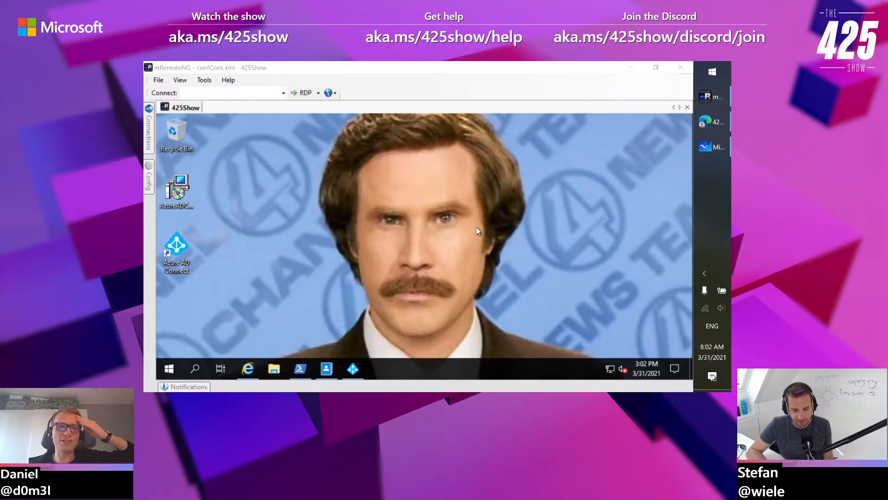
Switch to the Edge browser and start signing in to its profile with a work or school account.
key("alt+Tab")
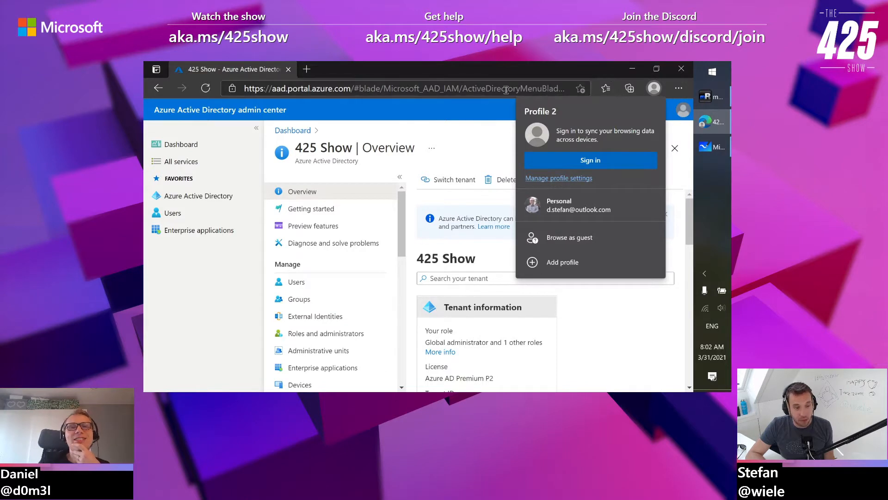
left_click(654, 88)
left_click(654, 89)
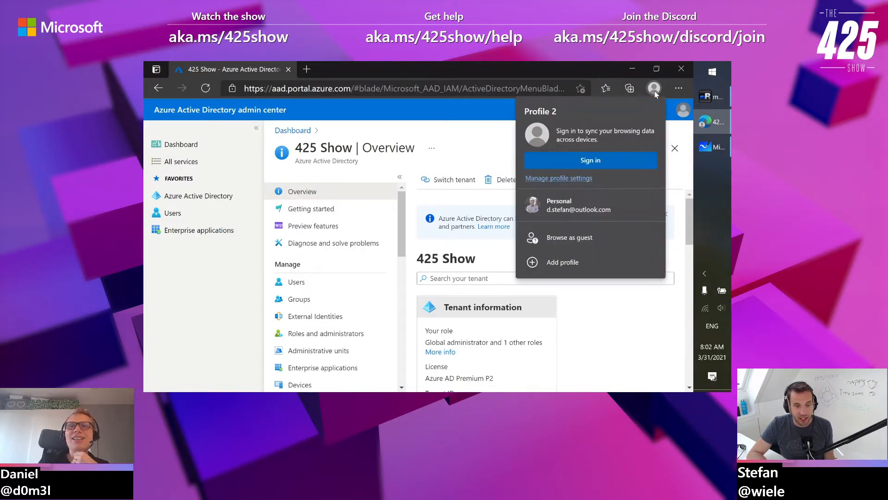
left_click(654, 90)
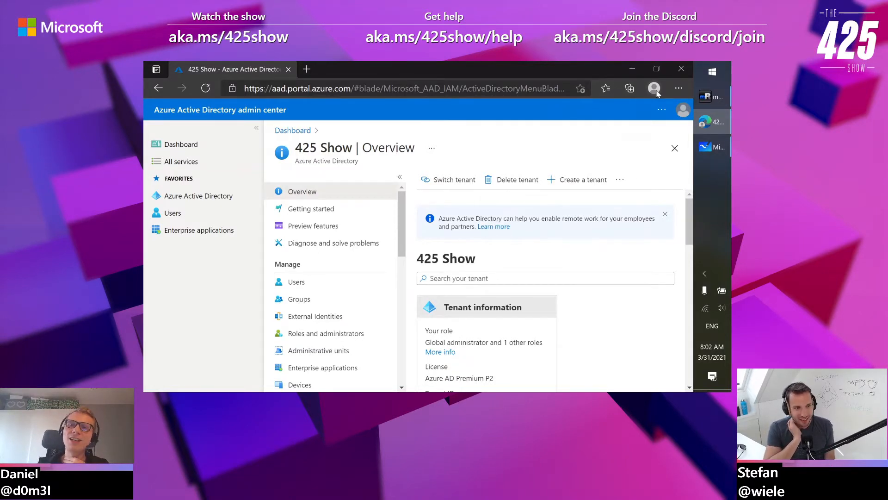
left_click(656, 89)
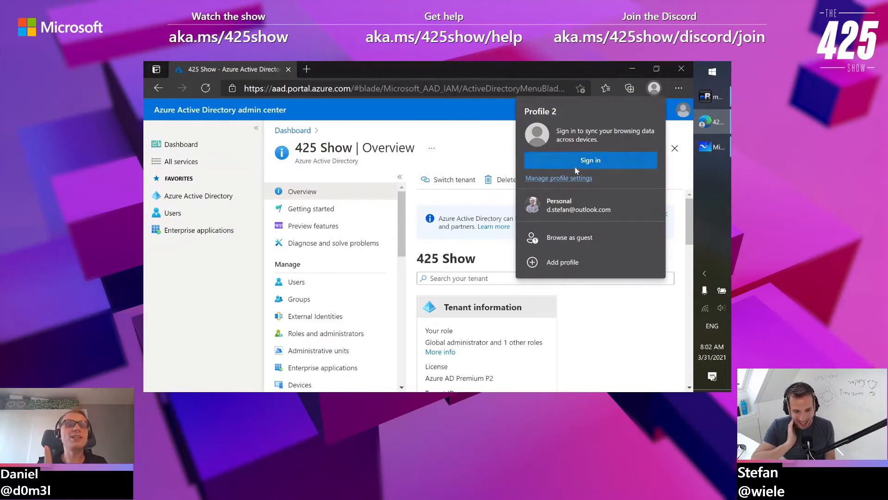
left_click(585, 161)
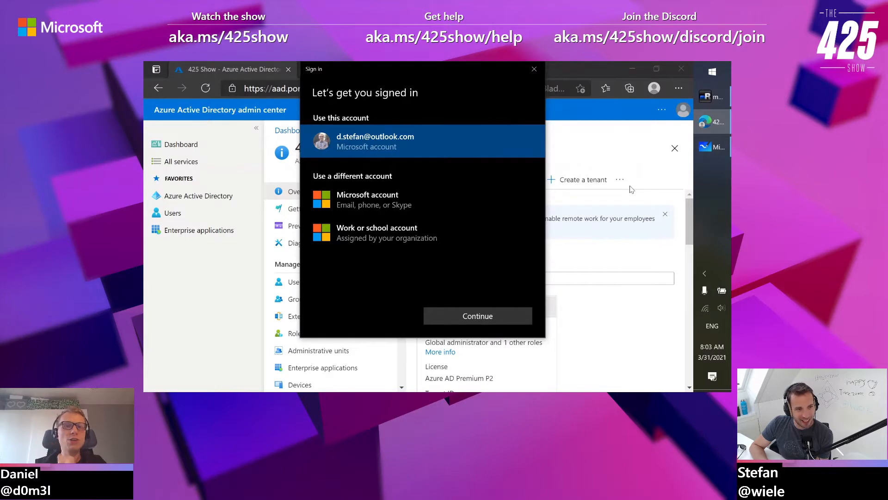
left_click(396, 233)
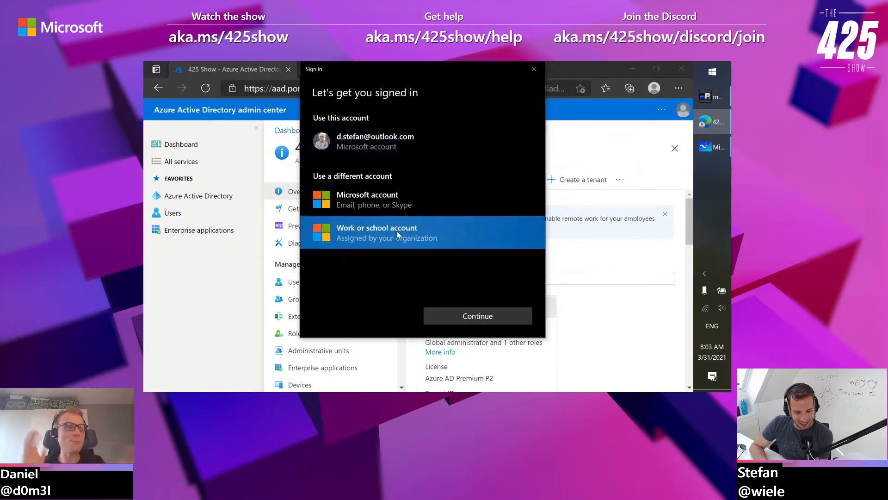
left_click(462, 323)
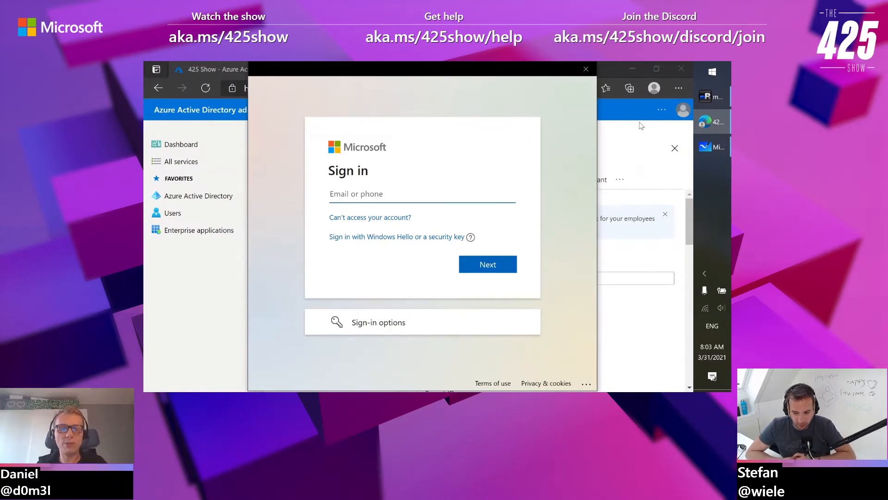
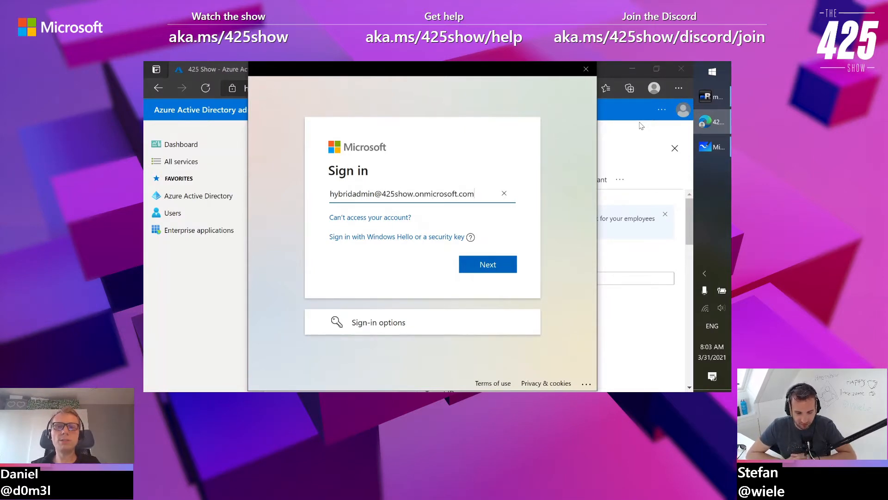
Enter the hybrid admin account's e-mail and its password to sign in to the browser profile.
left_click(493, 266)
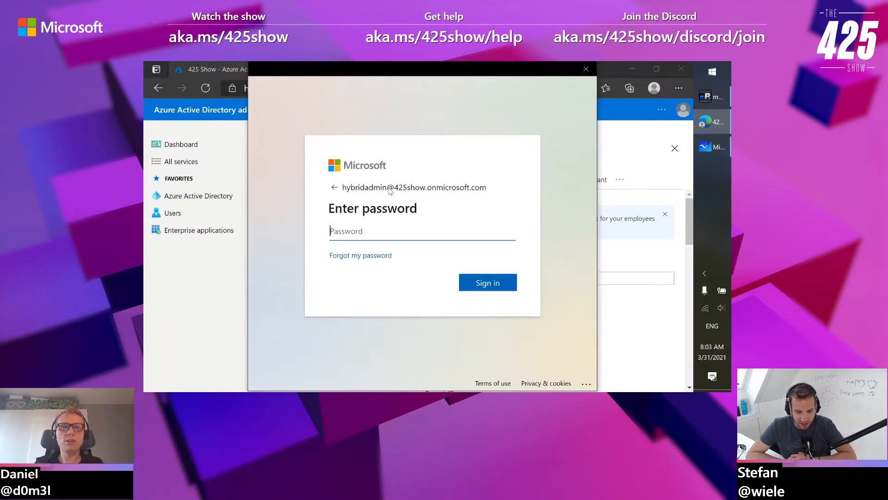
type("•••••••••")
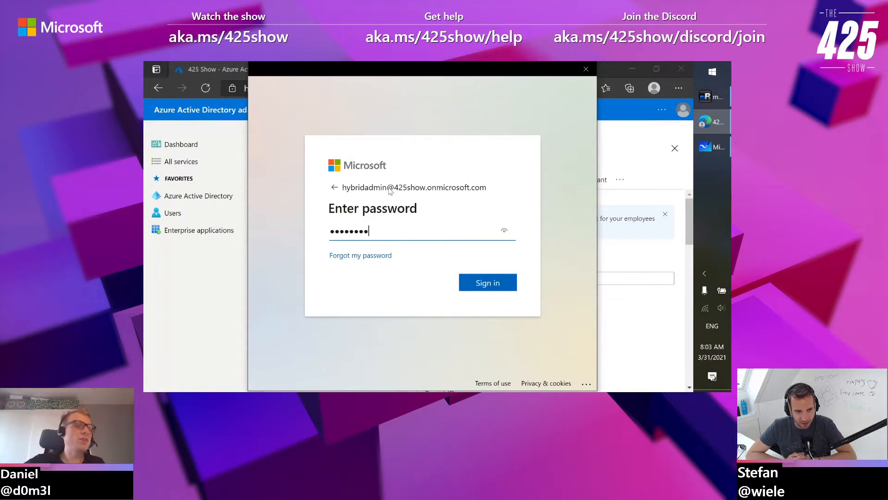
key("Return")
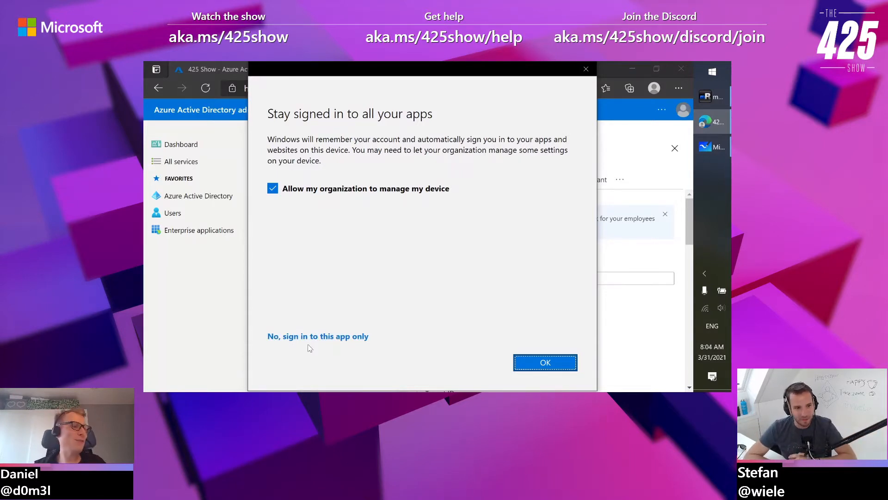
Limit the sign-in to this app only, turn on profile sync, and check the profile's account details.
left_click(338, 337)
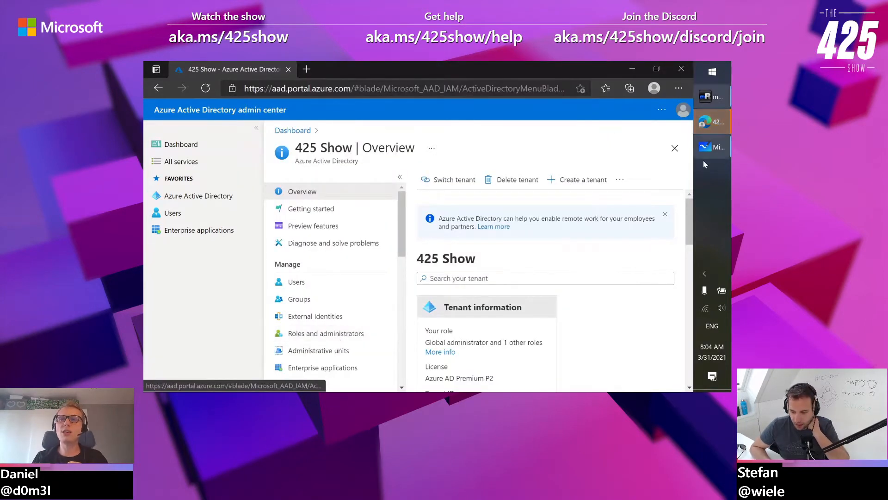
left_click(654, 90)
left_click(553, 127)
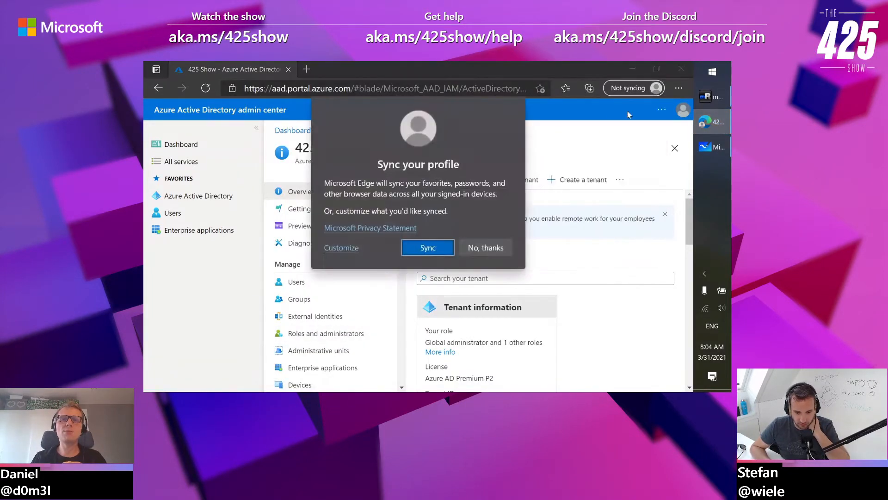
left_click(436, 255)
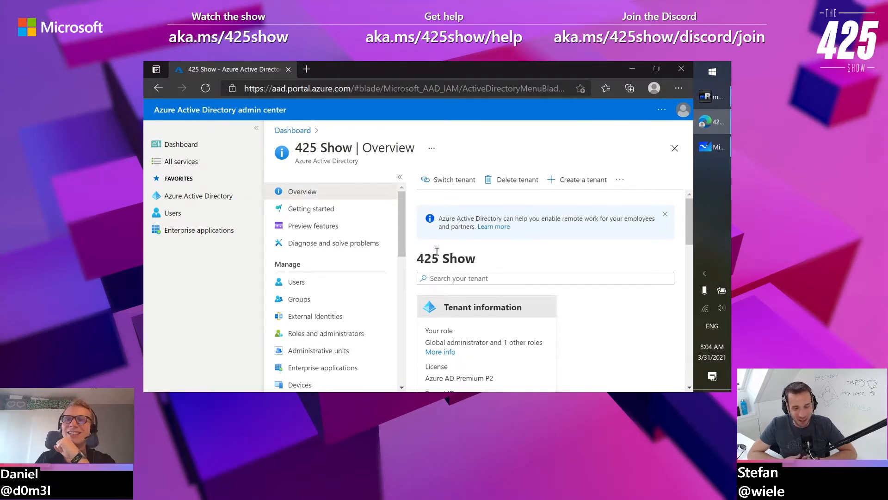
left_click(653, 89)
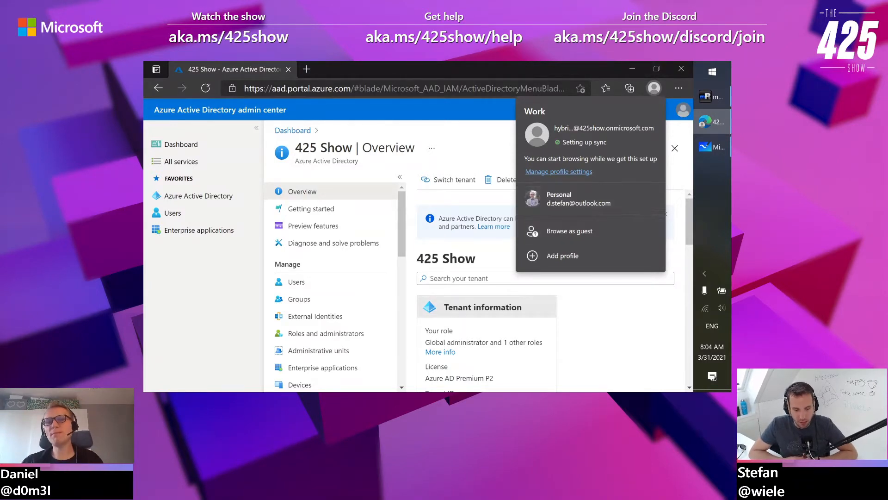
left_click(490, 75)
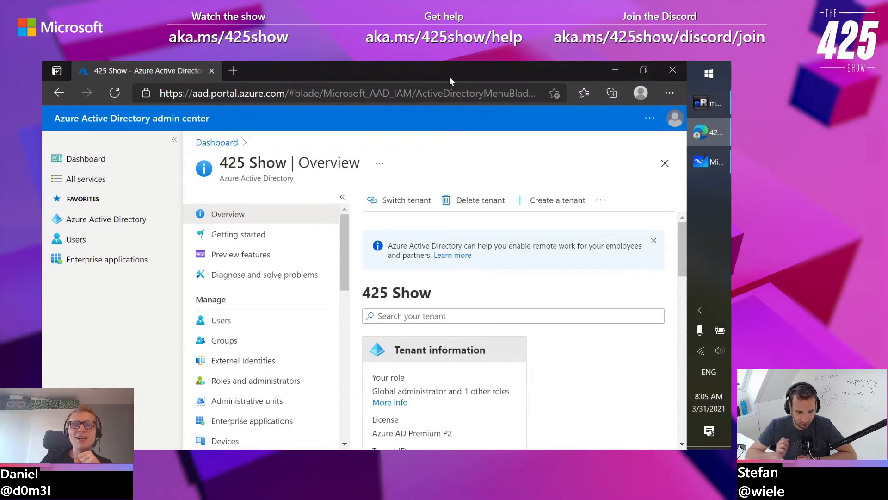
Display all users of the 425 Show tenant and widen the User principal name column.
left_click(223, 326)
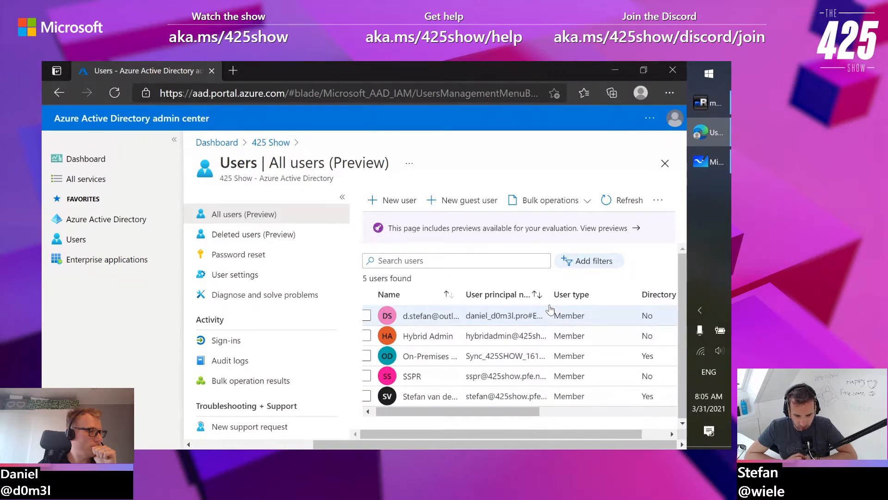
left_click_drag(551, 295, 598, 295)
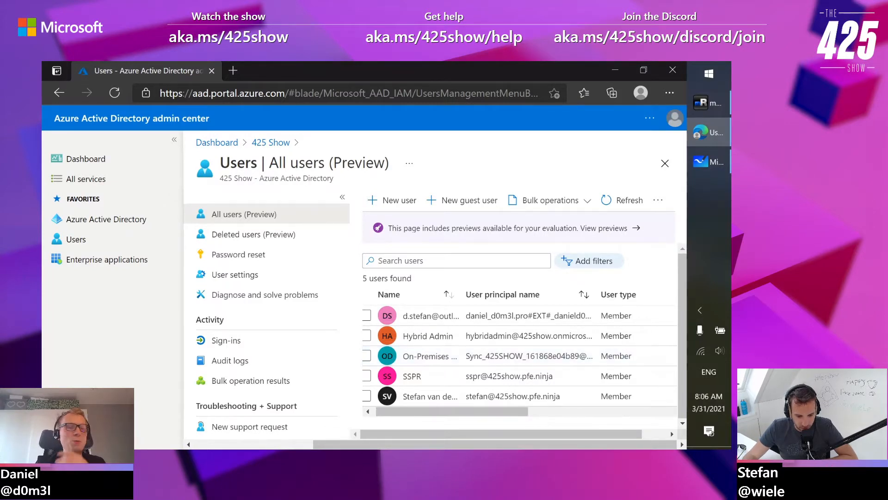
Search the web in a new tab for "ad connect existing tenant" and open the Azure AD Connect article on existing tenants.
left_click(232, 71)
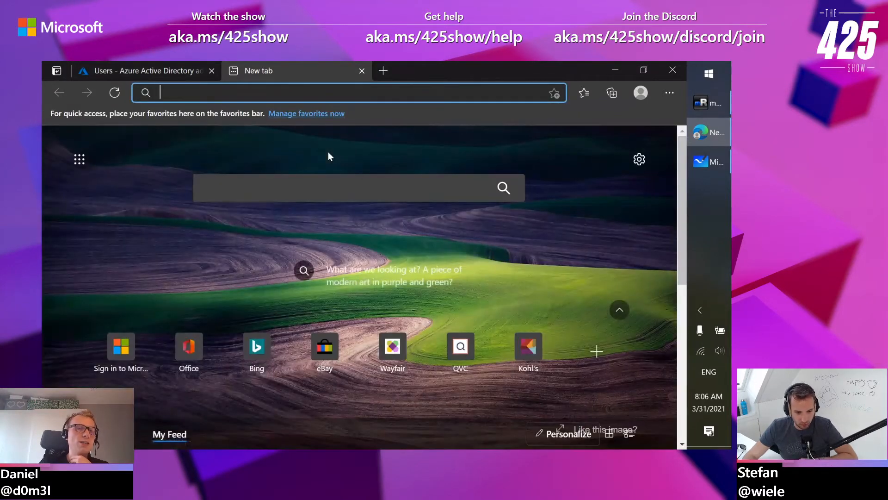
type("ad connec")
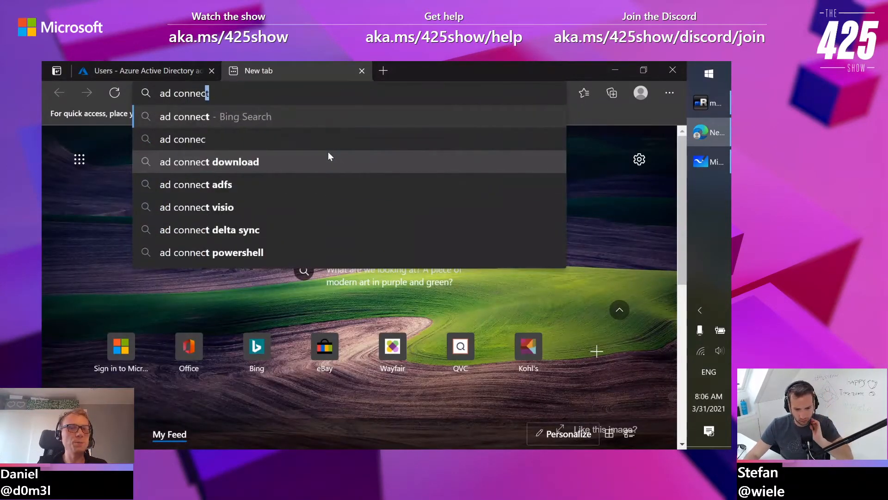
type("t existing te")
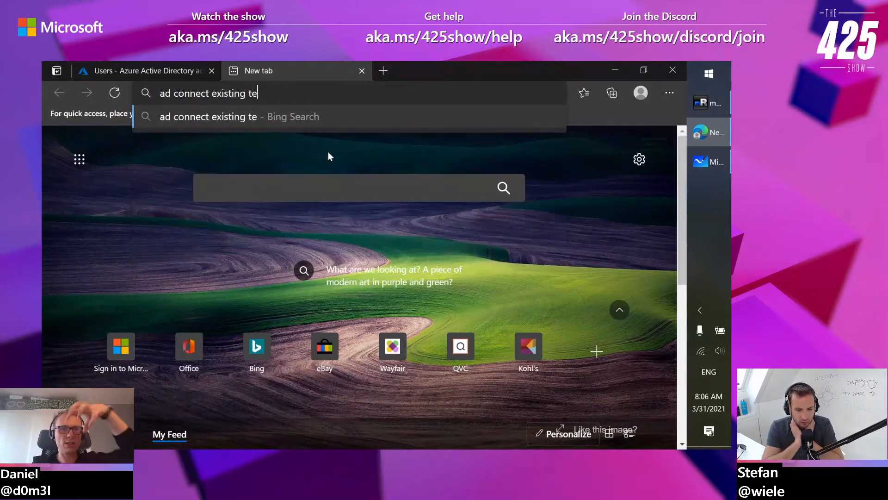
type("natn")
key("BackSpace")
key("BackSpace")
type("n")
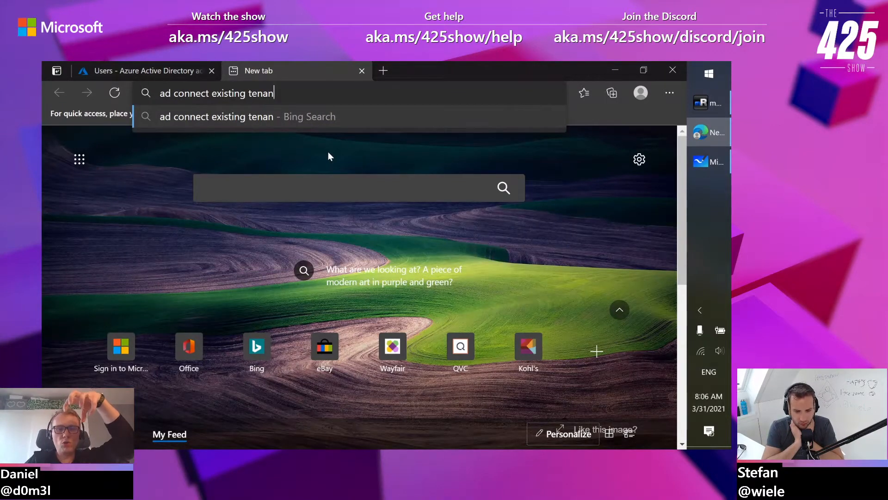
type("t")
key("Return")
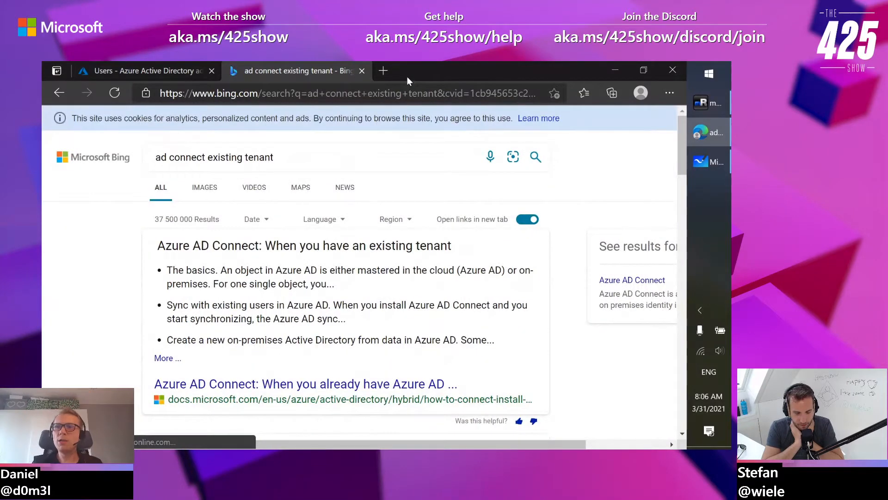
left_click(483, 253)
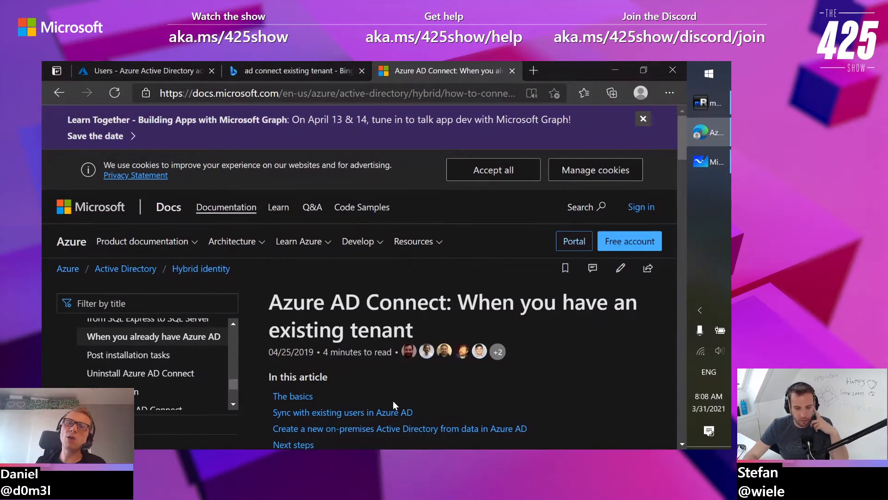
Switch to the mRemoteNG remote session and display the refreshed 425Show organizational unit under corp (local) in Active Directory Administrative Center.
left_click(715, 99)
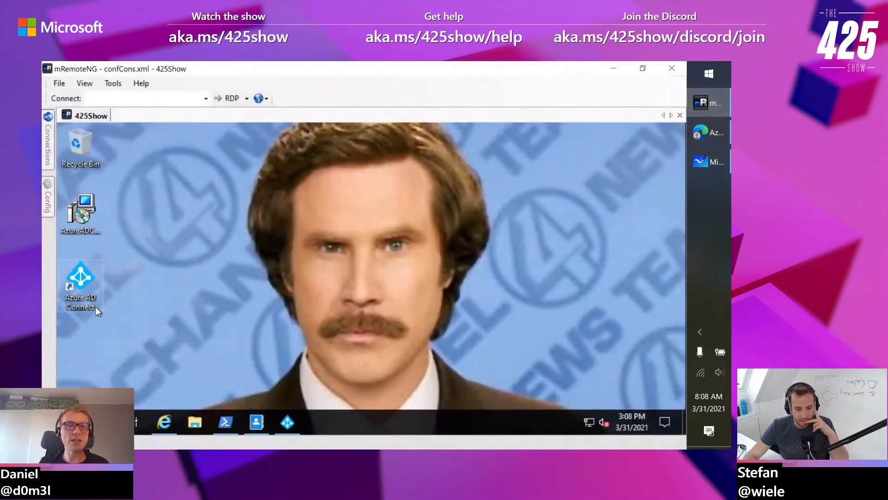
left_click(257, 422)
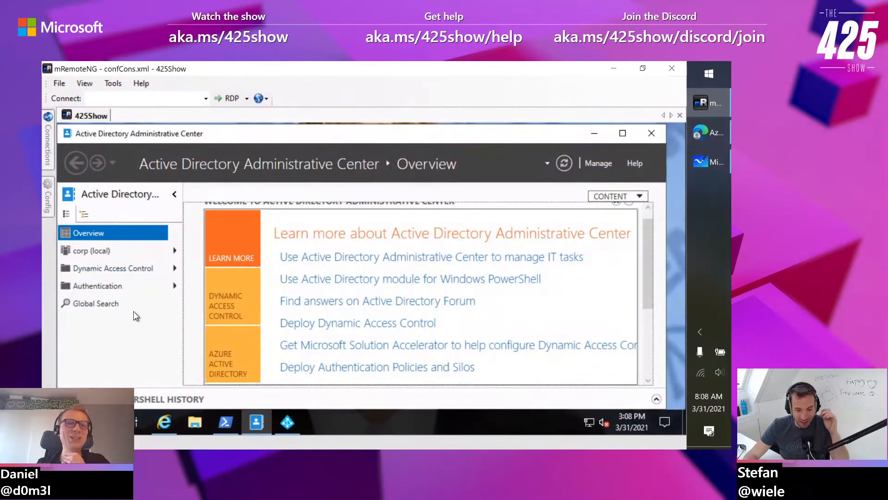
left_click(88, 251)
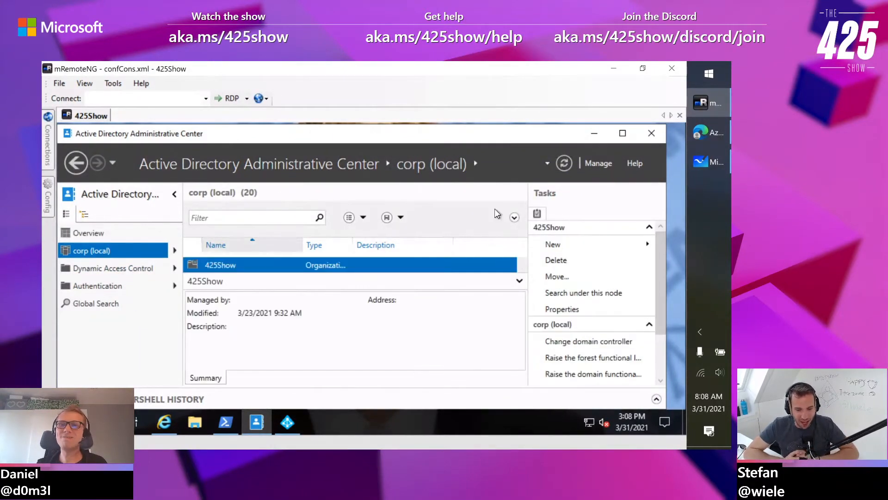
double_click(225, 269)
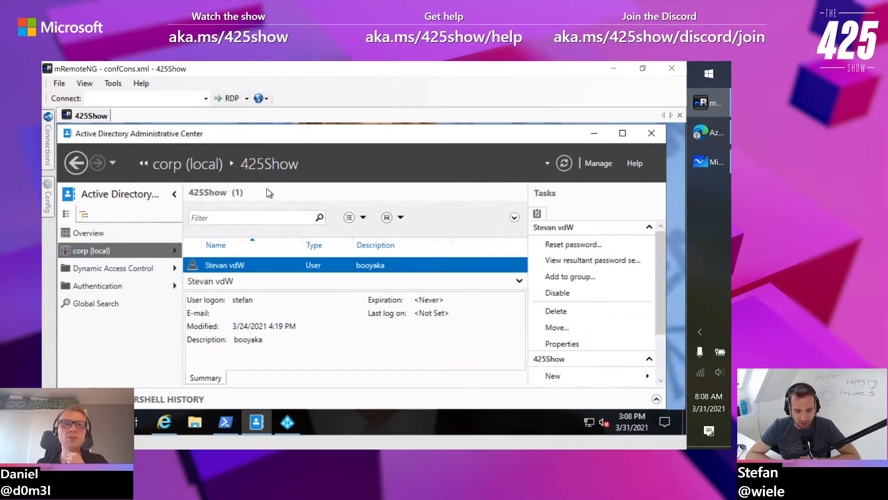
left_click(564, 168)
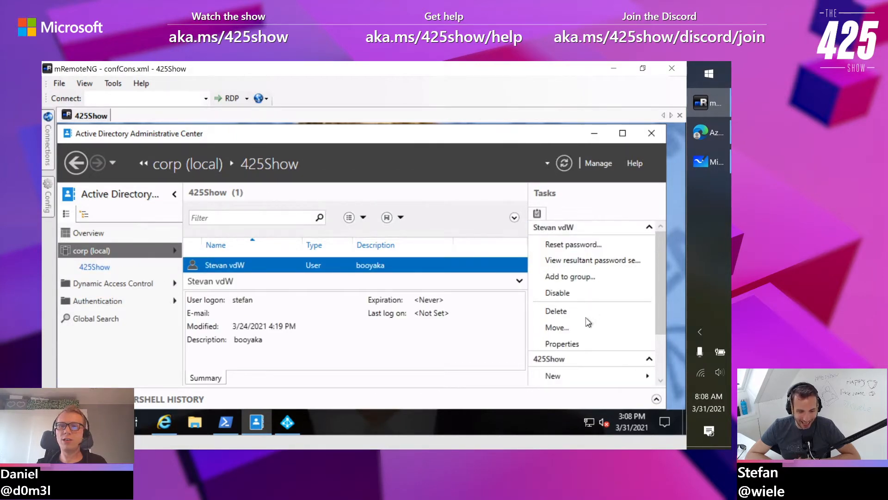
Start a new user in the 425Show organizational unit, maximize its form and set the first name to Self.
mouse_move(565, 377)
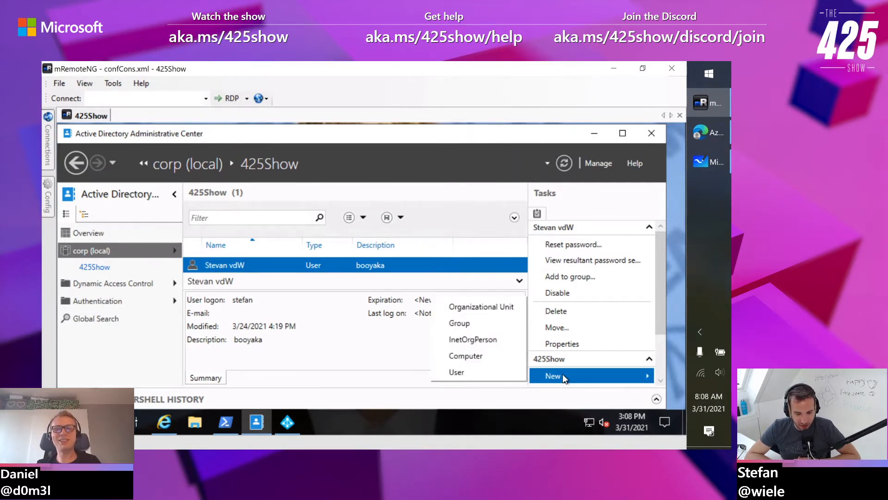
left_click(477, 373)
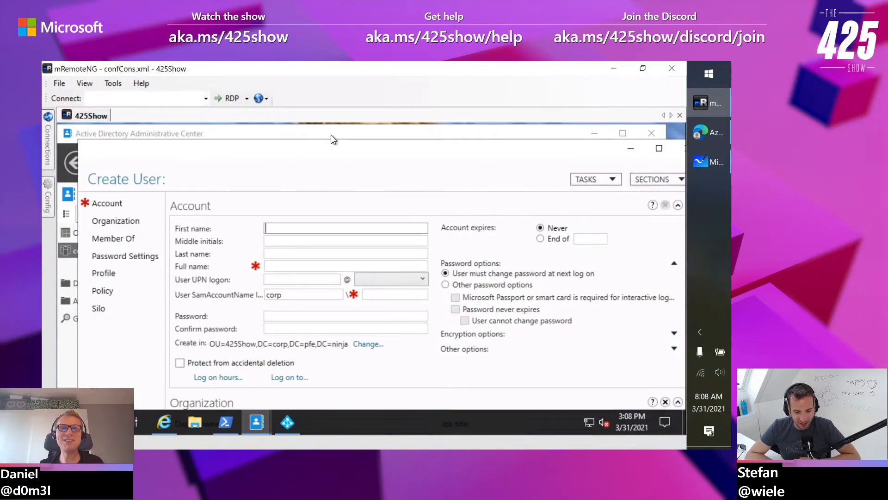
left_click_drag(331, 135, 331, 124)
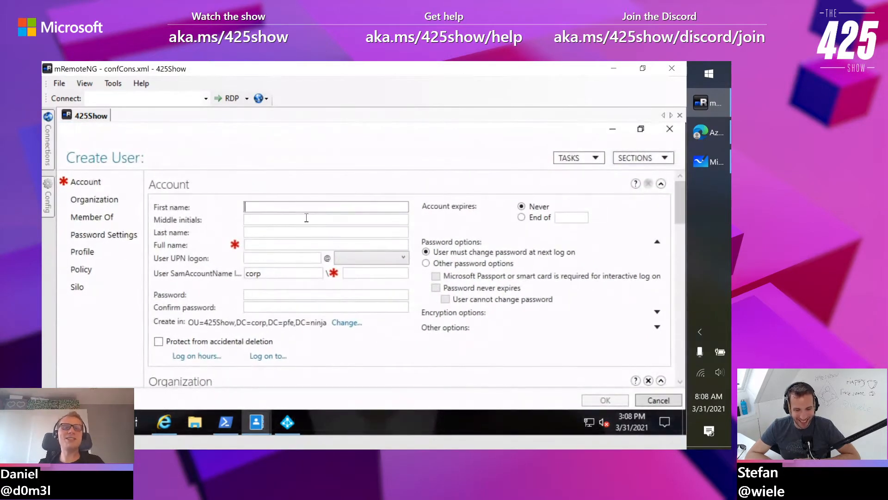
type("Self")
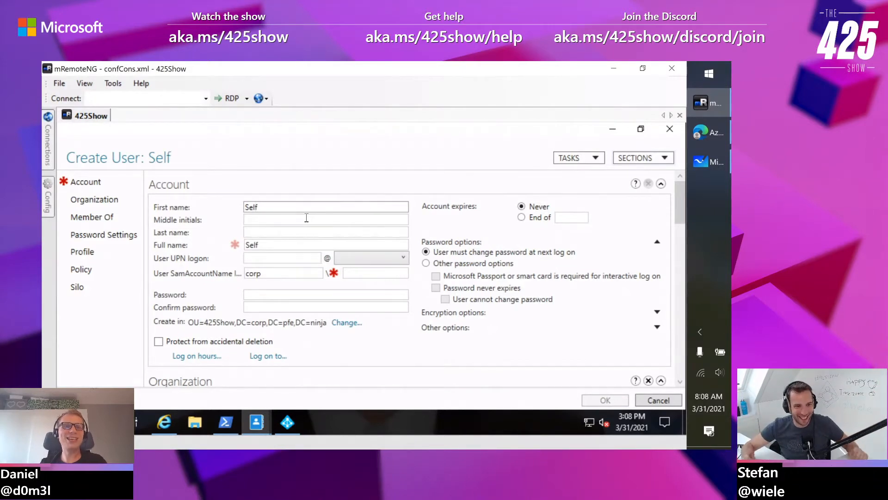
Set the new user's middle initials to SSPR.
left_click(307, 218)
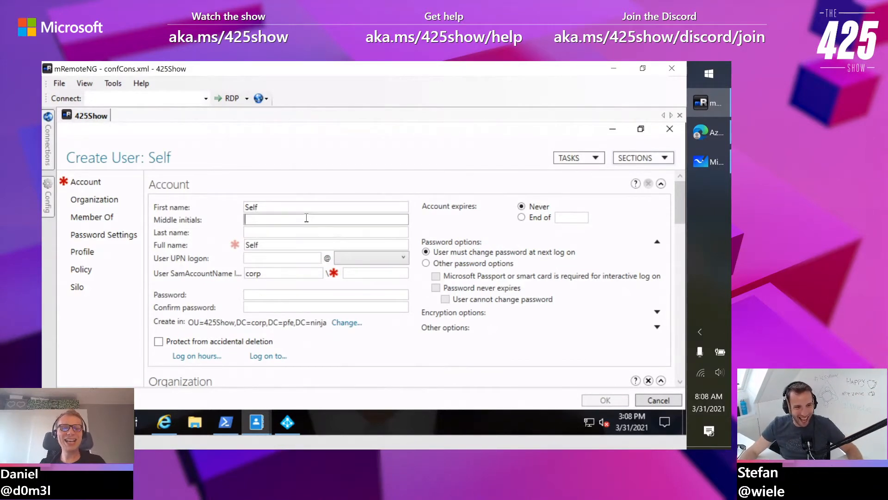
type("Service")
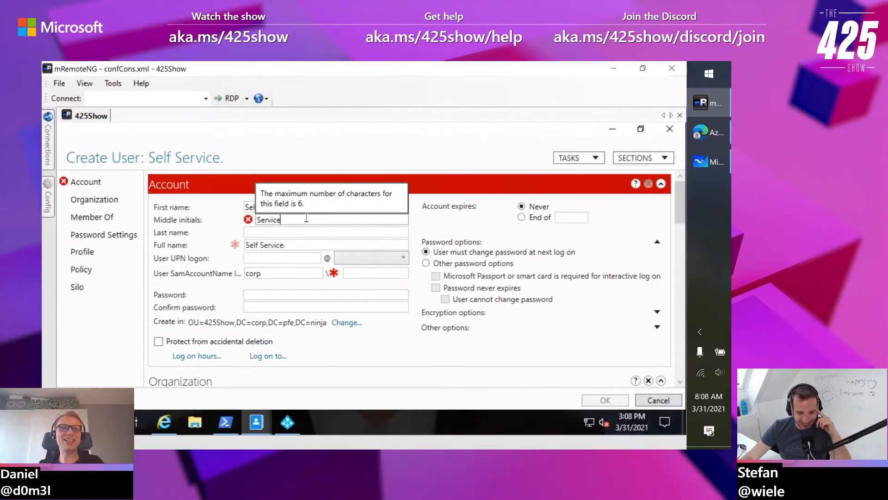
key("Tab")
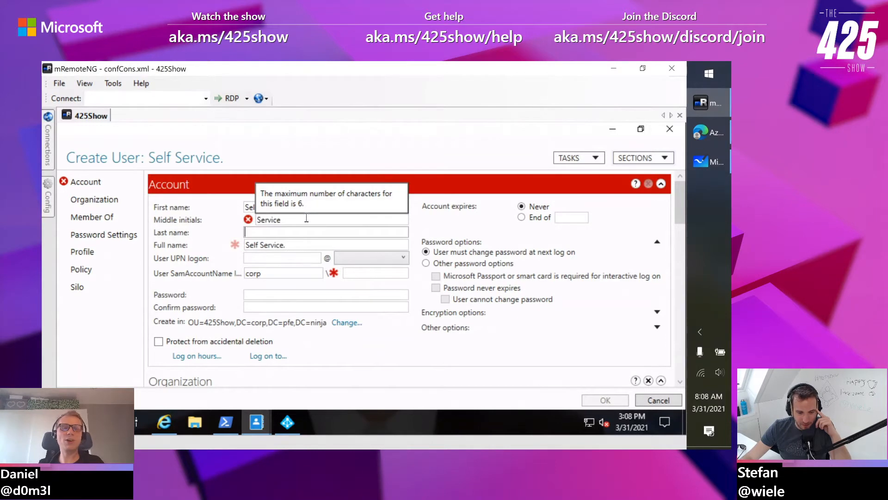
key("shift+Tab")
key("ctrl+a")
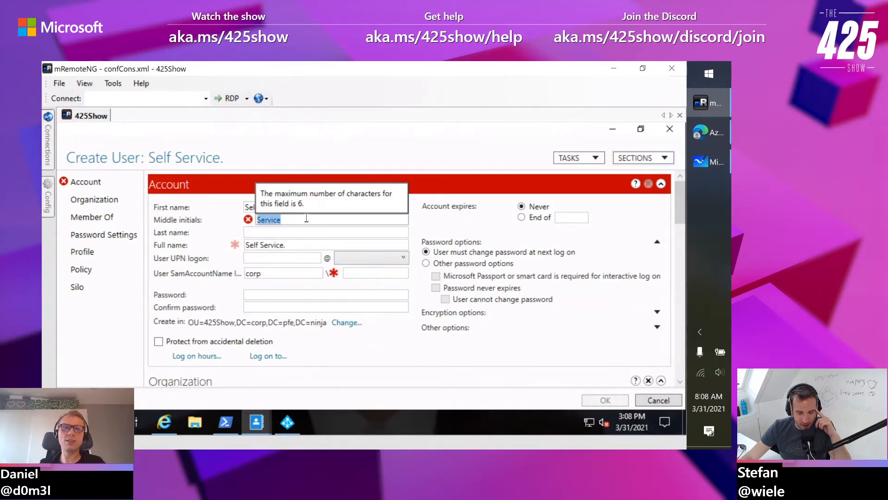
type("SSPR")
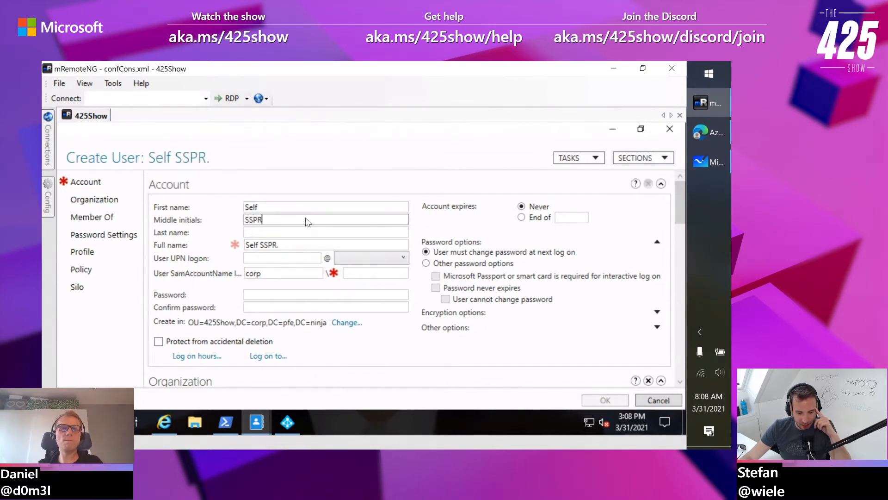
key("Tab")
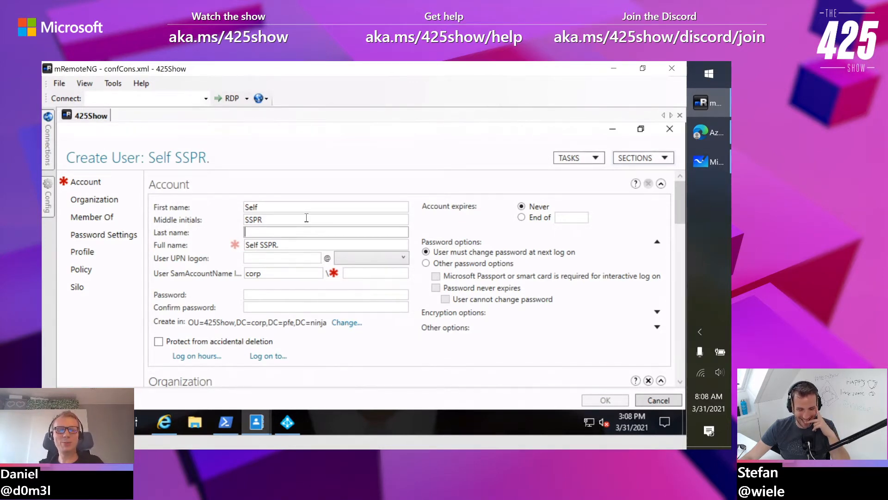
Set the new user's last name to "Password reset", with only the first letter capitalized.
type("PAssword rese")
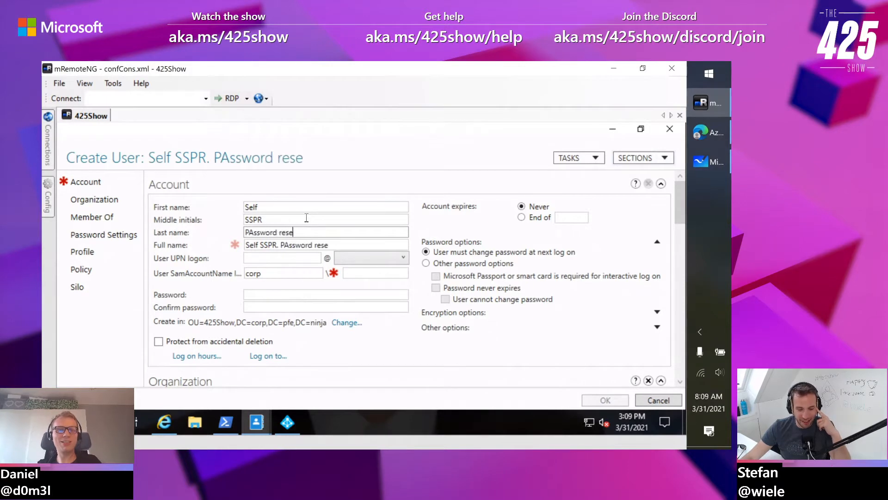
type("t")
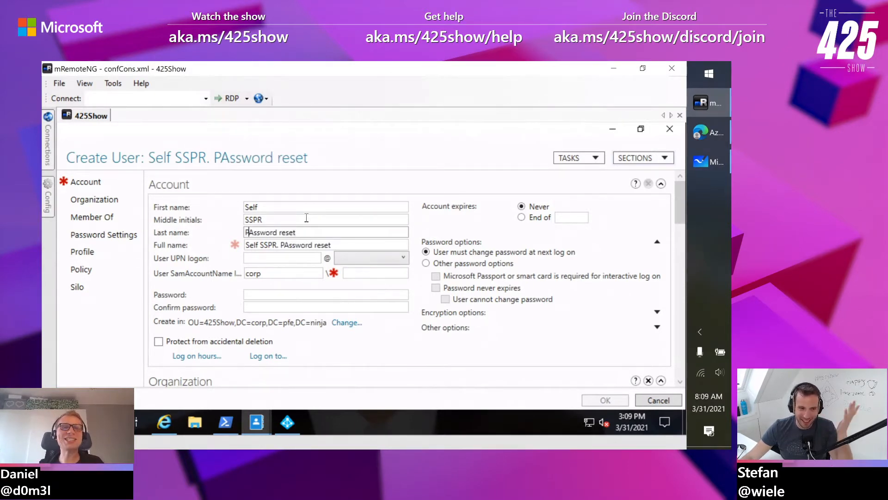
key("Right")
key("Right")
key("BackSpace")
type("a")
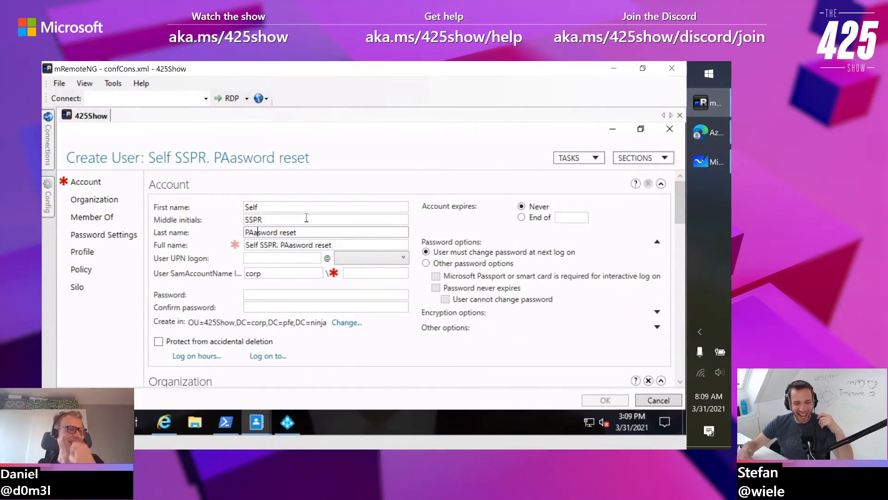
key("BackSpace")
key("BackSpace")
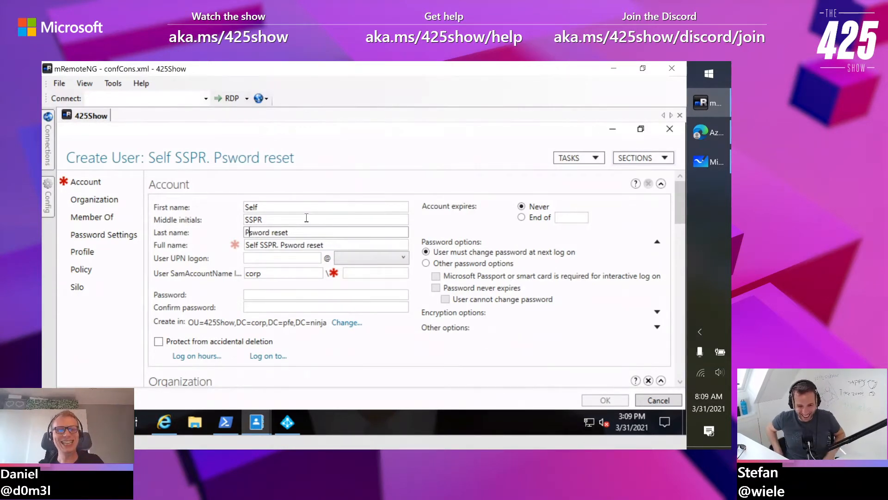
type("as")
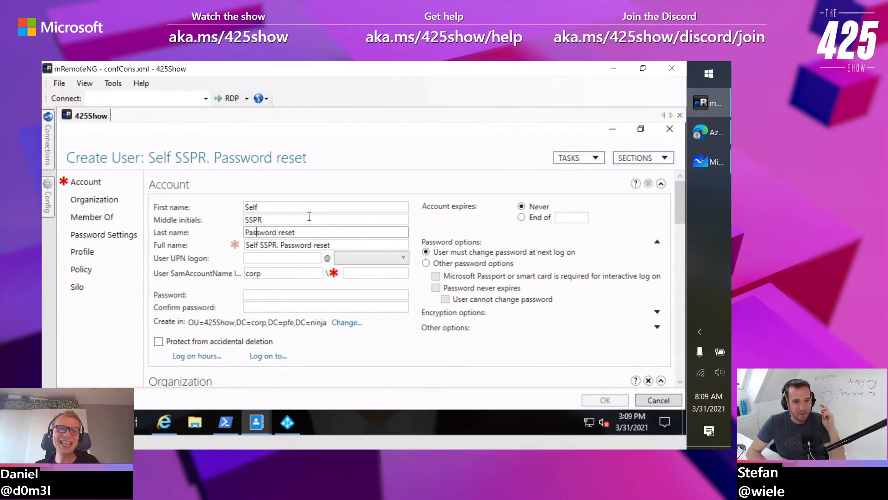
Set the user UPN logon to sspr with the domain suffix 425show.pfe.ninja.
left_click(381, 261)
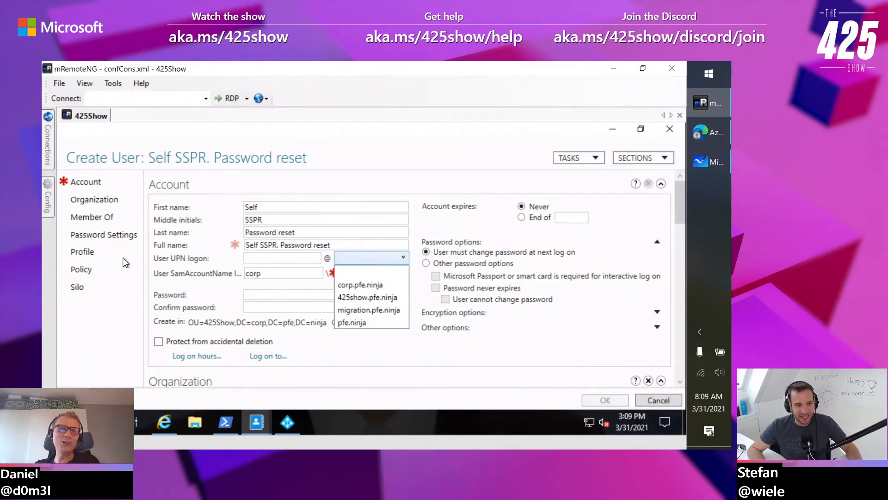
left_click(269, 260)
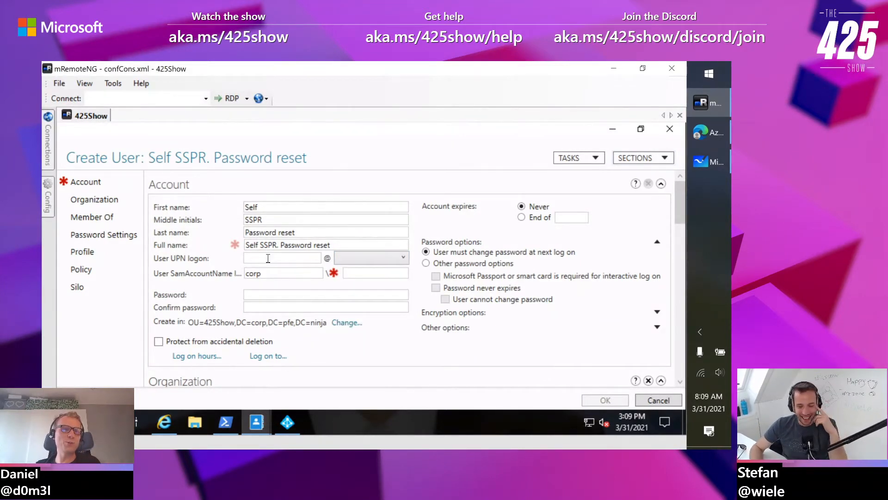
left_click(268, 258)
type("sspr")
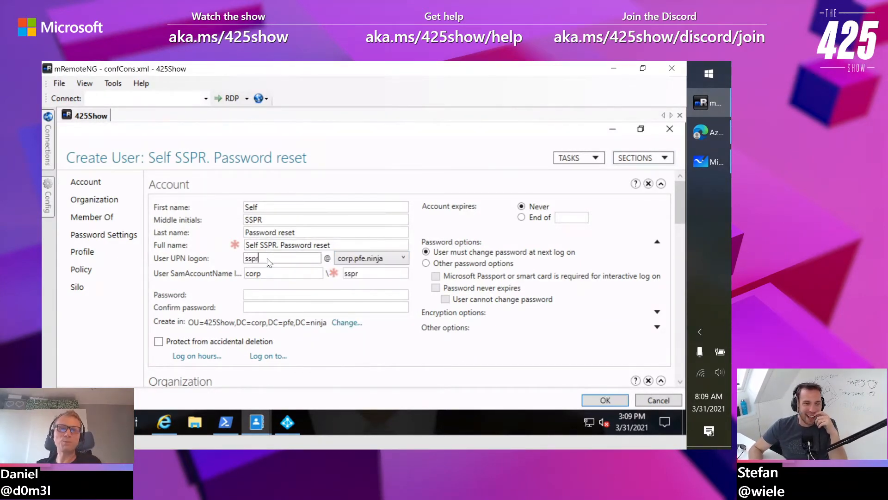
left_click(405, 259)
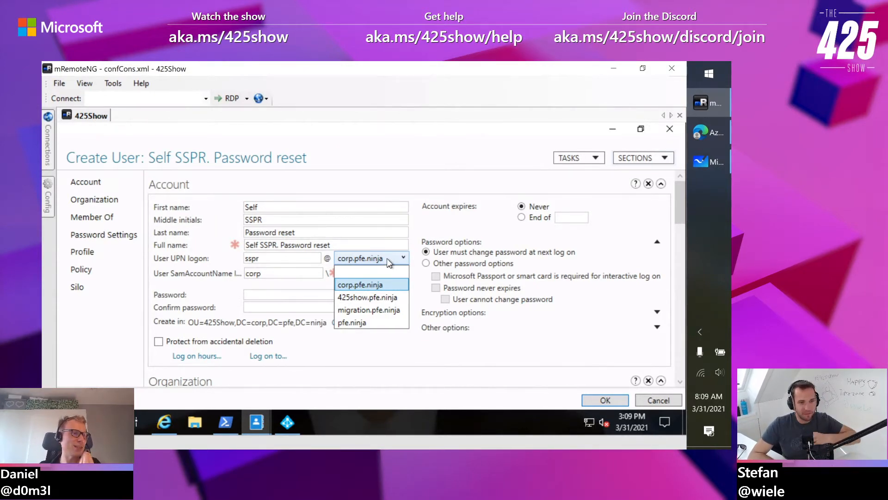
left_click(373, 299)
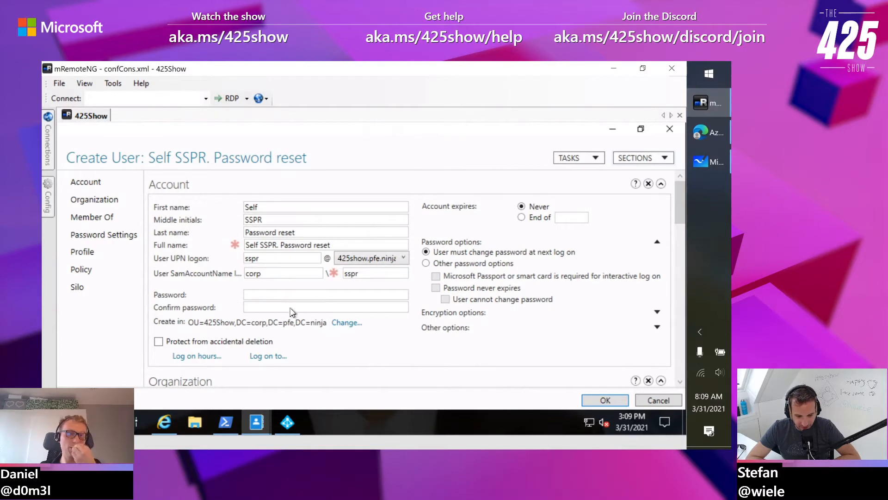
Enter the account password for the new user and repeat it as the confirmation.
left_click(276, 294)
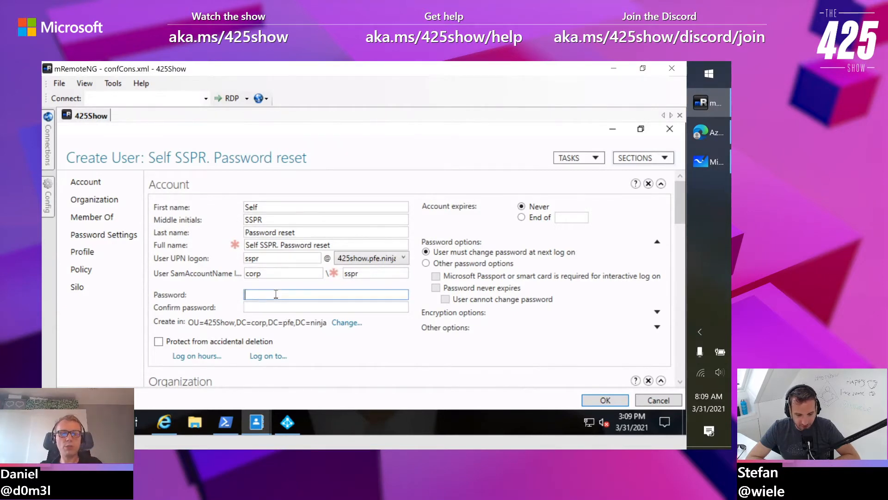
type("**********")
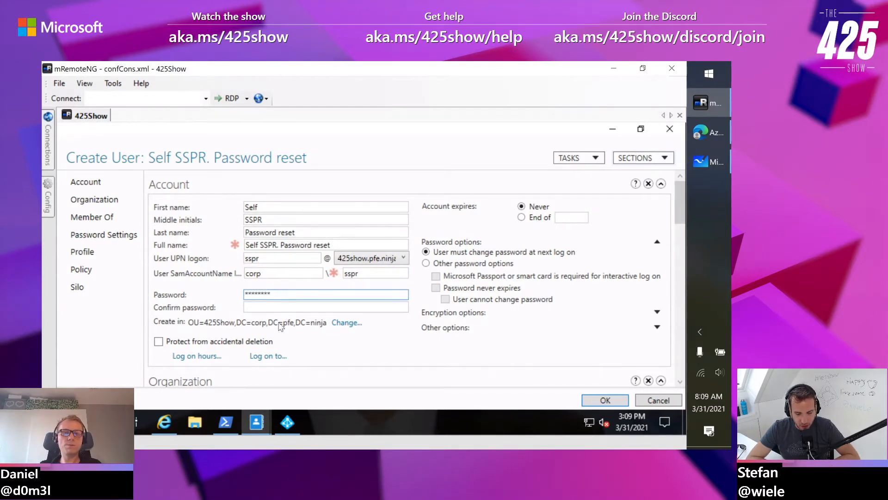
type("**")
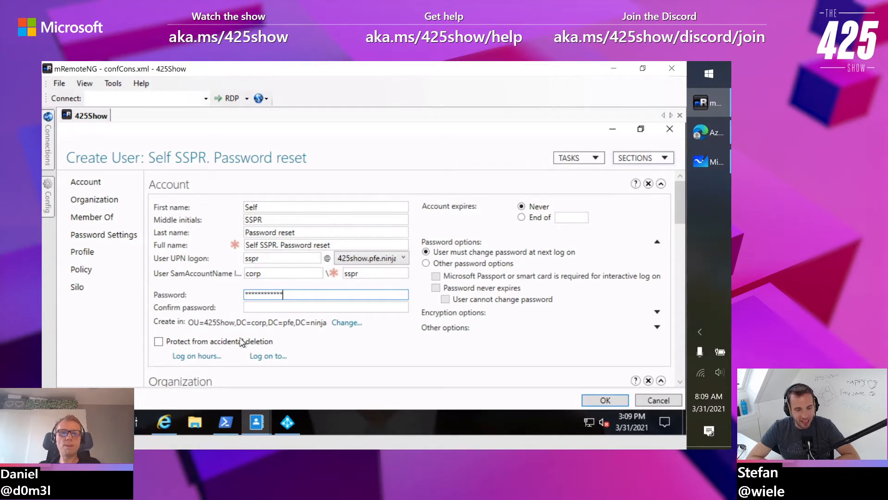
left_click(258, 306)
type("*********")
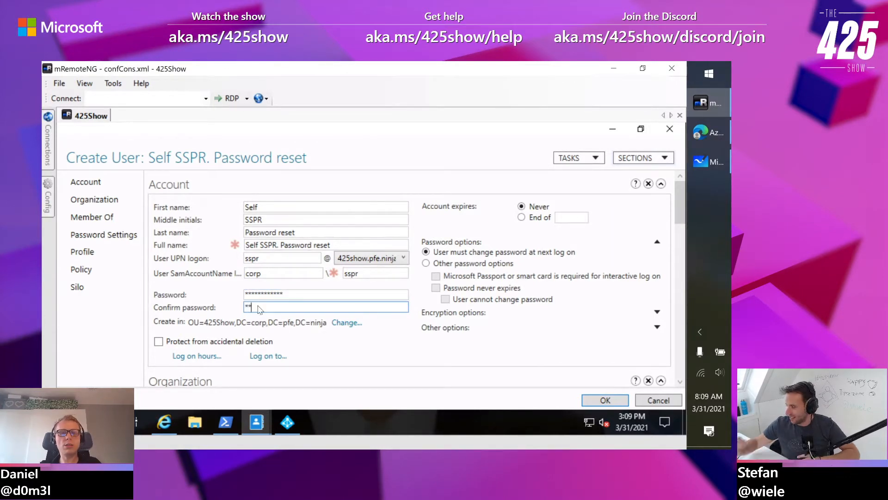
type("****")
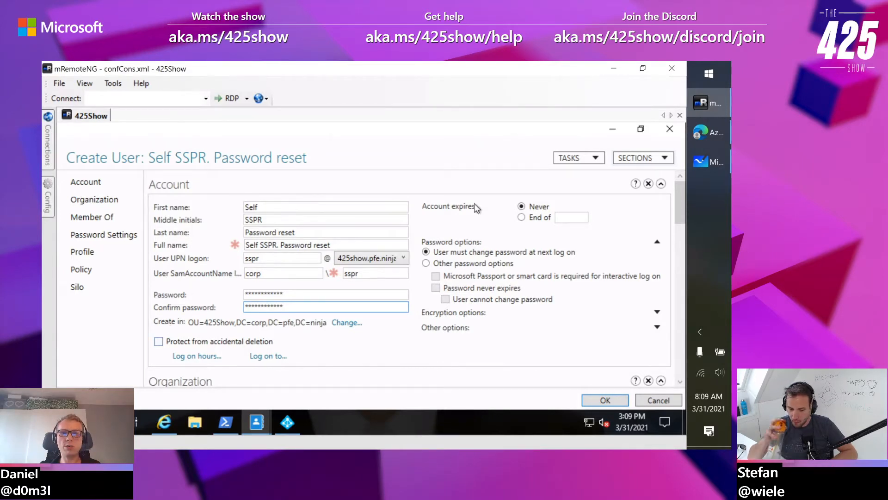
Choose other password options with the password never expiring, and create the user.
left_click(448, 264)
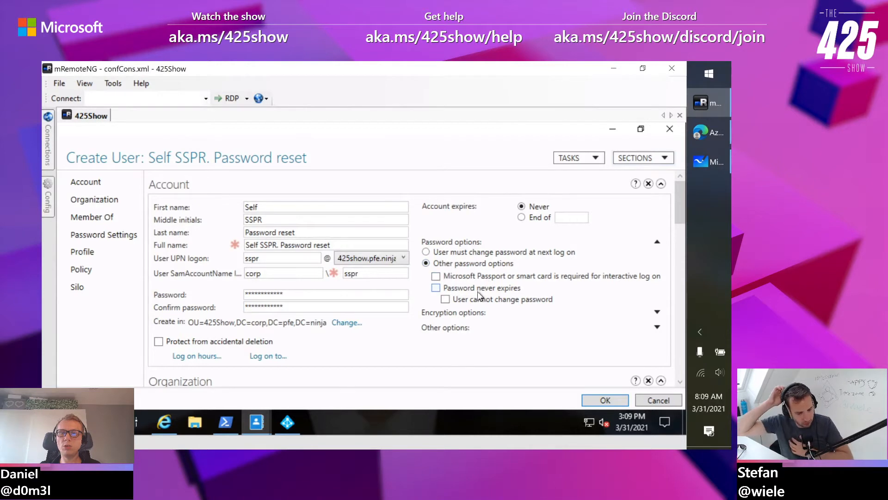
left_click(456, 291)
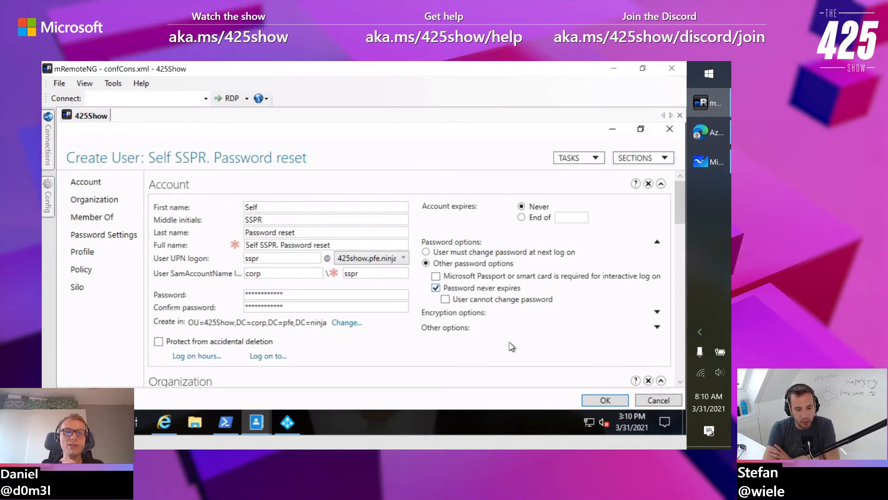
scroll(417, 306, "down", 1)
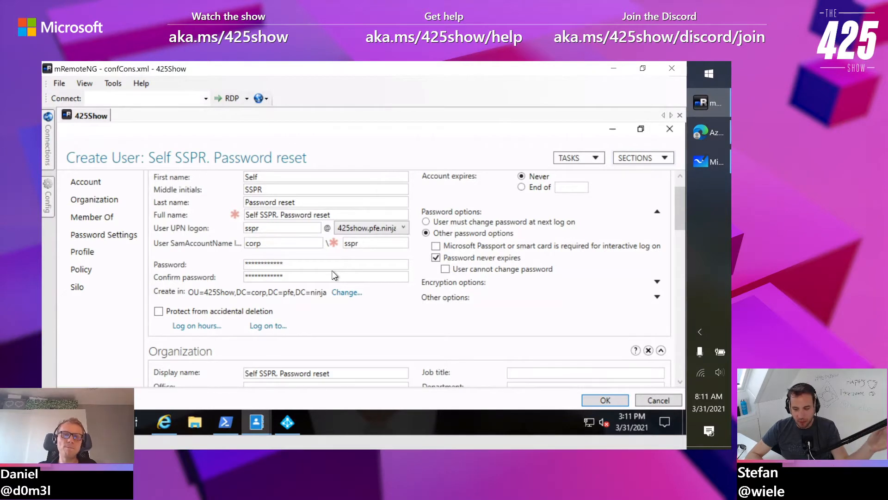
left_click(604, 399)
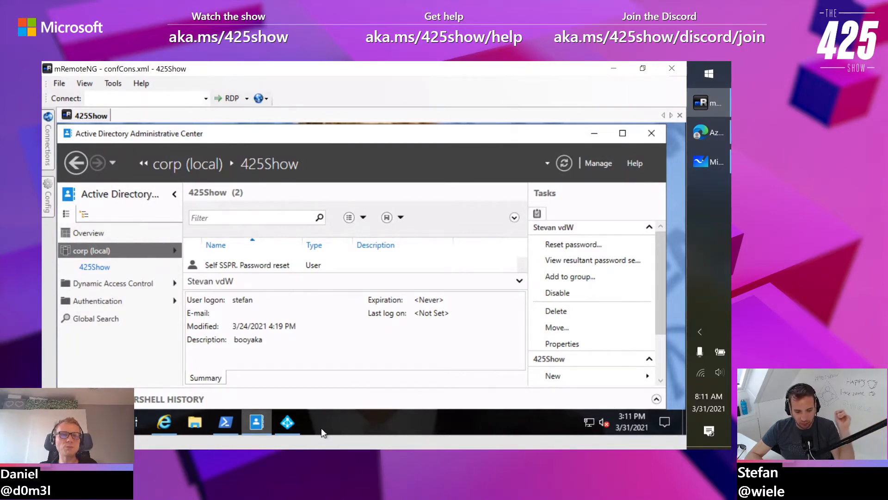
Bring up the Synchronization Service Manager's connector operations and open a Windows PowerShell window on the server.
left_click(289, 424)
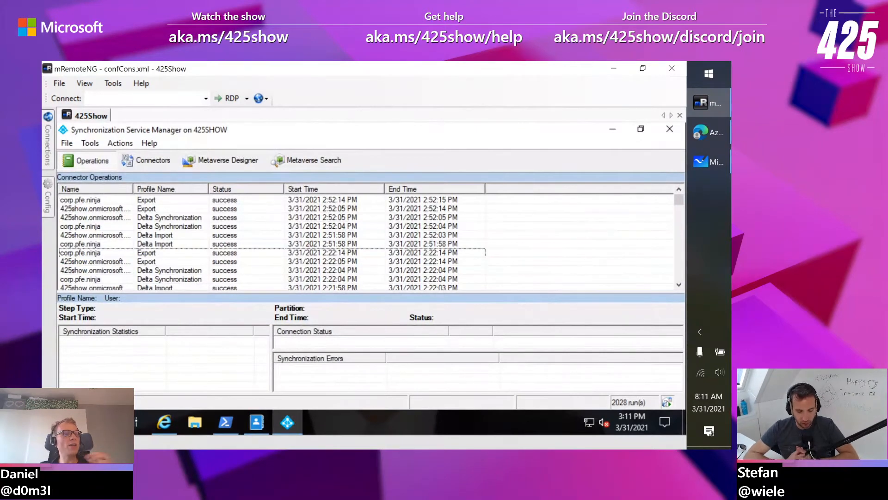
left_click(72, 422)
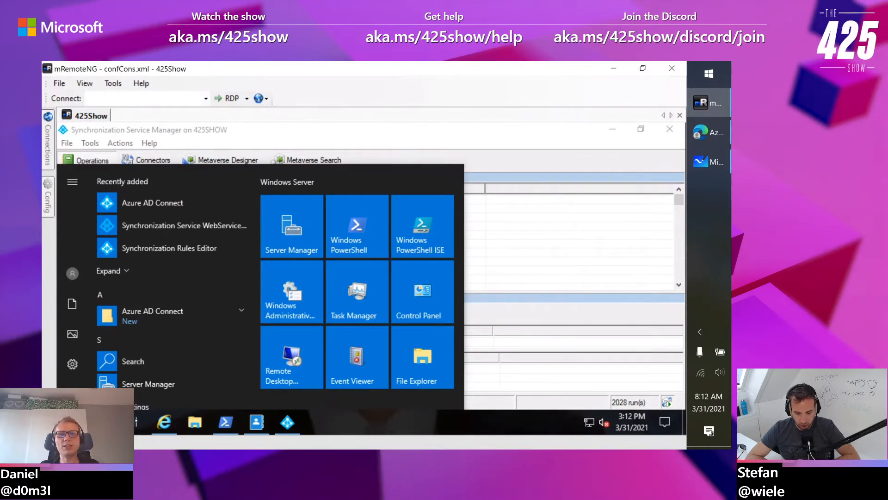
left_click(362, 220)
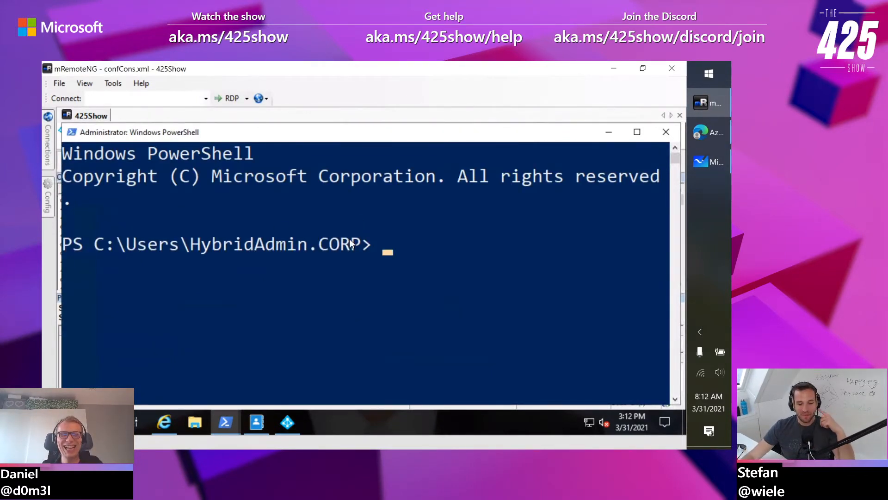
Run Start-ADSyncSyncCycle -PolicyType Delta and minimize PowerShell to return to the connector operations list.
type("startt")
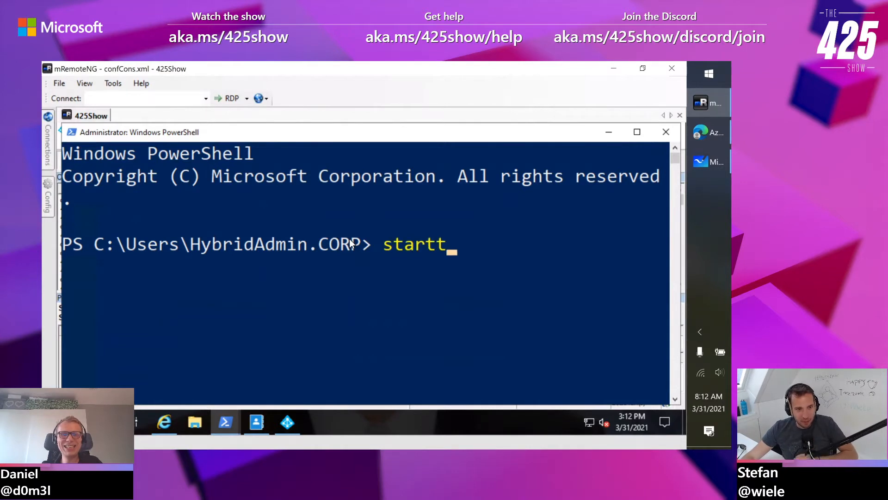
key("BackSpace")
key("BackSpace")
type("t-")
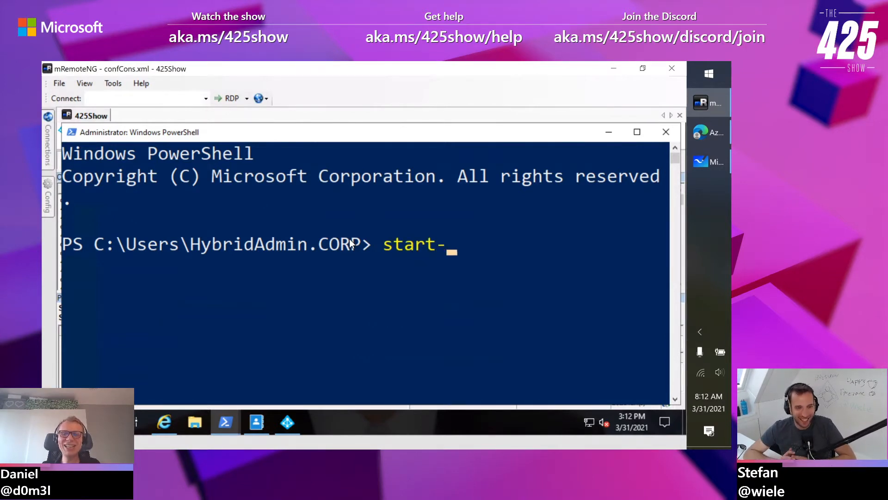
type("adsync")
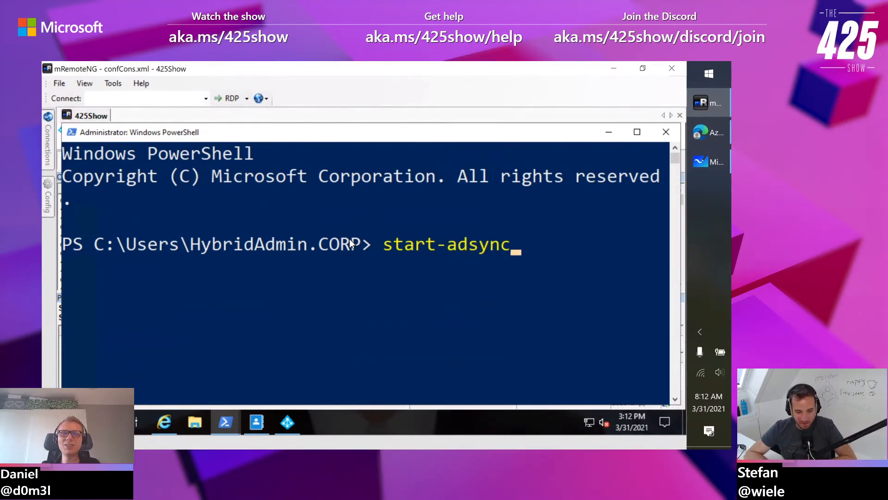
type("s")
key("Tab")
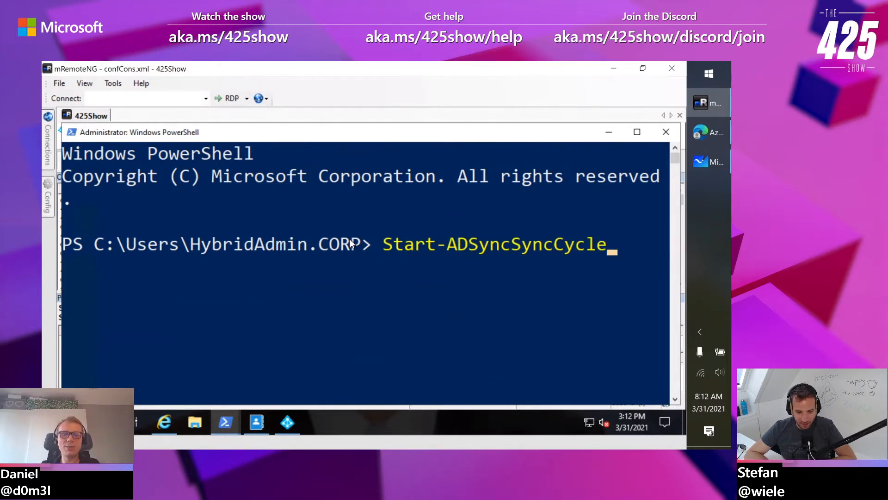
type("-po")
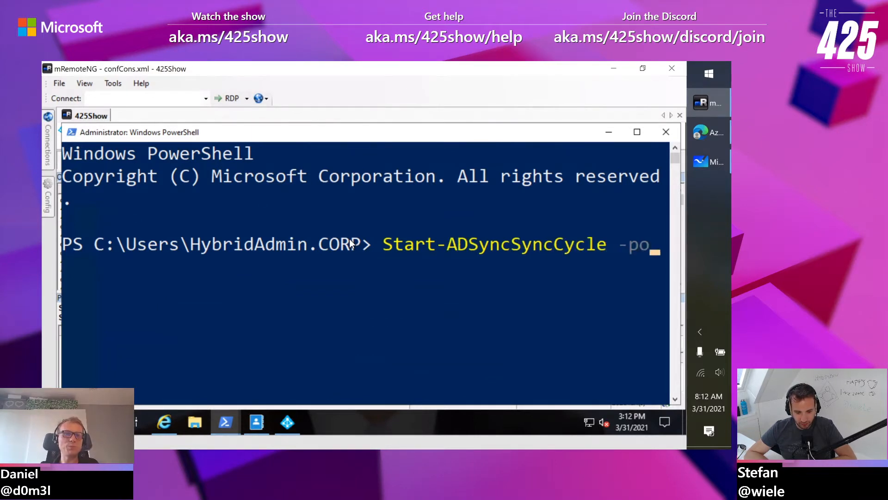
key("Tab")
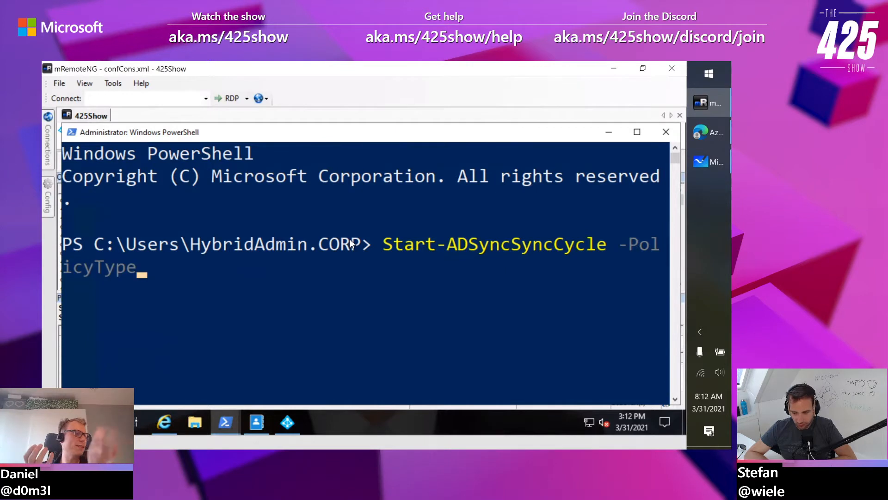
type("Delta")
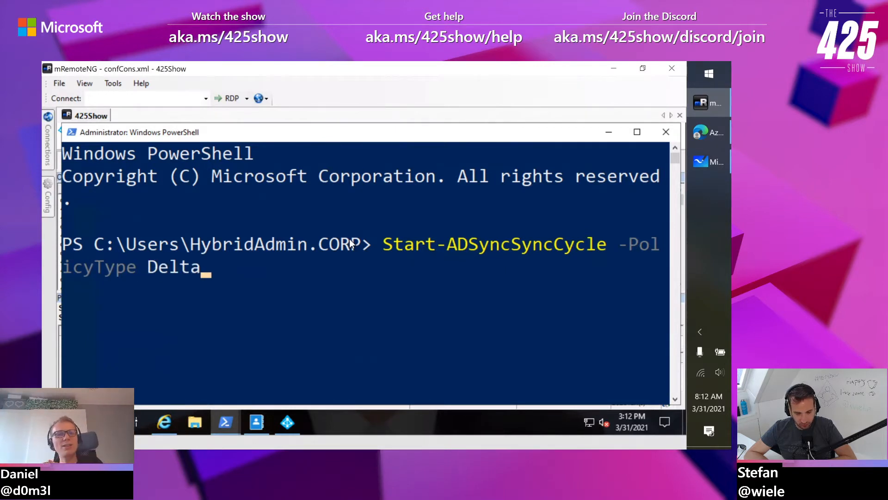
key("Return")
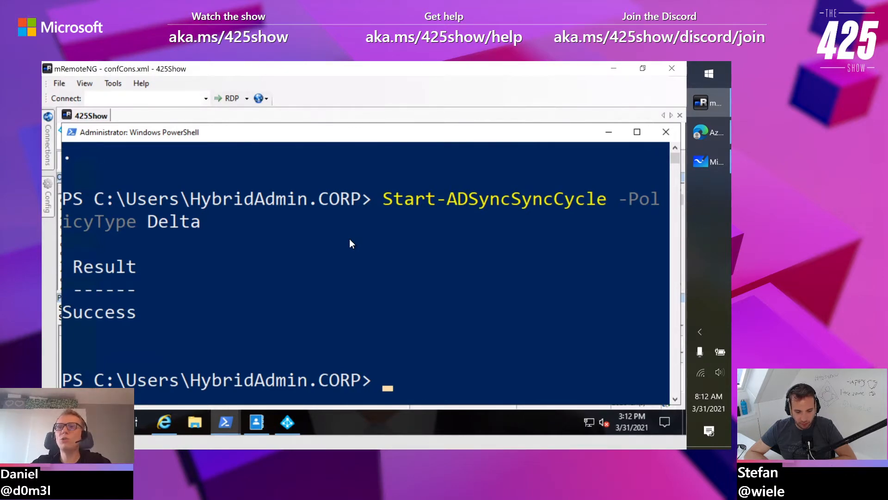
left_click(609, 132)
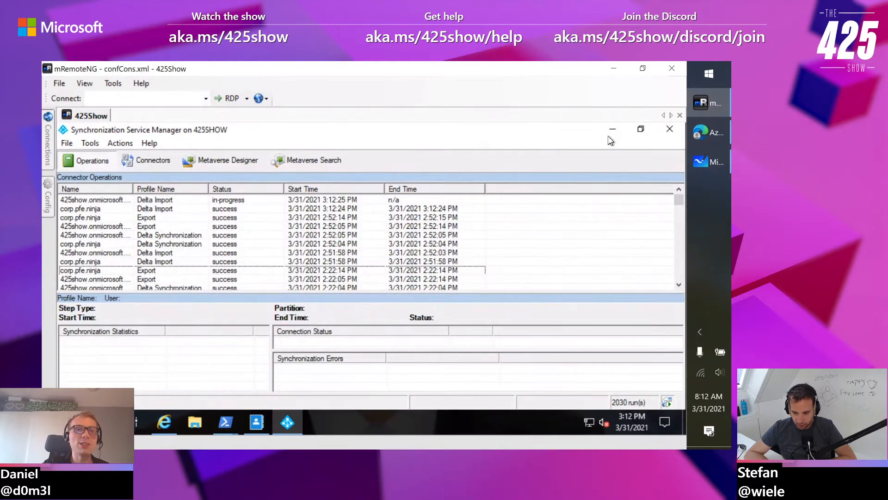
Switch to Microsoft Whiteboard and draw a small blue oval enclosed by a much larger blue oval.
key("alt+Tab")
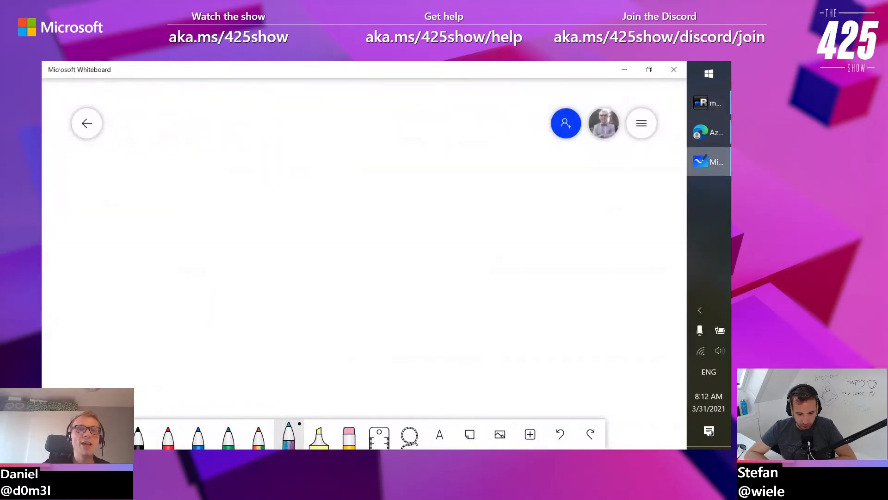
left_click(198, 437)
mouse_move(344, 196)
left_mouse_down()
mouse_move(433, 204)
mouse_move(325, 199)
left_mouse_up()
mouse_move(339, 107)
left_mouse_down()
mouse_move(306, 106)
mouse_move(398, 353)
mouse_move(453, 132)
mouse_move(297, 123)
left_mouse_up()
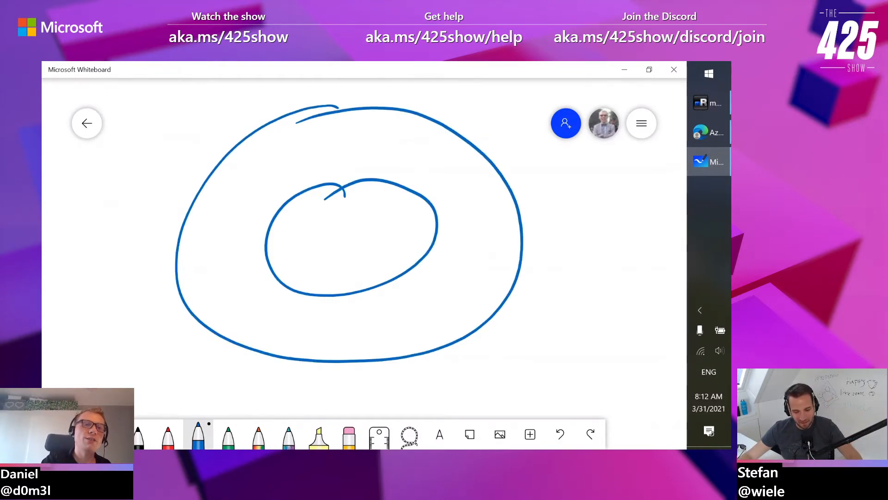
Draw a multicoloured triangle to the left of the ovals and a diamond containing connected nodes to their right.
left_click(258, 437)
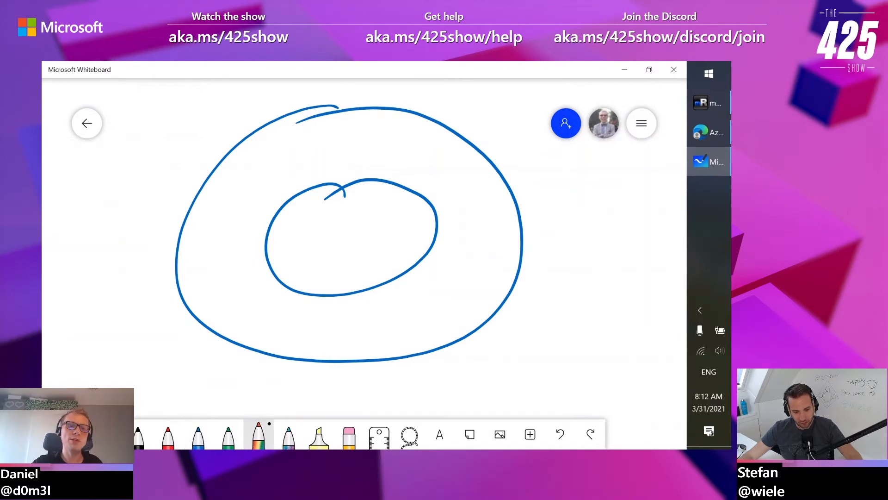
left_click(288, 436)
left_click_drag(78, 300, 77, 296)
mouse_move(608, 177)
left_mouse_down()
mouse_move(580, 239)
mouse_move(624, 312)
mouse_move(643, 221)
mouse_move(613, 184)
mouse_move(612, 221)
mouse_move(597, 250)
mouse_move(634, 254)
mouse_move(623, 284)
left_mouse_up()
mouse_move(598, 254)
left_mouse_down()
mouse_move(615, 218)
mouse_move(647, 252)
left_mouse_up()
left_click_drag(616, 222, 625, 281)
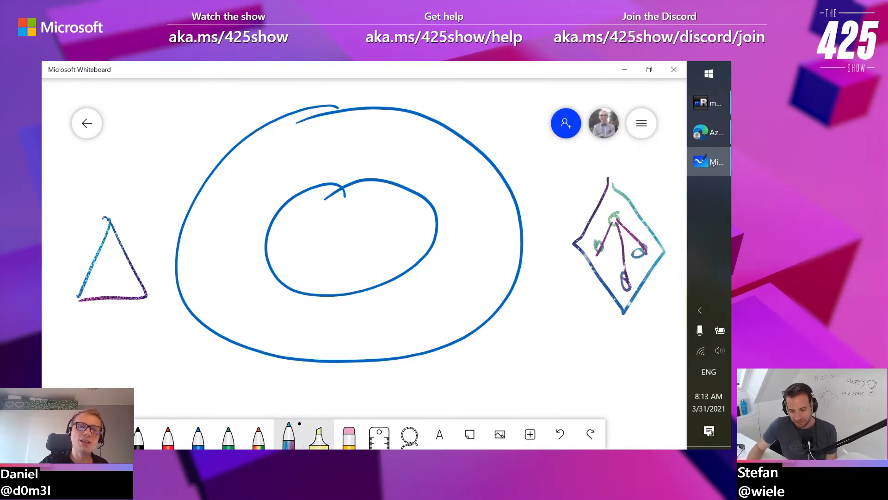
Draw a green person figure in the triangle and green double-headed arrows across the left edges of both ovals.
left_click(228, 436)
mouse_move(97, 320)
left_mouse_down()
mouse_move(120, 313)
mouse_move(96, 276)
mouse_move(115, 280)
mouse_move(126, 312)
left_mouse_up()
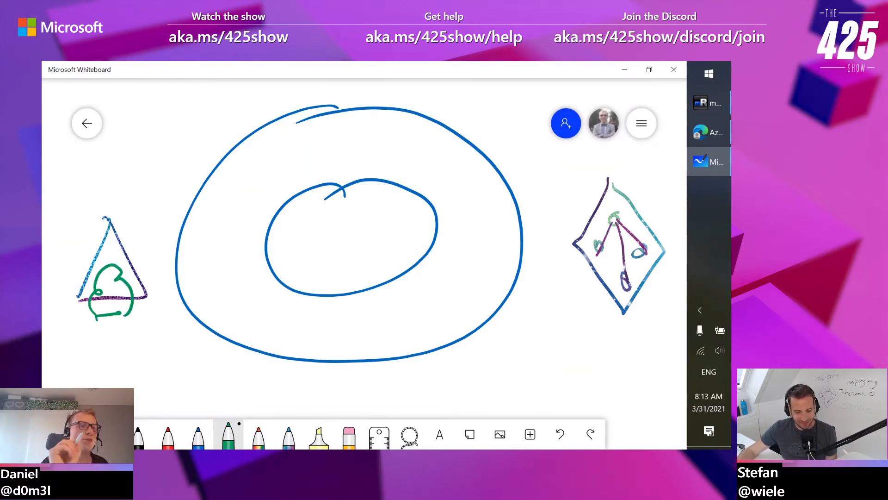
mouse_move(141, 255)
left_mouse_down()
mouse_move(192, 246)
mouse_move(134, 255)
mouse_move(143, 265)
left_mouse_up()
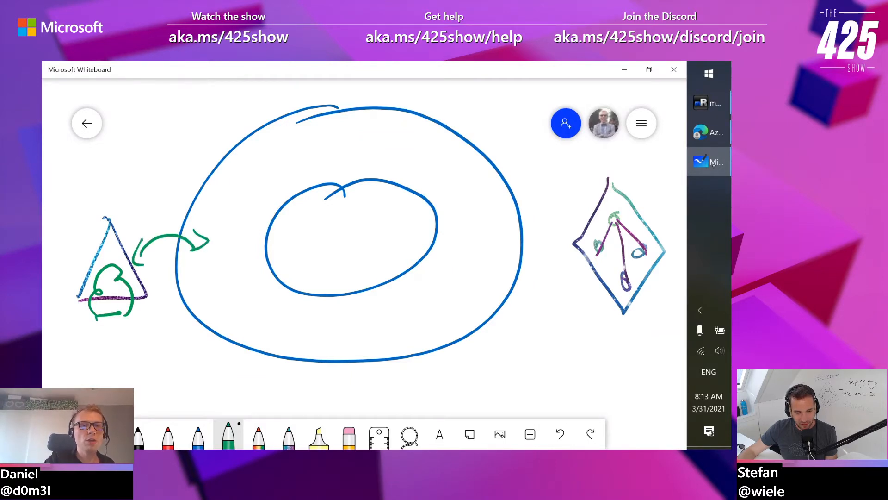
mouse_move(237, 246)
left_mouse_down()
mouse_move(288, 230)
mouse_move(284, 243)
mouse_move(231, 247)
mouse_move(250, 251)
left_mouse_up()
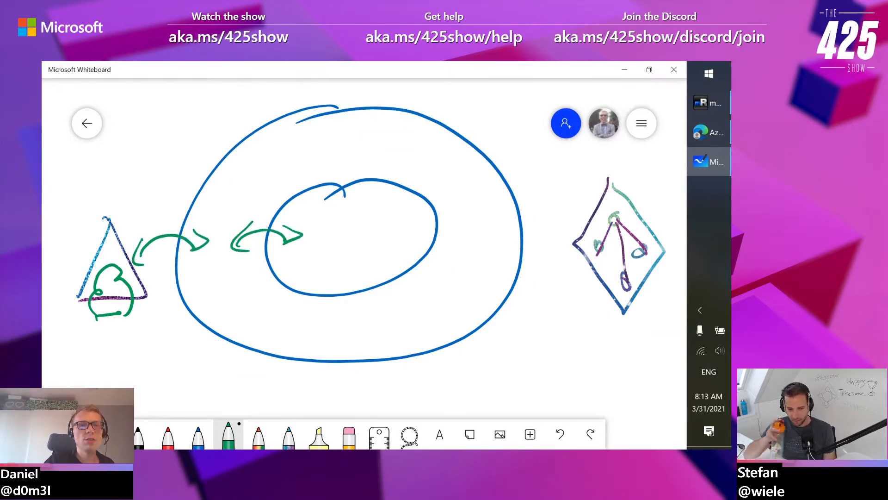
left_click_drag(411, 233, 458, 223)
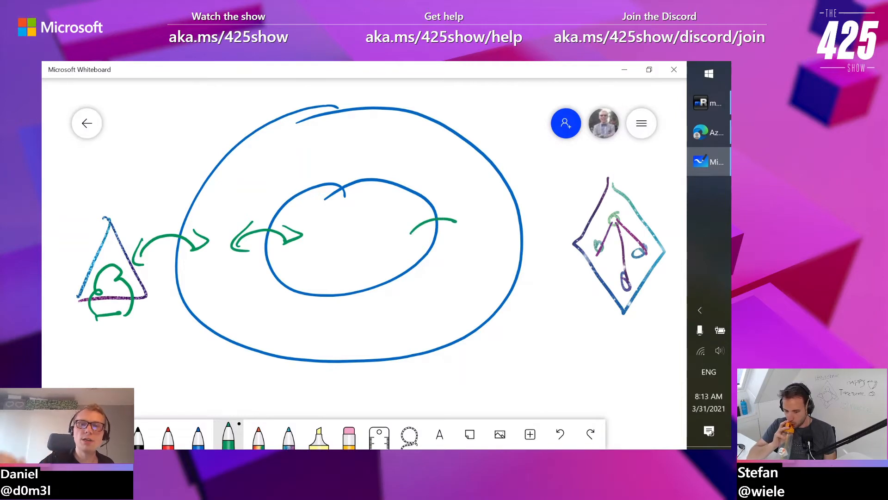
mouse_move(503, 240)
left_mouse_down()
mouse_move(573, 228)
mouse_move(498, 244)
left_mouse_up()
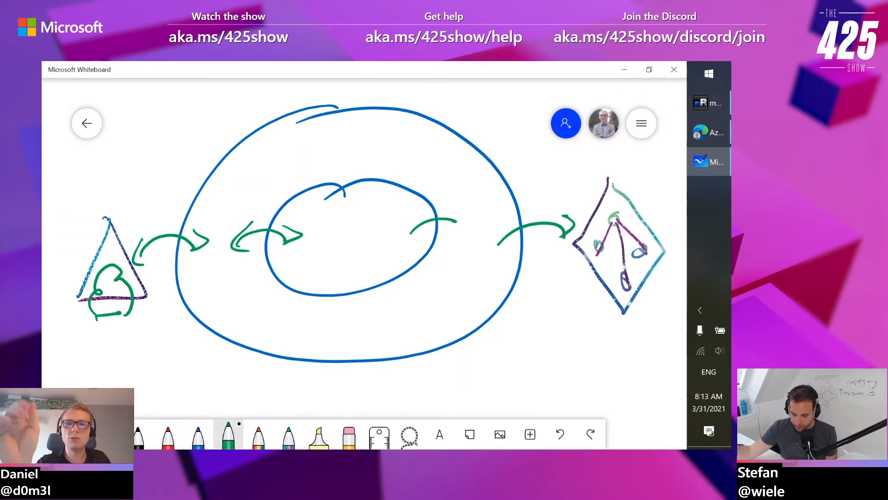
key("ctrl+z")
key("ctrl+z")
key("ctrl+z")
Draw a green double-headed arrow between the outer oval and the diamond, and a person figure in the outer oval's left part.
left_click_drag(492, 235, 569, 220)
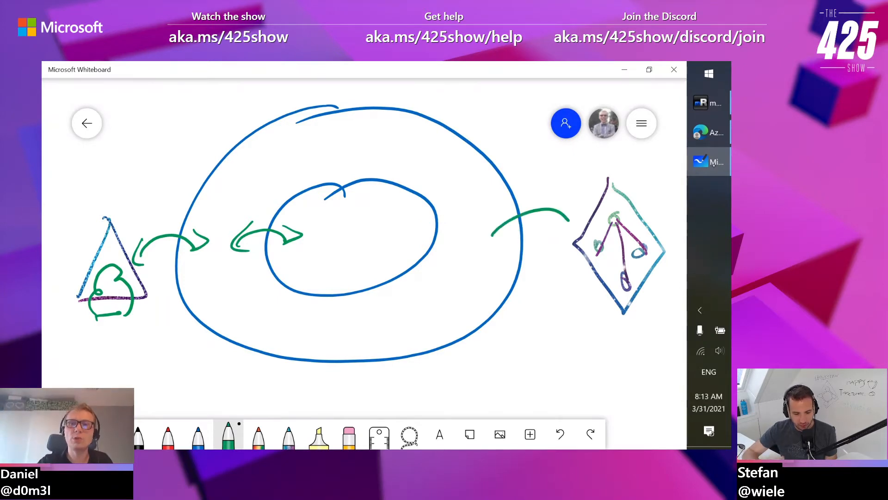
left_click_drag(514, 209, 516, 231)
left_click_drag(568, 198, 560, 230)
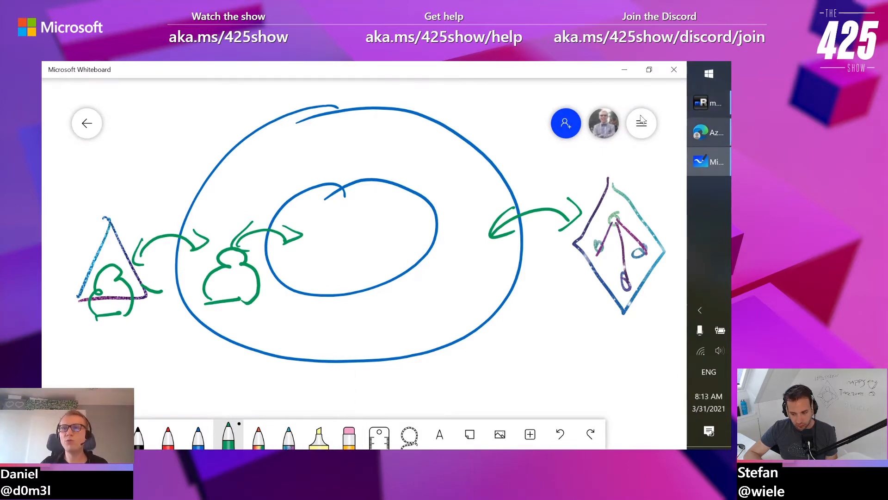
Switch to the Synchronization Service Manager and examine the objects added by the corp.pfe.ninja Delta Import started at 3:12:24 PM.
left_click(726, 107)
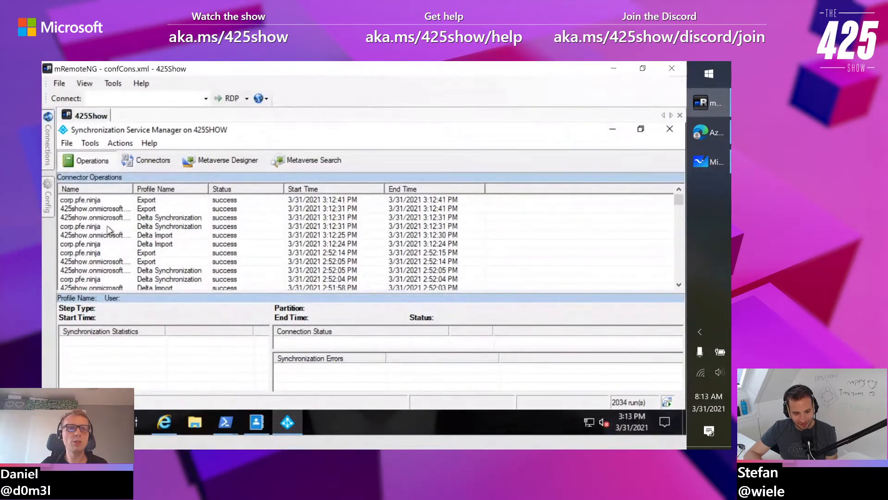
left_click(152, 244)
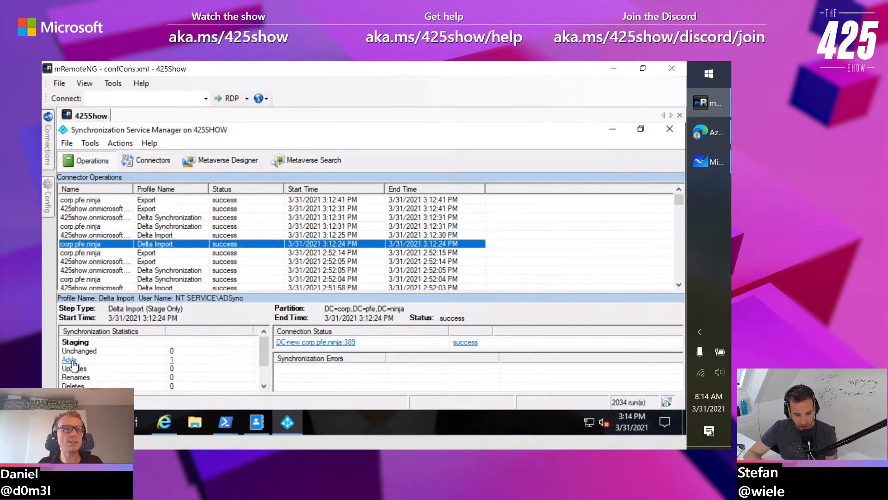
left_click(172, 361)
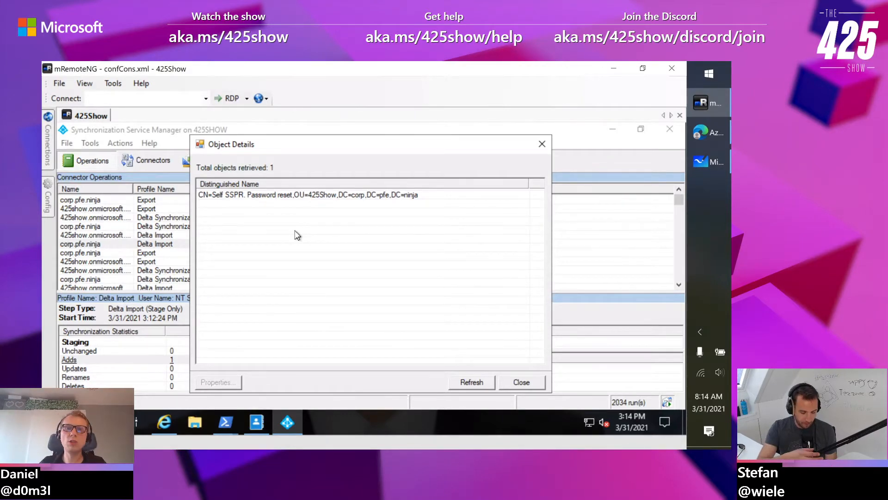
Switch to Microsoft Whiteboard, draw a green person in the inner oval, and label the inner oval MV and the outer oval CS.
left_click(722, 162)
mouse_move(713, 132)
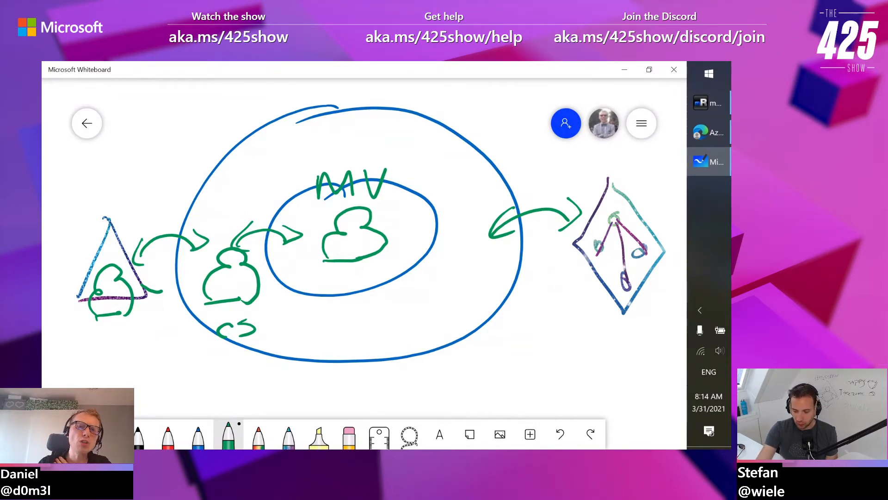
Return to the Synchronization Service Manager, close the object details, and examine the 425show.onmicrosoft.com and corp.pfe.ninja connectors.
left_click(712, 101)
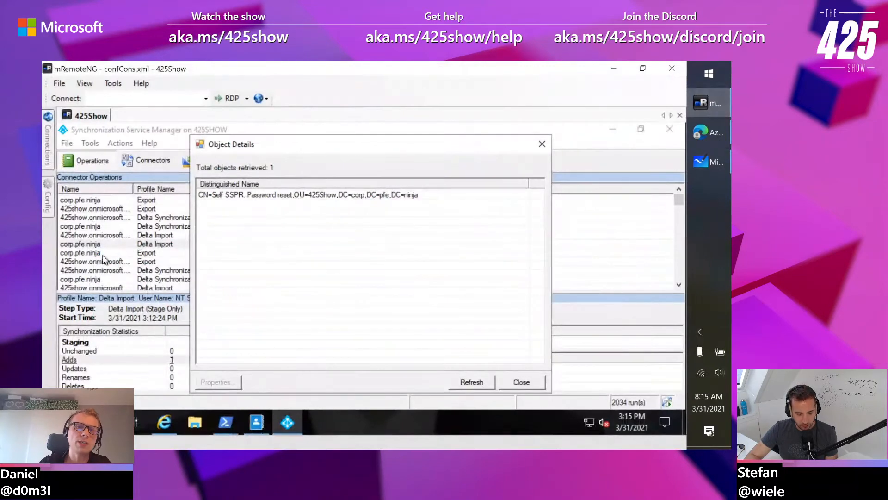
left_click(542, 145)
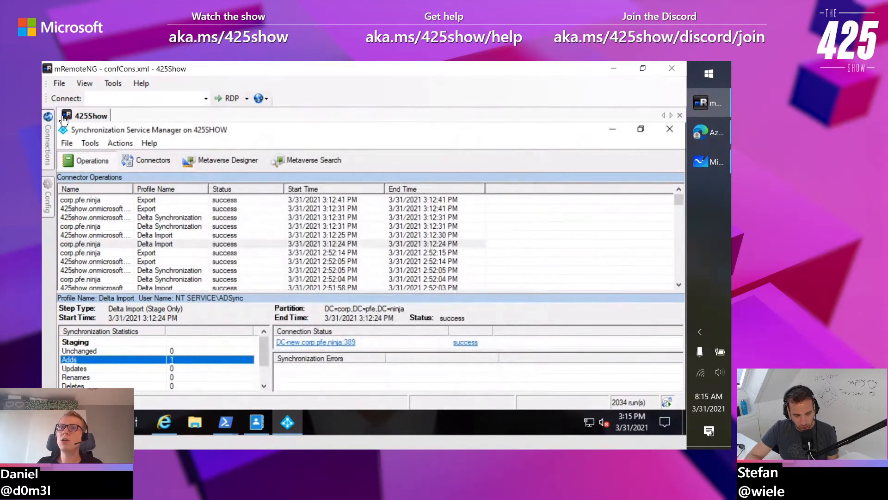
left_click(163, 161)
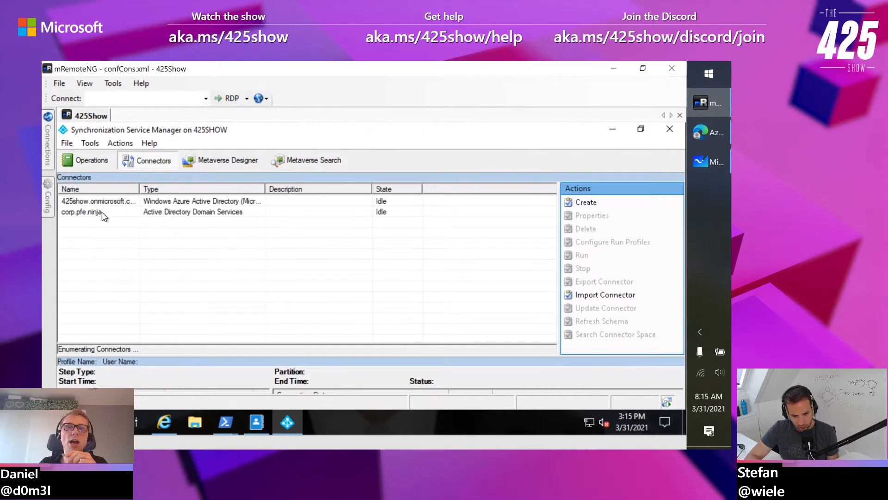
left_click(98, 202)
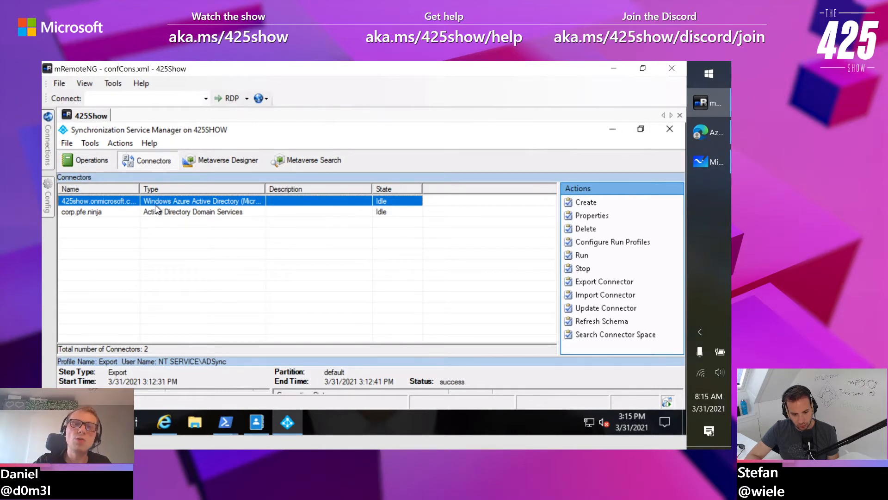
left_click(106, 214)
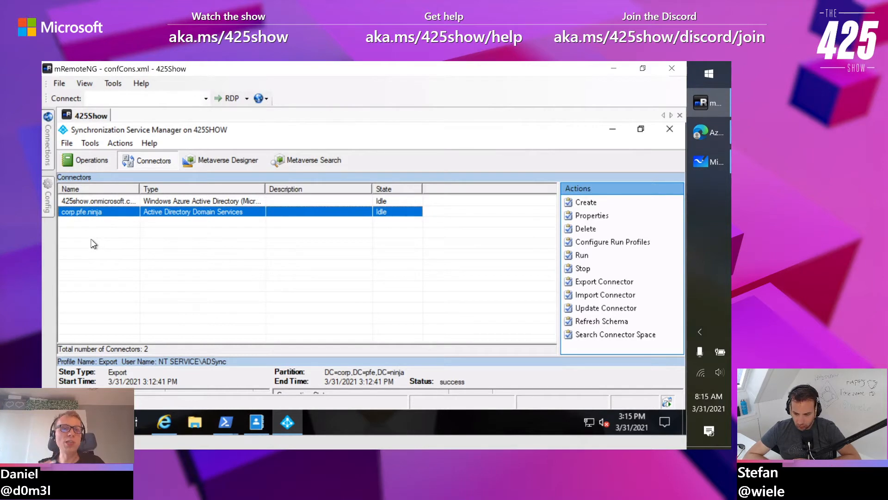
left_click(87, 199)
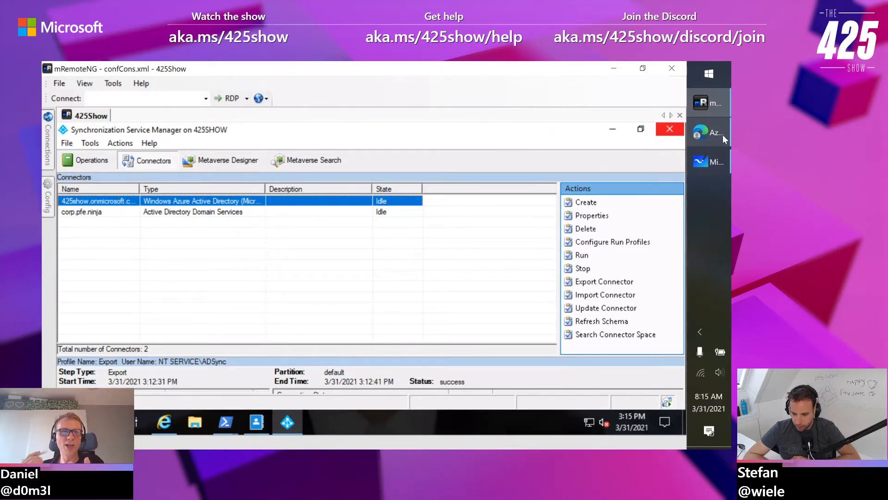
In Microsoft Whiteboard, circle the MV person and draw another in the outer oval's right part, and switch back to the Synchronization Service Manager.
left_click(707, 165)
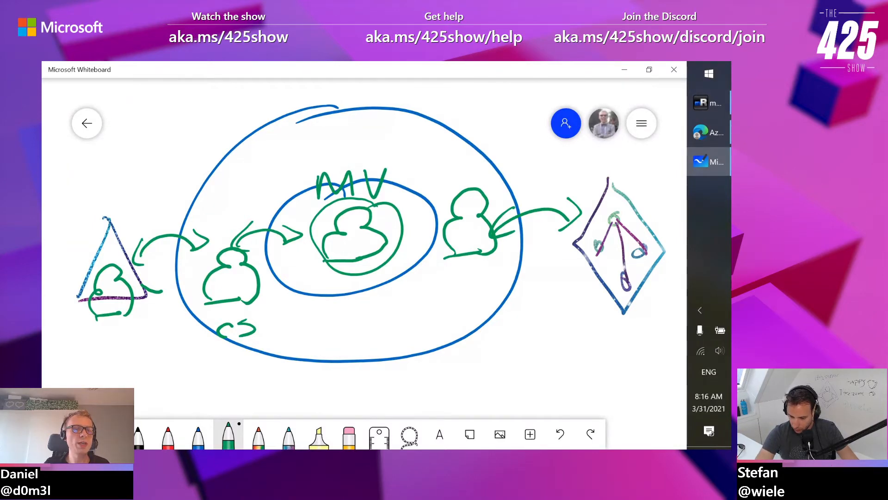
left_click(706, 101)
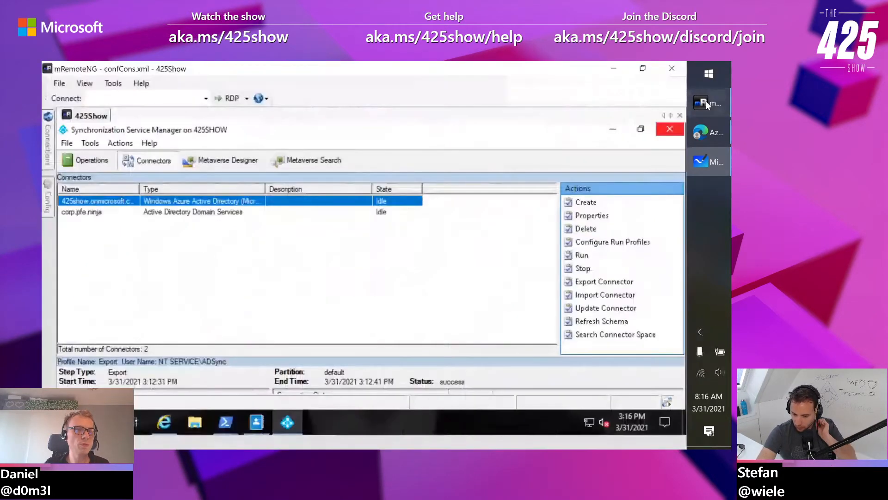
In the connector operations, examine the 425show.onmicrosoft.com Delta Import from 3:12:25 PM and the corp.pfe.ninja Delta Synchronization from 3:12:31 PM.
left_click(81, 161)
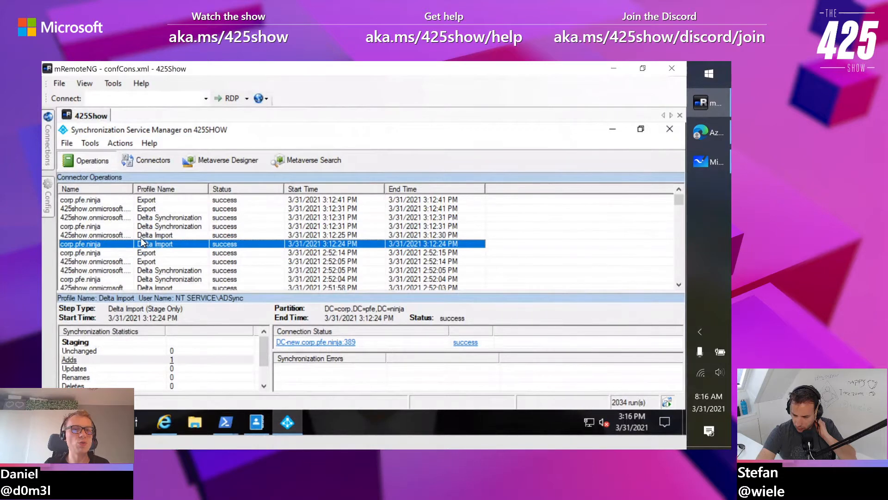
key("Up")
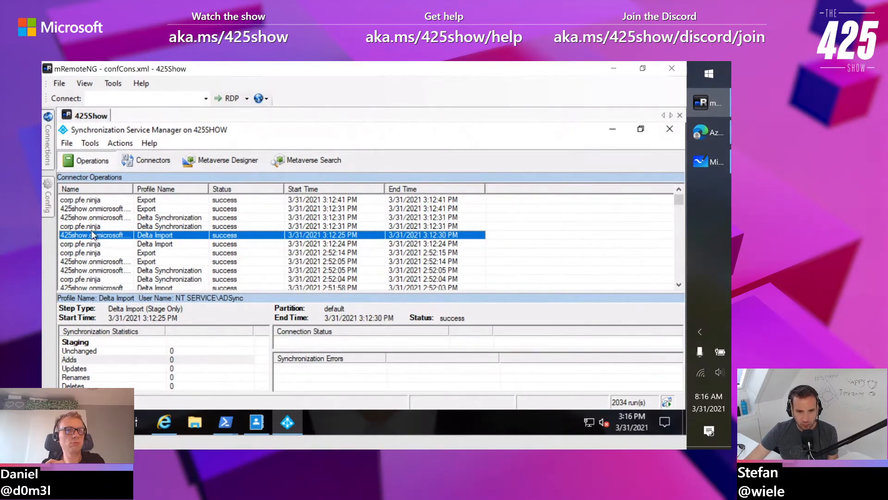
left_click(104, 227)
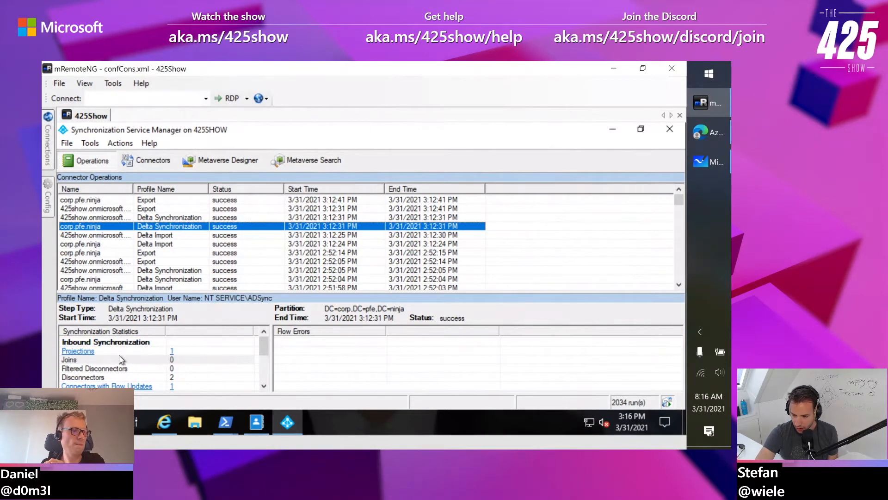
left_click(173, 356)
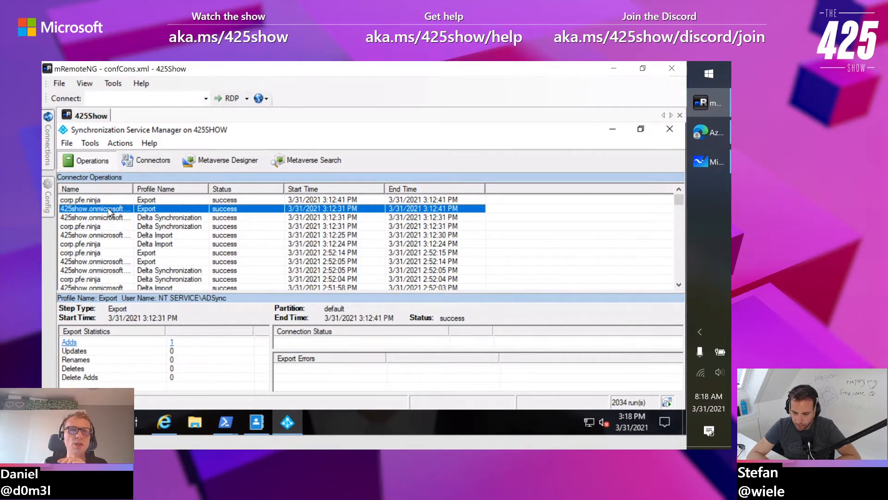
Open the object added by the 425show.onmicrosoft.com Export started at 3:12:31 PM and examine its attributes, including userPrincipalName and sourceAnchor.
left_click(171, 342)
left_click(339, 199)
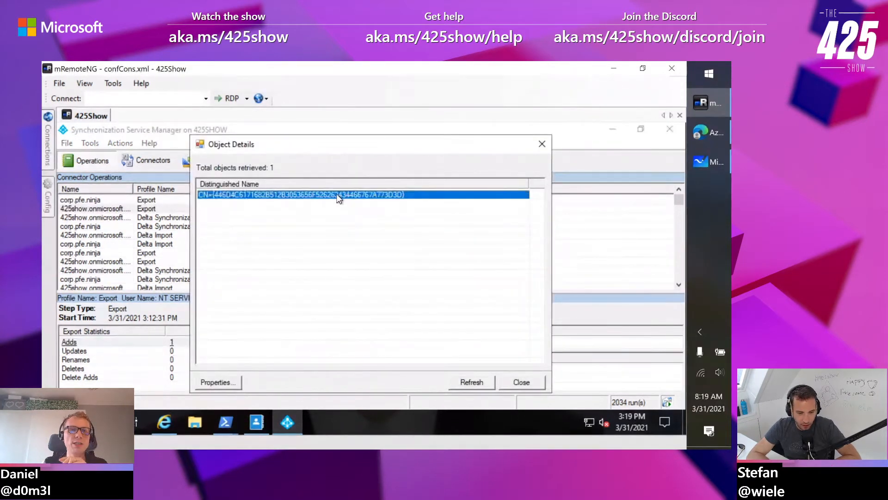
double_click(339, 199)
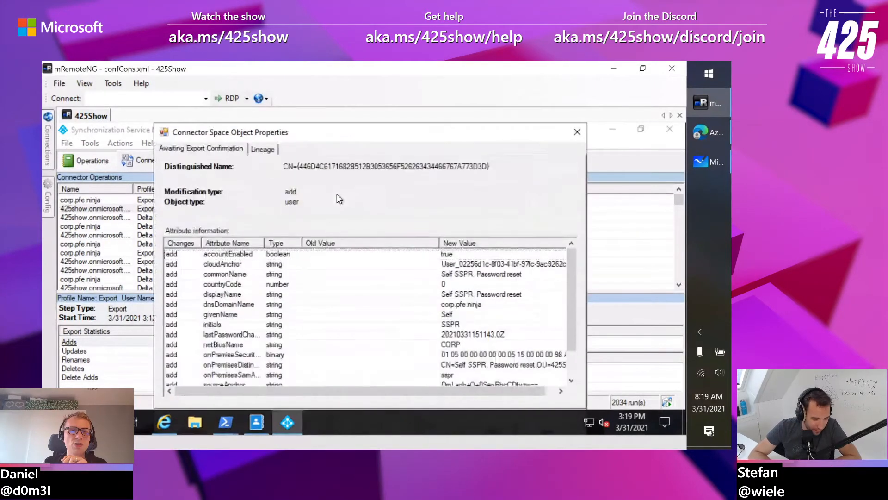
left_click(259, 315)
scroll(260, 323, "down", 1)
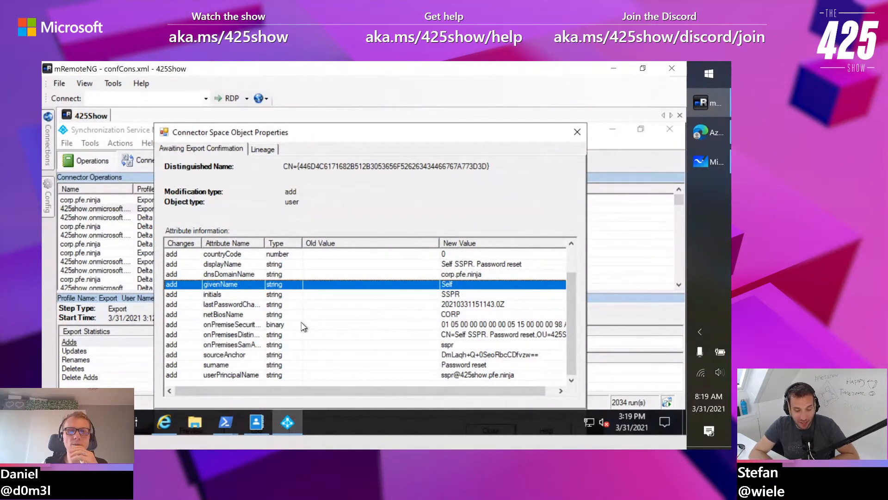
scroll(306, 325, "up", 1)
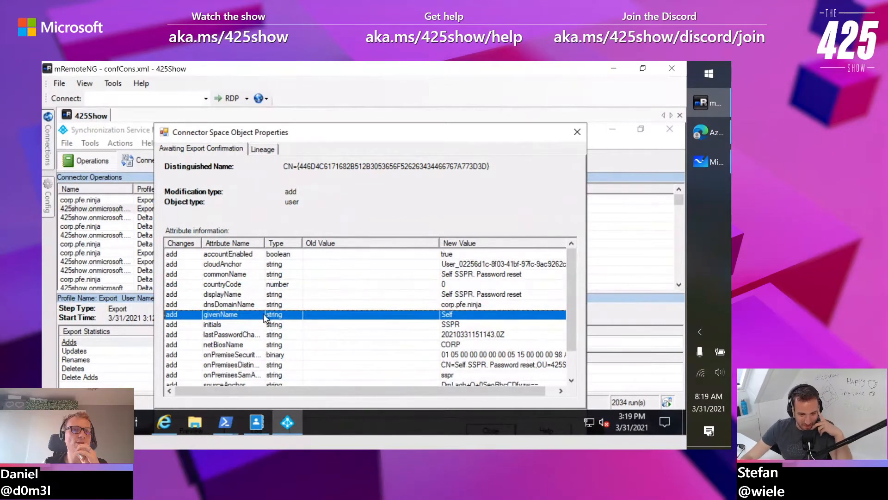
scroll(263, 319, "down", 1)
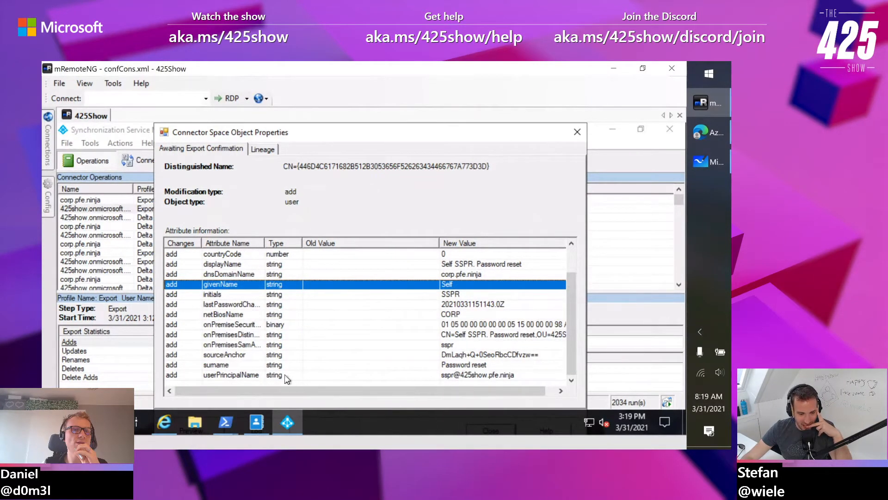
left_click(266, 378)
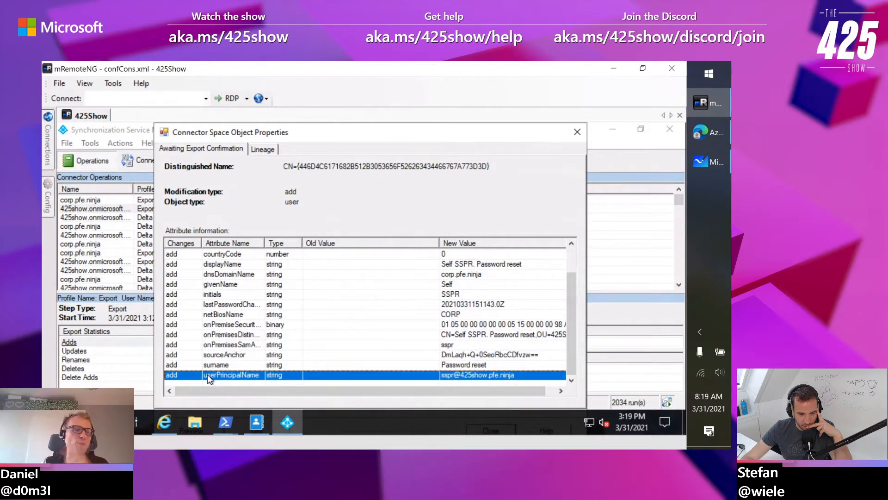
left_click(219, 355)
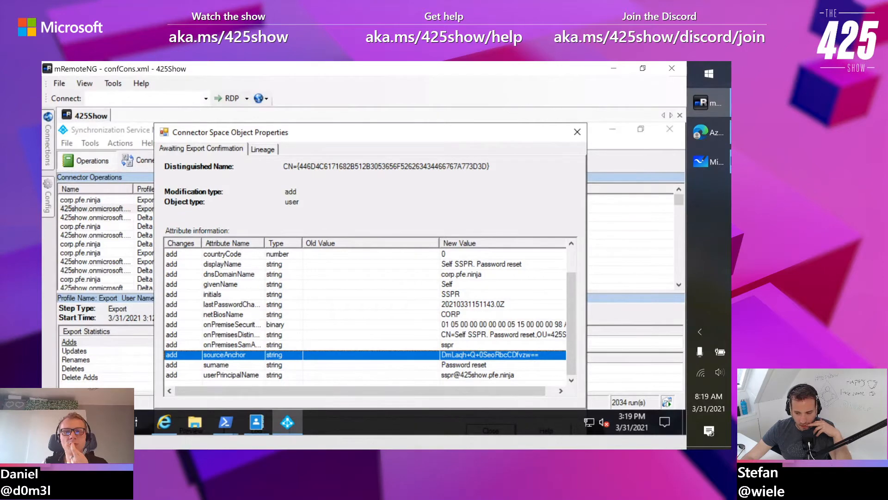
Switch to the Azure Active Directory admin center, refresh the user list, check the Directory synced column, and open the synced SSPR user's profile.
left_click(715, 134)
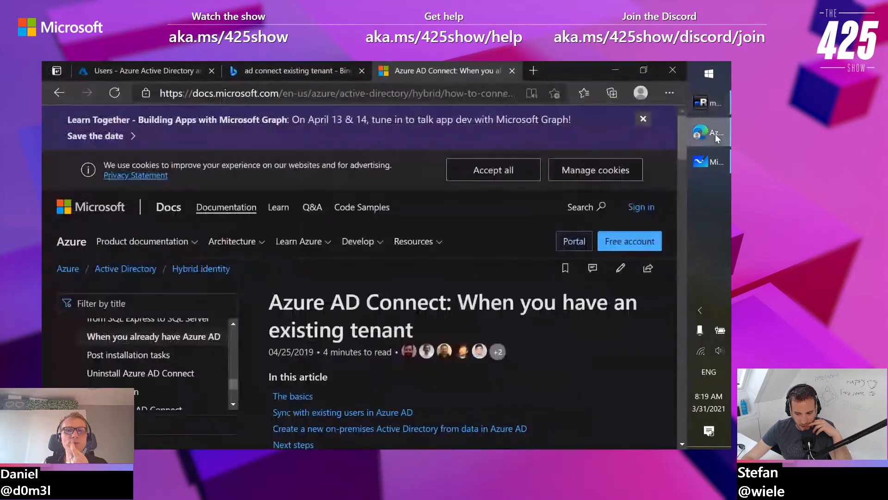
left_click(166, 71)
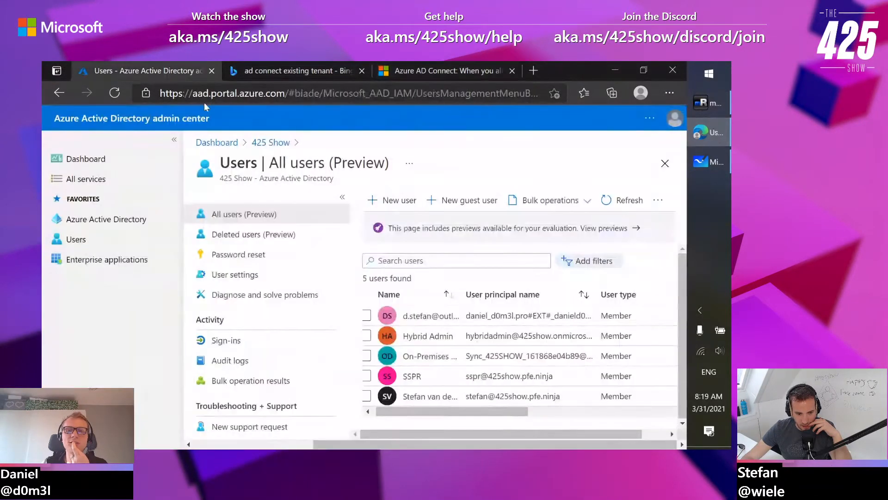
left_click(625, 201)
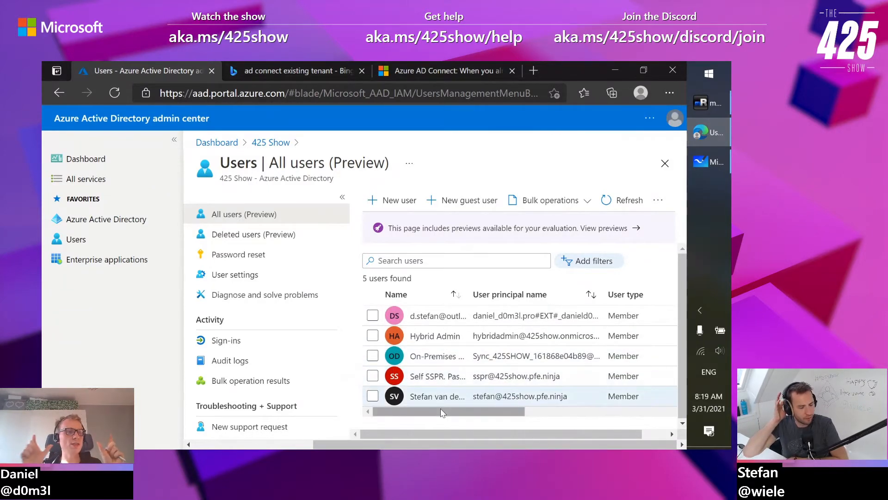
left_click_drag(442, 413, 509, 413)
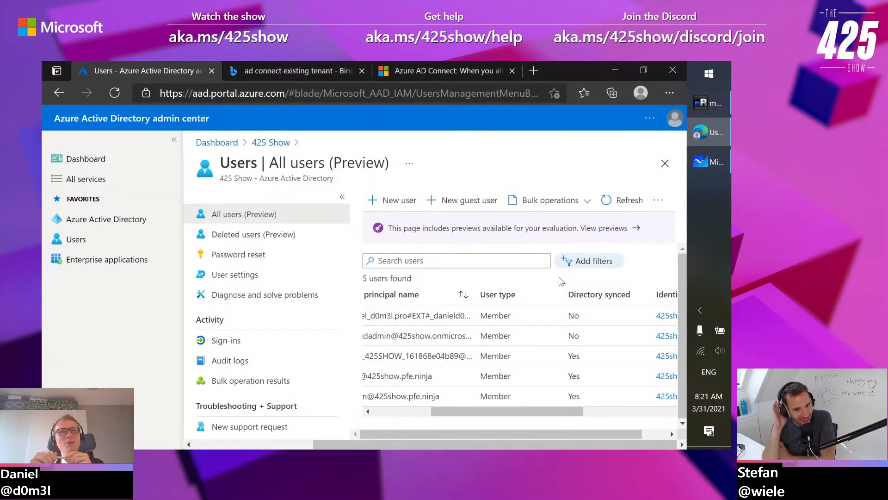
left_click(461, 380)
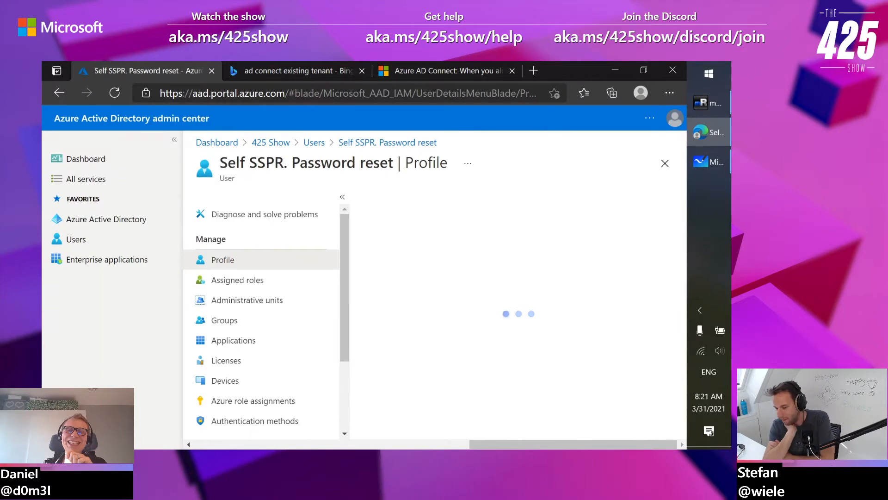
Return to the remote server session and close the connector space object properties, the object details, and the Synchronization Service Manager.
left_click(716, 113)
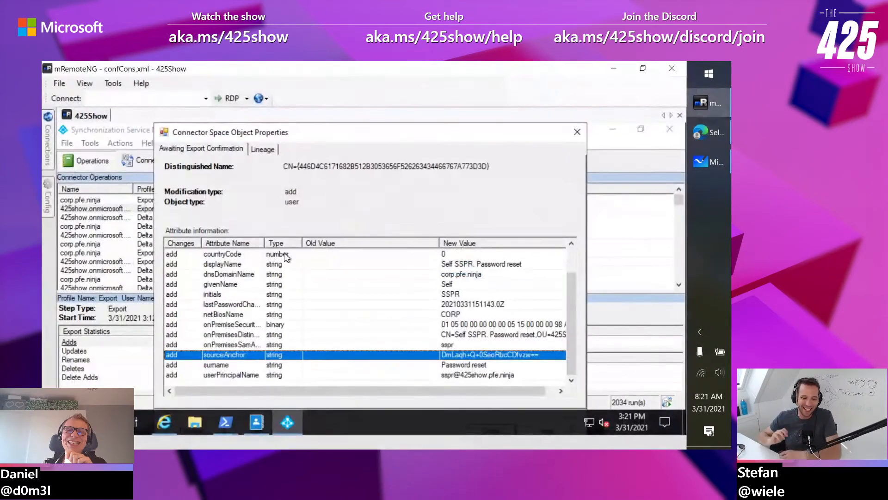
left_click(577, 132)
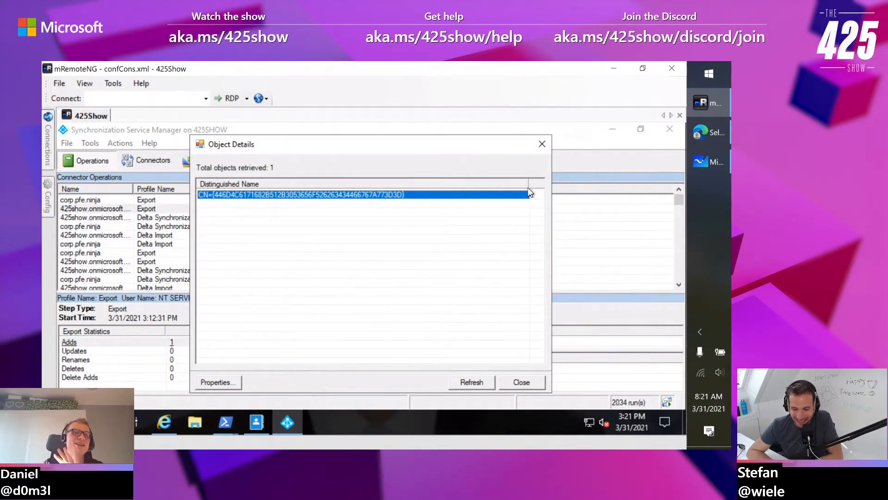
left_click(543, 144)
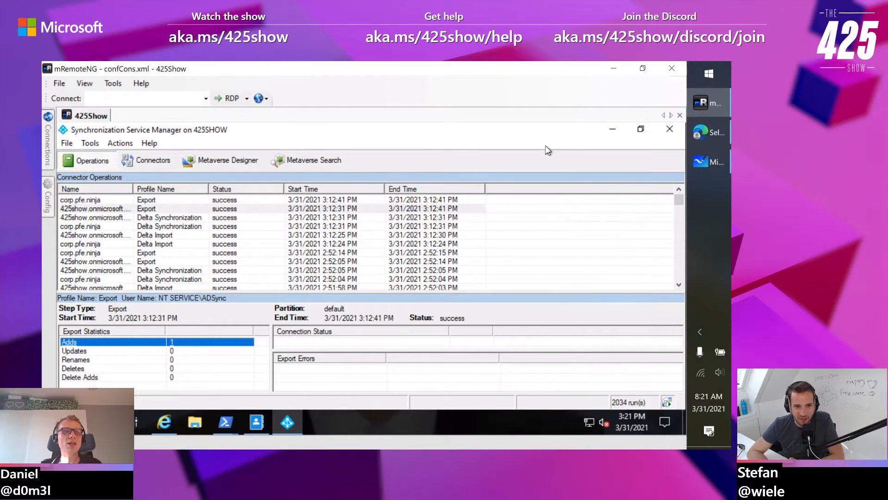
left_click(670, 129)
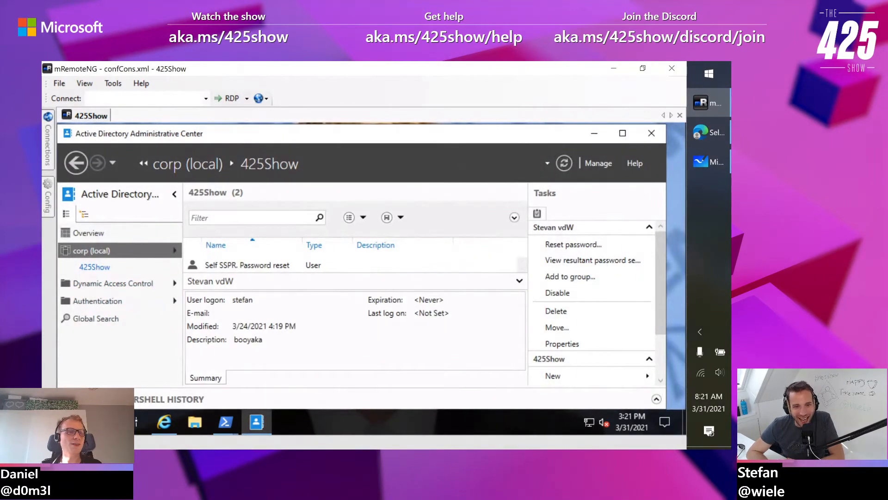
Open the Synchronization Rules Editor, look through the inbound rules, and reposition its window over the Active Directory Administrative Center.
left_click(72, 422)
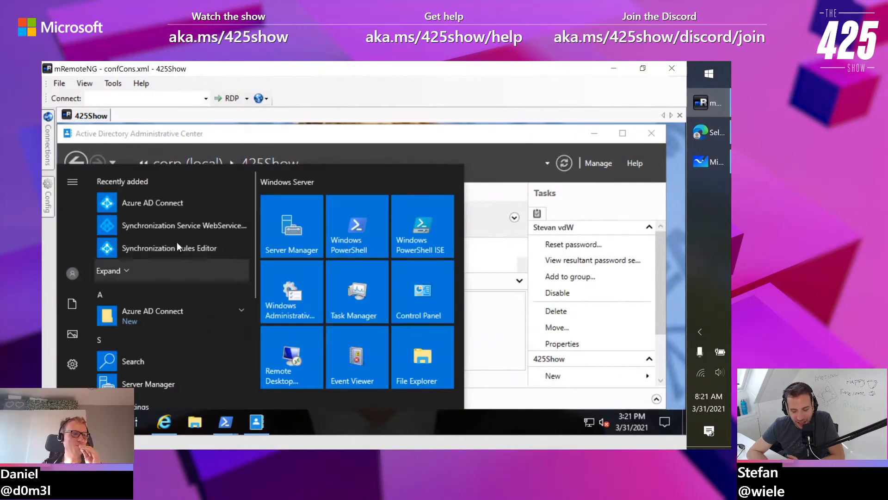
left_click(170, 250)
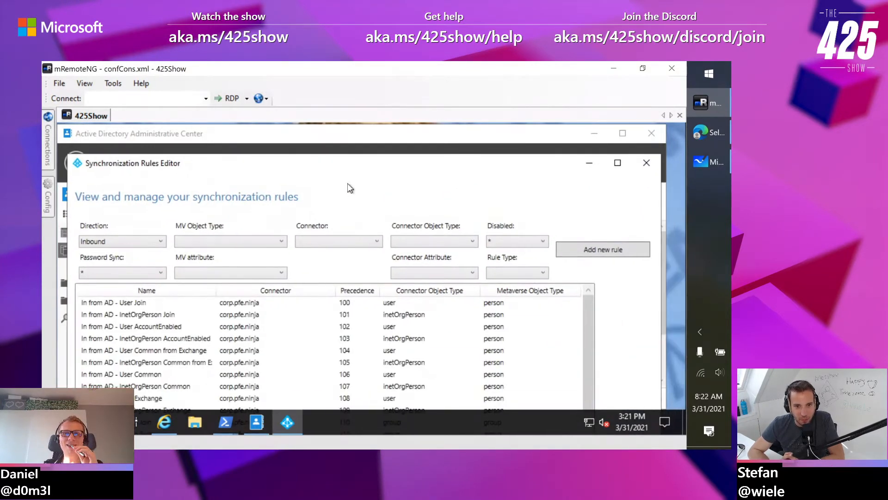
double_click(350, 188)
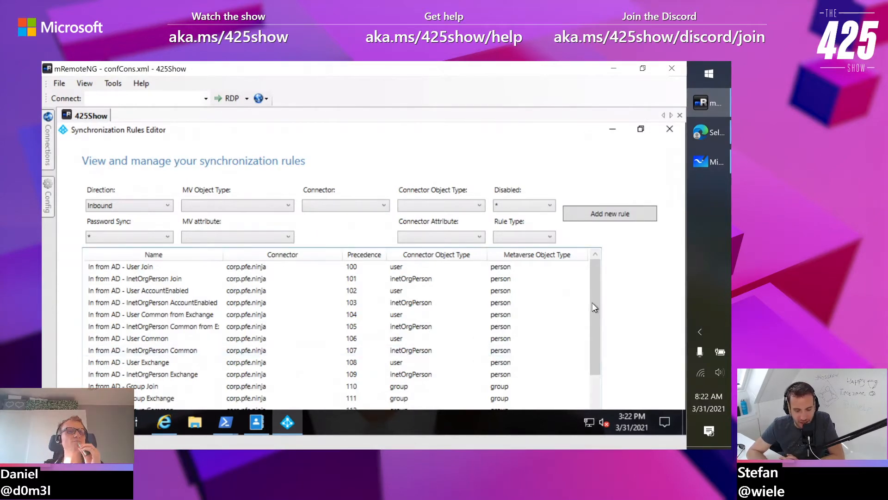
scroll(596, 320, "down", 3)
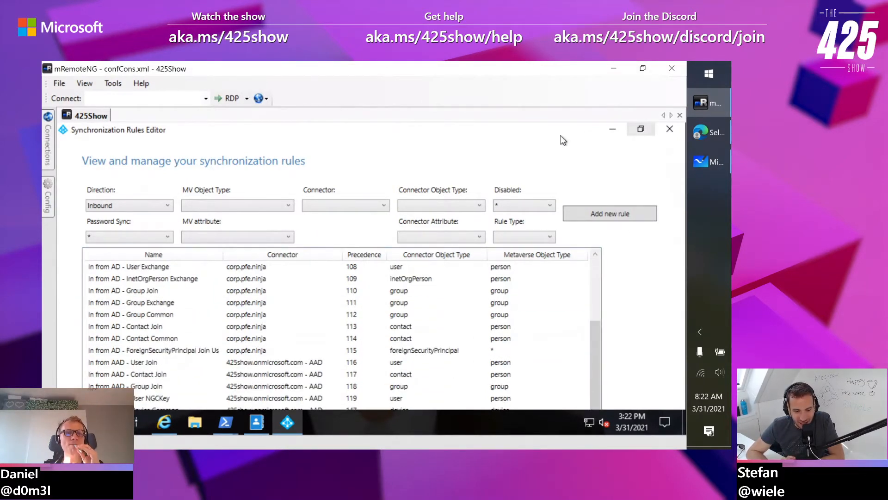
left_click_drag(531, 132, 532, 141)
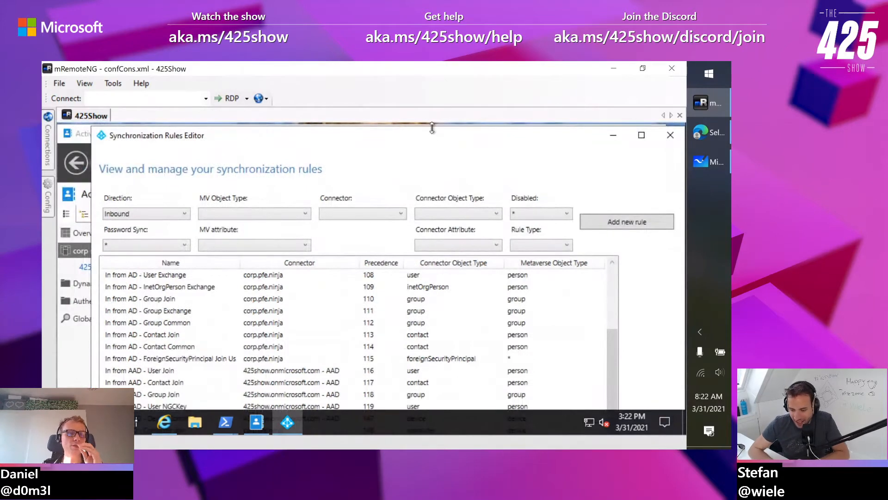
left_click_drag(433, 126, 414, 222)
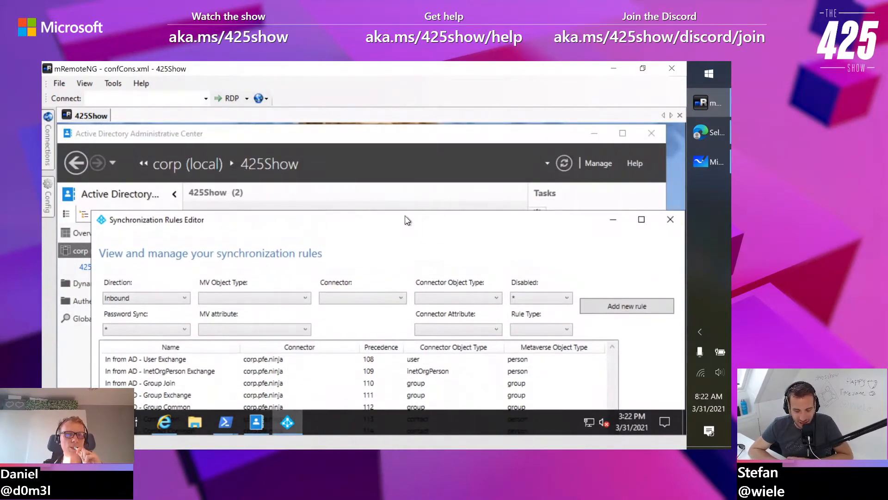
left_click_drag(359, 181, 378, 165)
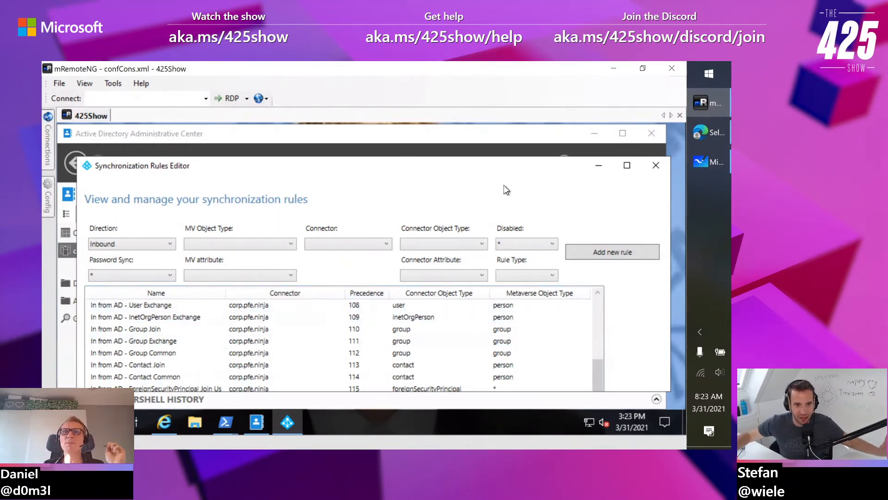
Switch back to the Azure Active Directory admin center and open the Licenses overview of the 425 Show tenant.
left_click(708, 132)
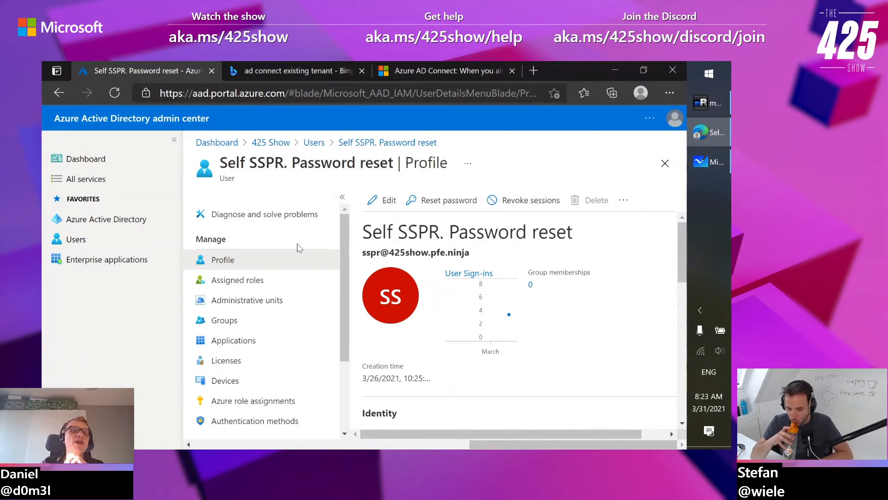
left_click(130, 218)
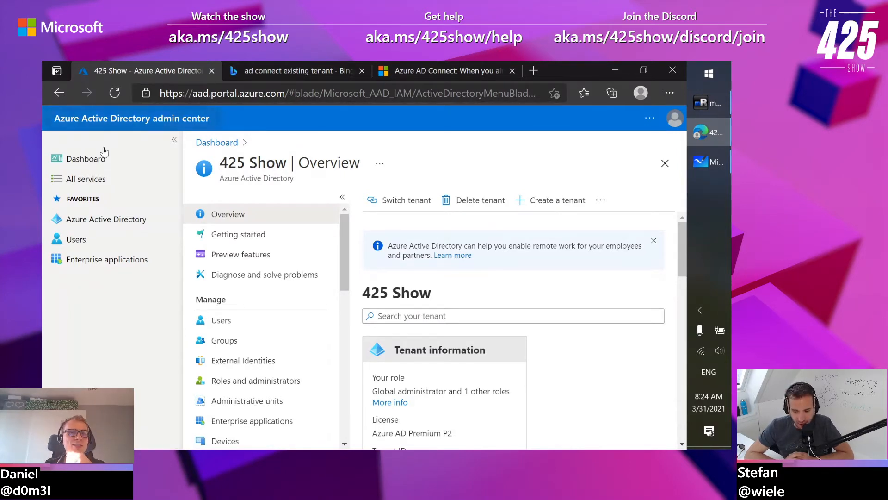
scroll(226, 319, "down", 3)
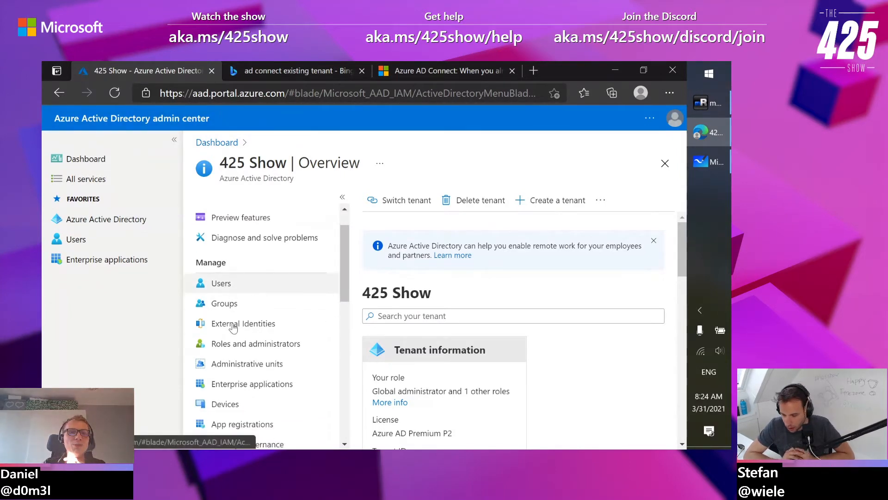
scroll(241, 290, "down", 1)
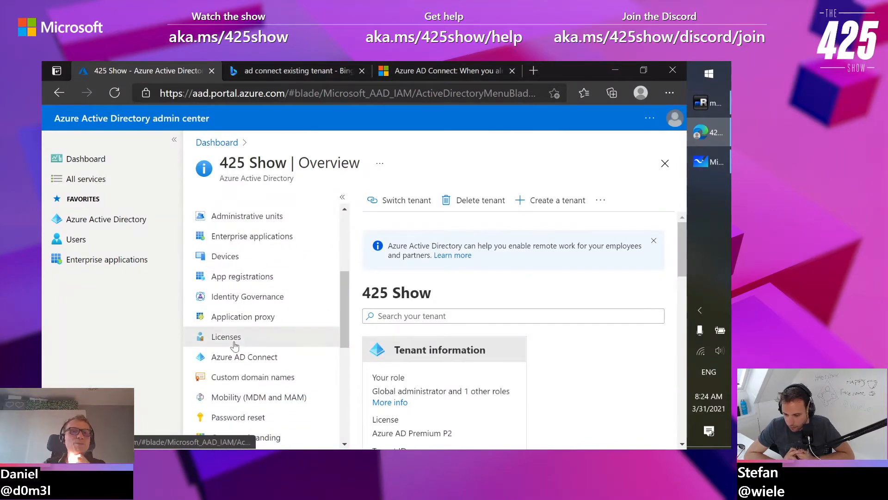
left_click(228, 340)
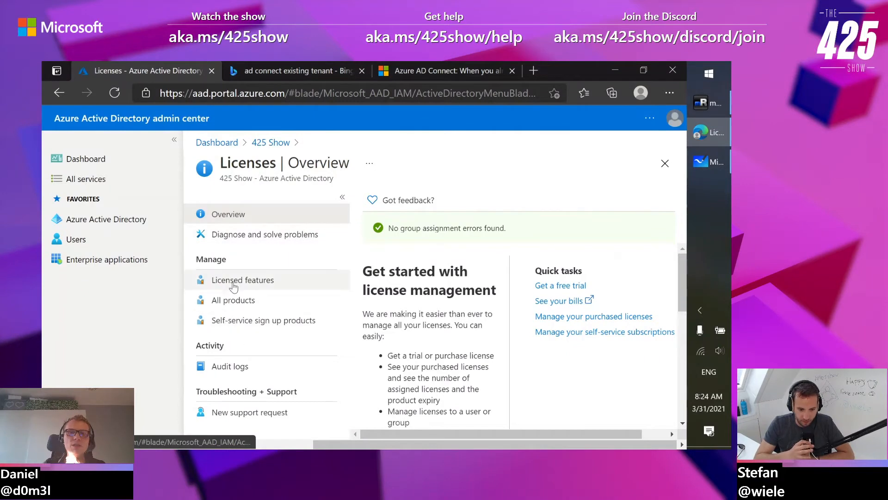
Examine the tenant's licensed features and all products, and open the plans available to try or buy.
left_click(252, 282)
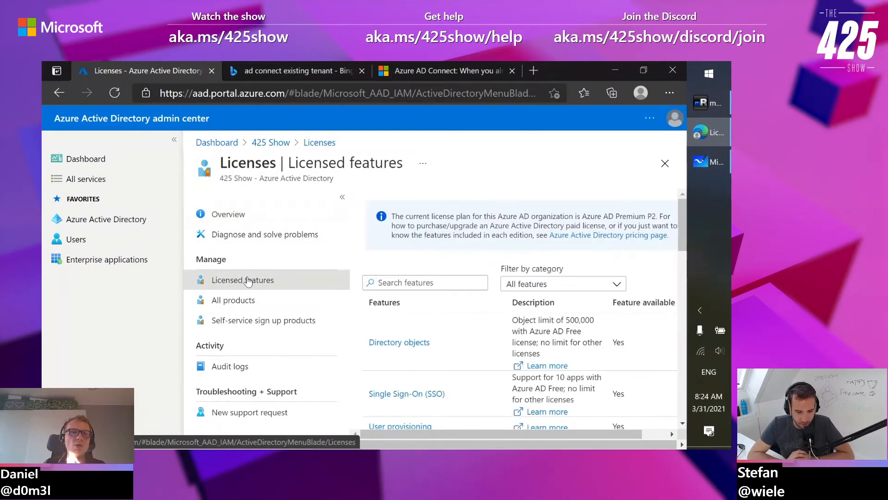
left_click(246, 302)
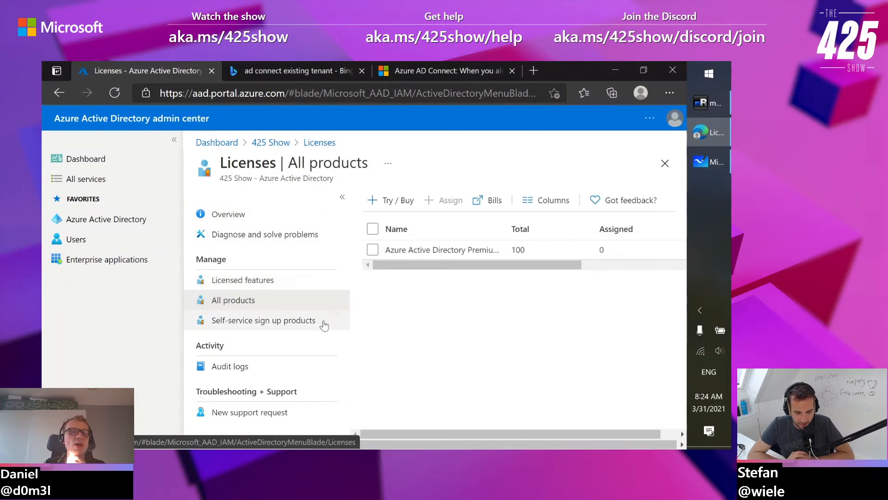
left_click(388, 204)
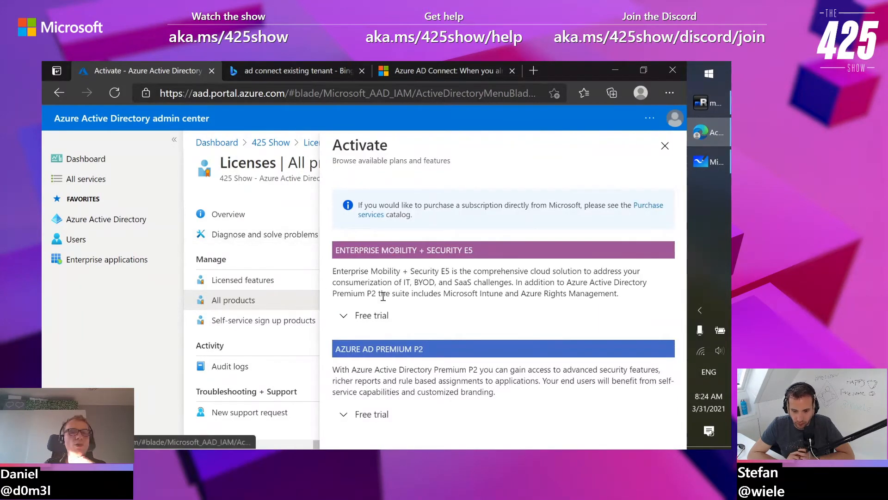
Activate the Azure AD Premium P2 free trial and dismiss the notification.
left_click(370, 414)
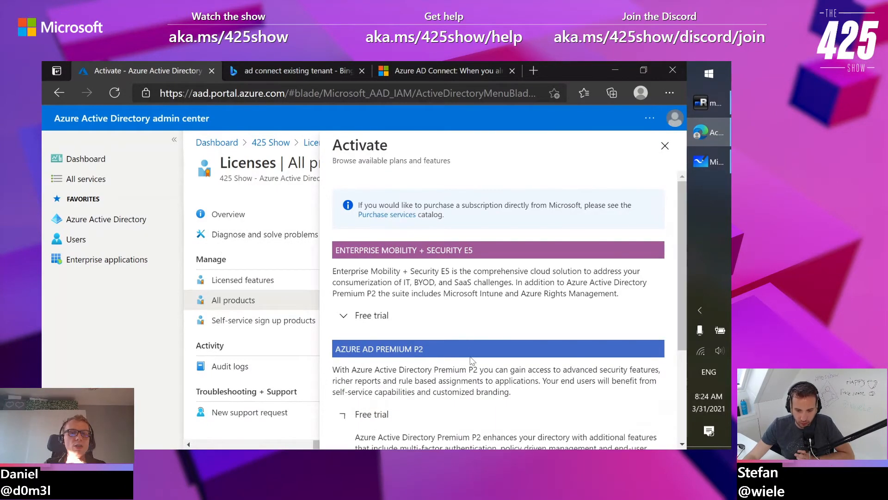
scroll(397, 368, "down", 3)
left_click(397, 426)
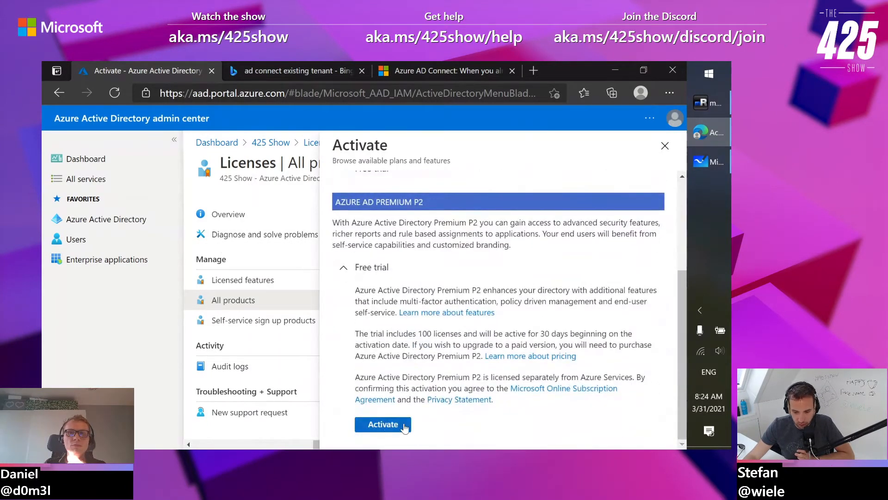
left_click(664, 147)
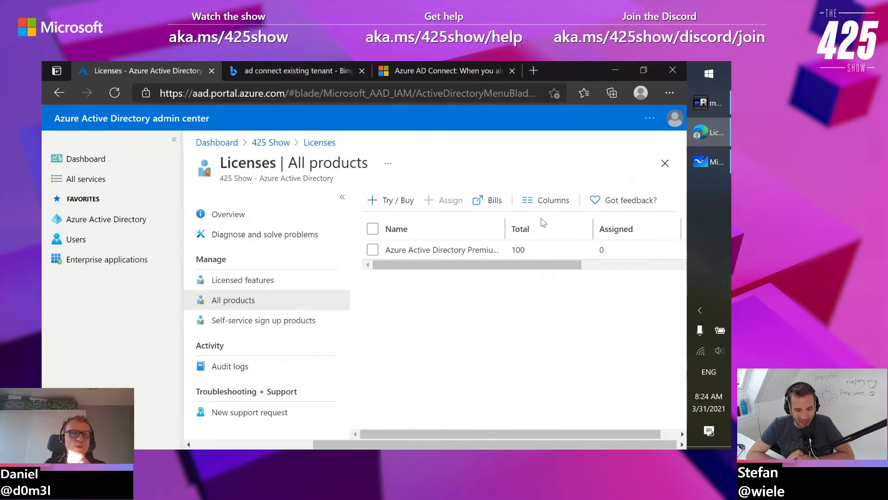
Activate the Enterprise Mobility + Security E5 free trial, and reload the portal to view all licensed products.
left_click(401, 194)
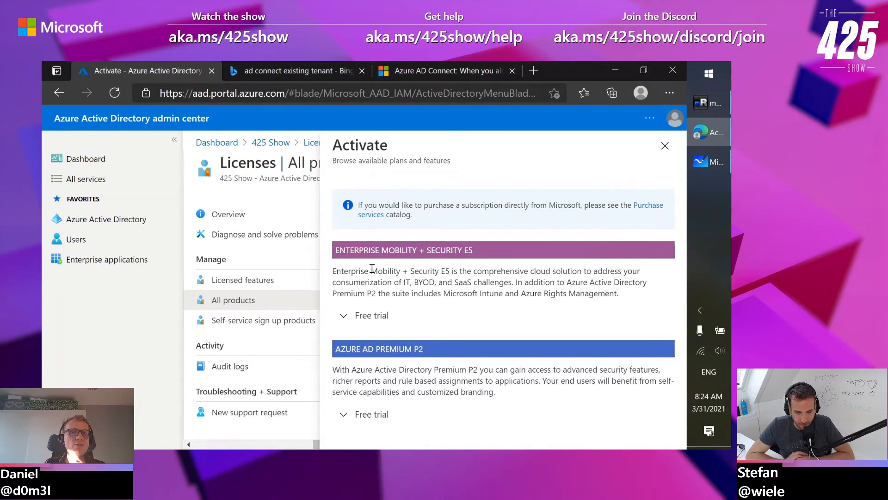
left_click(365, 319)
scroll(380, 315, "down", 3)
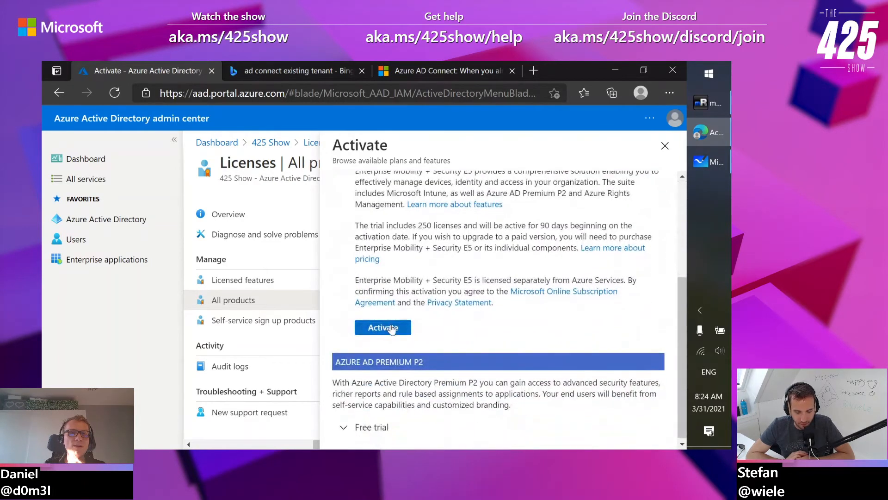
left_click(392, 329)
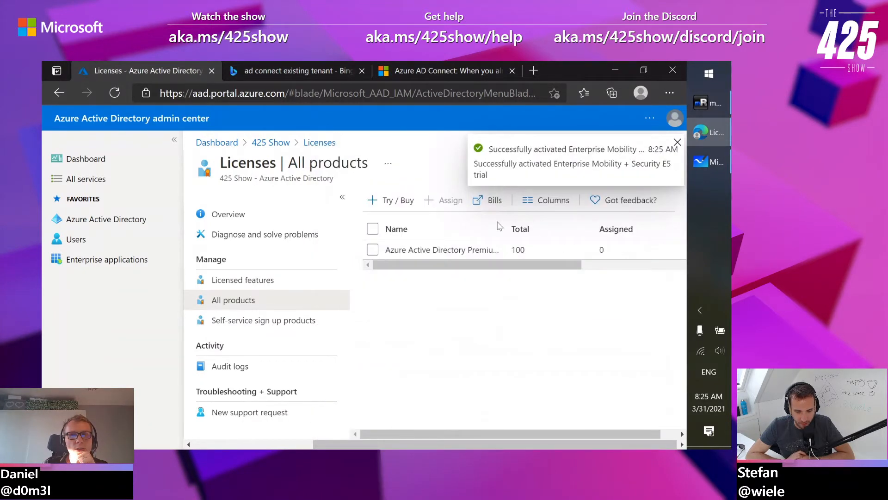
left_click(678, 143)
left_click(116, 94)
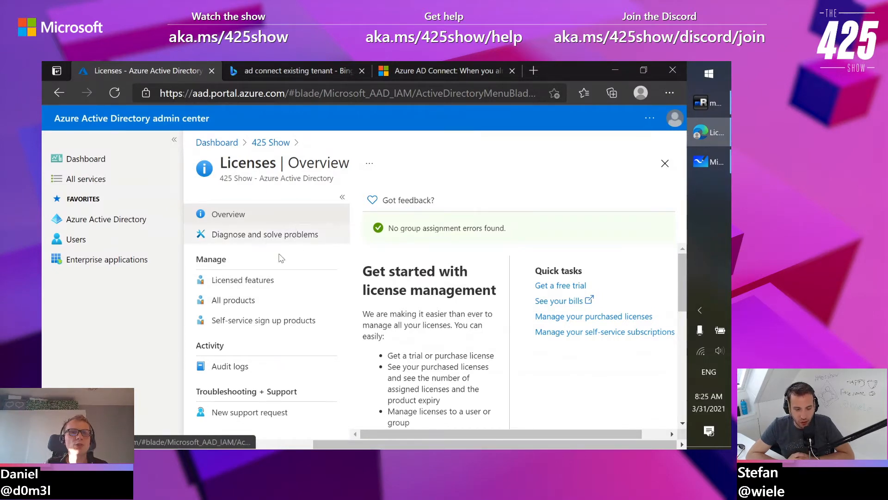
left_click(249, 307)
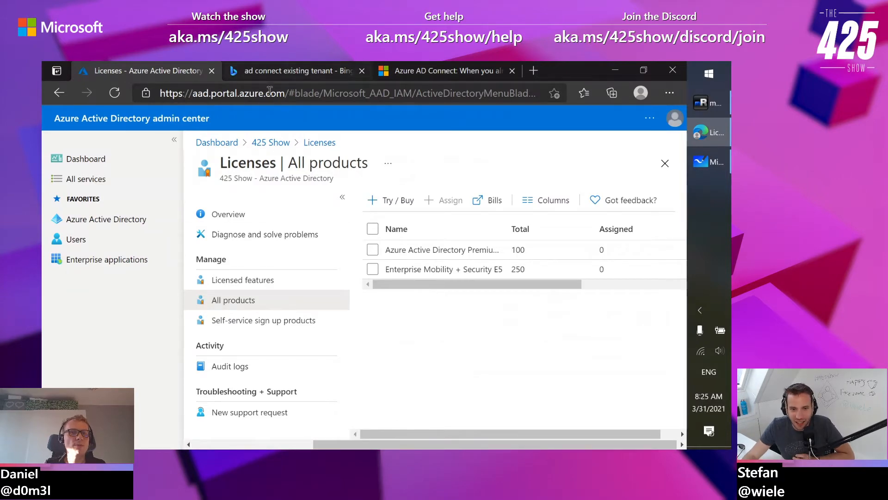
Search Bing for "o365 trial", try the Microsoft 365 free trial sign-up without switching profiles, and go back to the search results.
left_click(296, 77)
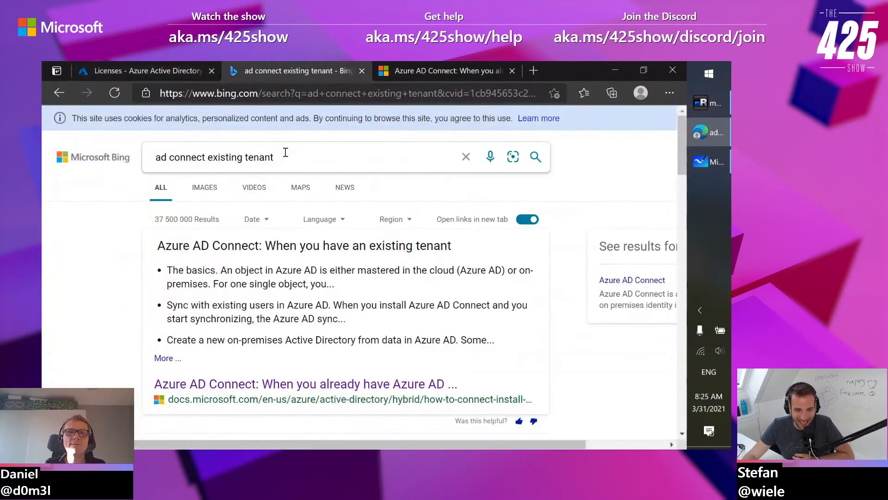
left_click_drag(283, 161, 57, 161)
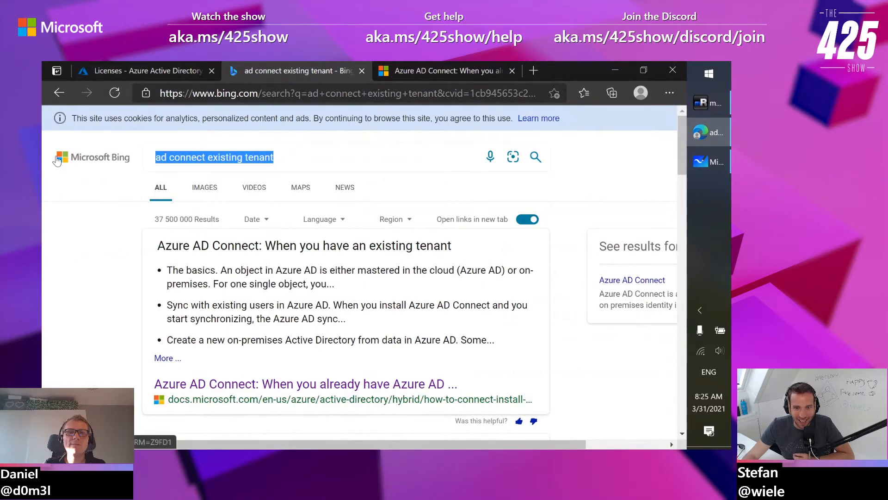
type("o365")
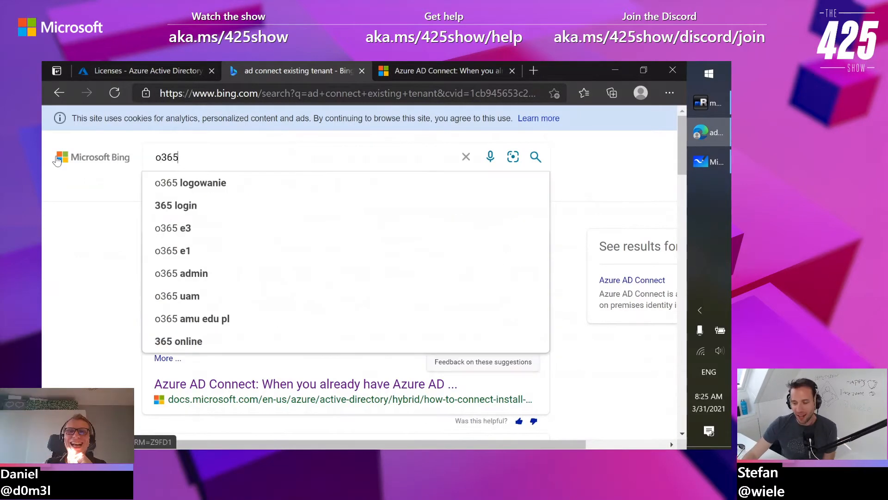
type(" tria")
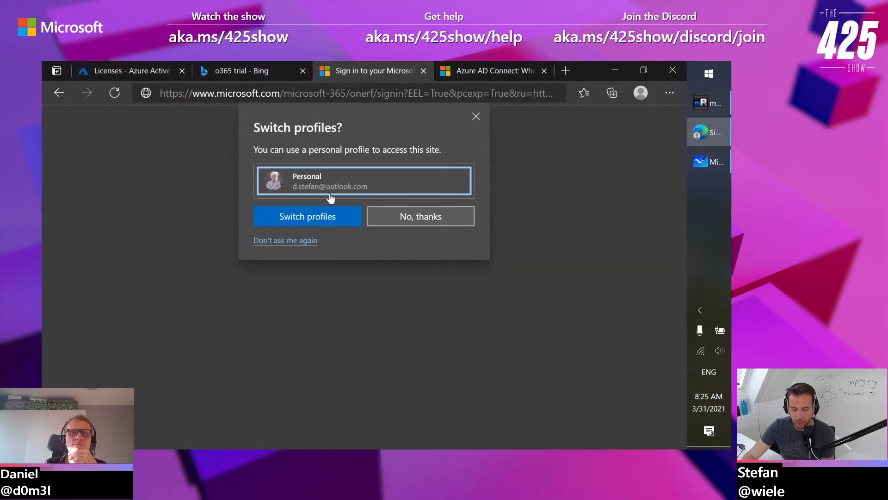
left_click(412, 217)
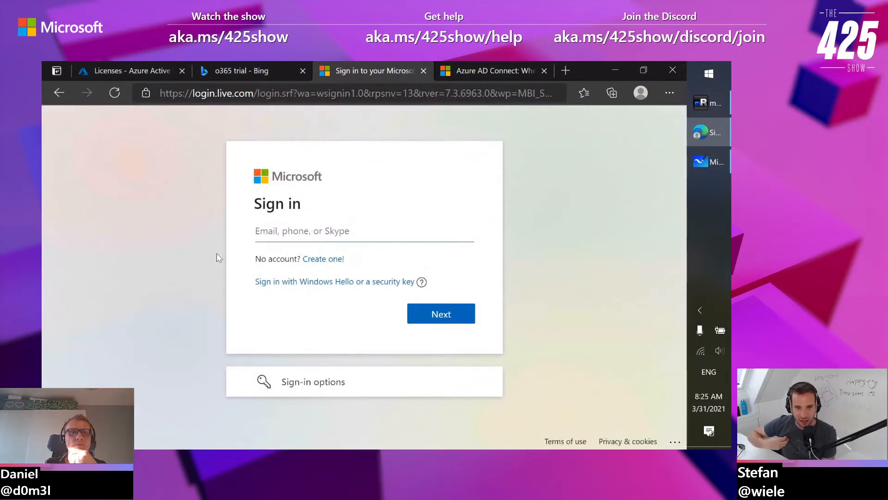
key("alt+Left")
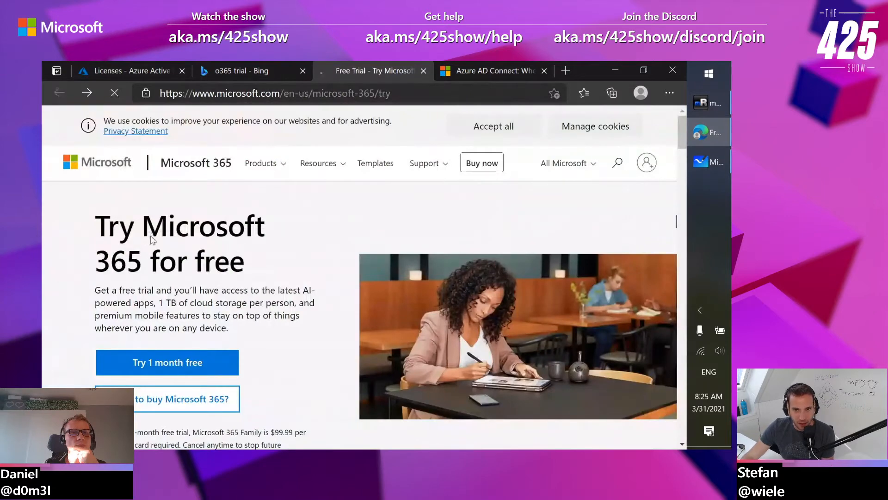
key("alt+Left")
Search Bing for "o365 e5 trial" and open Microsoft's English Office 365 E5 product page.
key("BackSpace")
key("BackSpace")
key("BackSpace")
key("BackSpace")
key("BackSpace")
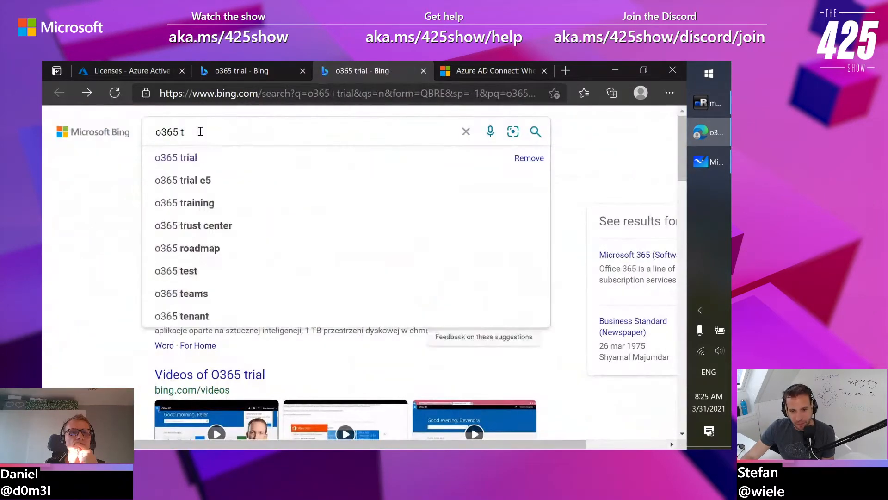
type("e")
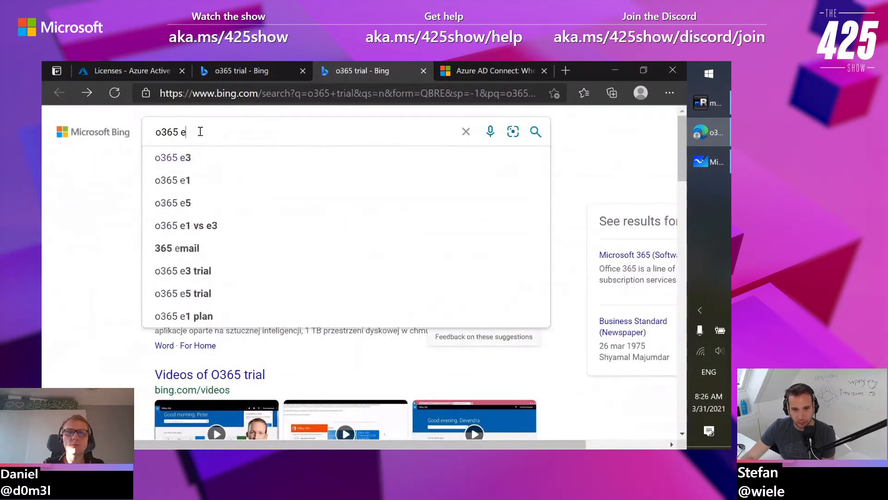
type("5")
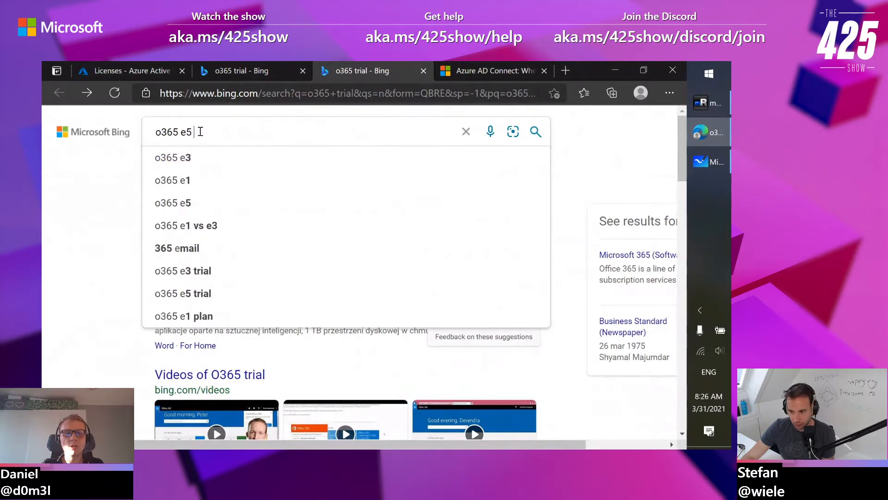
type(" trial")
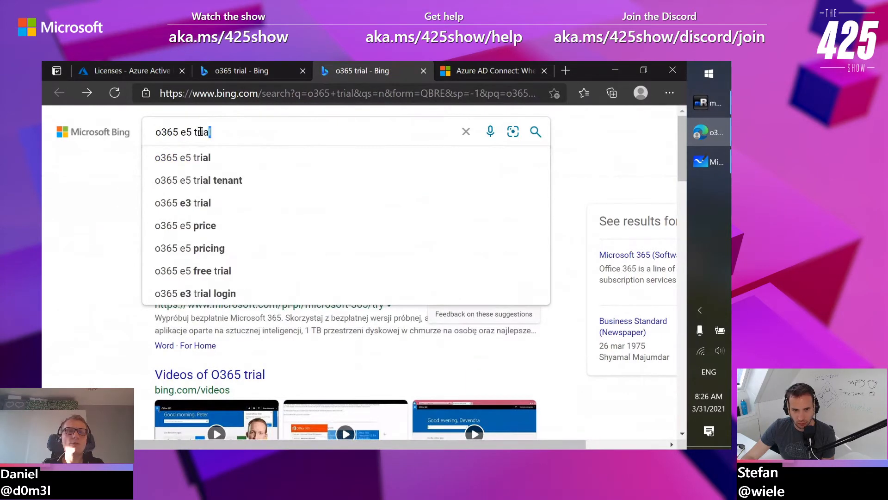
key("Return")
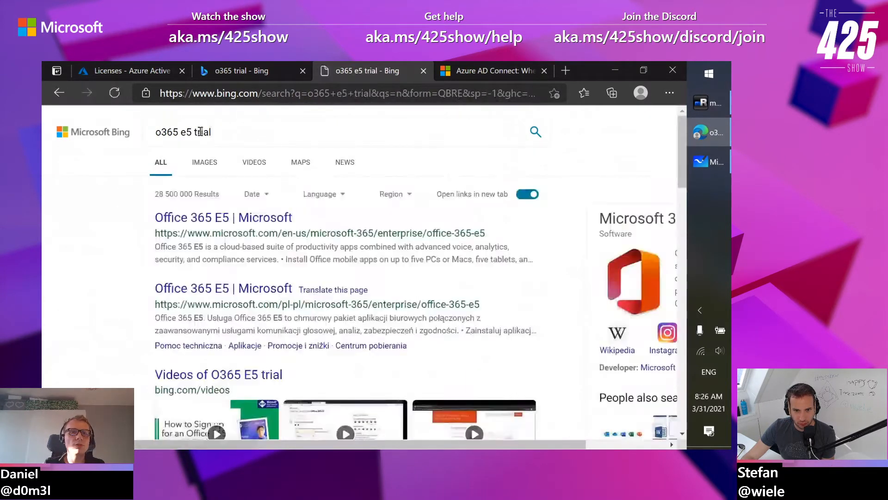
left_click(226, 218)
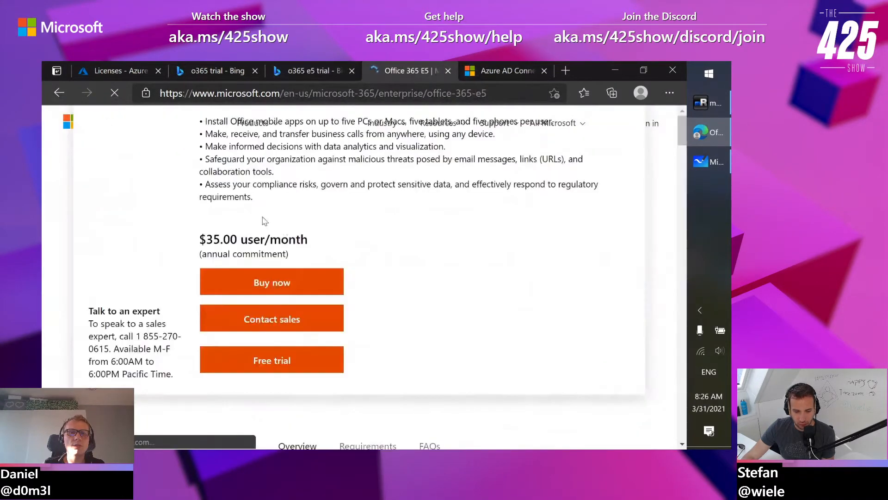
Start the Office 365 E5 free trial sign-up with the existing account, and return to the remote server session.
scroll(298, 303, "down", 6)
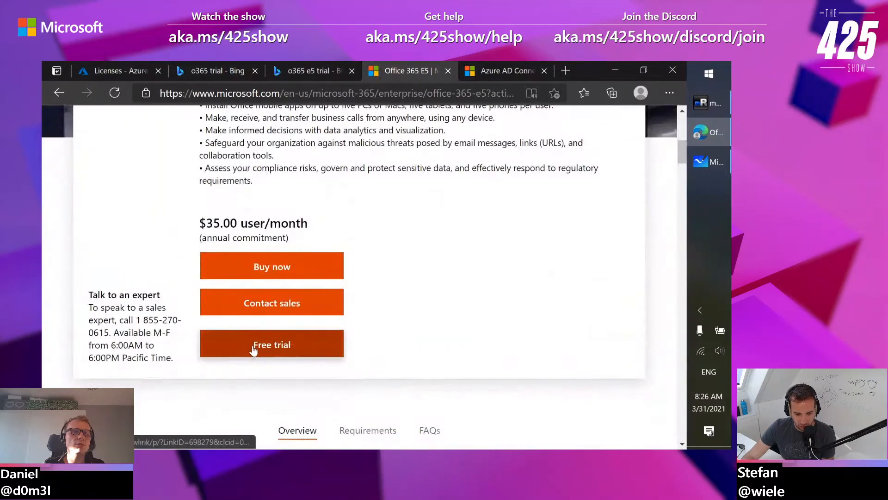
left_click(274, 338)
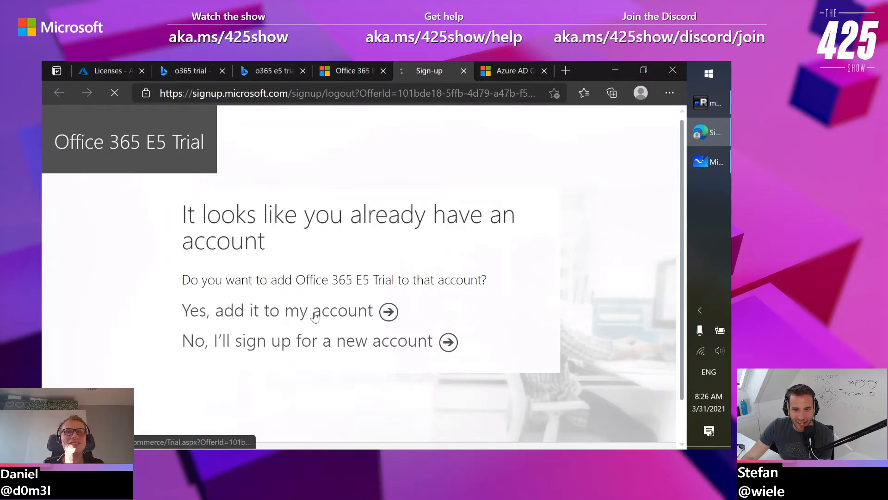
left_click(343, 322)
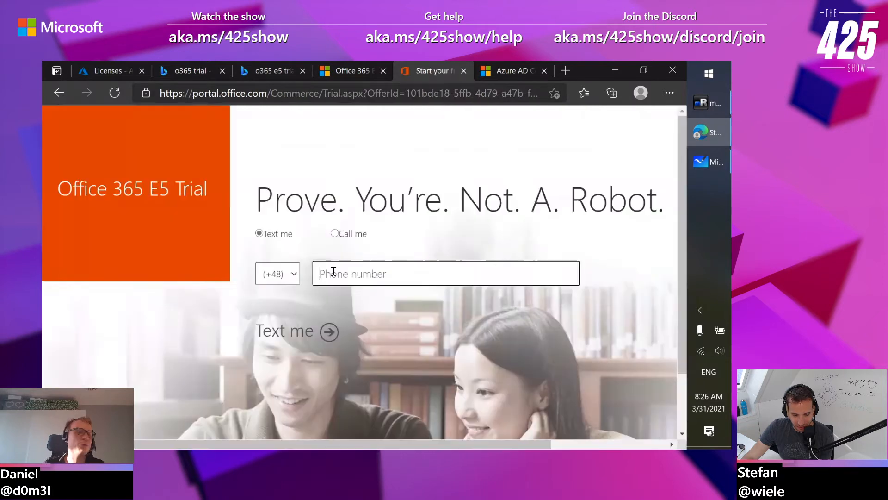
key("alt+F4")
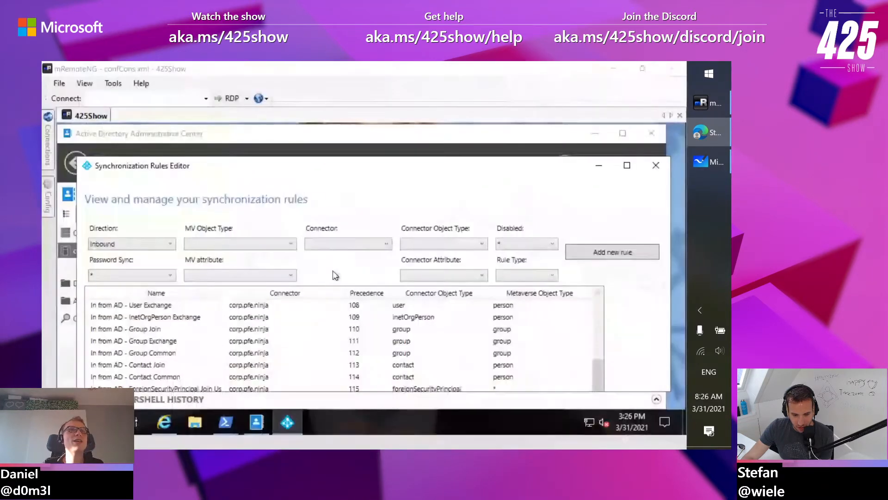
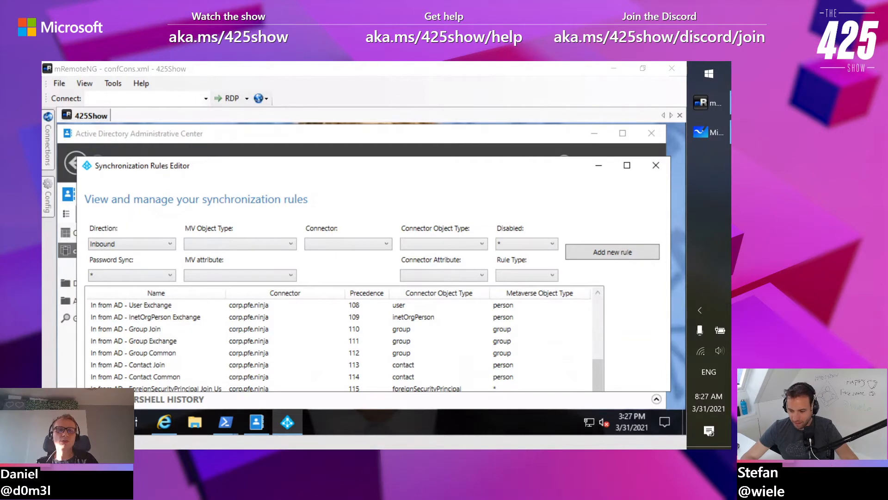
Return to the browser checkout, confirm the Office 365 E5 trial order for 25 users, and continue past the order receipt.
key("super+shift+Right")
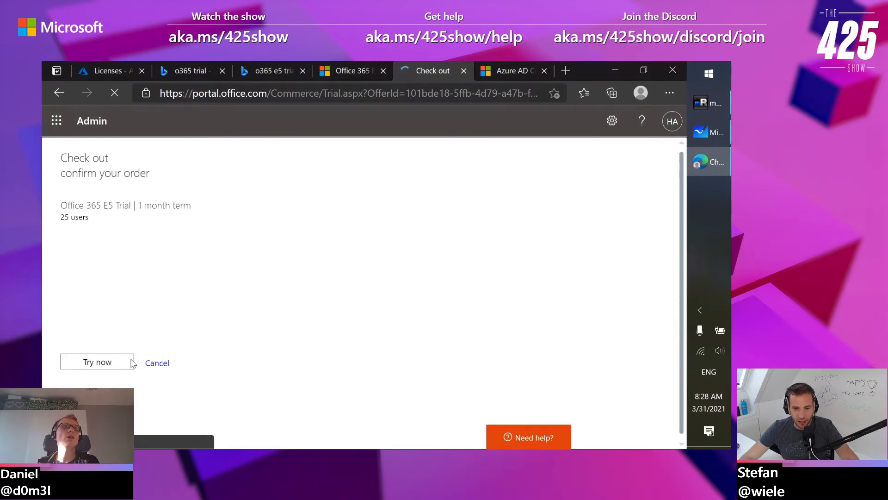
triple_click(98, 361)
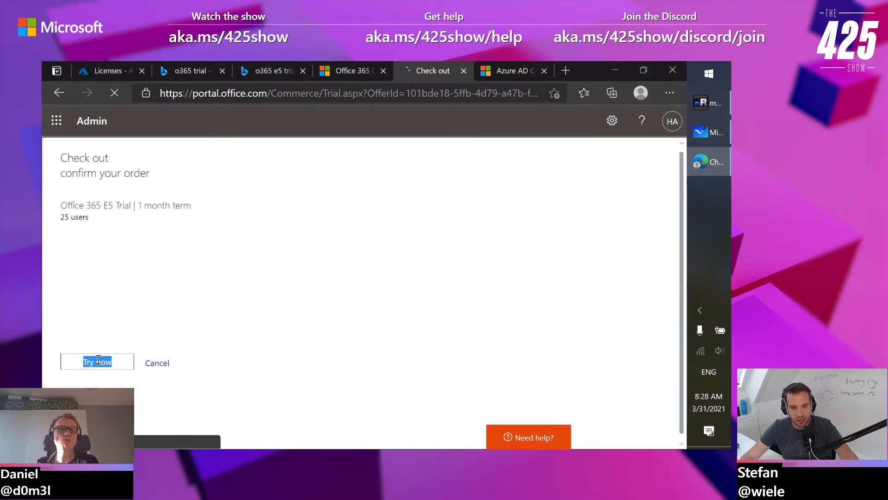
left_click(96, 61)
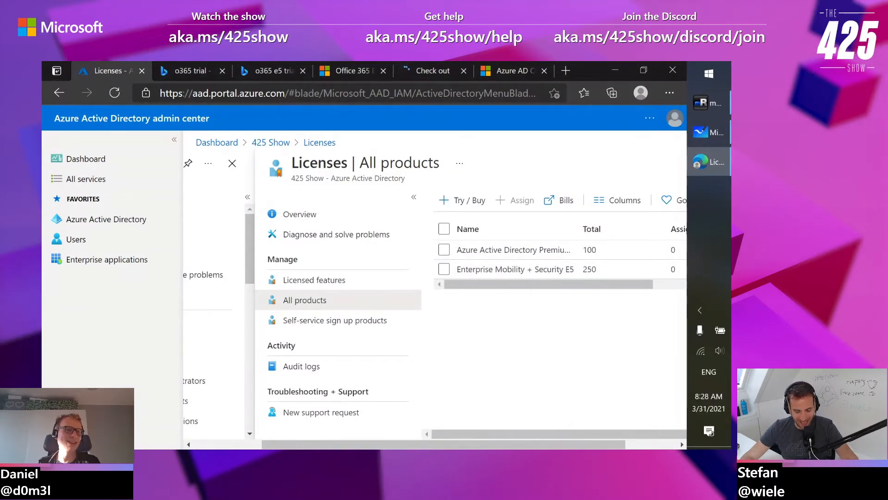
left_click(434, 70)
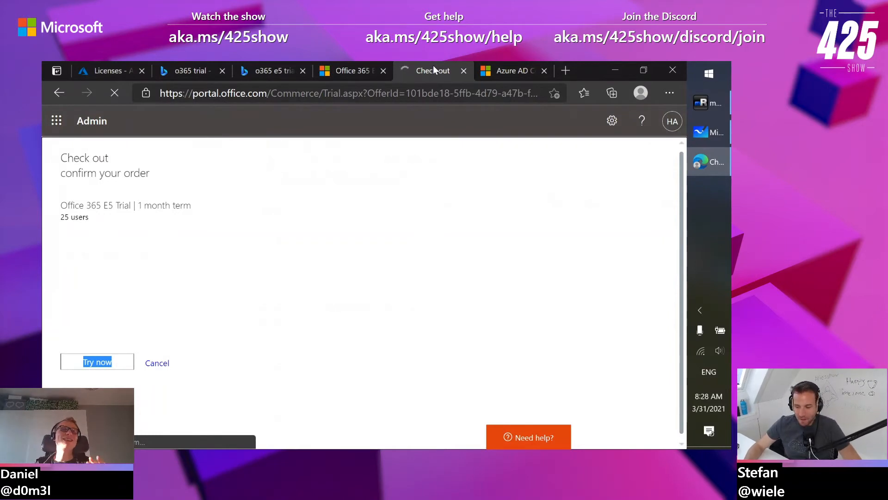
key("super+shift+Left")
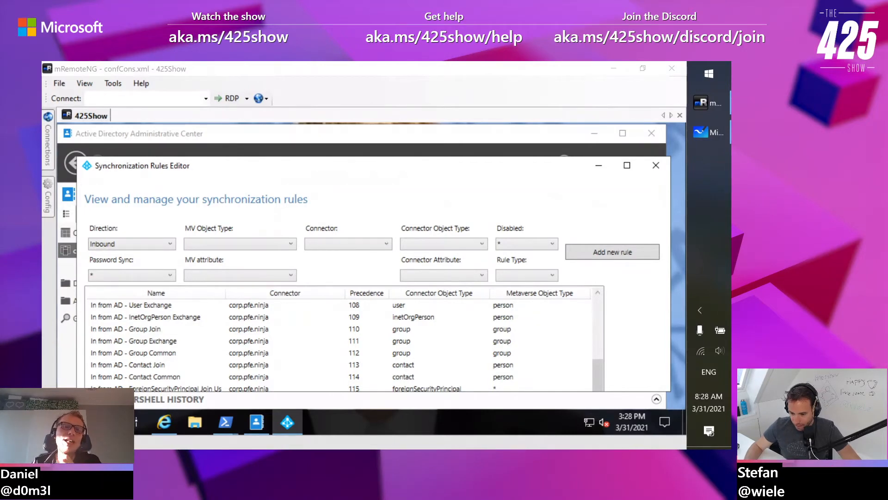
key("super+shift+Right")
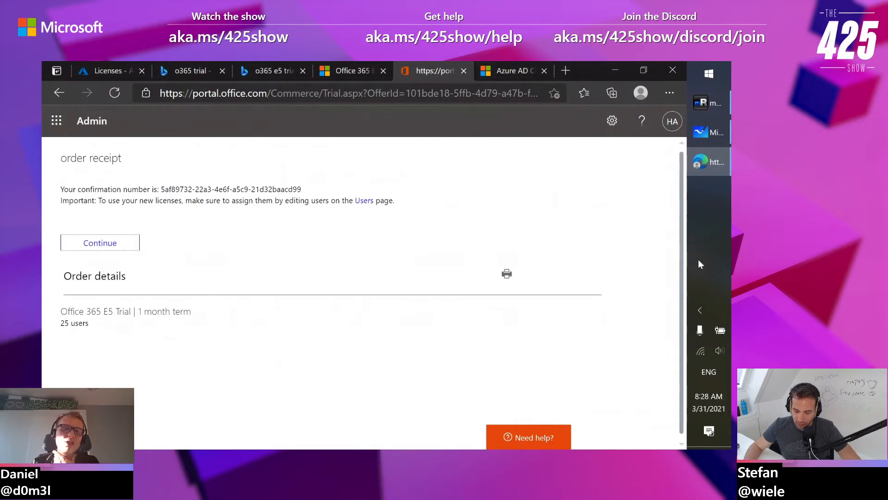
left_click(101, 244)
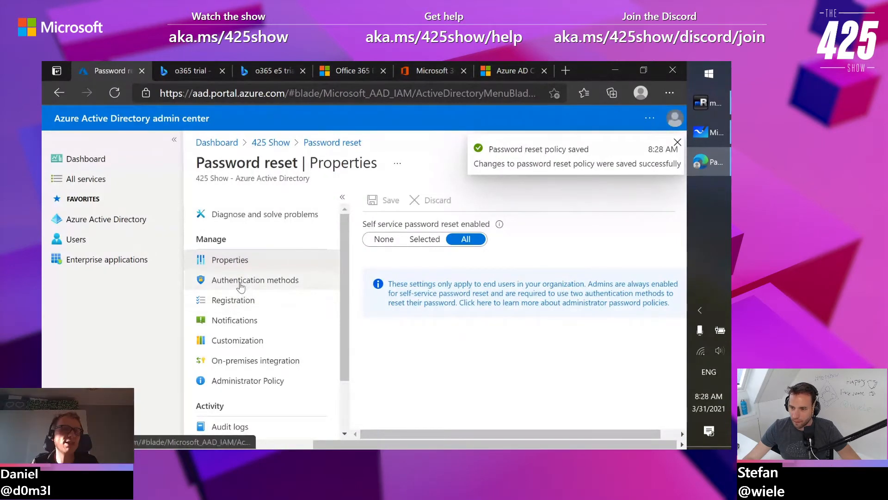
Review the password reset policy's authentication methods, on-premises integration and registration settings.
left_click(252, 278)
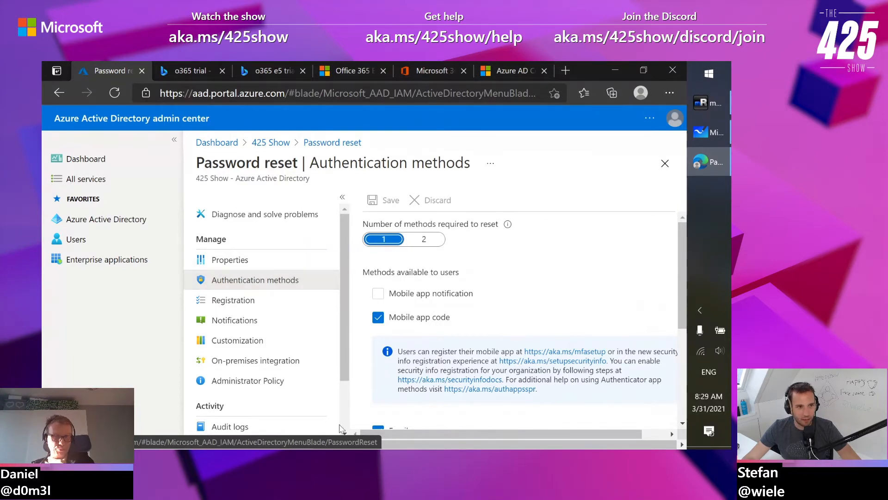
scroll(397, 348, "down", 2)
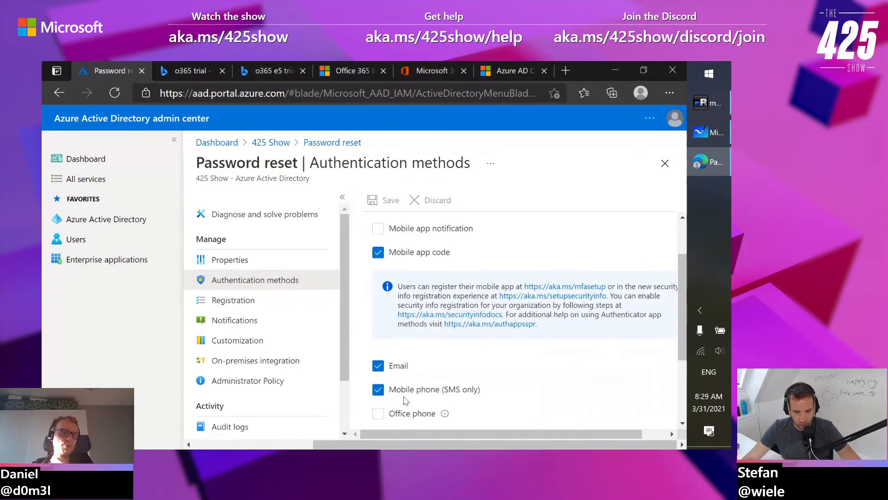
scroll(406, 401, "up", 1)
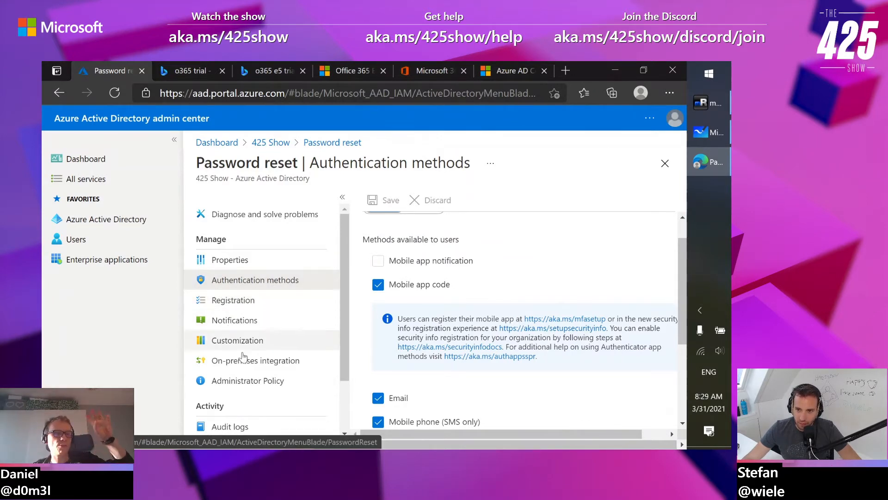
left_click(259, 363)
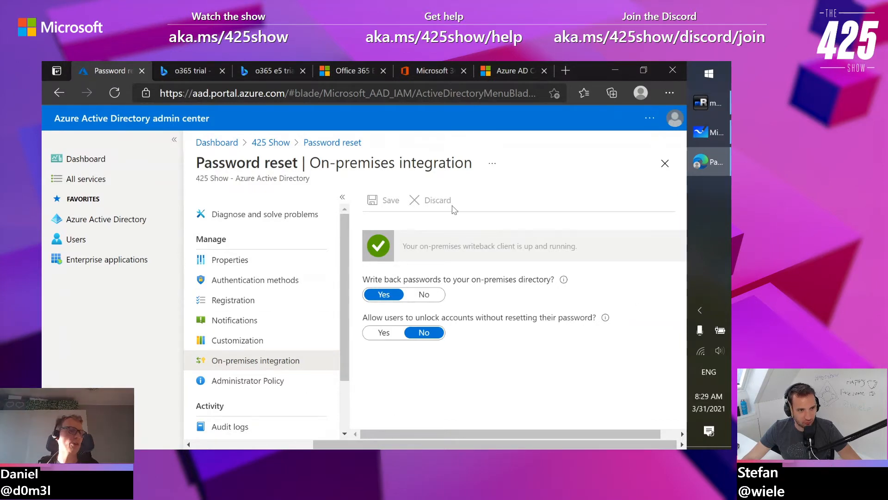
left_click(233, 299)
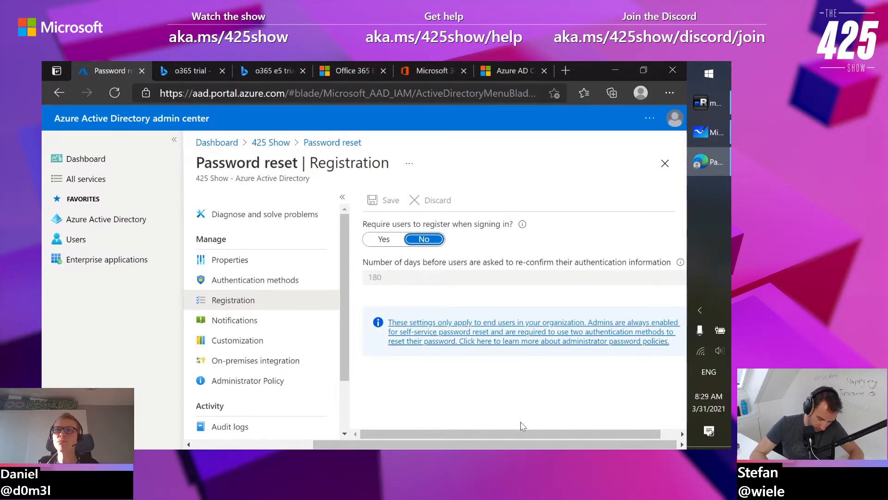
Open a new InPrivate browser window and load portal.azure.com.
left_click(669, 94)
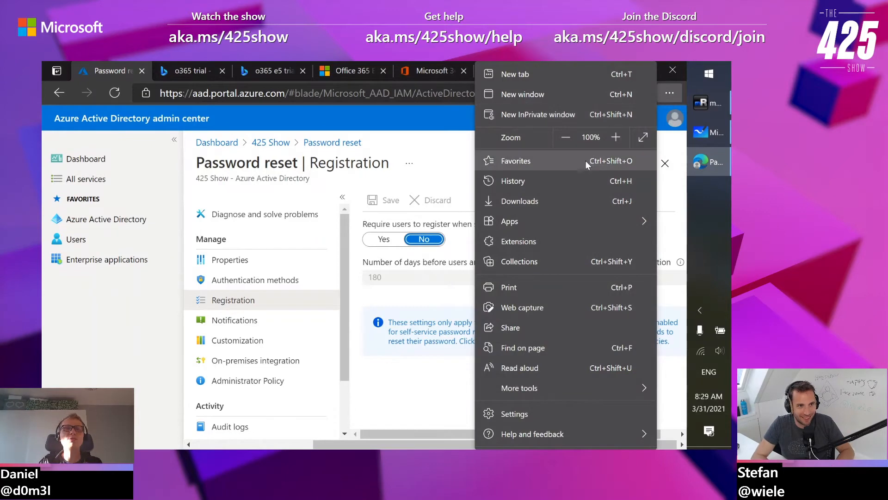
left_click(536, 119)
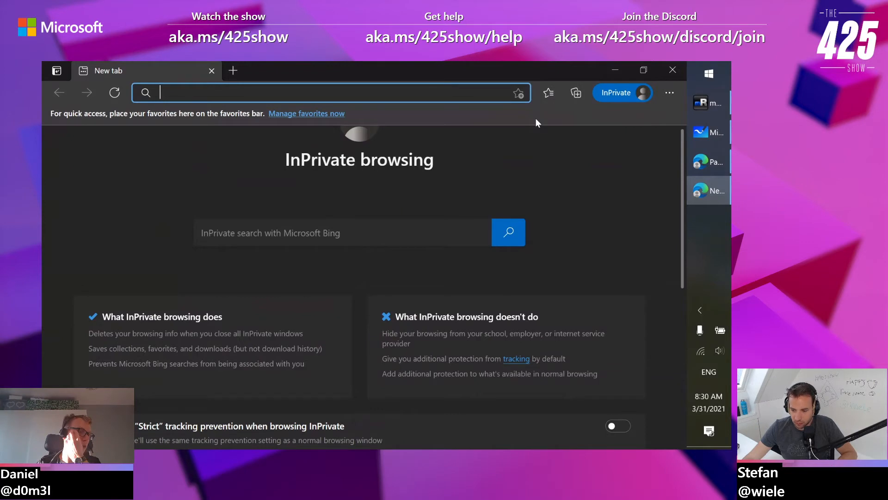
type("po")
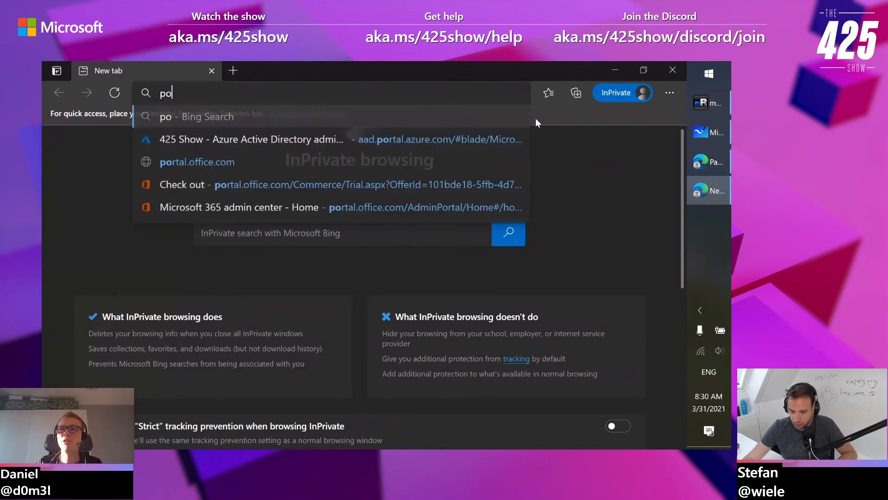
type("rtal.o")
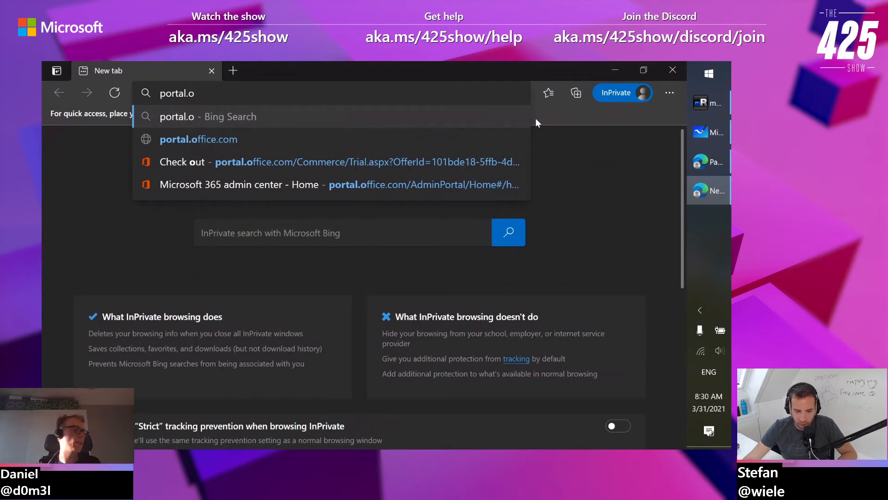
key("BackSpace")
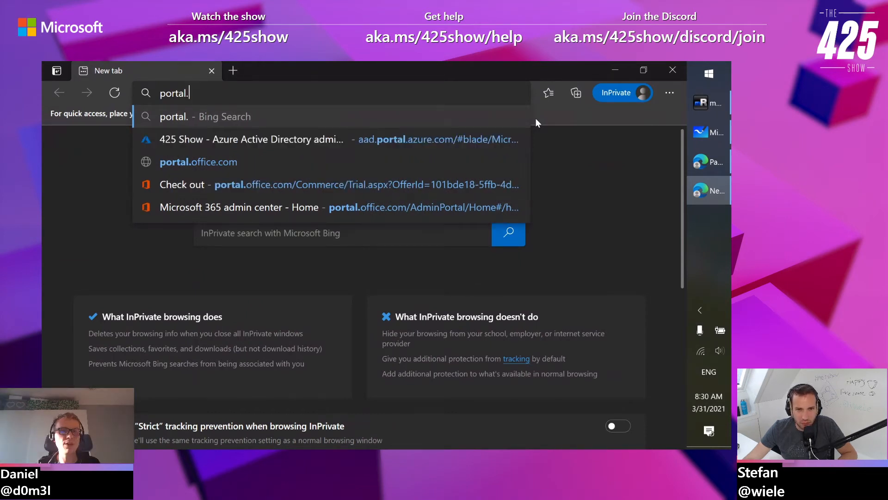
type("azure")
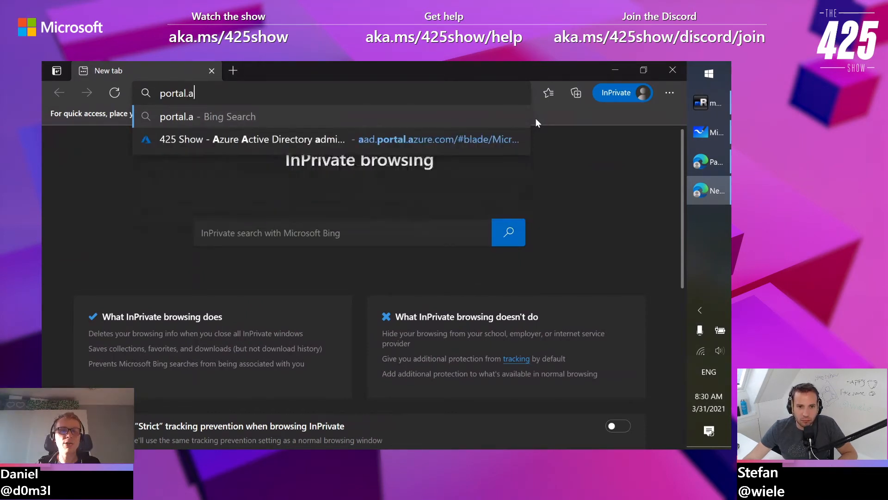
type(".com")
key("Return")
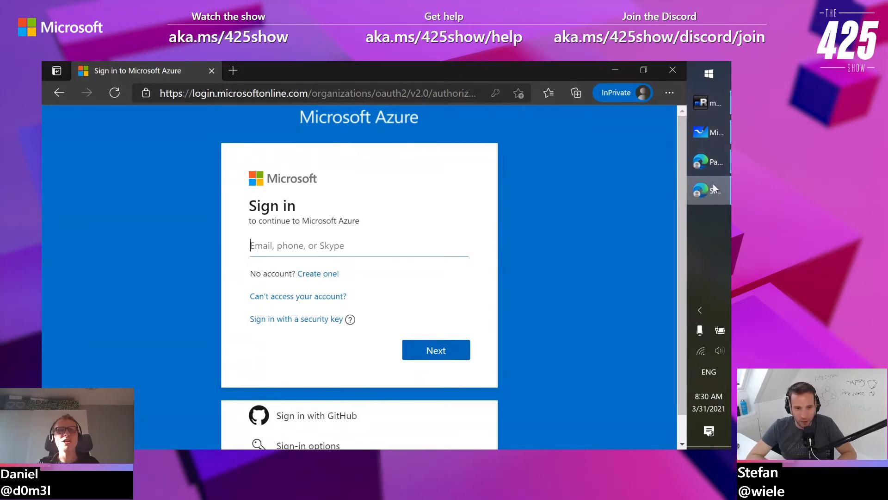
Back in the Azure AD admin center, open the self-service password reset test user from the users list and look through its details.
left_click(717, 168)
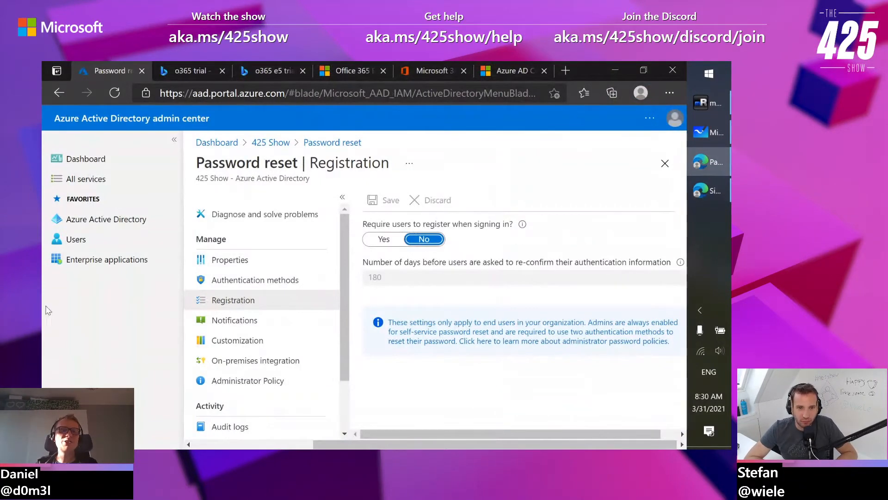
left_click(114, 246)
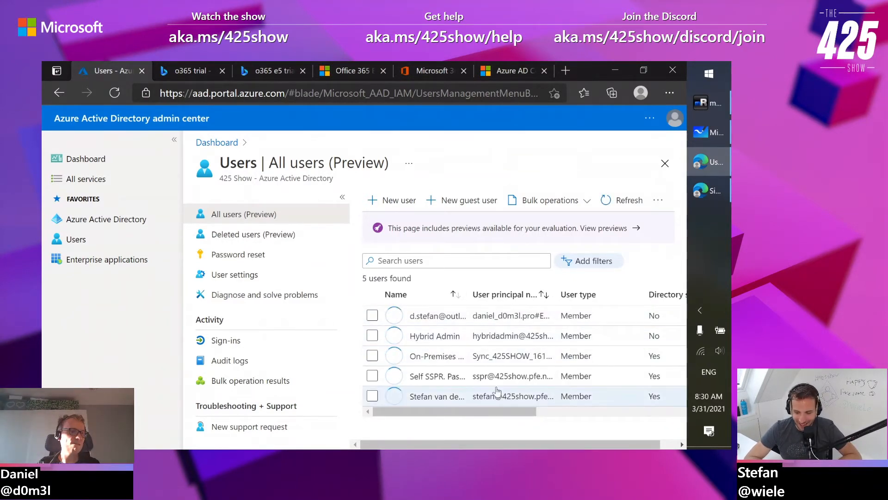
left_click(448, 379)
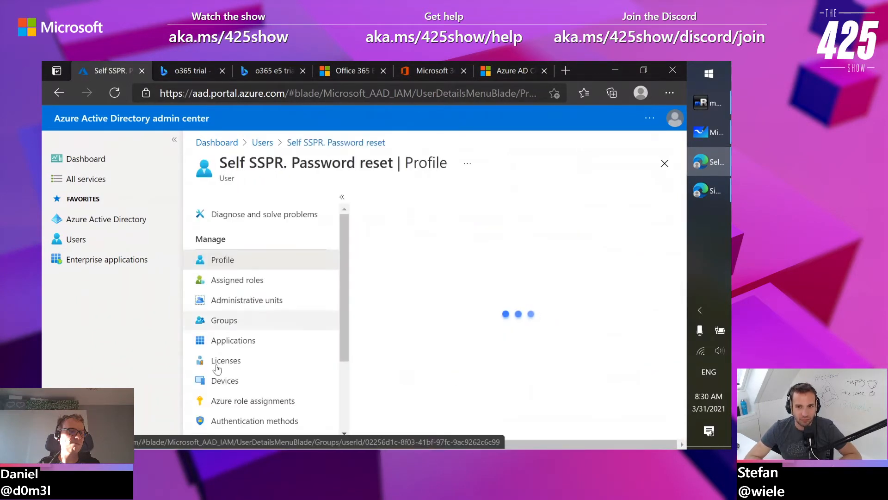
scroll(259, 304, "down", 2)
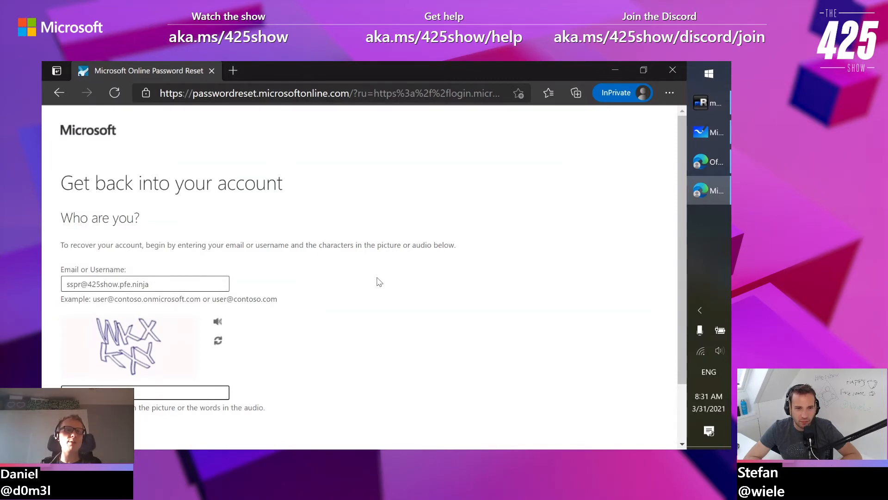
Submit the account recovery form and verify the account with the verification code from the authenticator app.
key("Return")
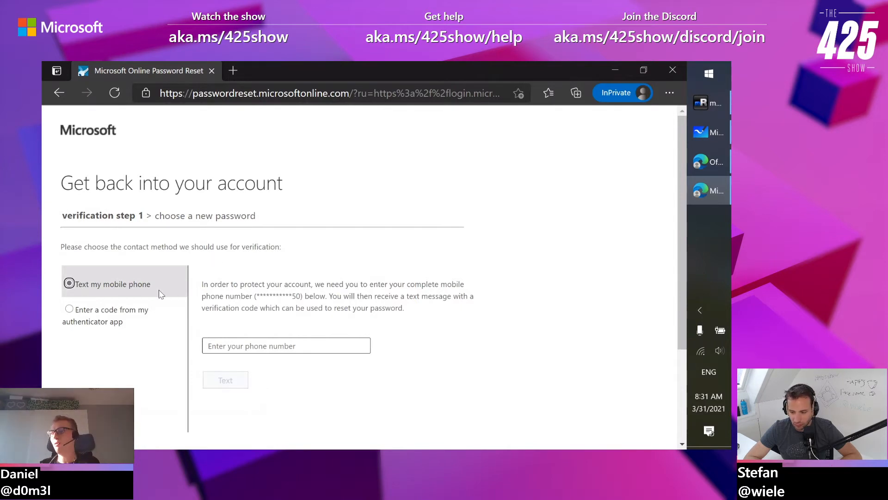
left_click(68, 310)
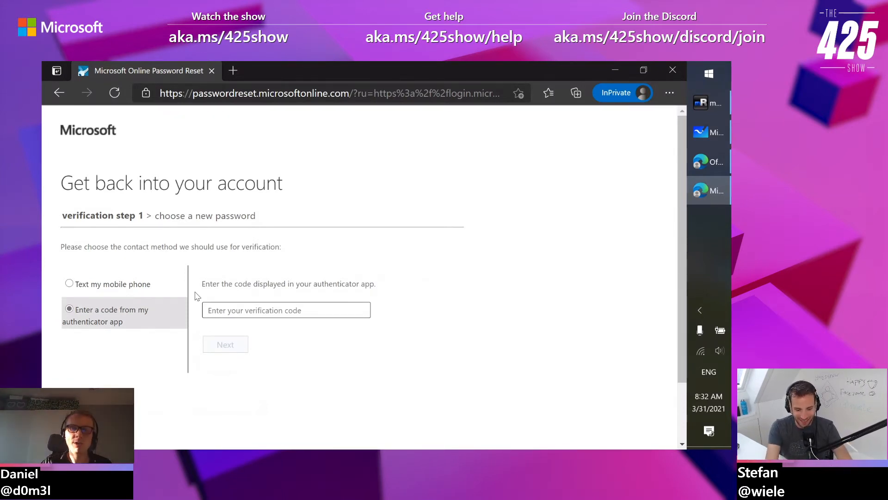
left_click(262, 309)
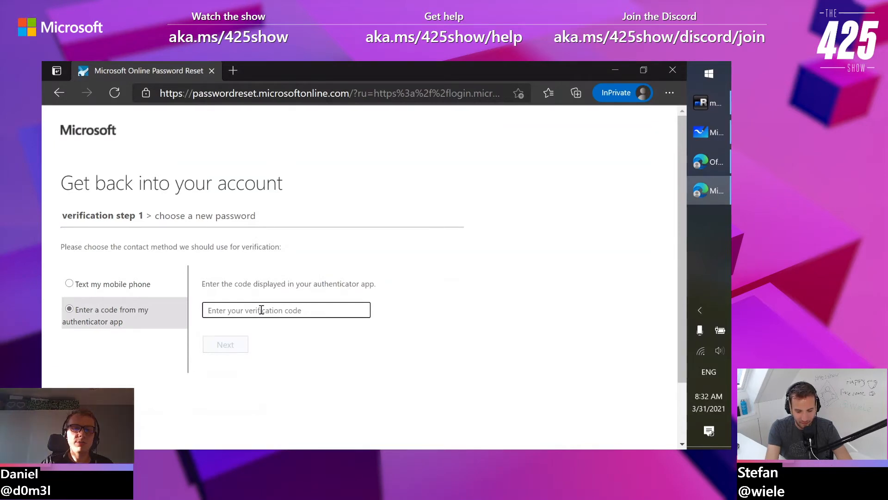
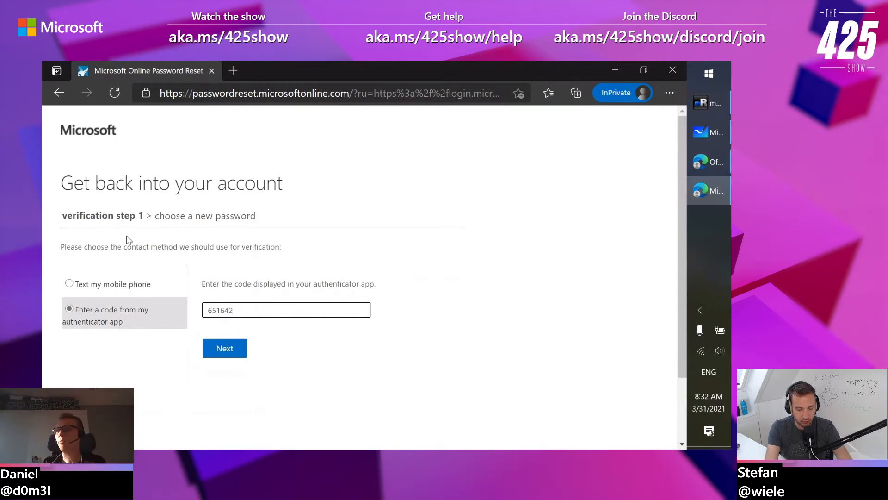
left_click(222, 352)
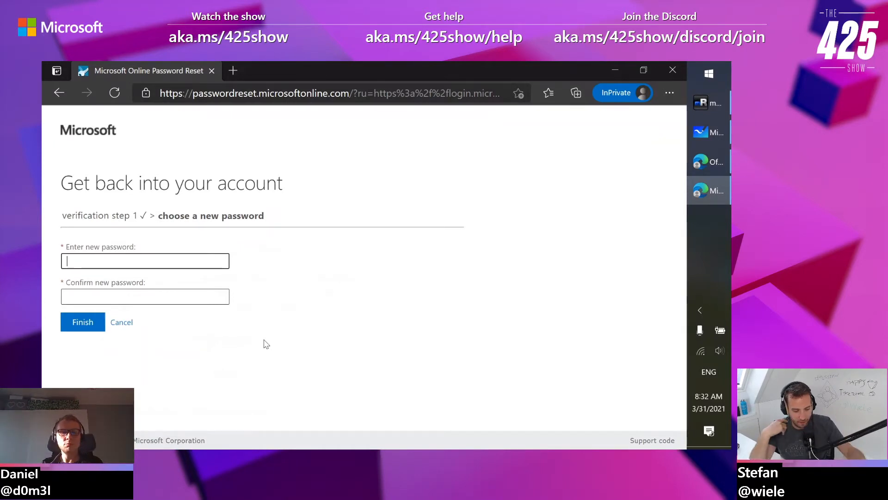
Try to complete the account's password reset with a new password and matching confirmation.
type("•••")
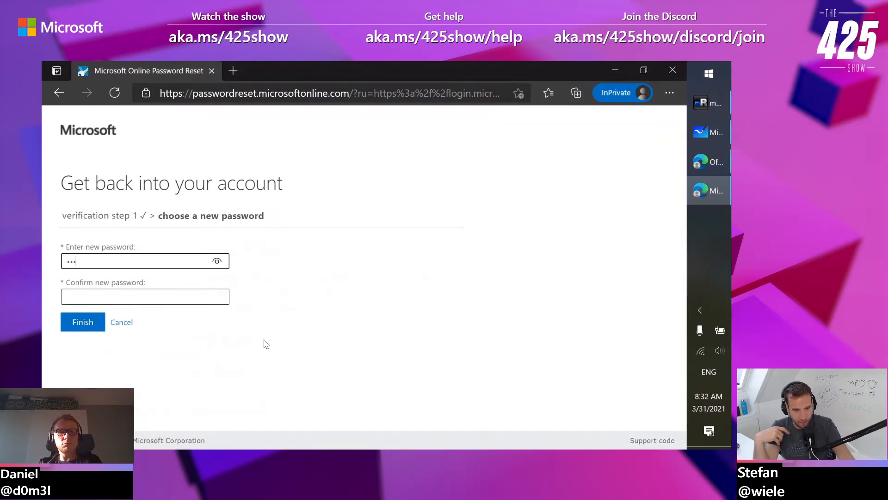
type("•••••••••")
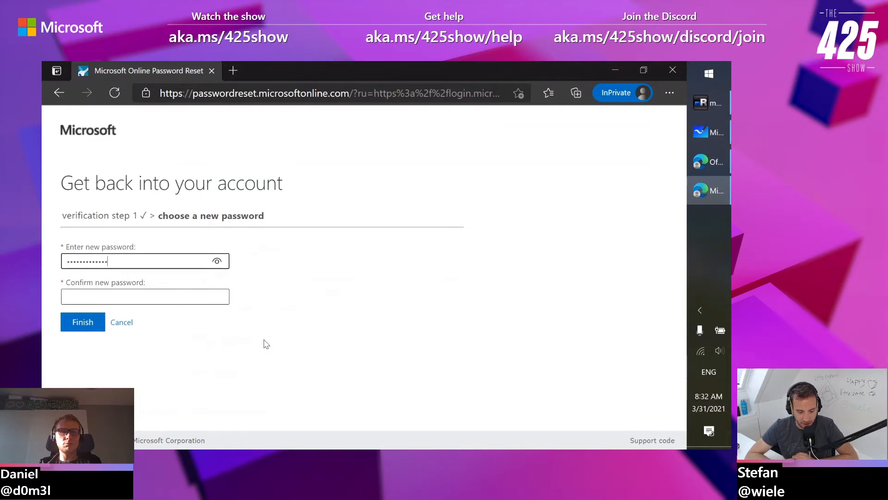
key("Tab")
type("•••••")
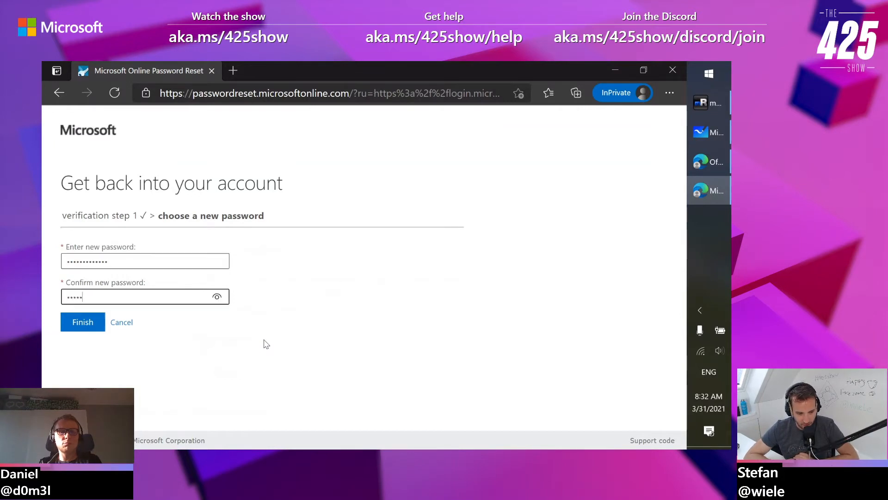
type("•••••")
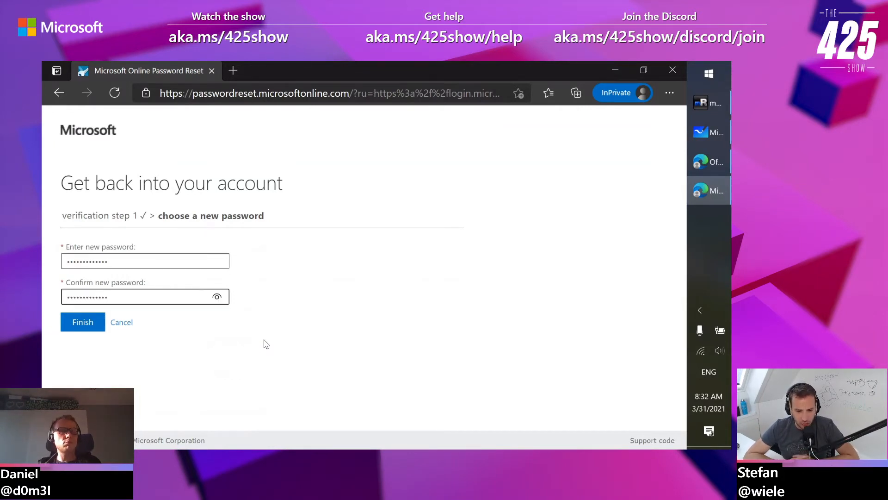
left_click(87, 326)
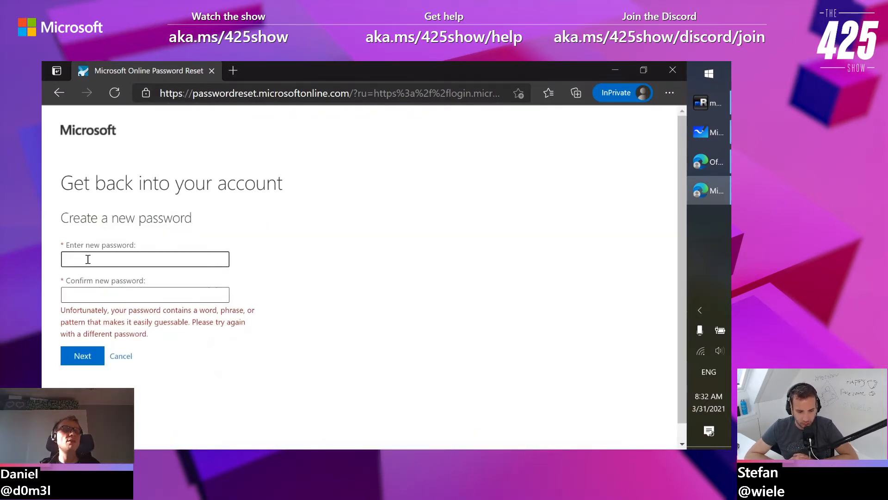
Try to finish the account recovery with a different new password, entered again as confirmation.
type("******")
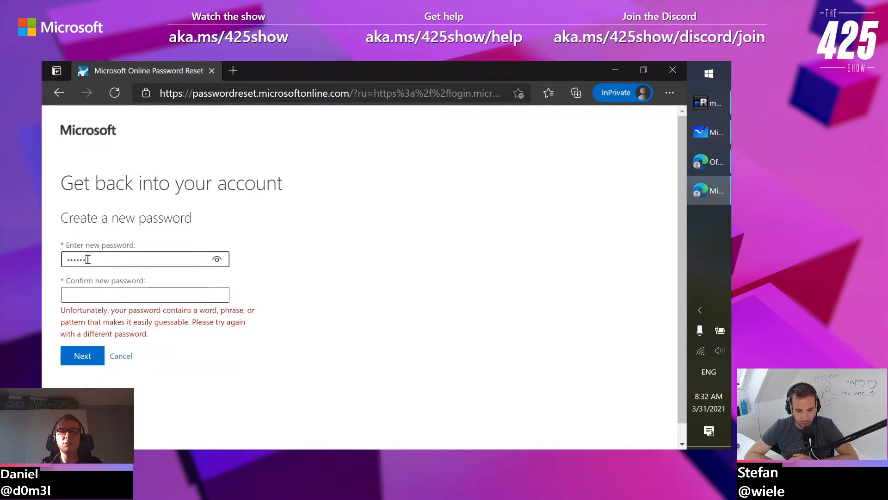
type("*")
key("Tab")
type("******")
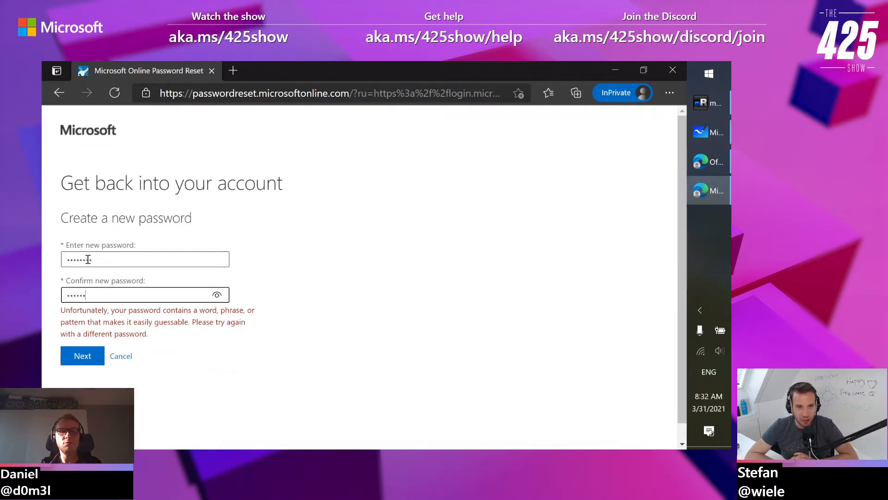
type("**")
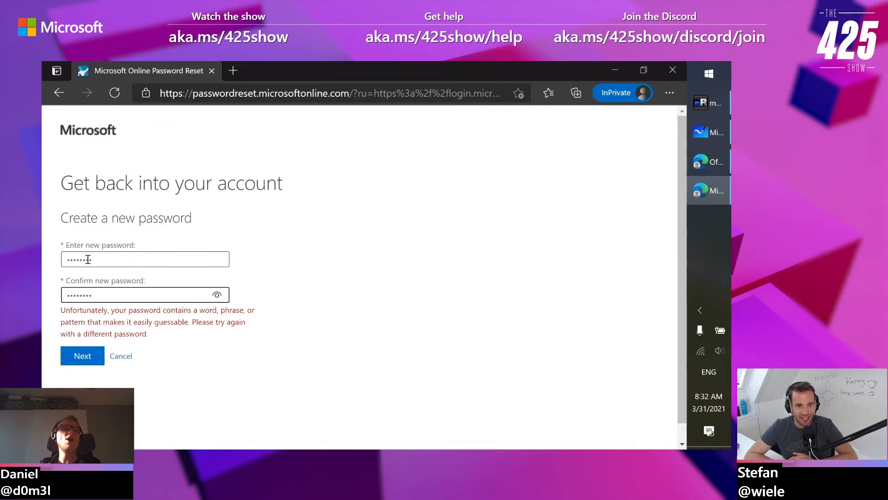
left_click(87, 355)
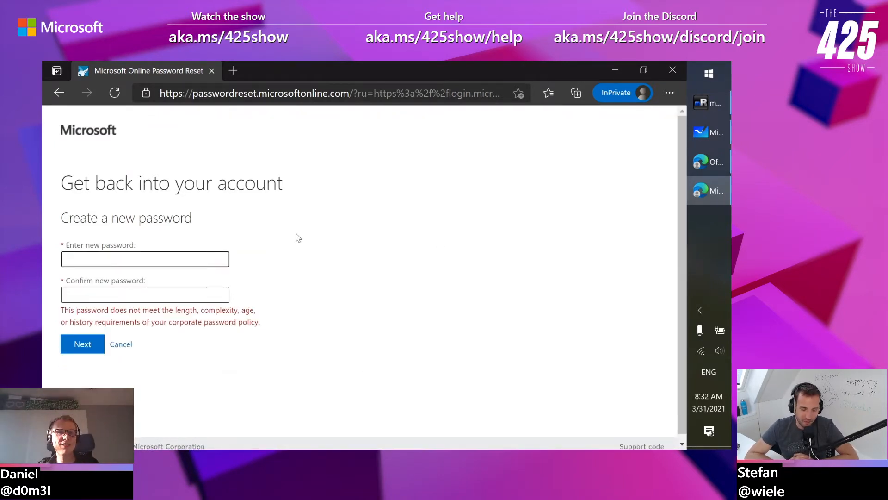
Try a longer new password with a matching confirmation for the account, and check the response under the password fields.
type("•••")
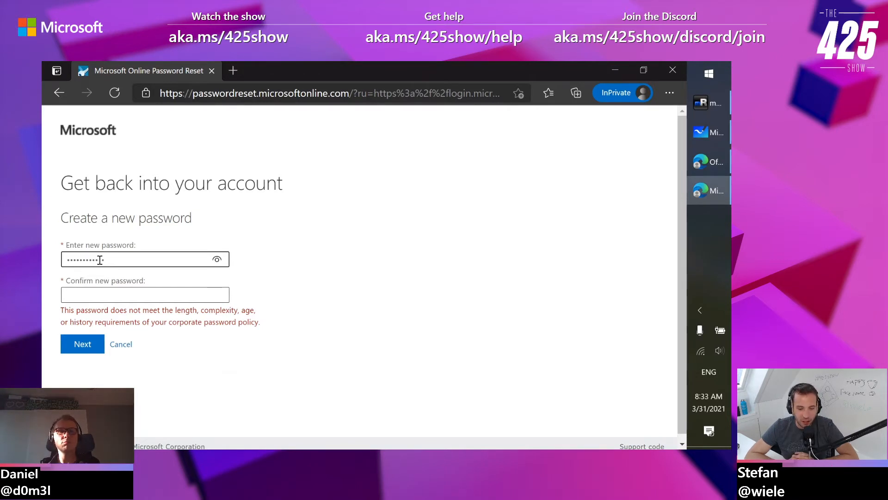
key("Tab")
type("•")
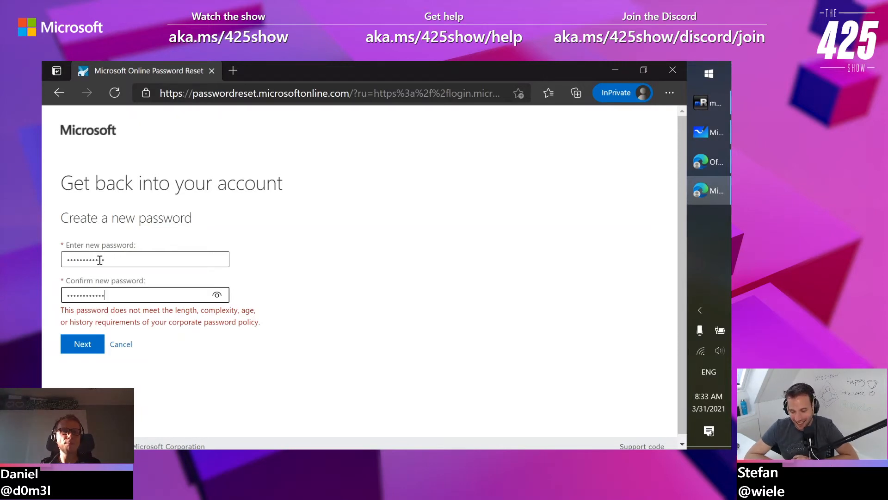
key("Return")
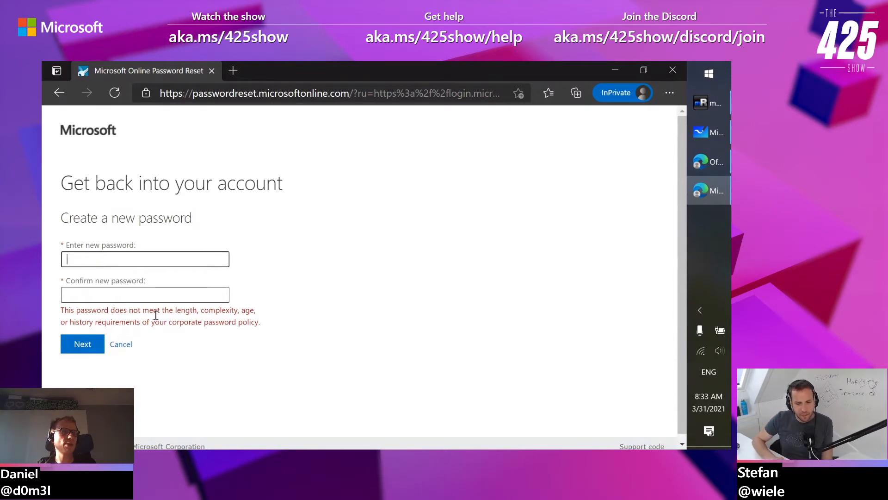
left_click_drag(166, 308, 185, 320)
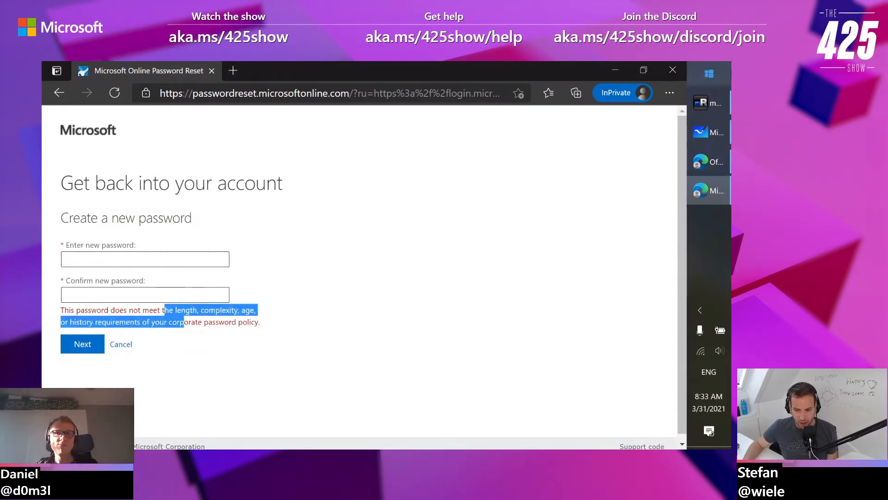
Switch to the 425Show server session in mRemoteNG and open the Windows Application log in Event Viewer.
left_click(715, 106)
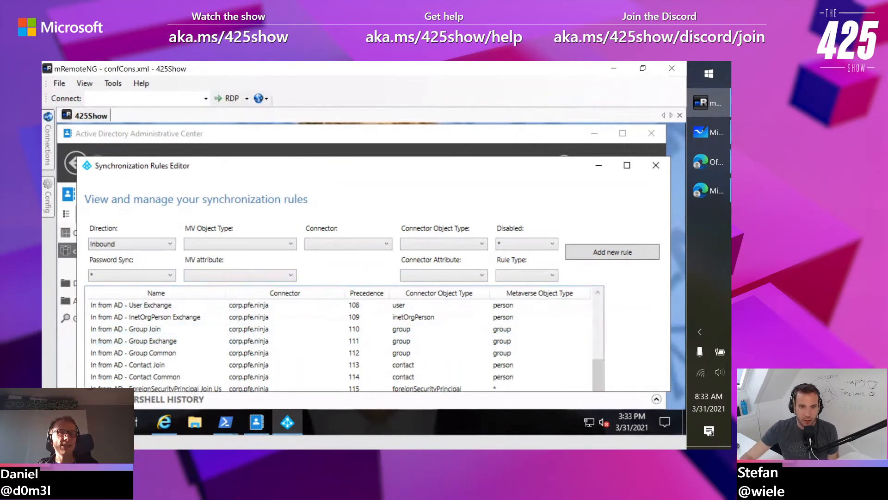
left_click(72, 422)
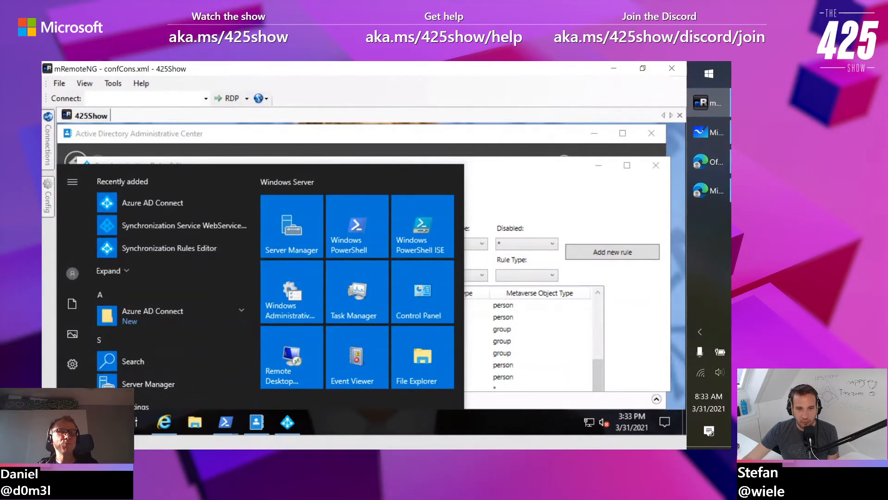
right_click(73, 422)
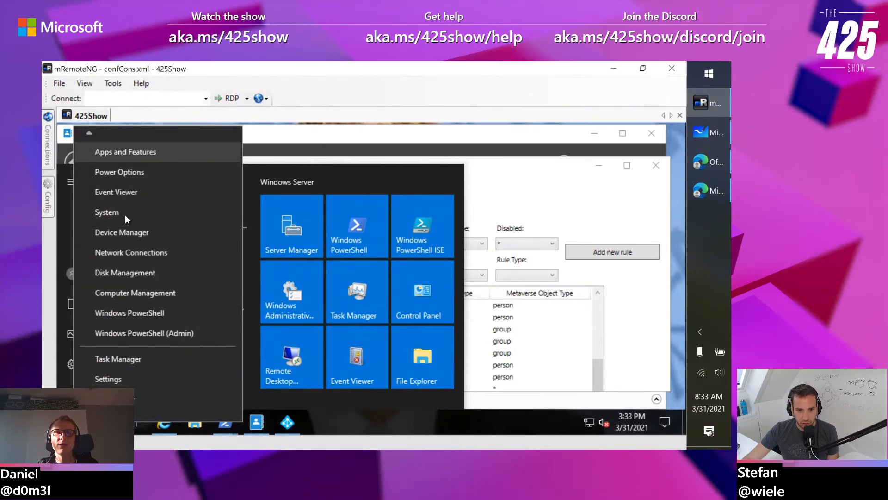
left_click(122, 192)
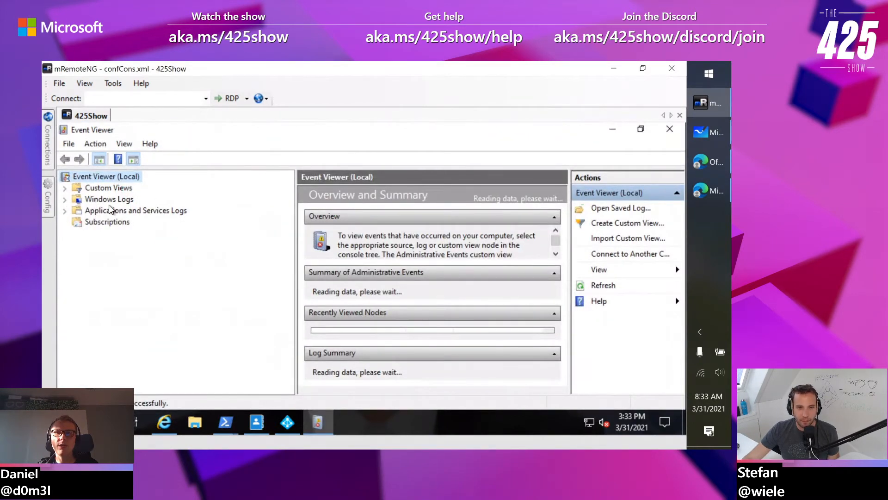
left_click(65, 199)
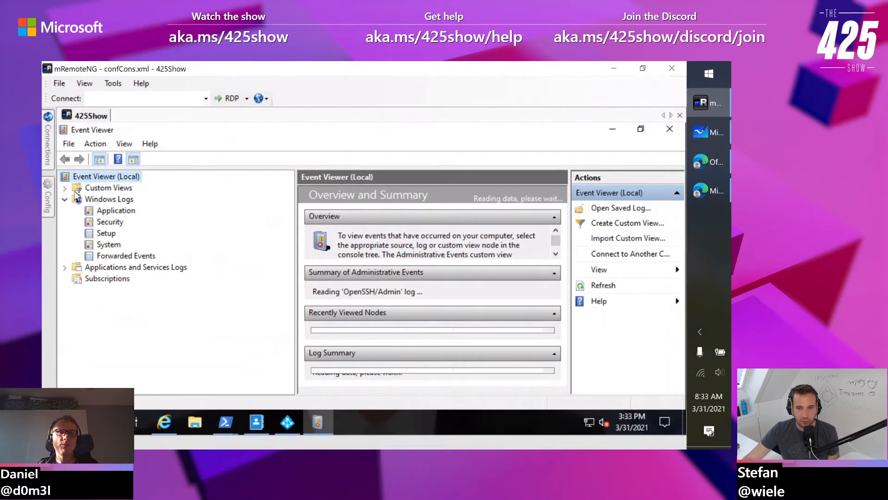
left_click(65, 188)
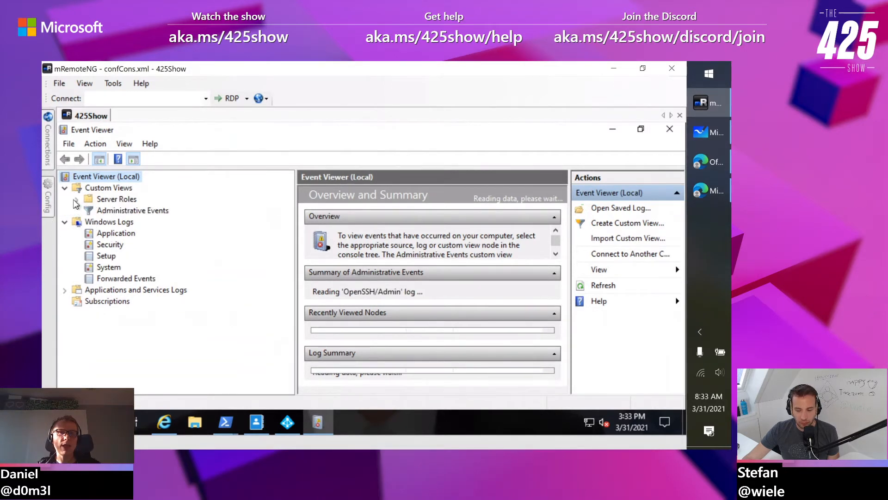
left_click(116, 232)
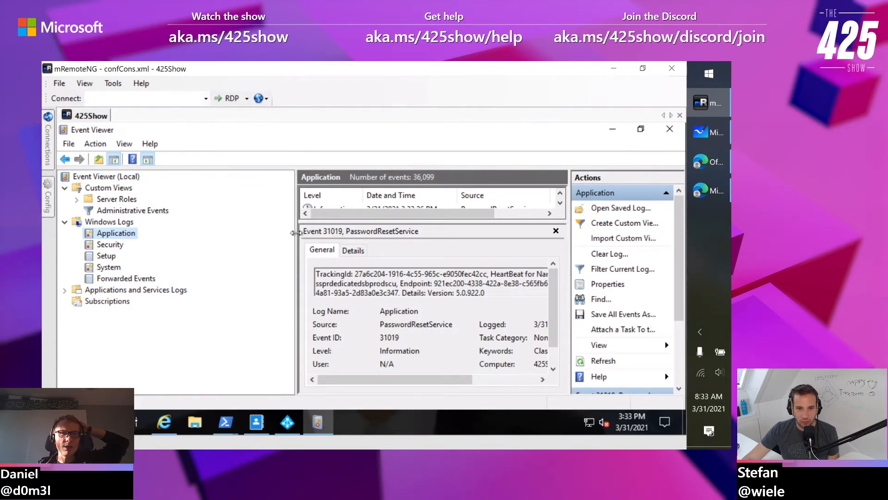
Enlarge the event list area and read the full details of the ADSync error event 6329, closing its properties when done.
left_click_drag(296, 233, 241, 233)
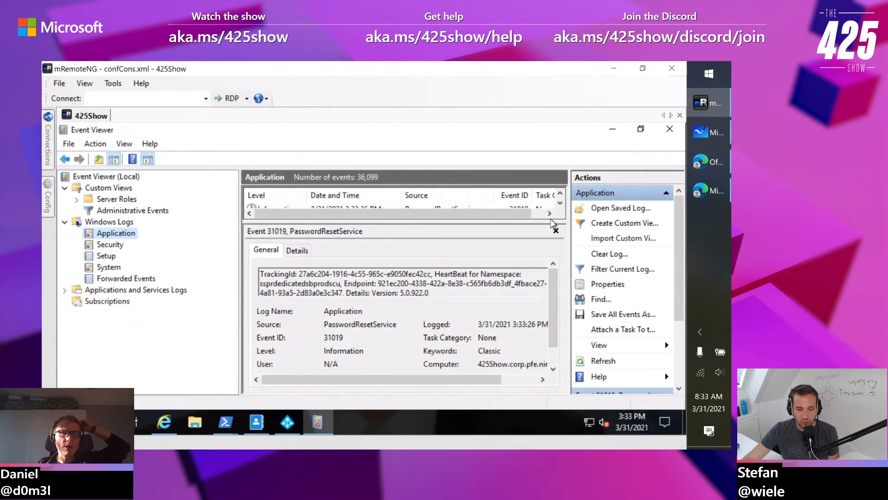
left_click_drag(524, 223, 524, 238)
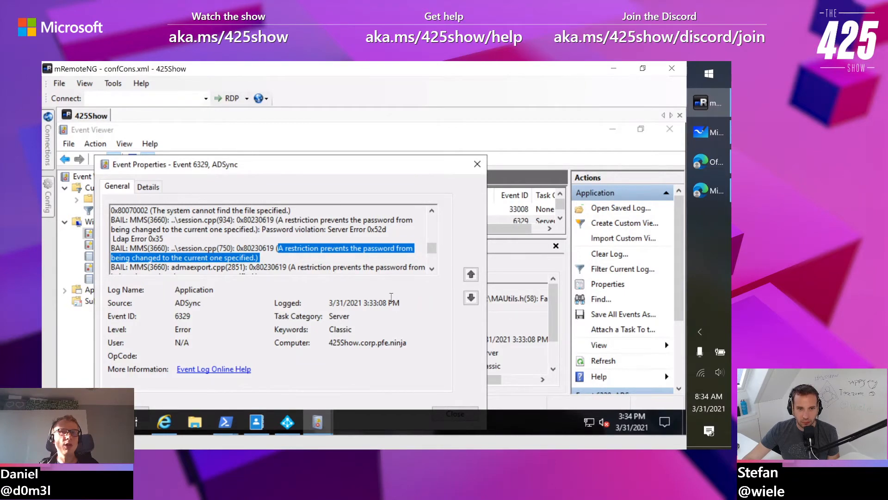
left_click(477, 164)
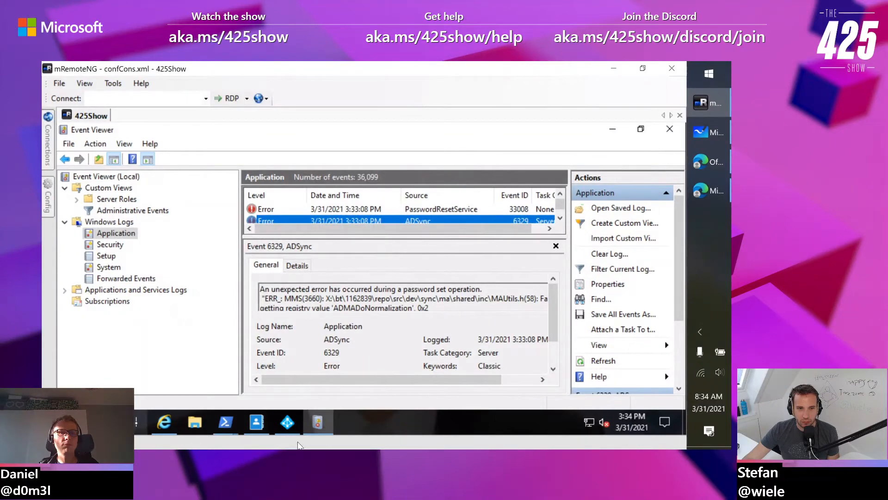
Launch the Group Policy Management console on the server by running gpmc.msc.
left_click(296, 429)
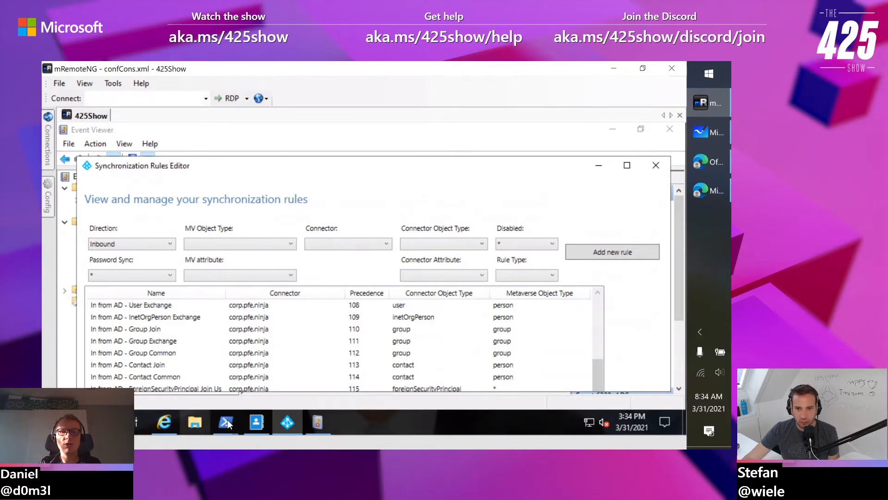
left_click(256, 428)
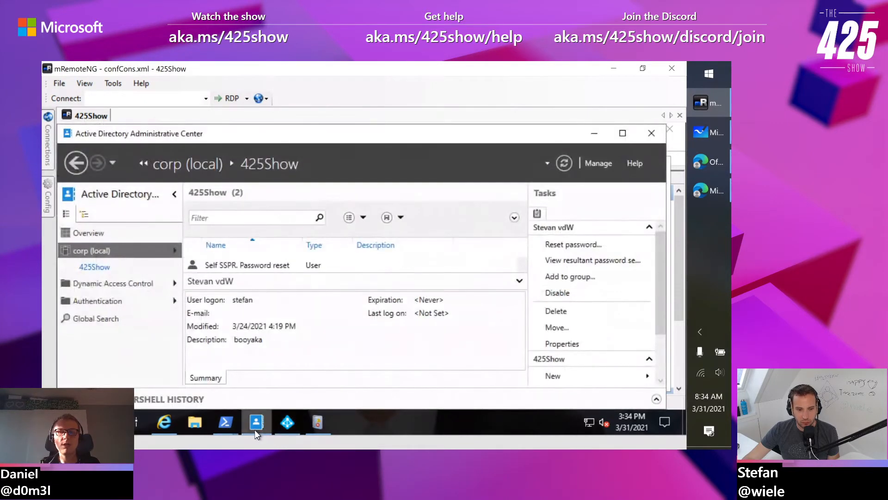
key("super")
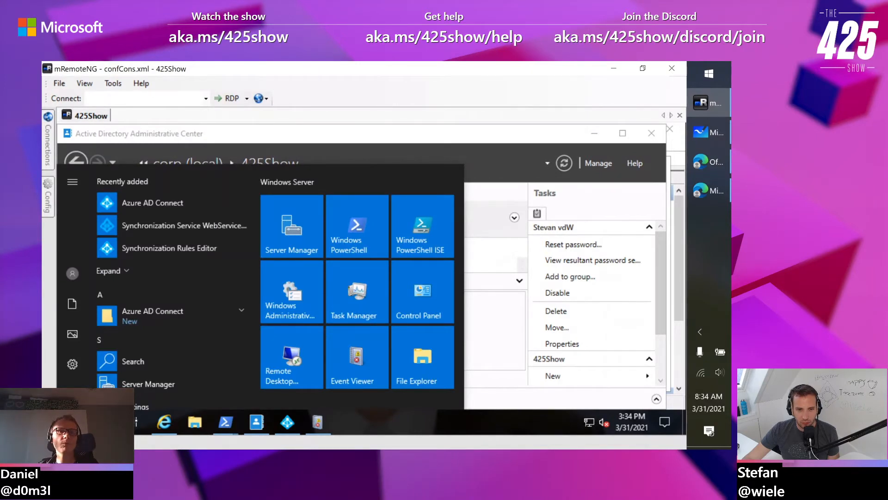
key("super+r")
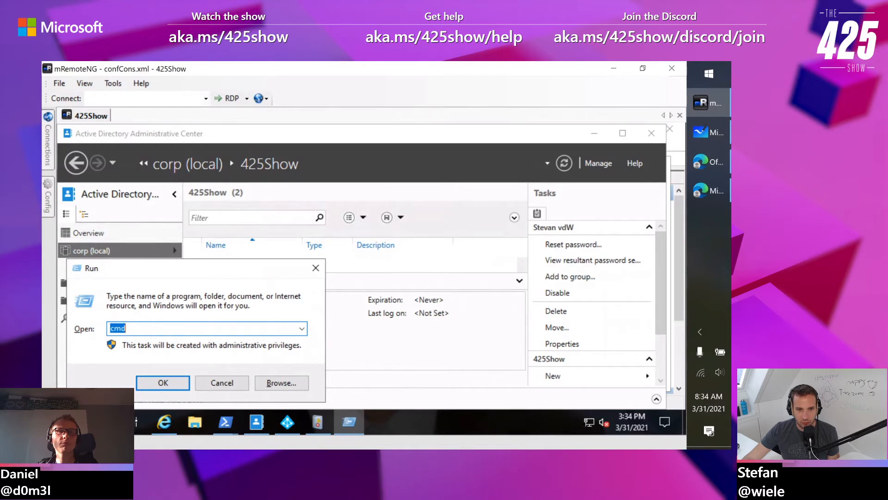
type("gpmc.msc")
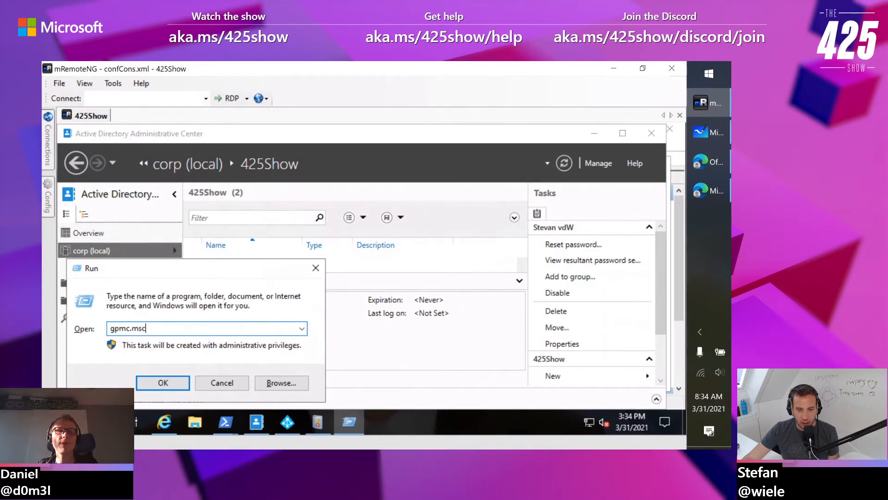
key("Return")
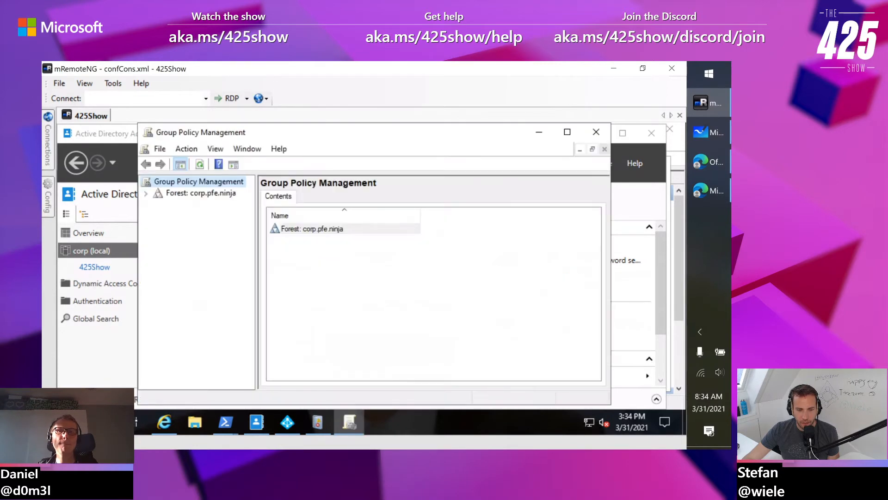
Open the Default Domain Policy of corp.pfe.ninja for editing and expand the computer policies' Windows Settings.
double_click(193, 194)
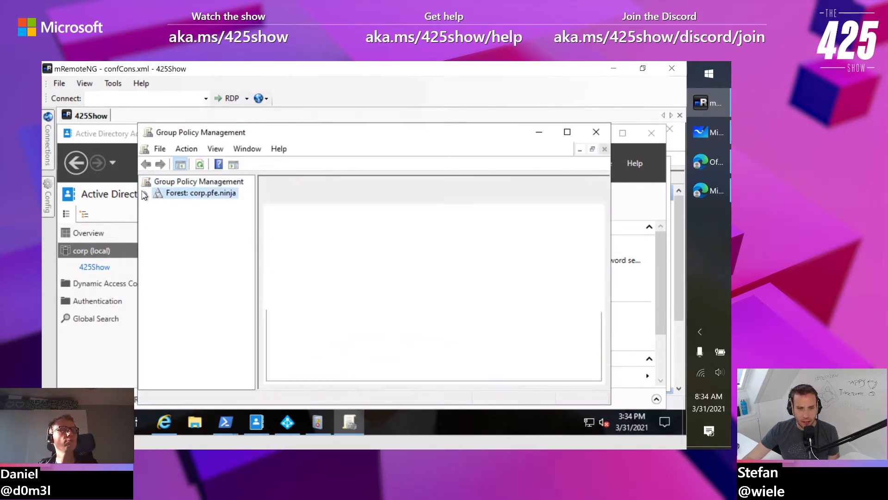
double_click(189, 205)
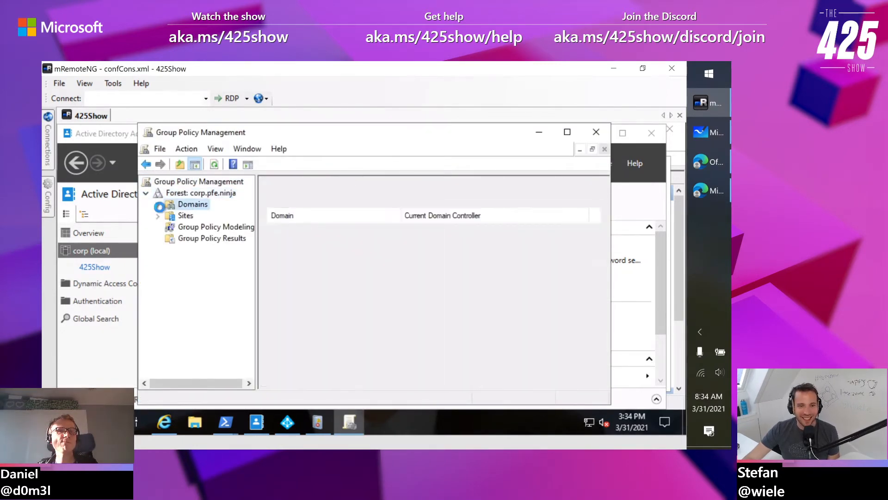
double_click(282, 229)
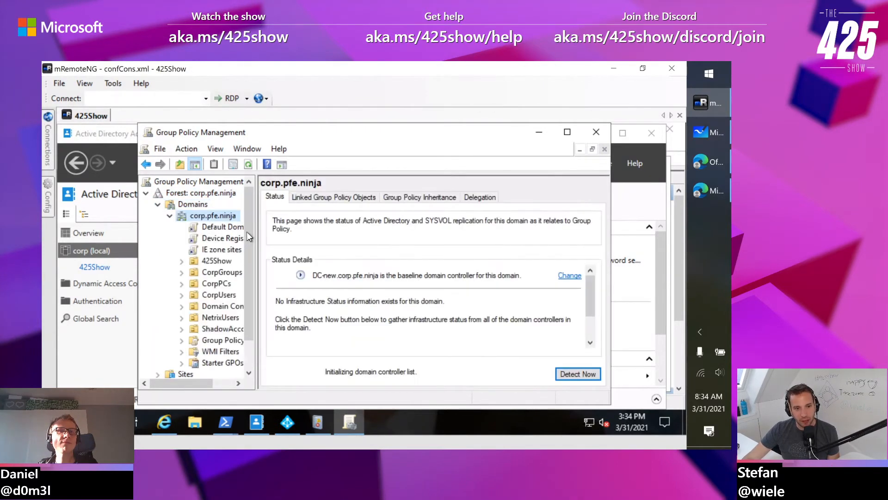
left_click(239, 227)
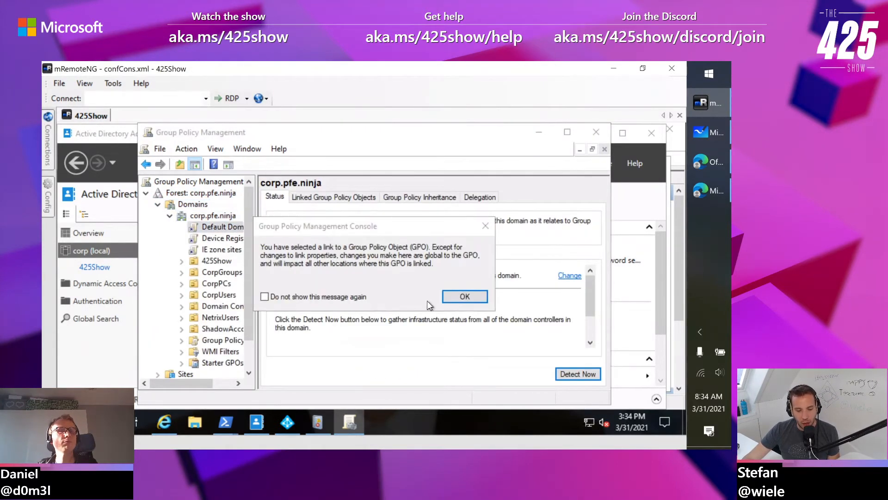
left_click(467, 298)
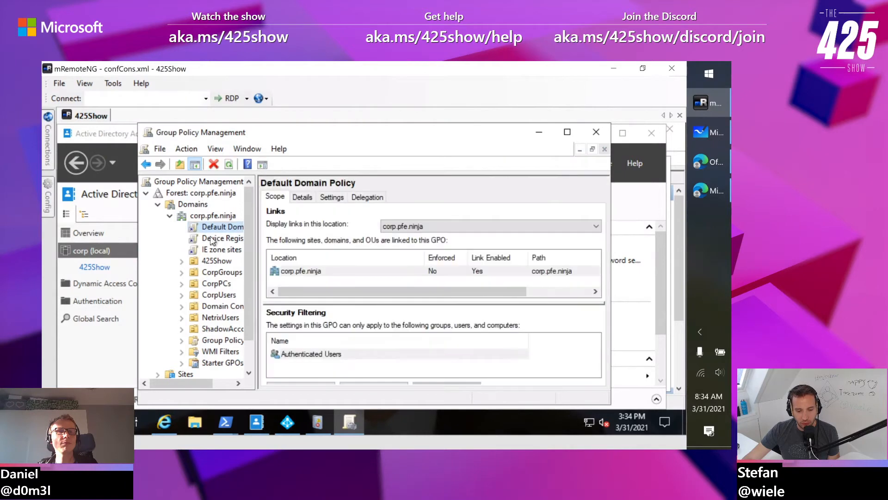
right_click(239, 228)
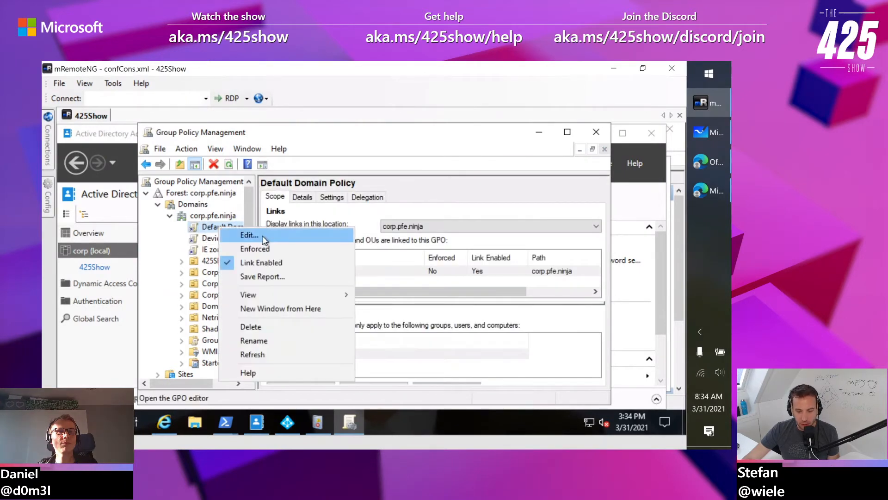
left_click(262, 235)
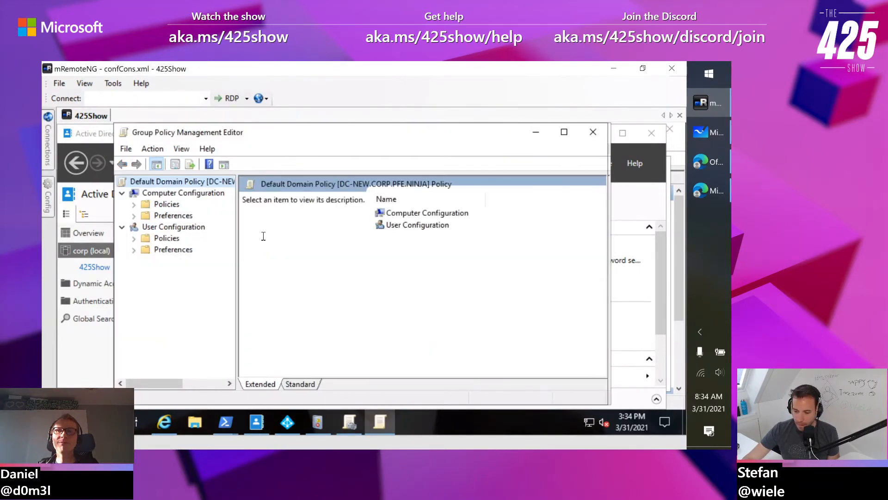
left_click(134, 205)
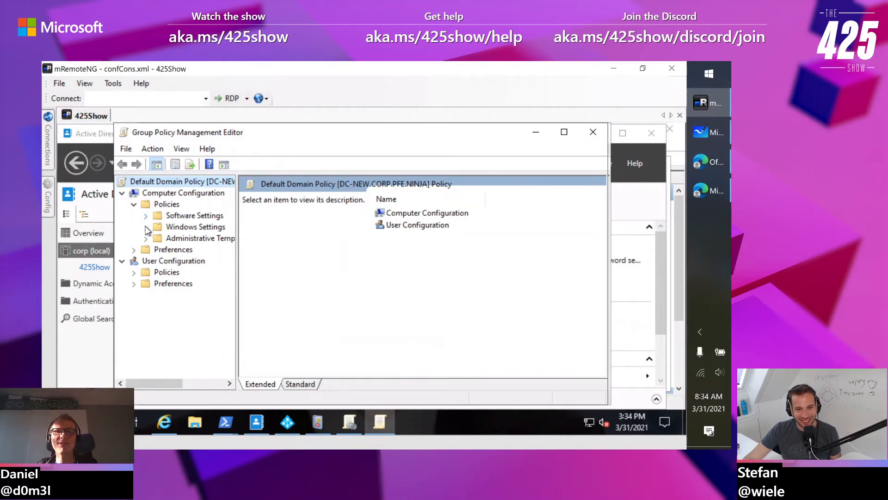
left_click(145, 227)
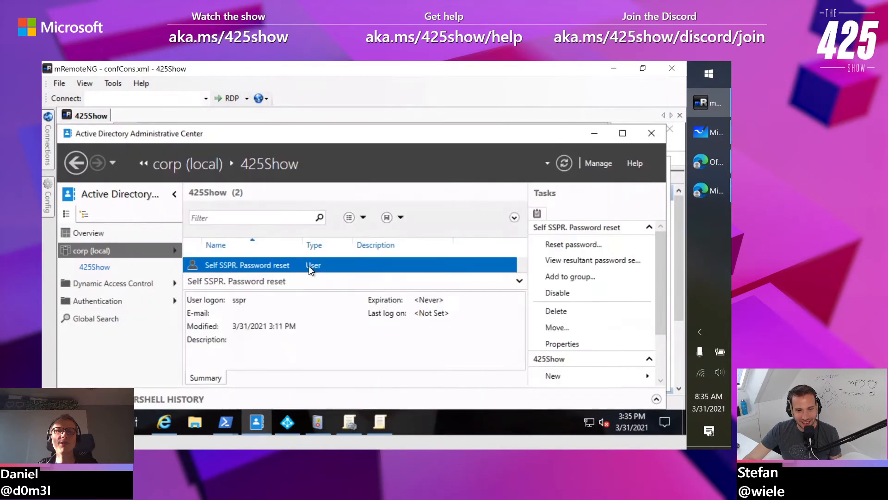
In Active Directory Administrative Center, view the resultant password settings of the self-service password reset test user.
right_click(309, 266)
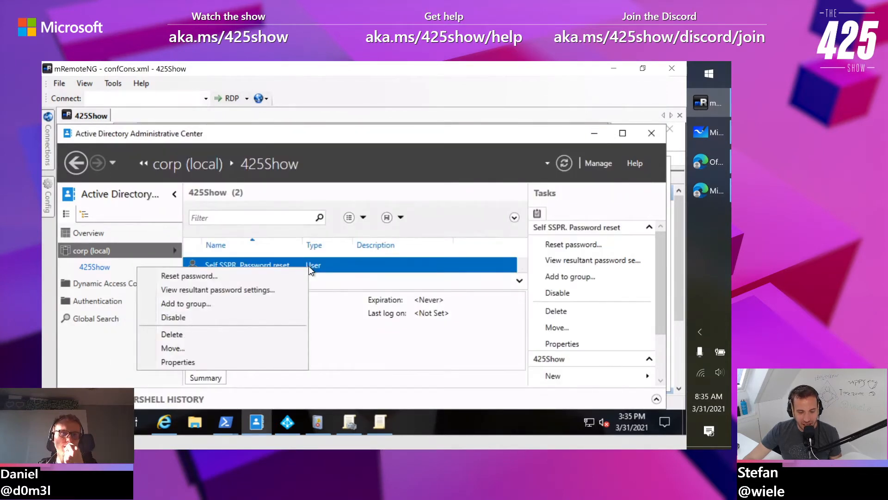
left_click(240, 291)
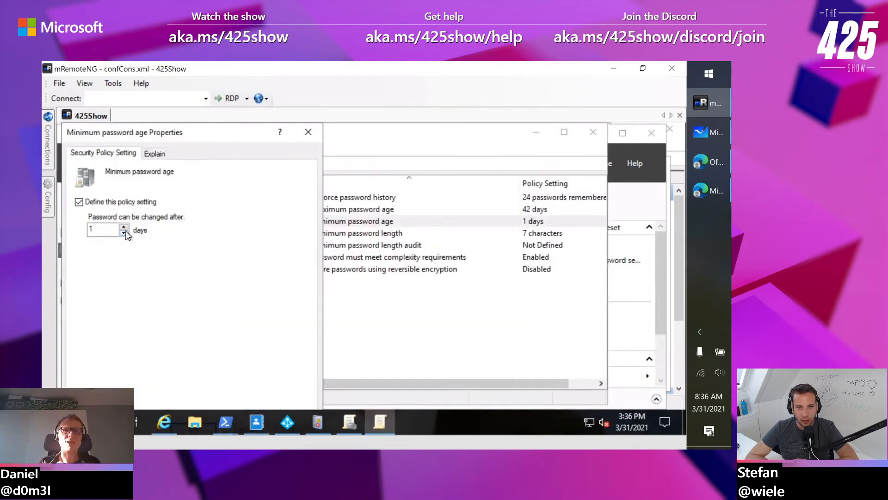
Set the Minimum password age policy to 0 days, then close the policy editor and the resultant password settings warning.
left_click(124, 233)
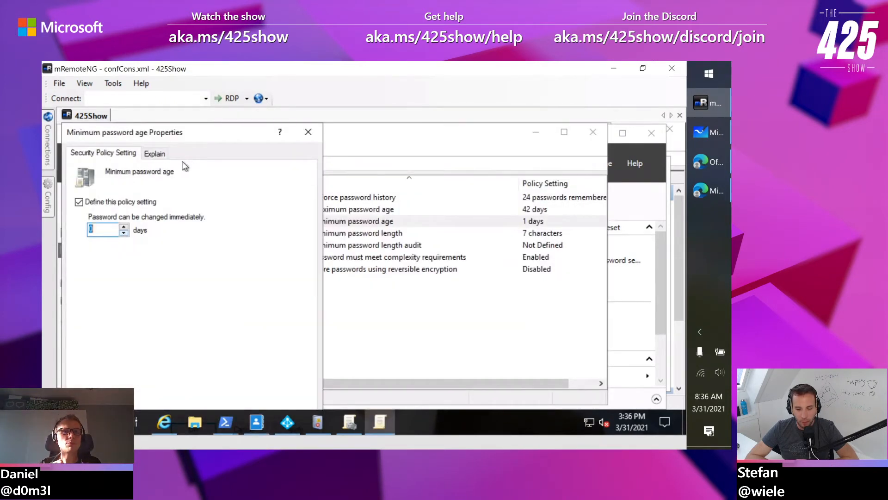
left_click_drag(191, 137, 373, 137)
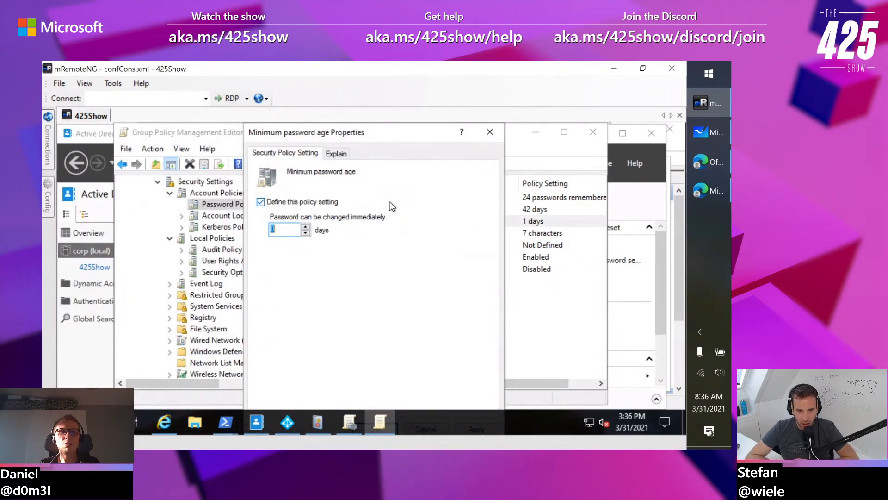
key("Tab")
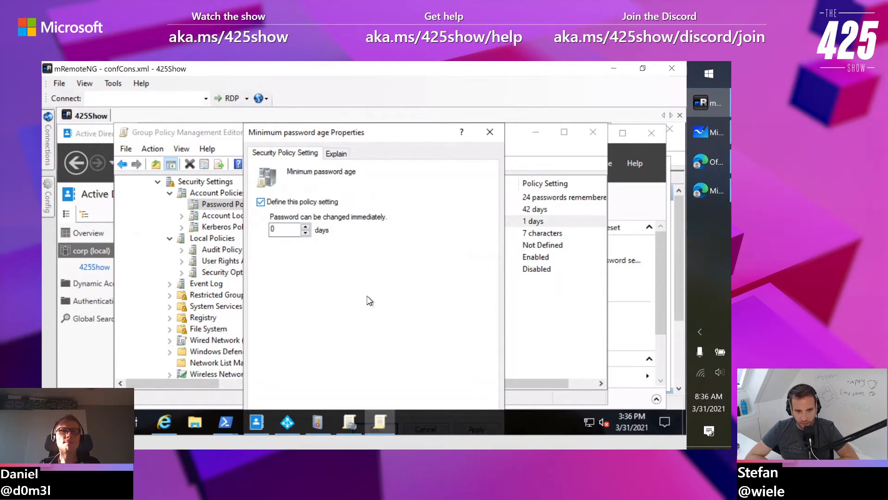
key("Return")
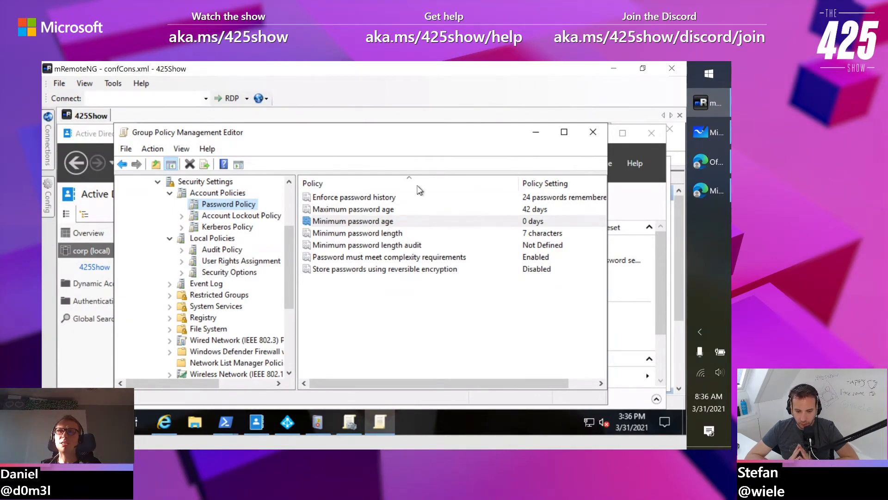
left_click(593, 133)
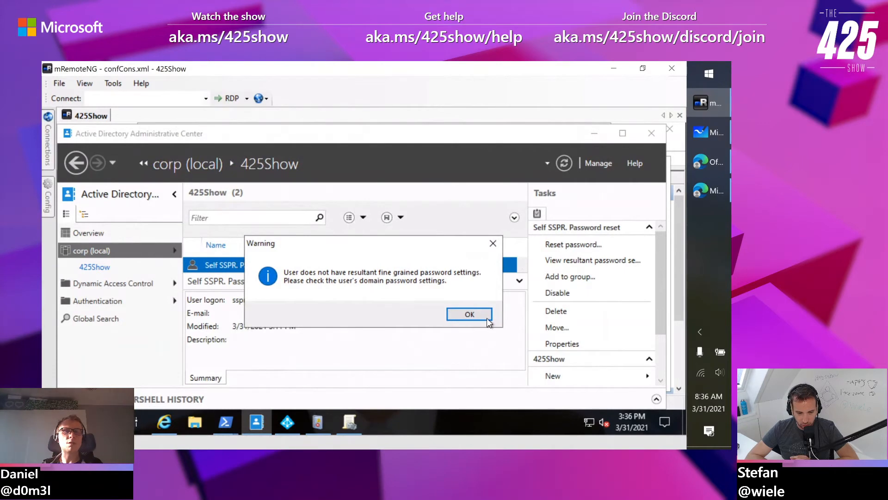
left_click(467, 314)
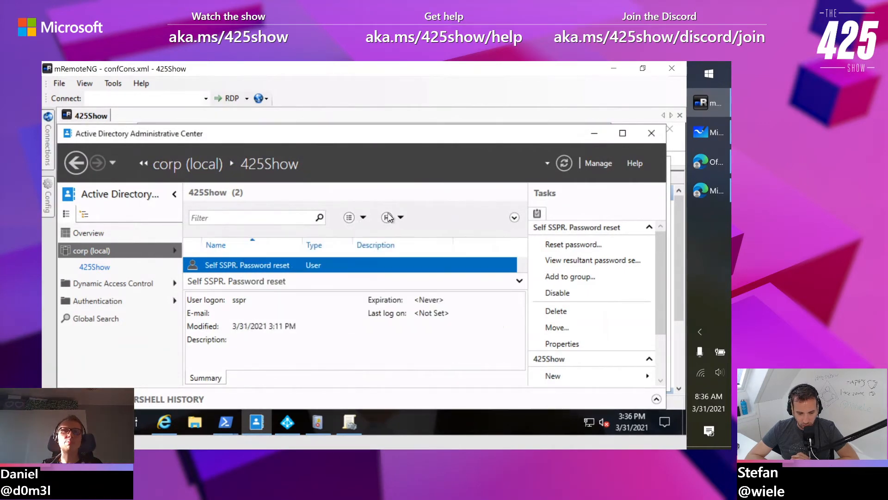
Switch to the Microsoft Online Password Reset page in Edge and try to submit a new account password with its confirmation.
left_click(710, 191)
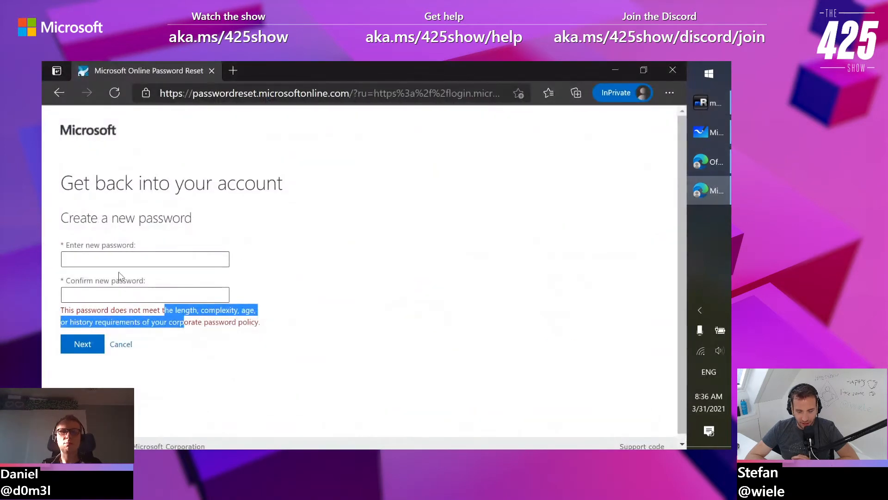
left_click(103, 260)
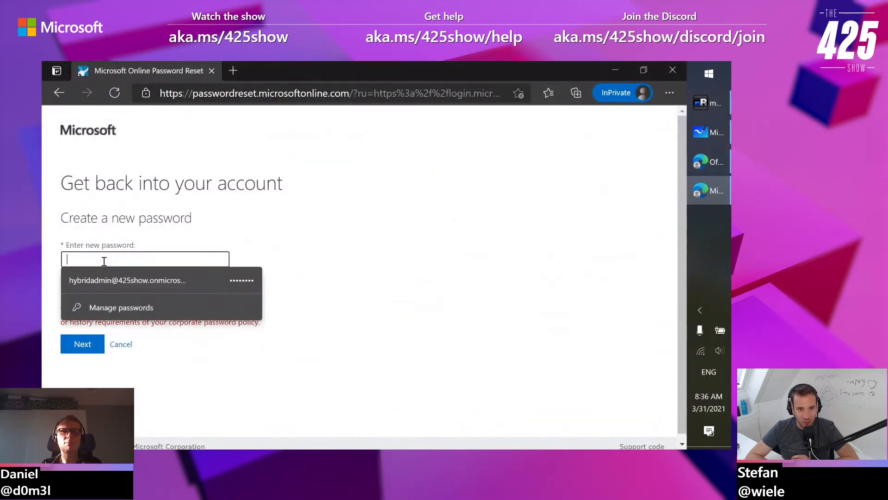
type("••••••")
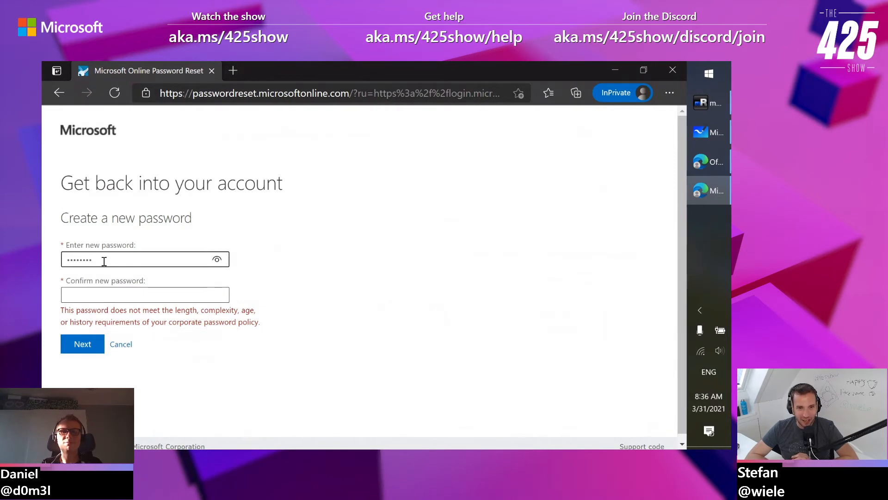
key("Tab")
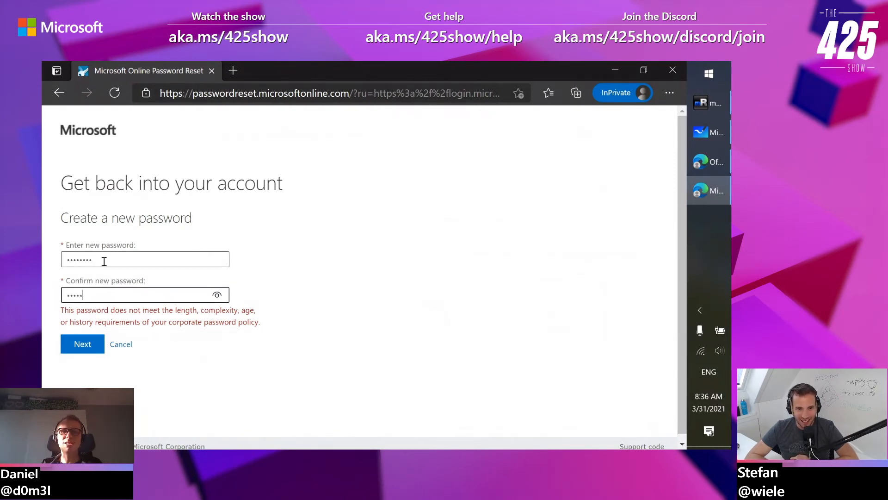
type("•••••••")
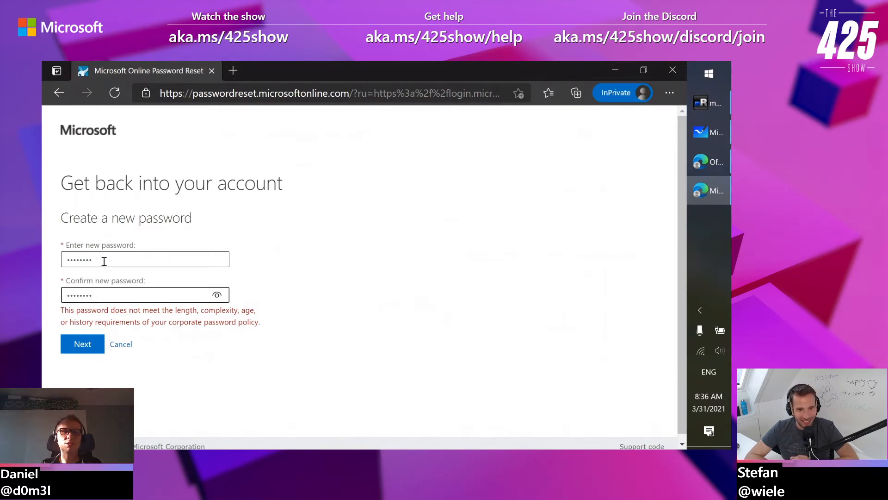
type("•")
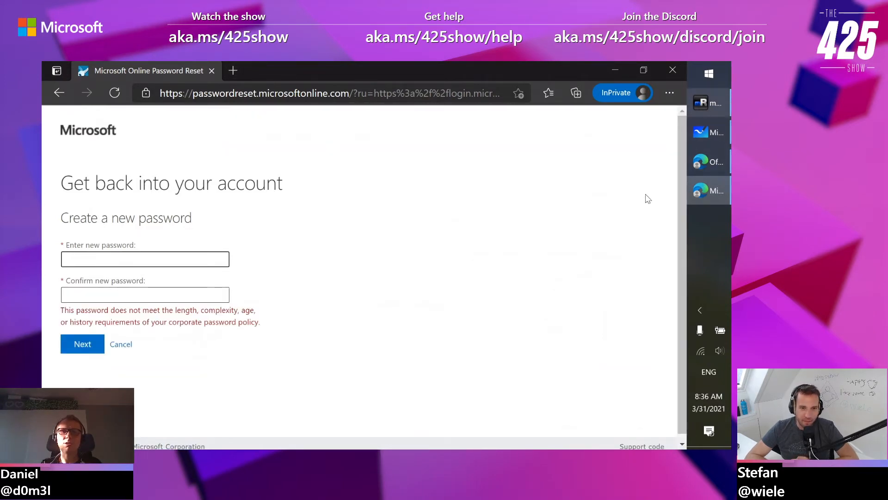
Switch to the 425Show server session in mRemoteNG, open a command prompt and enter the gpupdate command.
left_click(714, 104)
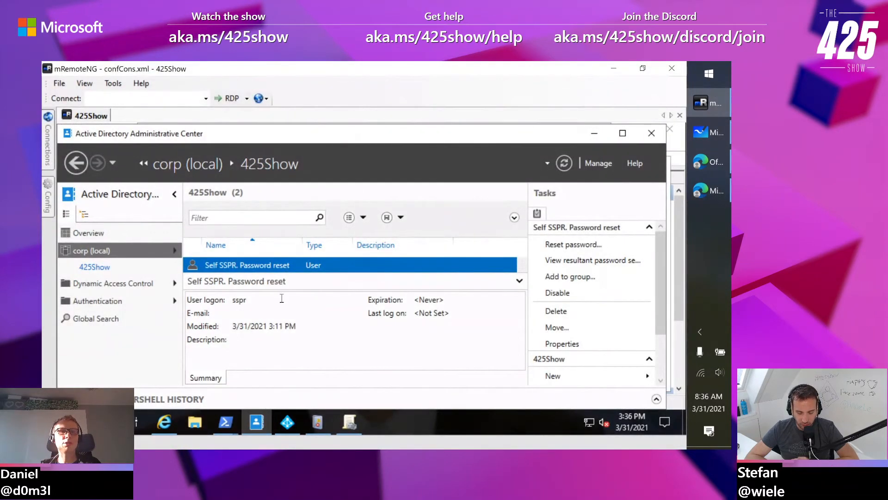
key("super+r")
type("cmd")
key("Return")
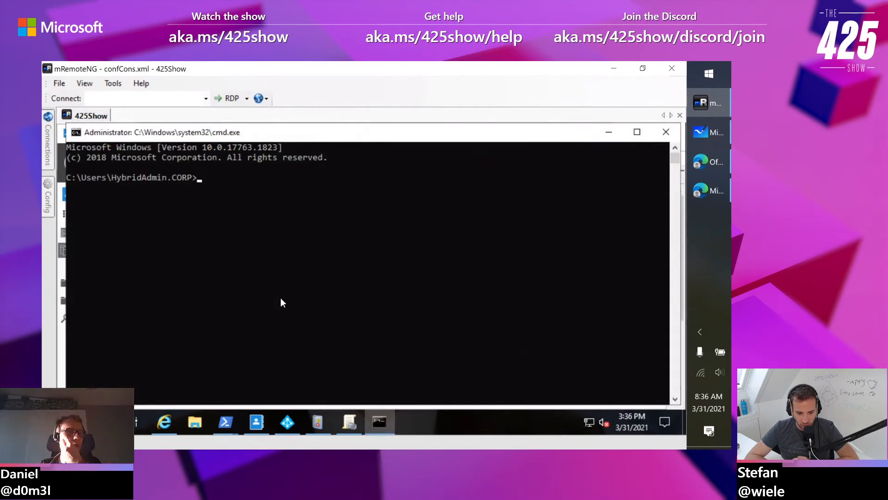
type("gpupda")
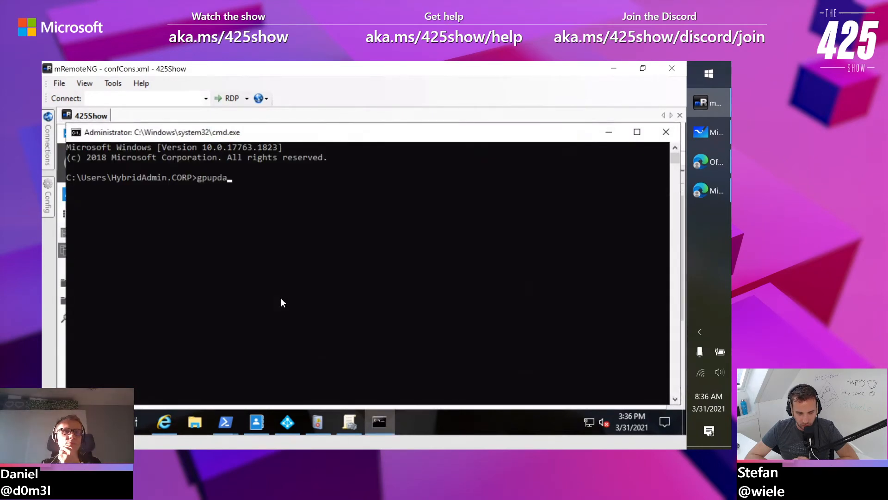
type("te /")
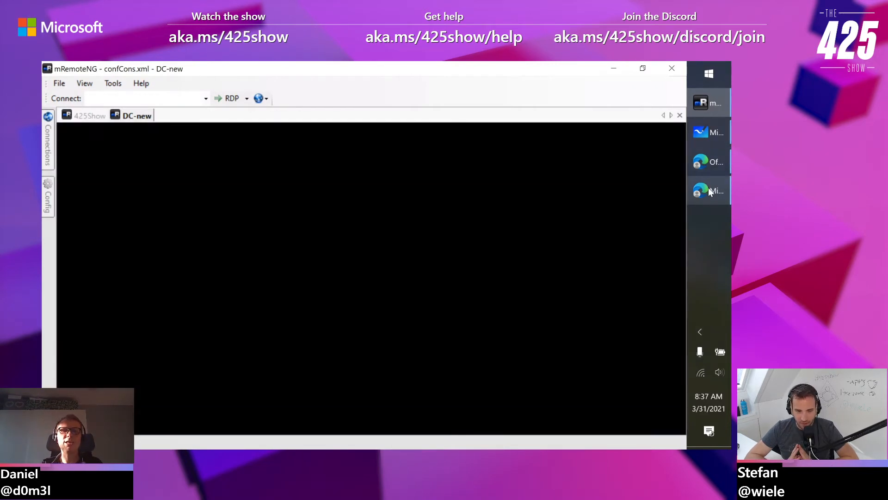
Return to the password reset page in Edge and retry submitting the new account password and its confirmation.
left_click(708, 188)
type("••••••")
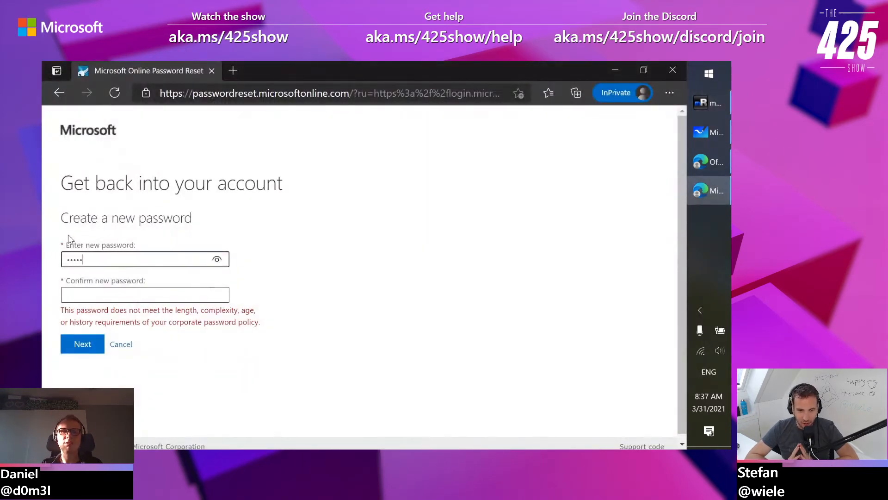
type("••")
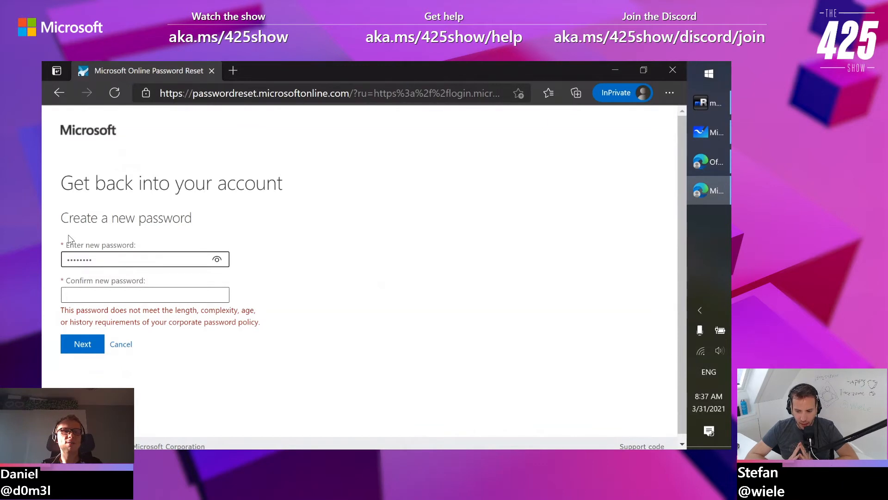
key("Tab")
type("••••")
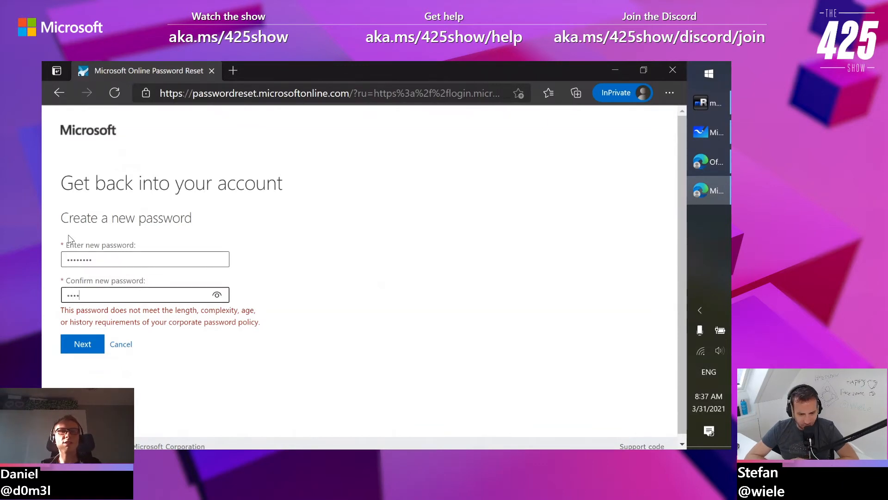
type("••••")
key("Return")
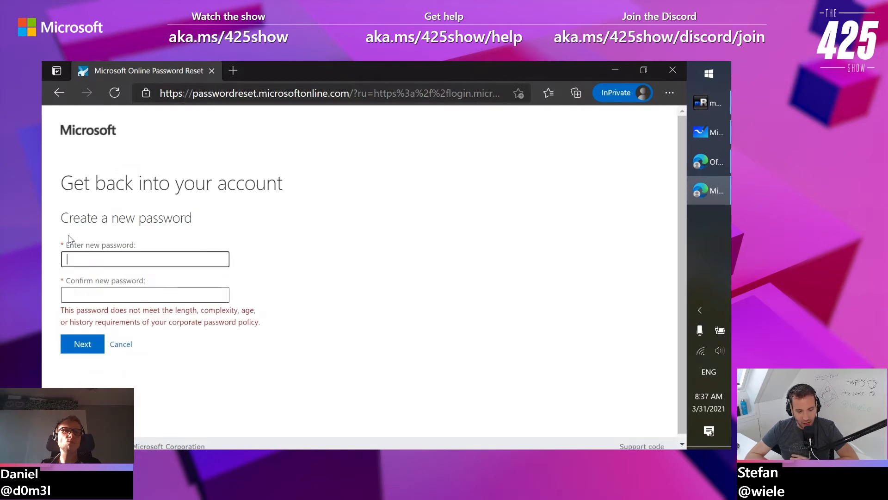
In the DC-new session in mRemoteNG, open a command prompt and force a Group Policy refresh with gpupdate /force.
key("alt+Tab")
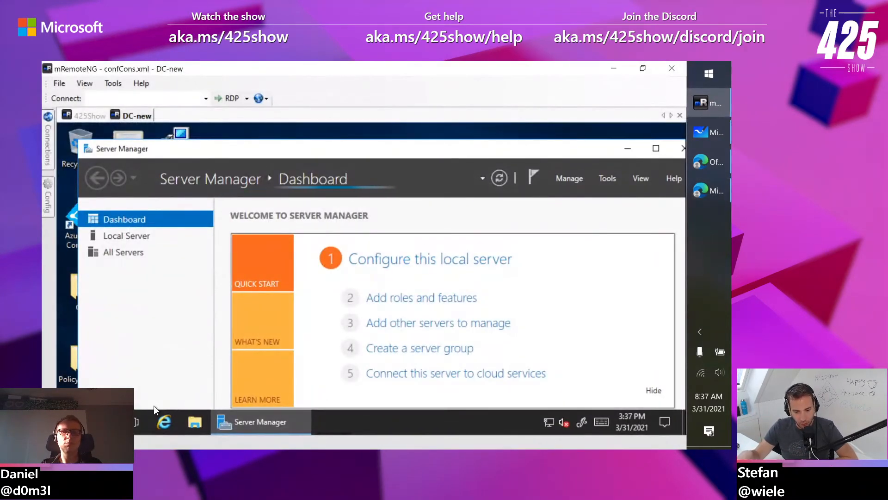
left_click(71, 422)
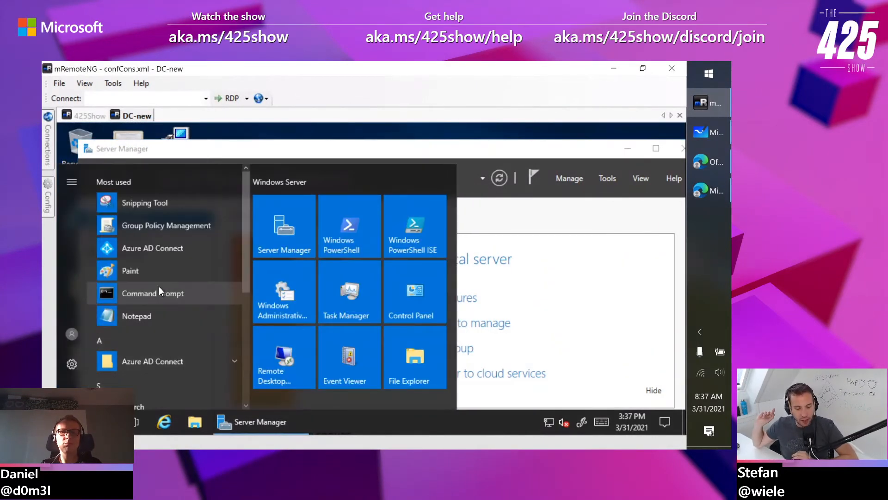
left_click(159, 287)
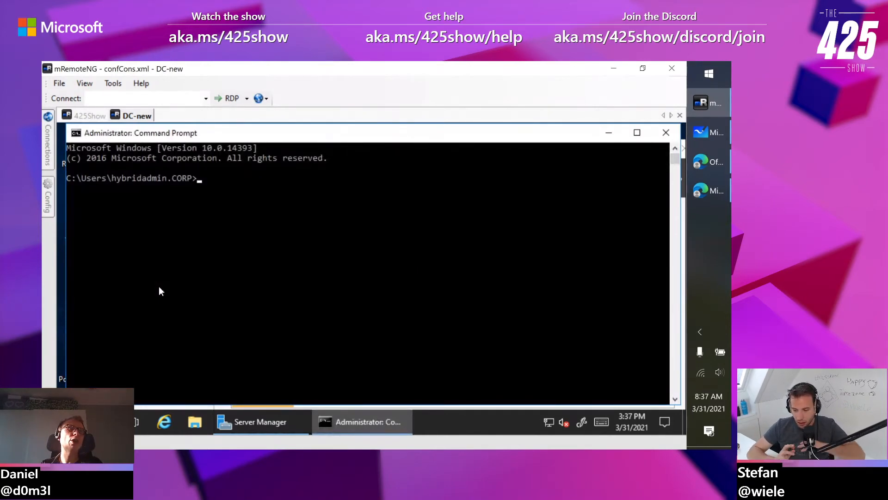
type("cmd")
key("Return")
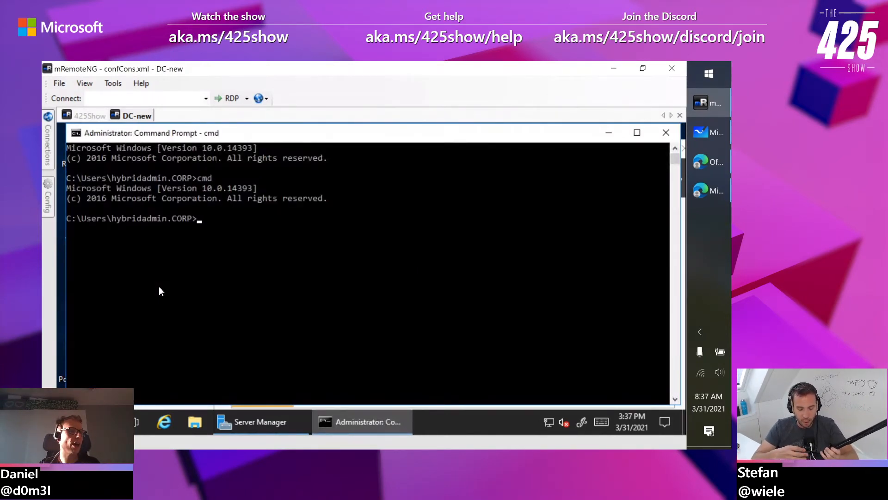
type("gp")
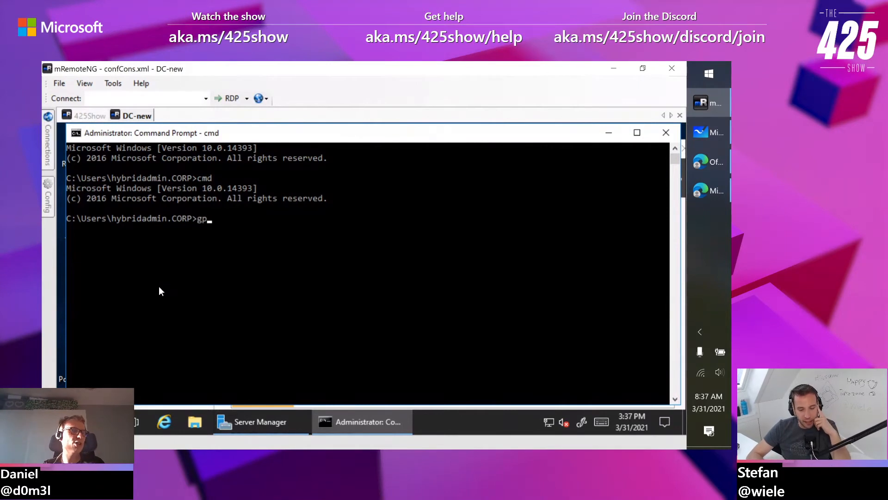
type("update")
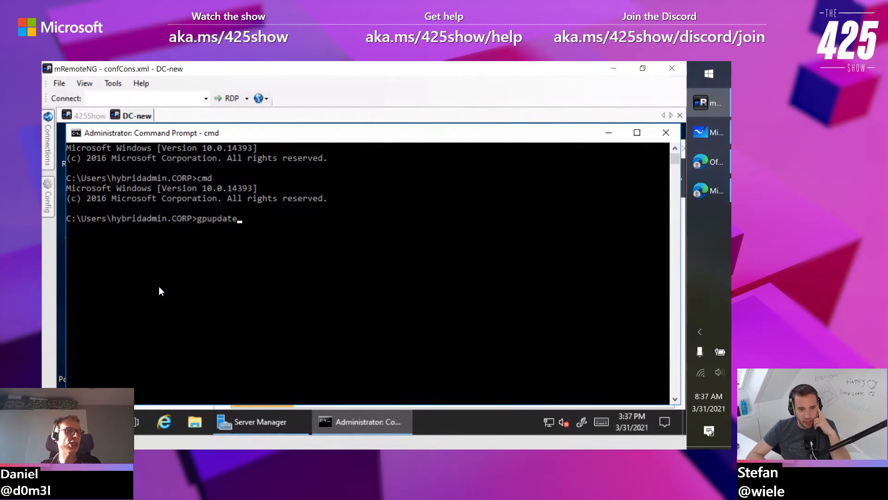
type(" t")
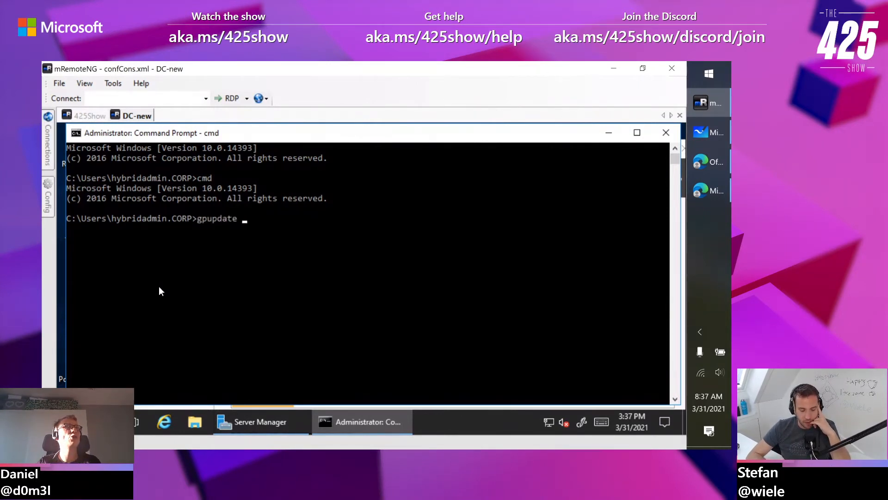
key("BackSpace")
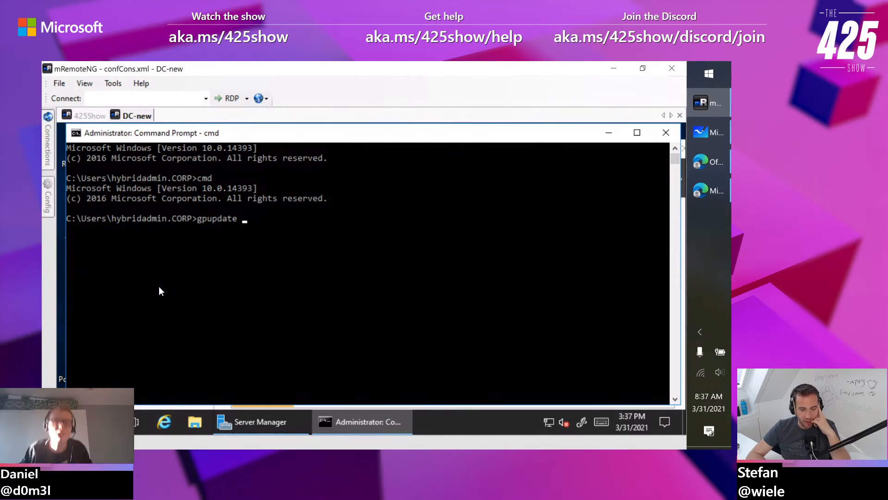
type("/force")
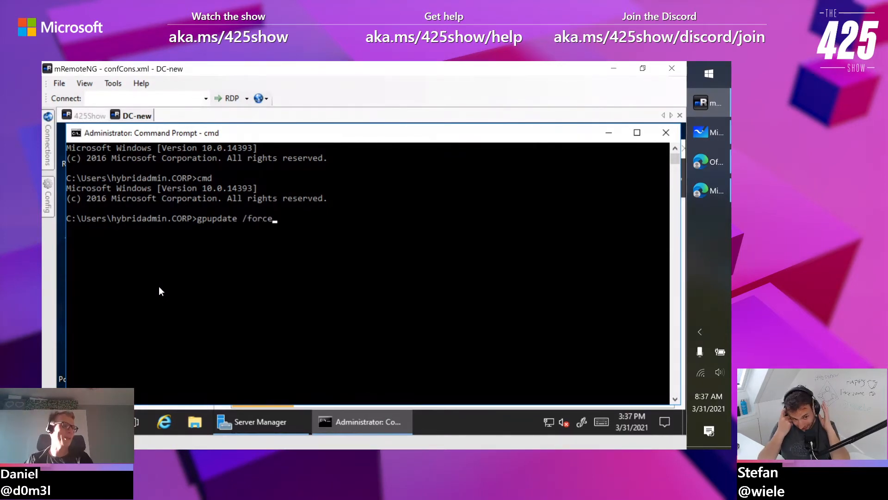
key("Return")
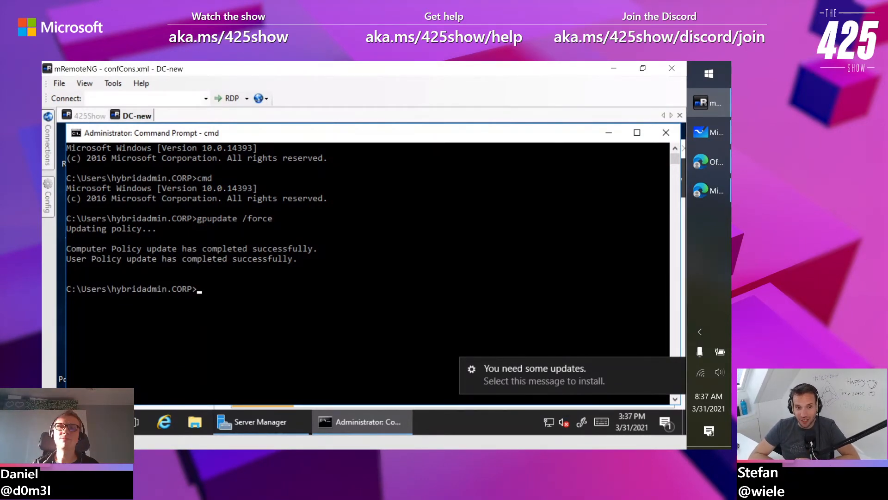
Go back to the Edge password reset page, enter and confirm the new account password, and submit the reset.
left_click(709, 194)
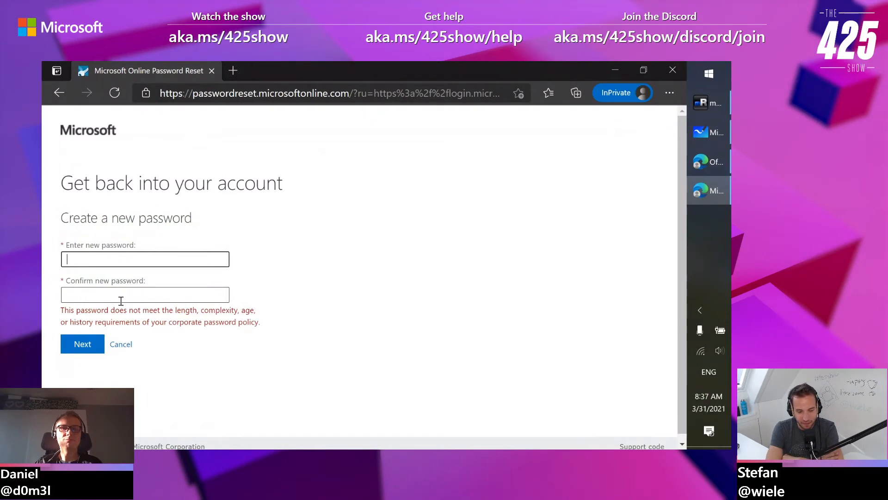
type("********")
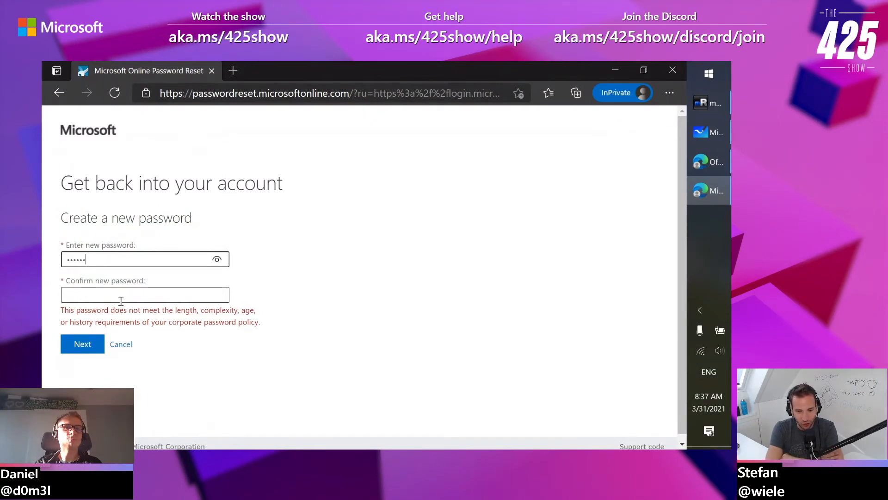
left_click(121, 300)
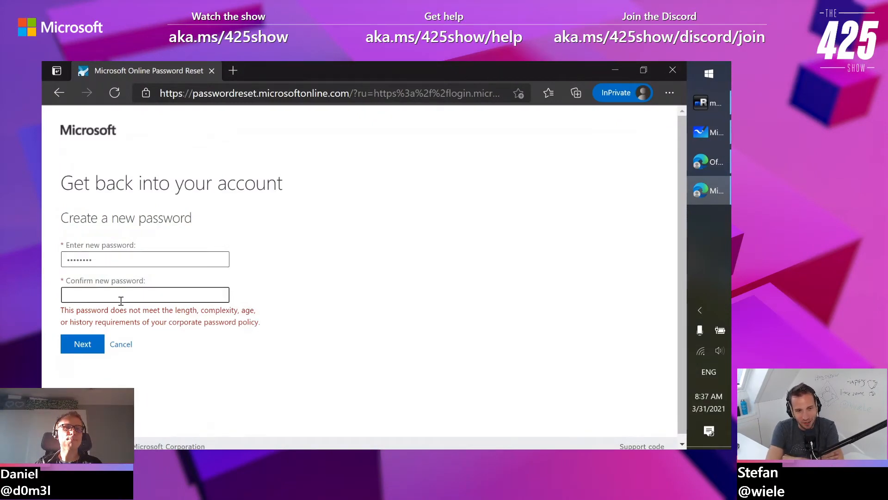
type("******")
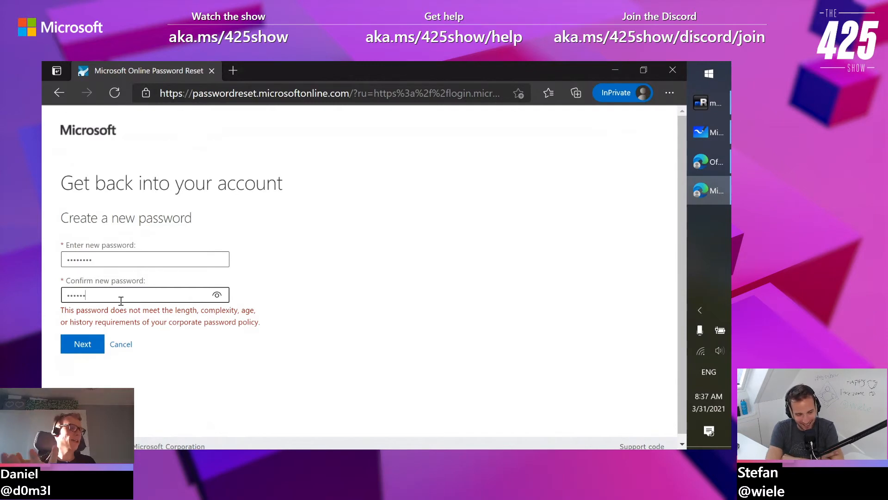
type("**")
key("Return")
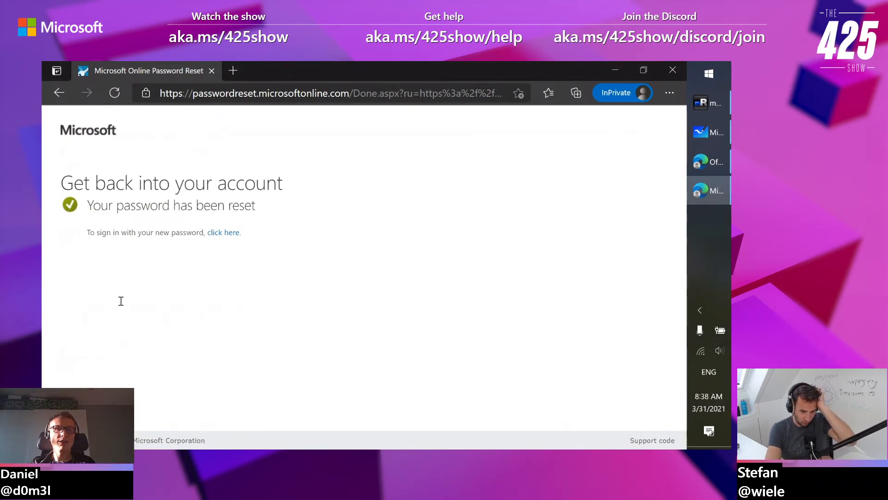
Go from the reset confirmation to the Microsoft Azure sign-in, enter the test account's e-mail, and decline to stay signed in.
left_click(229, 242)
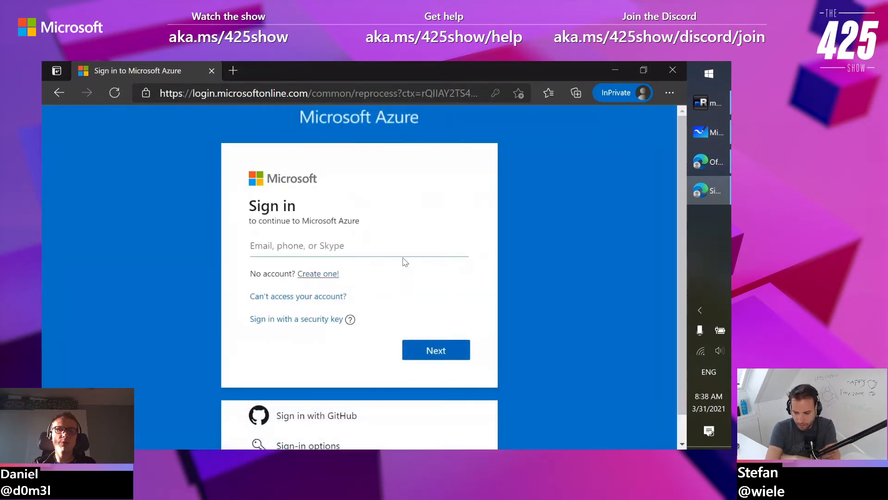
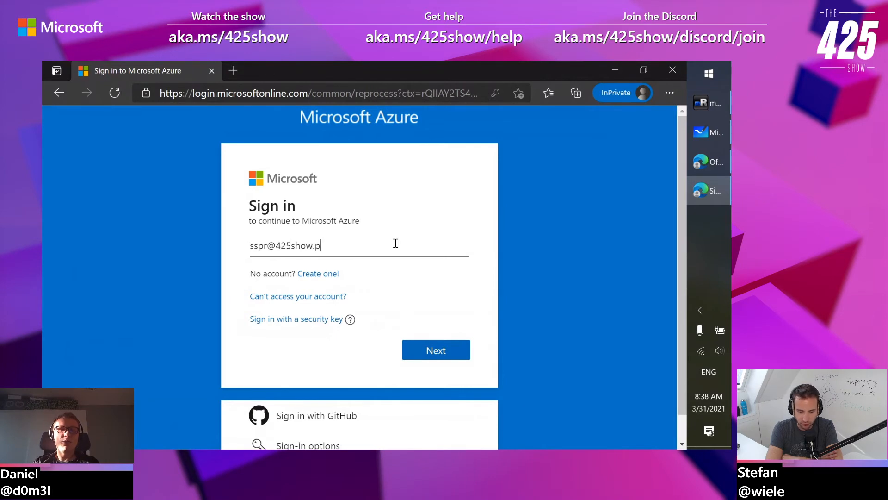
key("Return")
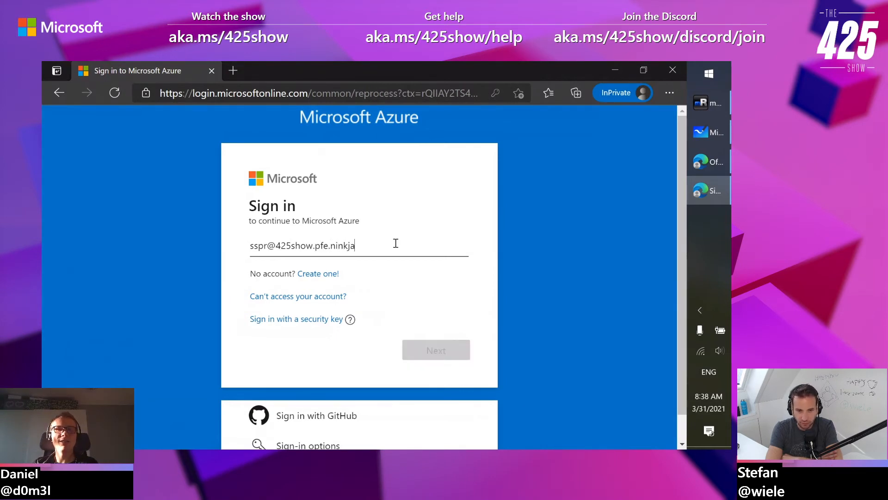
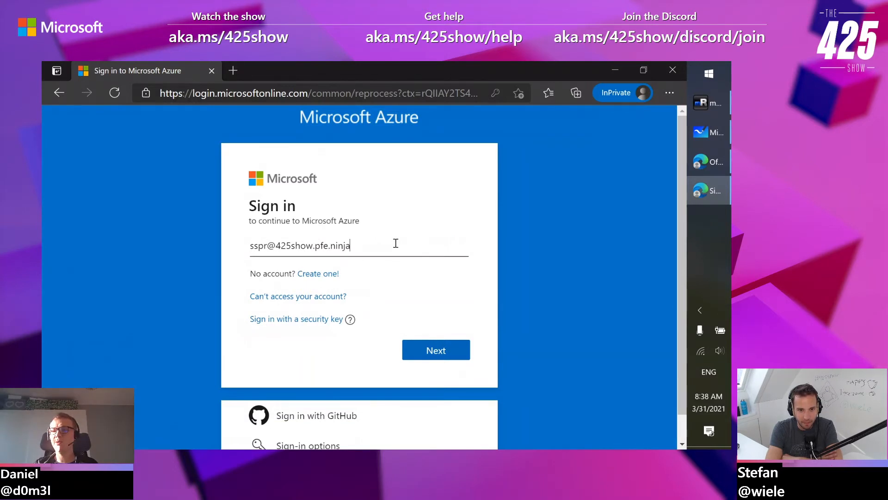
key("Return")
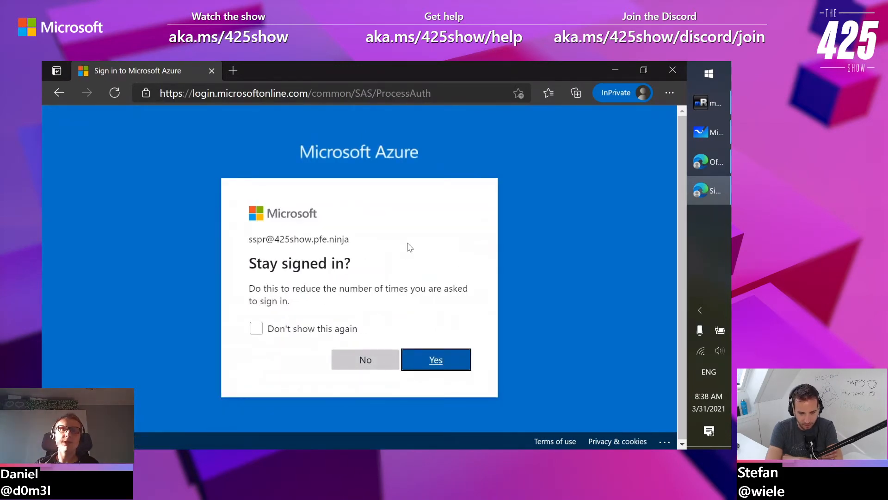
left_click(375, 370)
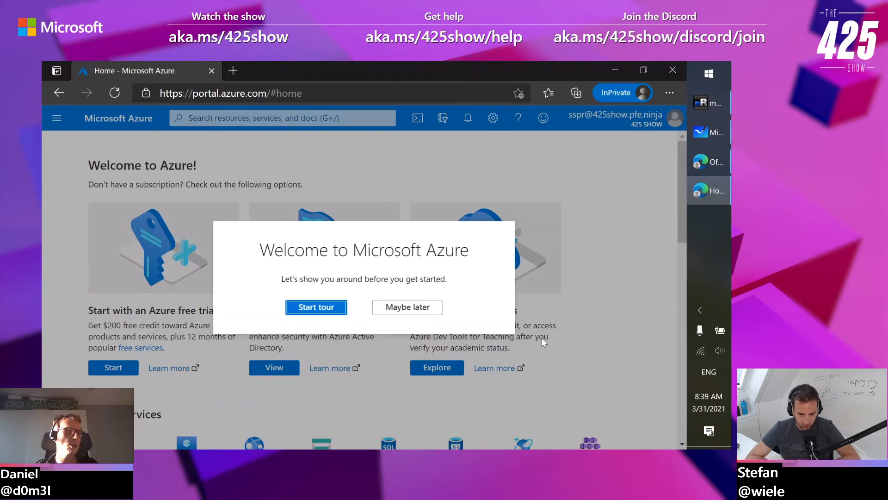
Switch to the 425Show server session in mRemoteNG and refresh the Application log in Event Viewer.
left_click(715, 106)
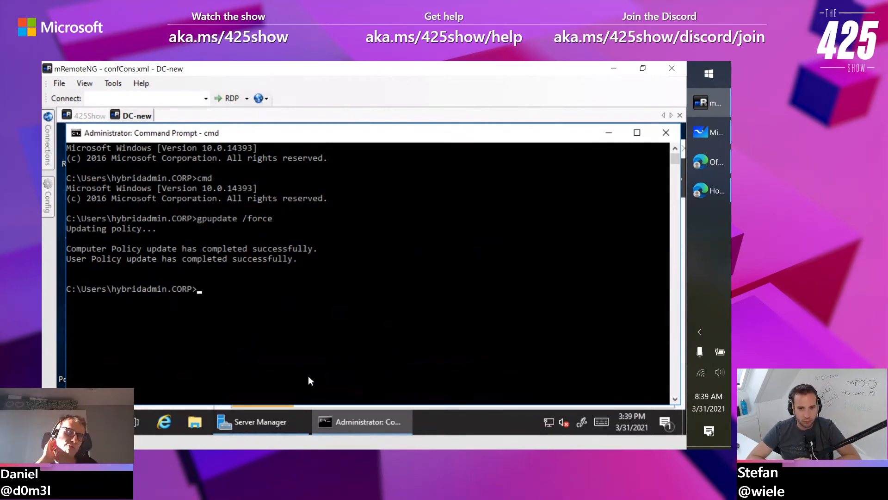
left_click(90, 116)
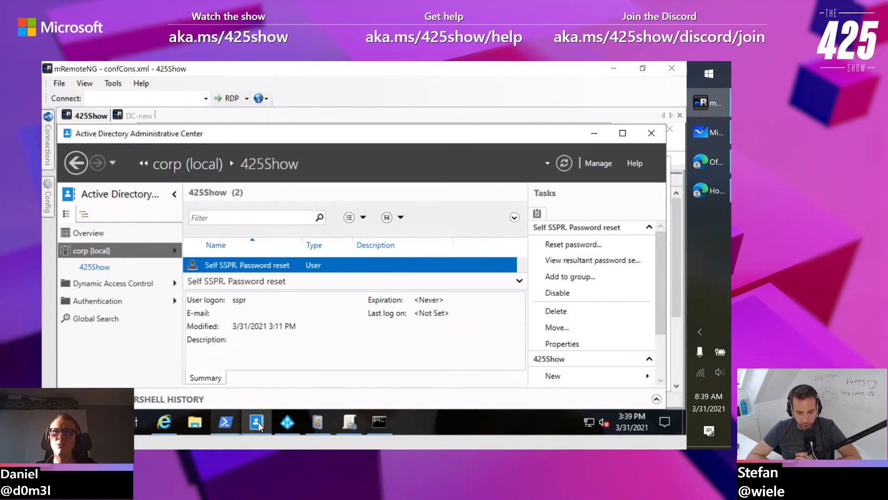
left_click(318, 421)
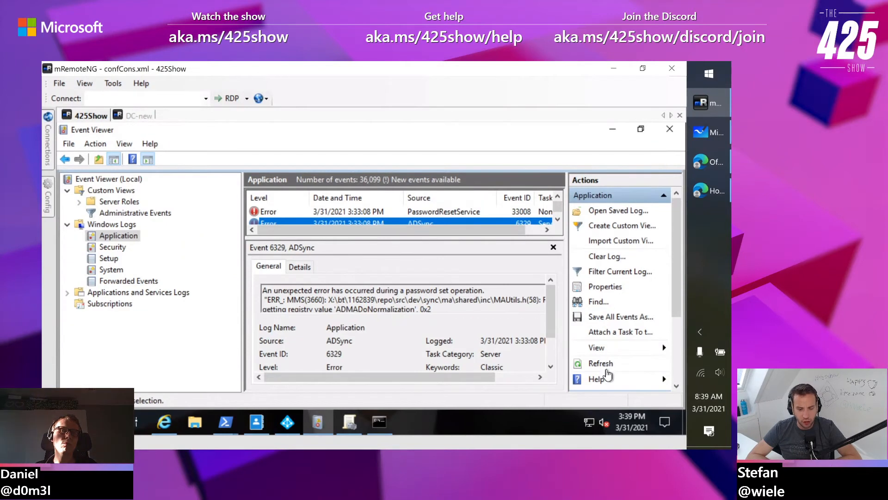
left_click(593, 366)
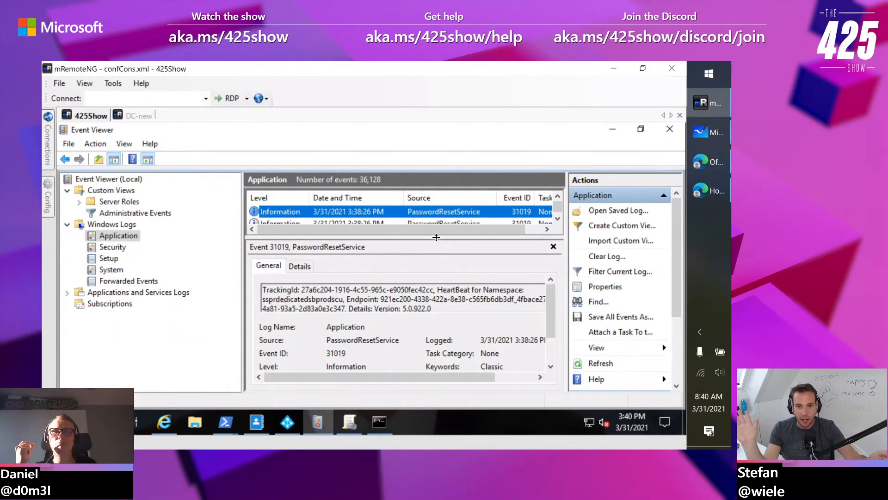
Enlarge the event list and inspect the most recent Directory Synchronization and PasswordResetService event details.
left_click_drag(436, 238, 438, 309)
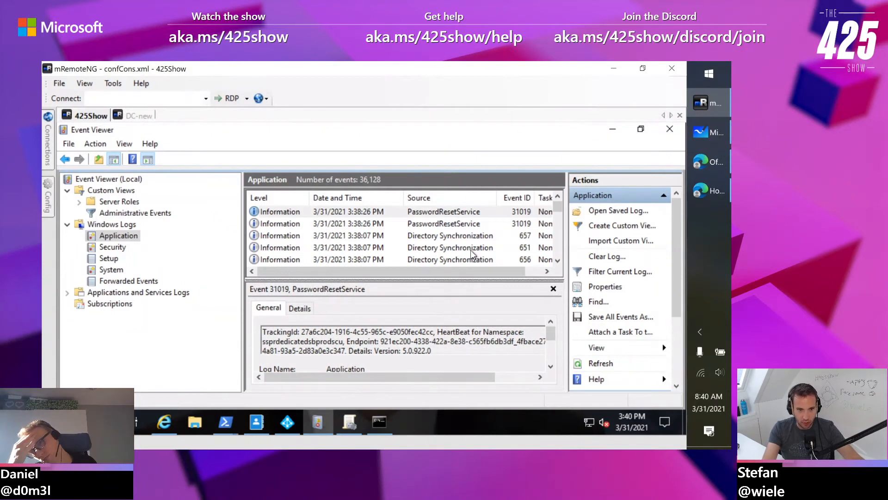
left_click(457, 238)
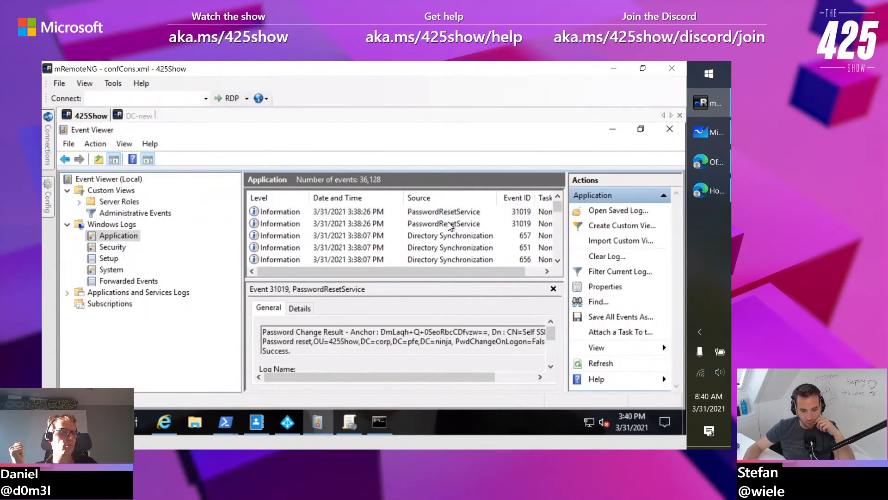
left_click(451, 225)
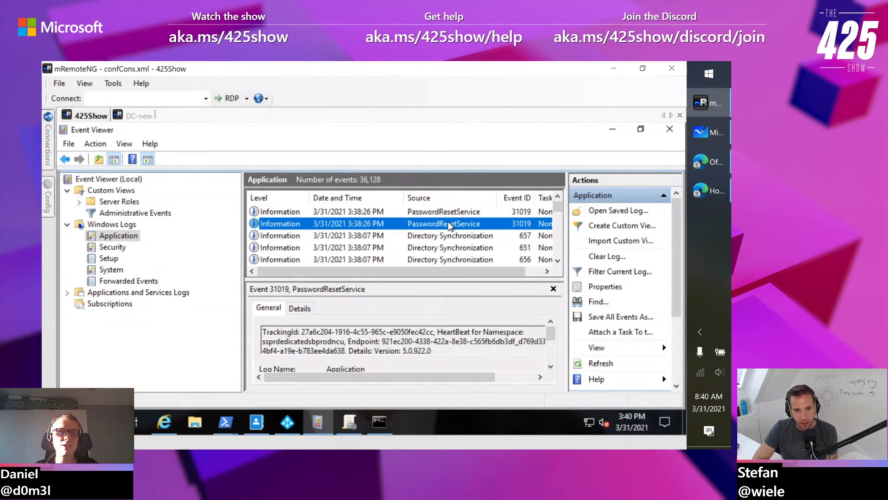
Switch to the Azure Active Directory admin center in Edge and review the Password protection settings under the Security authentication methods.
key("alt+Tab")
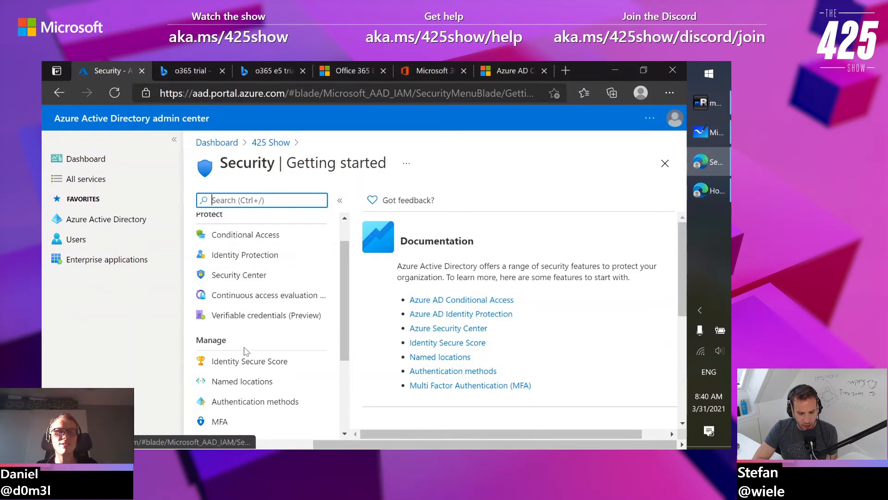
scroll(245, 347, "down", 1)
scroll(246, 347, "down", 2)
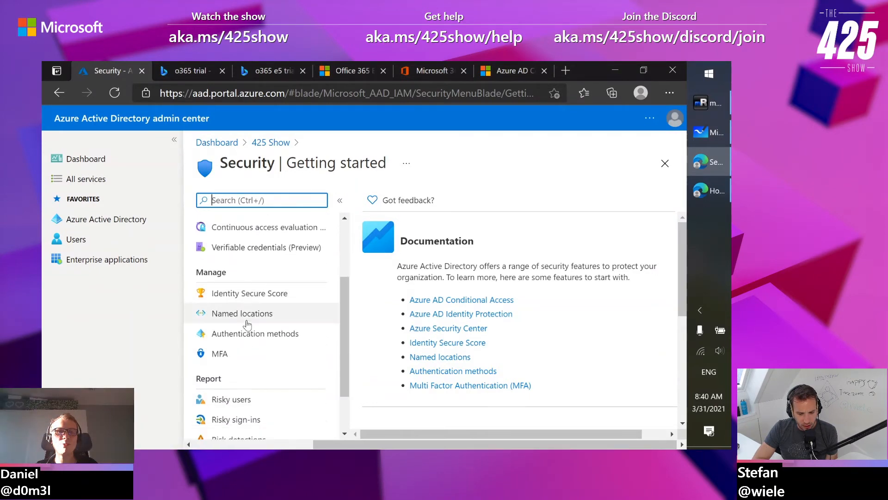
scroll(240, 391, "down", 1)
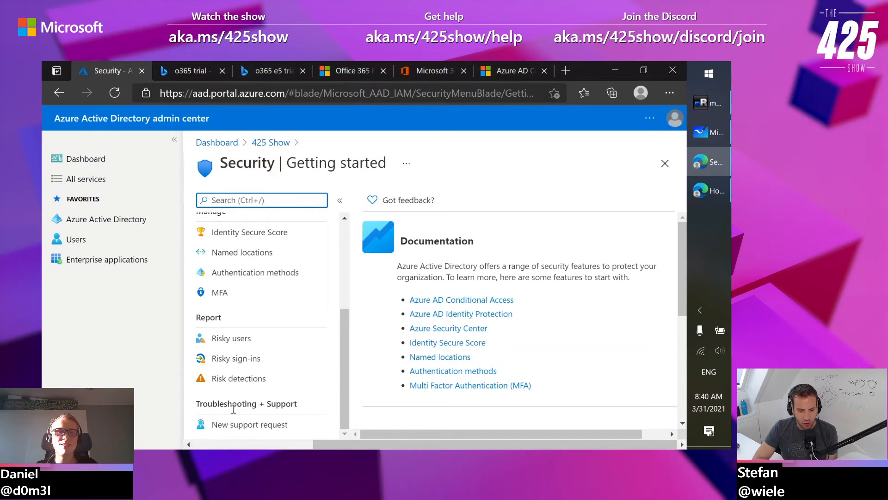
scroll(234, 407, "up", 4)
scroll(234, 407, "down", 1)
scroll(245, 352, "up", 1)
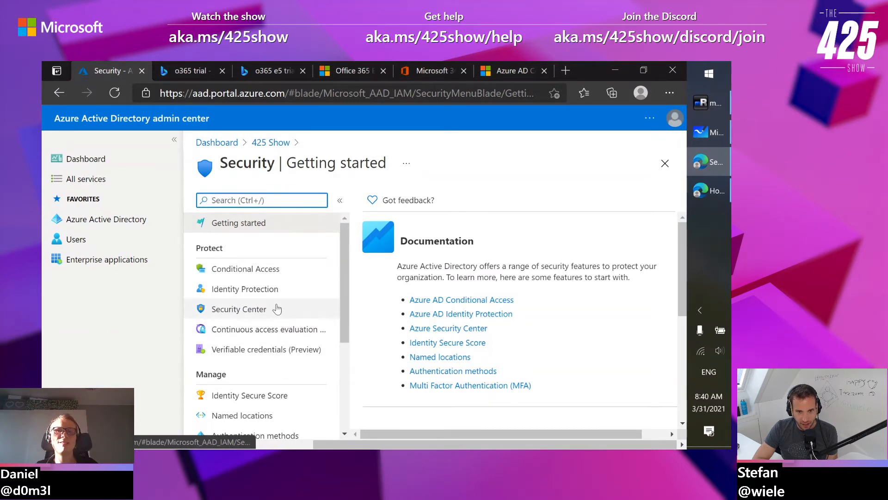
scroll(276, 309, "down", 3)
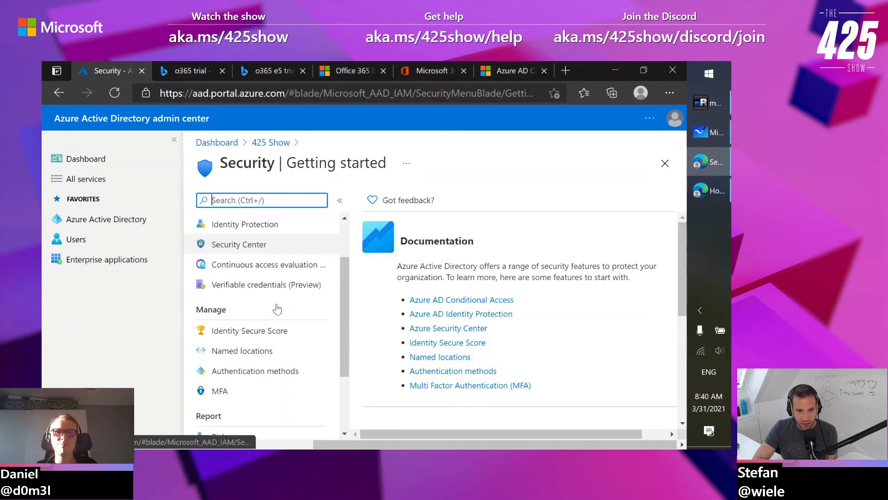
left_click(269, 367)
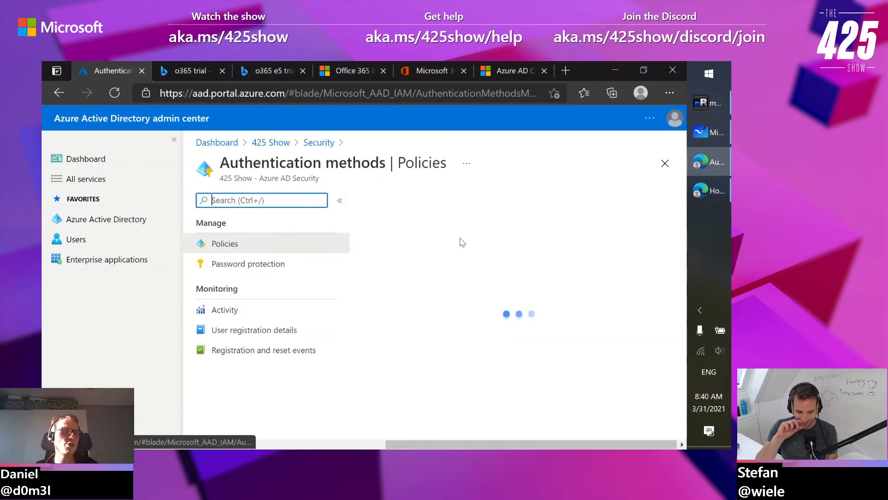
left_click(274, 265)
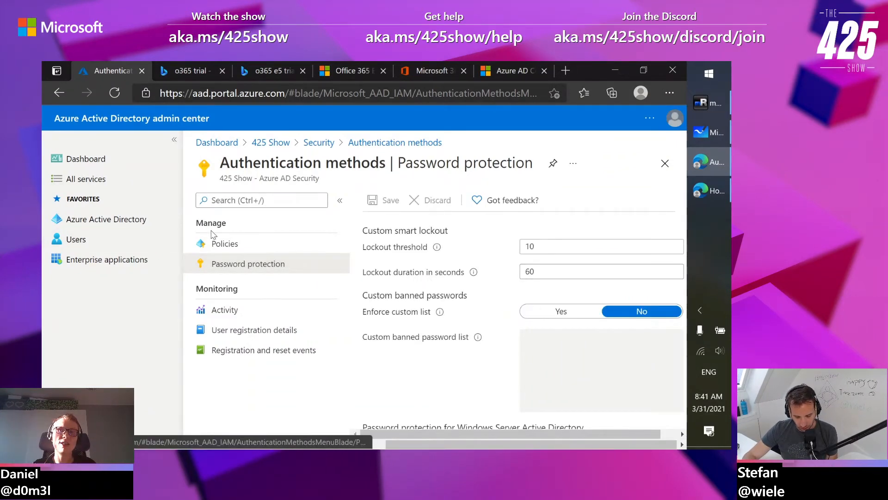
scroll(537, 318, "down", 1)
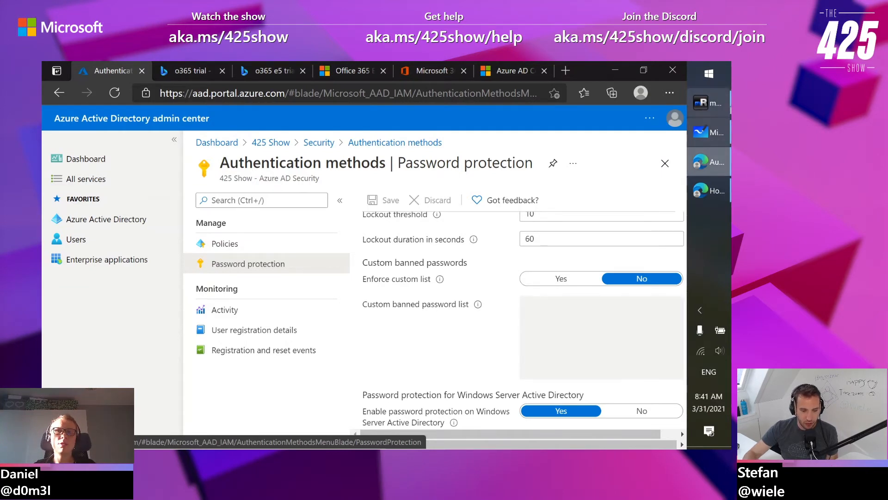
Return to the InPrivate Edge window and open the change password page from the test user's My Account overview.
left_click(712, 196)
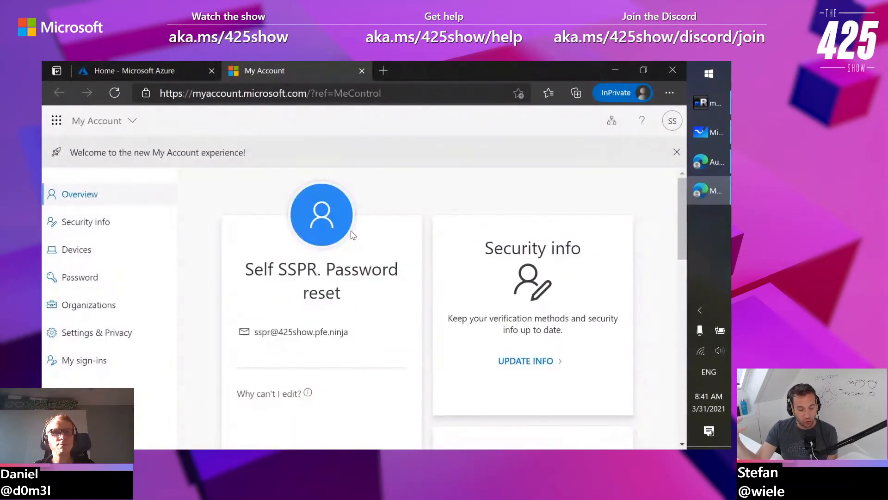
scroll(353, 235, "down", 6)
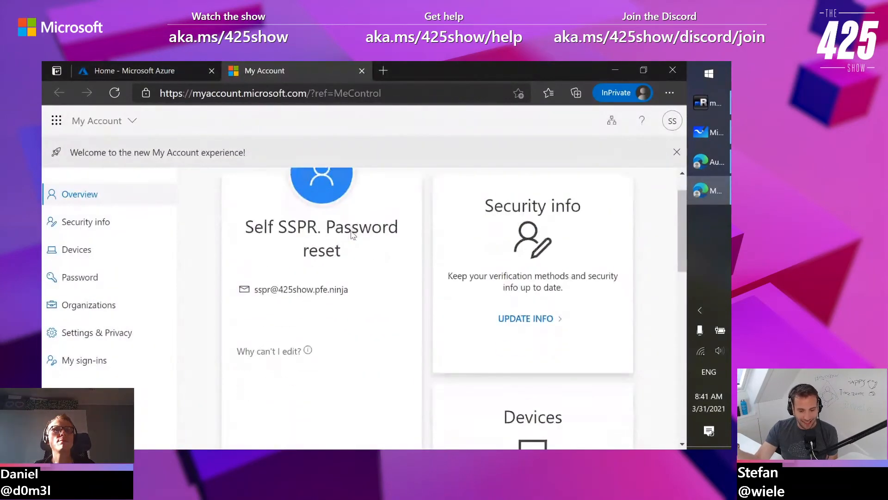
scroll(351, 230, "down", 2)
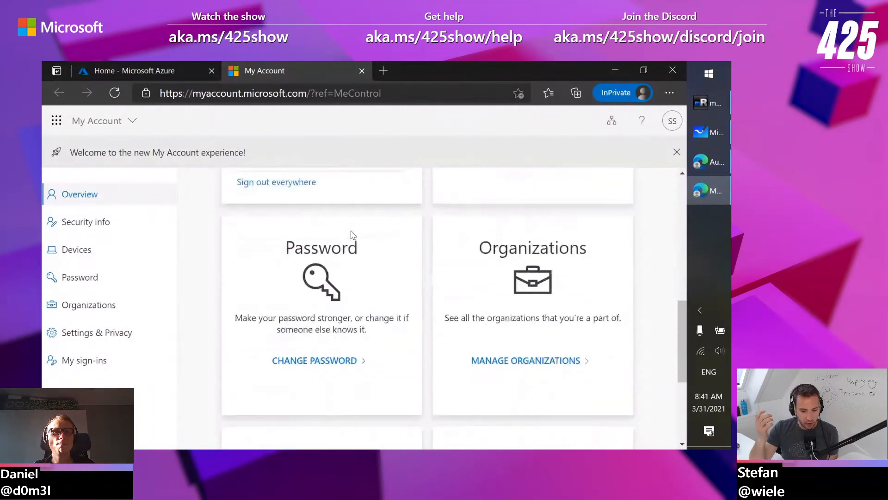
scroll(308, 345, "down", 1)
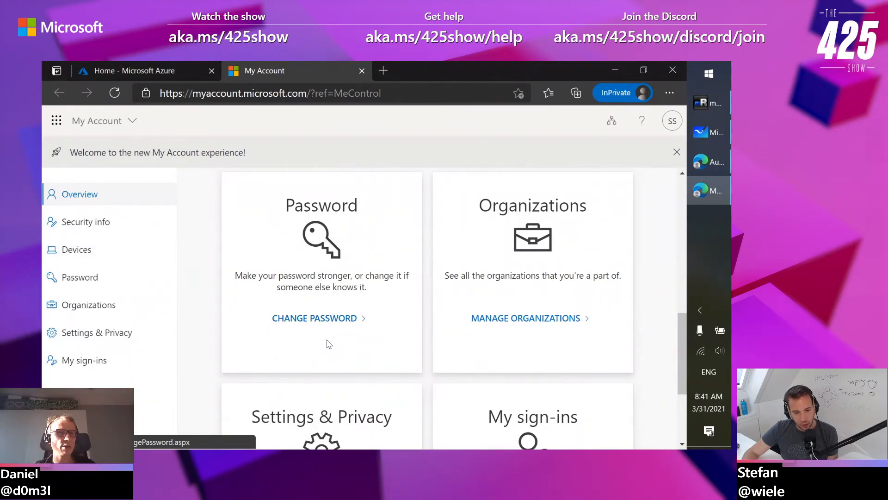
left_click(333, 319)
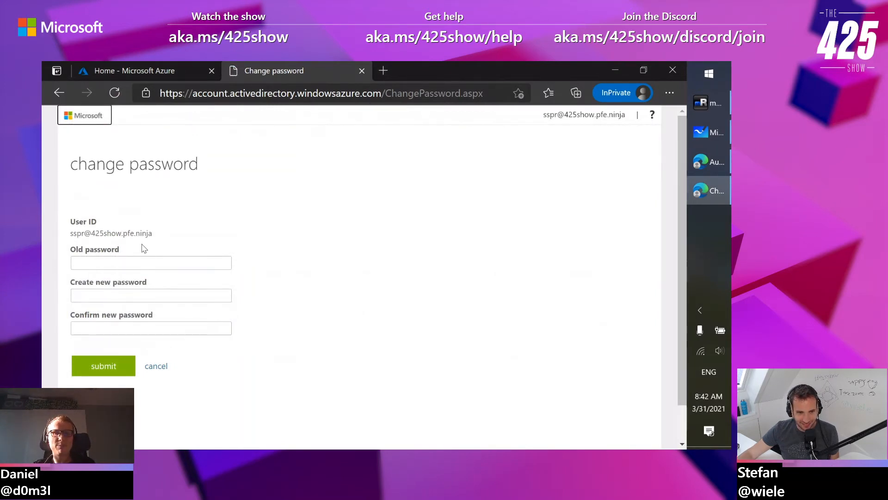
Enter the test user's old password and a new password in the change password form.
left_click(132, 262)
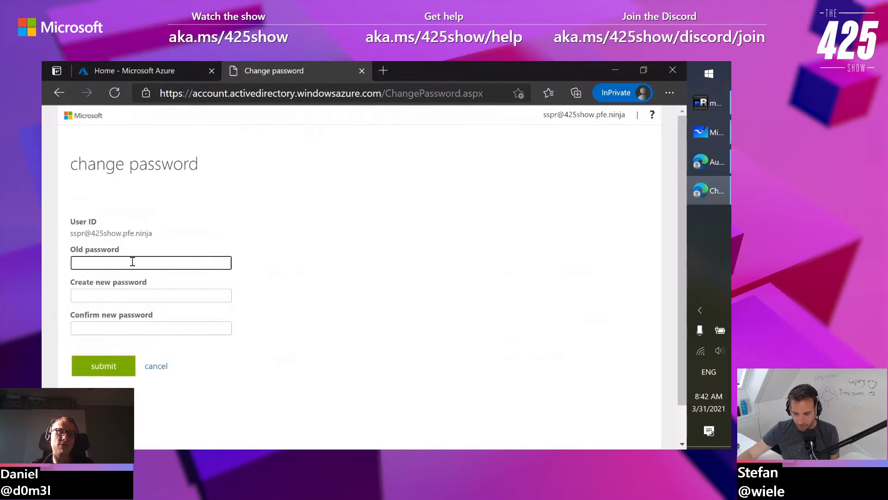
type("••••••••")
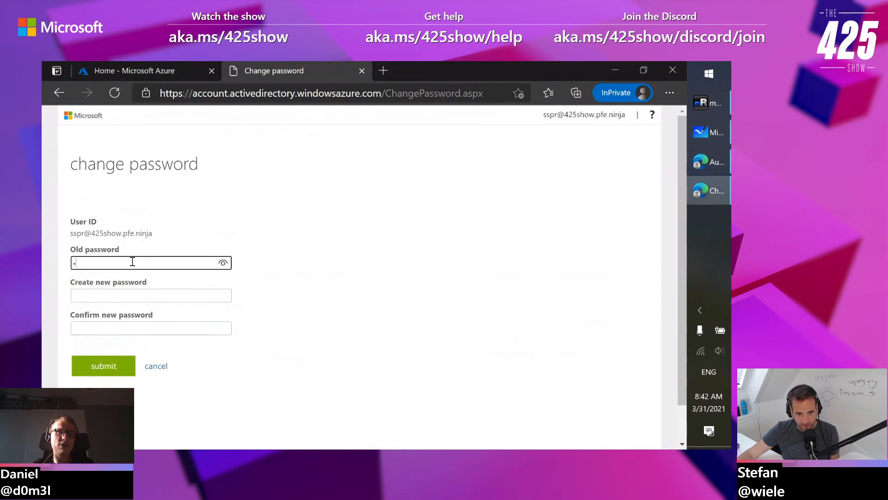
key("Tab")
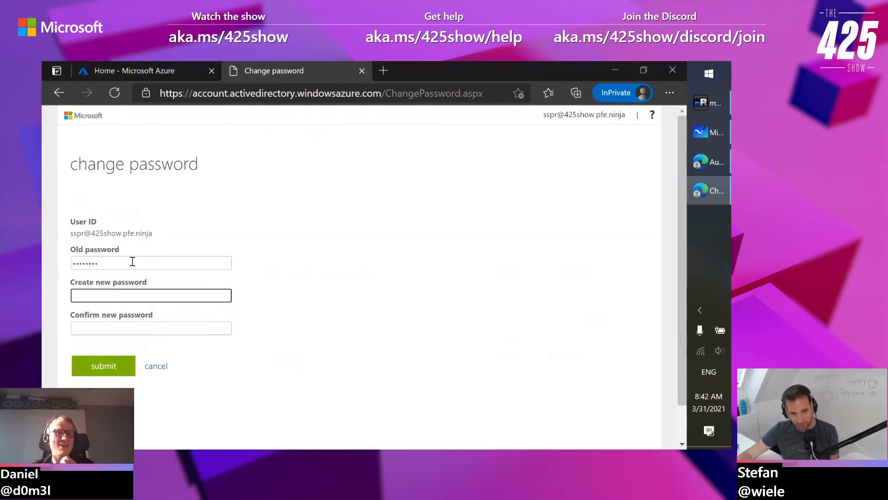
type("••••••••")
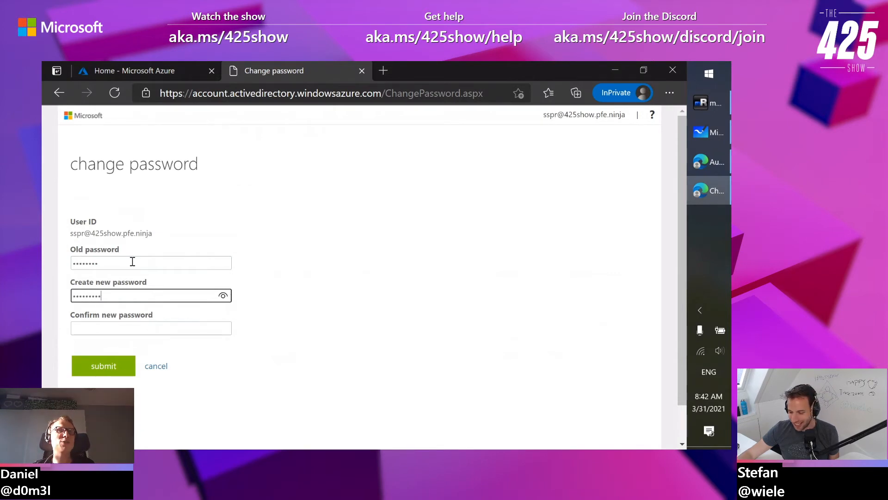
type("•••")
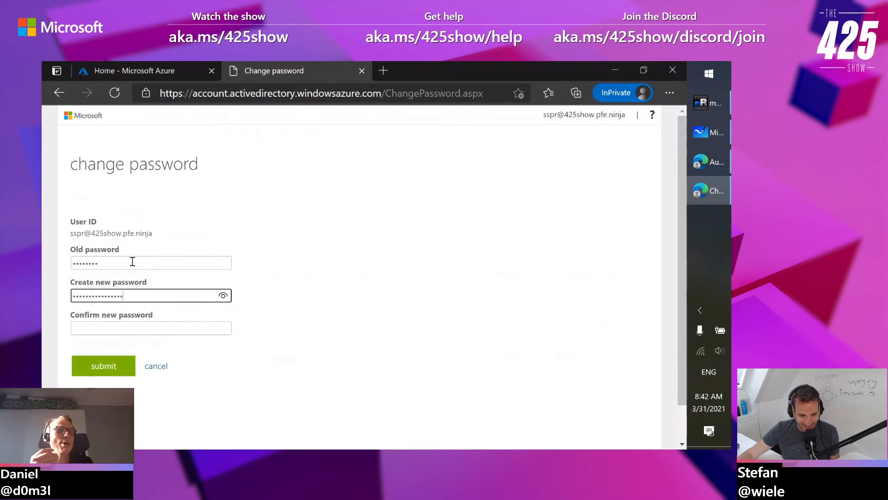
type("••")
Repeat the new password in the confirmation field and submit the password change.
key("Tab")
type("•••")
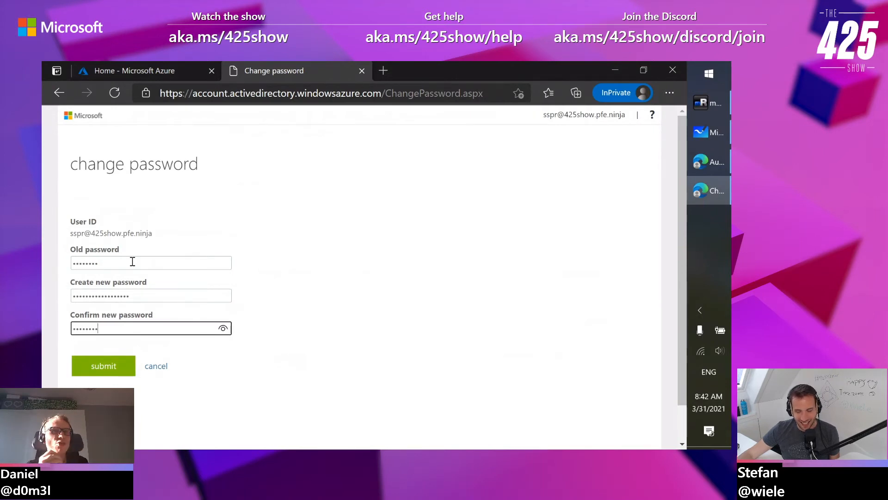
type("•••••••••••")
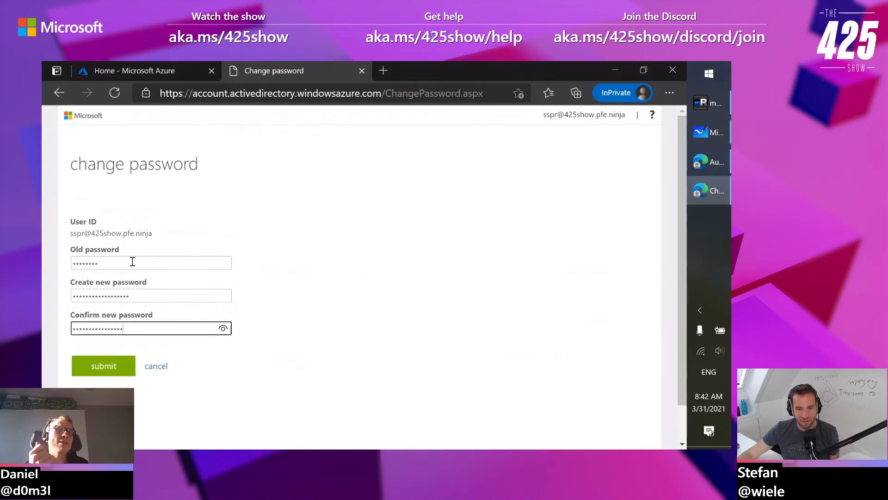
type("••")
left_click(99, 372)
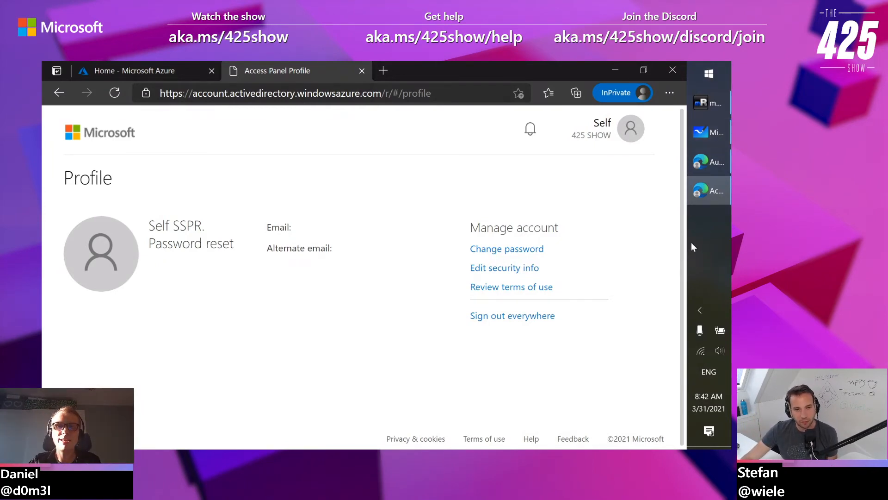
Switch to the Azure Active Directory admin center, enforce the custom banned password list and enter the presenter's first name as its first entry.
left_click(712, 162)
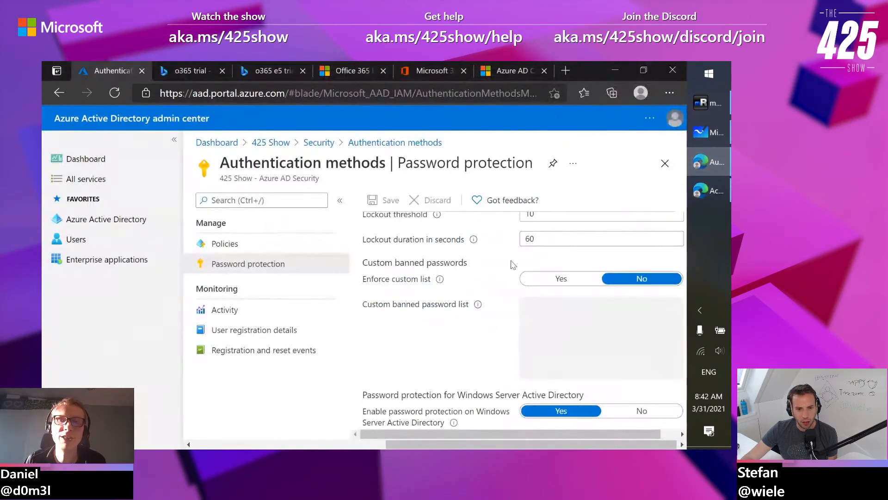
left_click(558, 282)
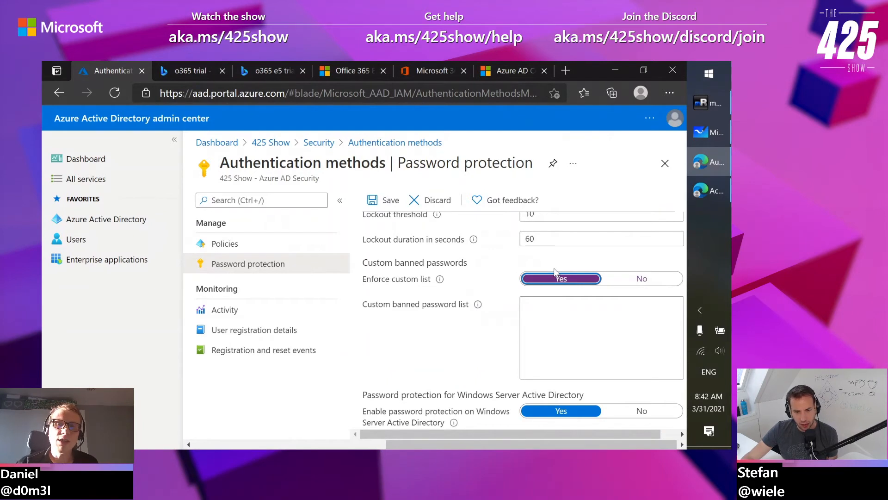
left_click(564, 333)
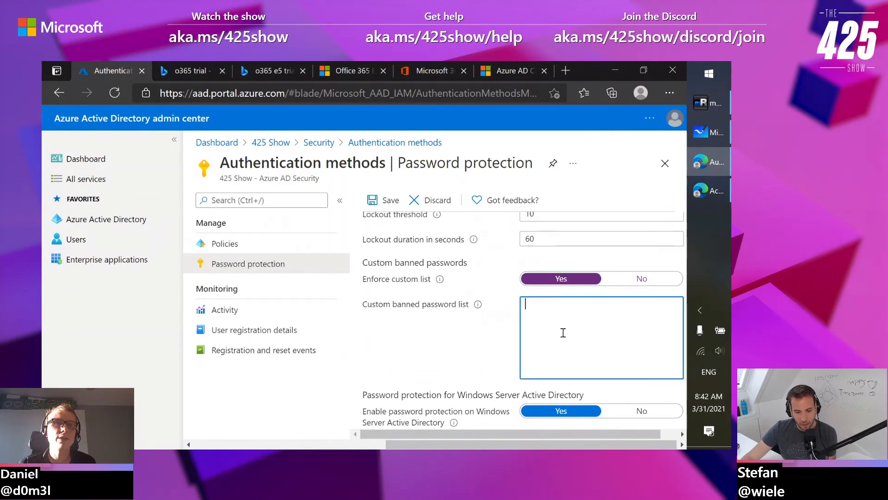
type("Stefan")
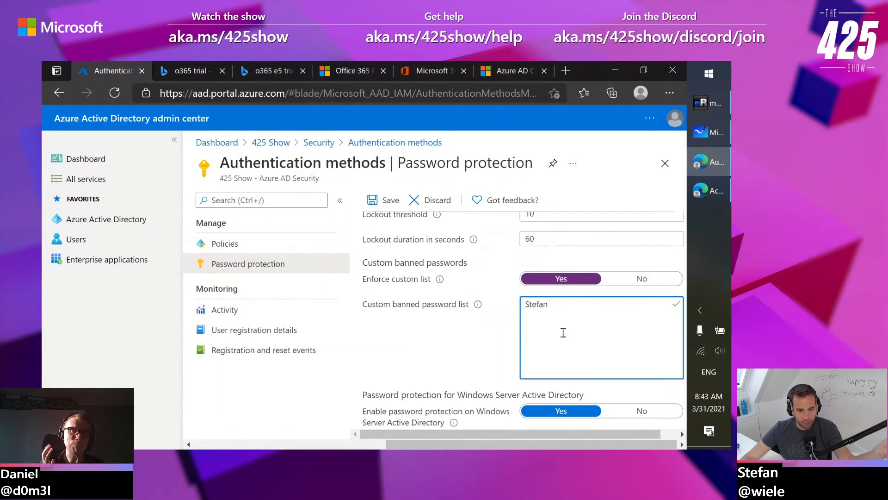
Add two common password variants on separate lines of the custom banned password list.
key("Return")
type("P@ssw0rd")
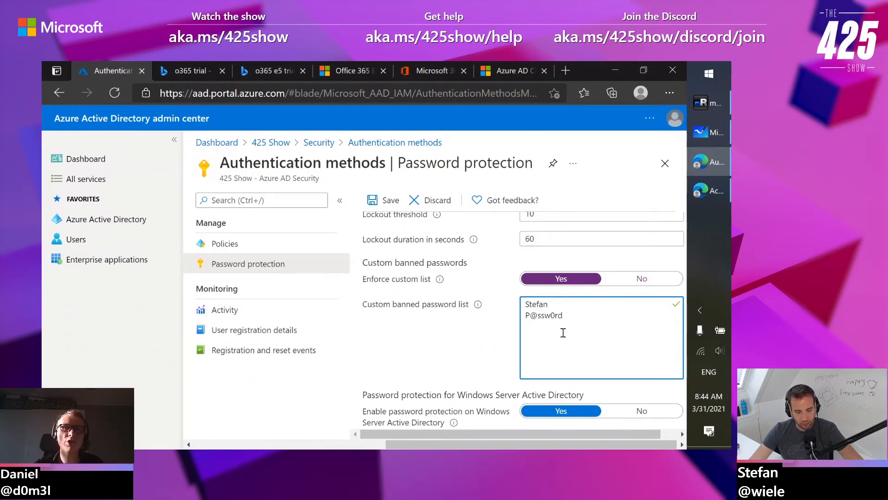
key("Return")
type("p")
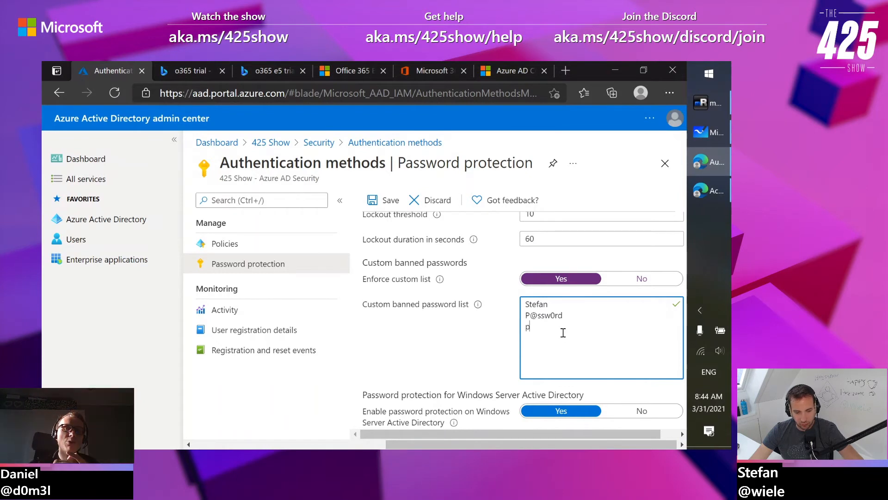
type("asswor")
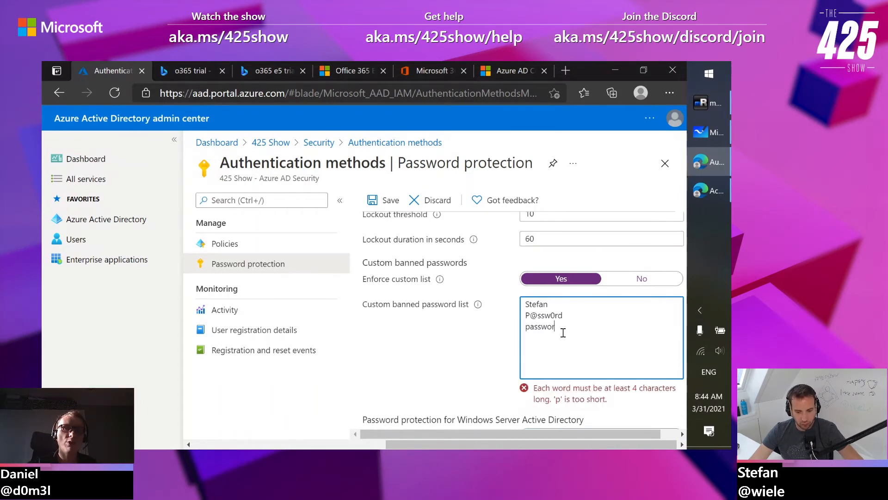
type("d")
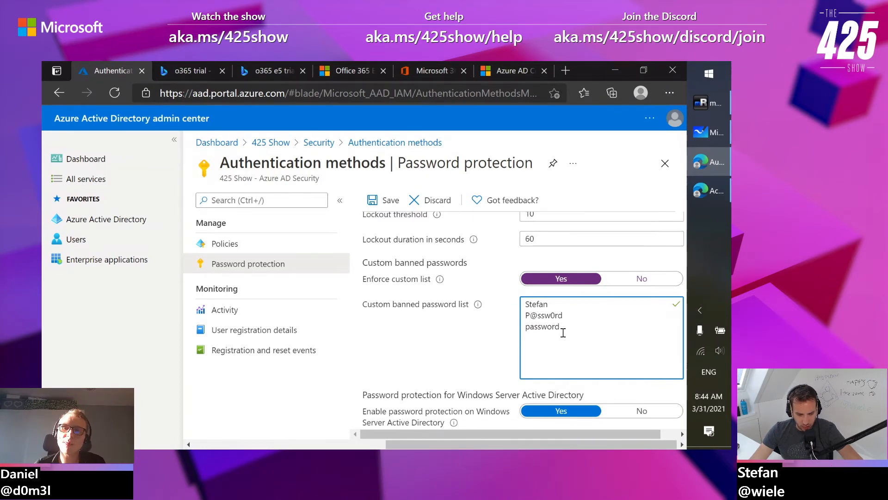
scroll(520, 366, "down", 1)
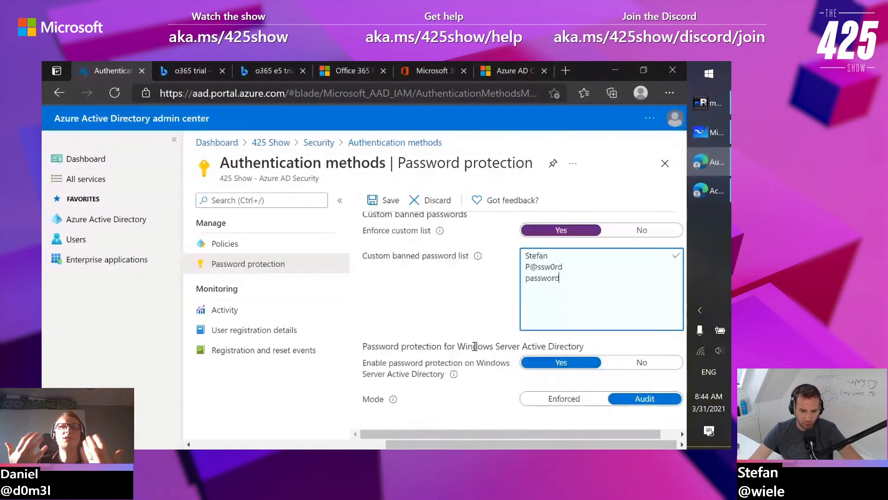
Open the Microsoft Docs article on planning and deploying on-premises Azure AD Password Protection from the admin center and view its contents list.
left_click(720, 185)
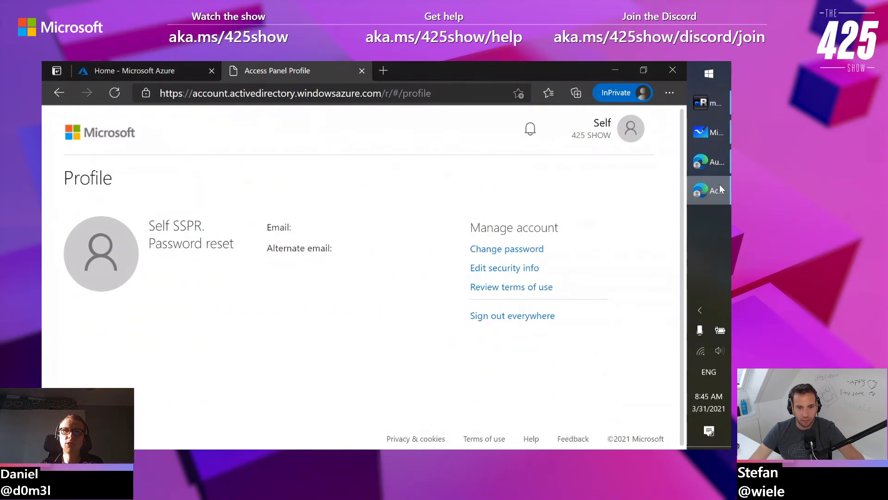
left_click(713, 162)
left_click(211, 183)
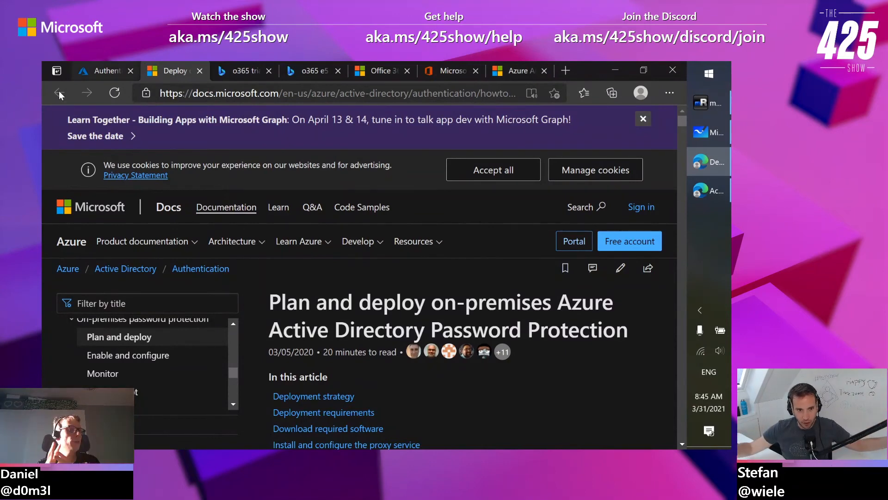
left_click(111, 70)
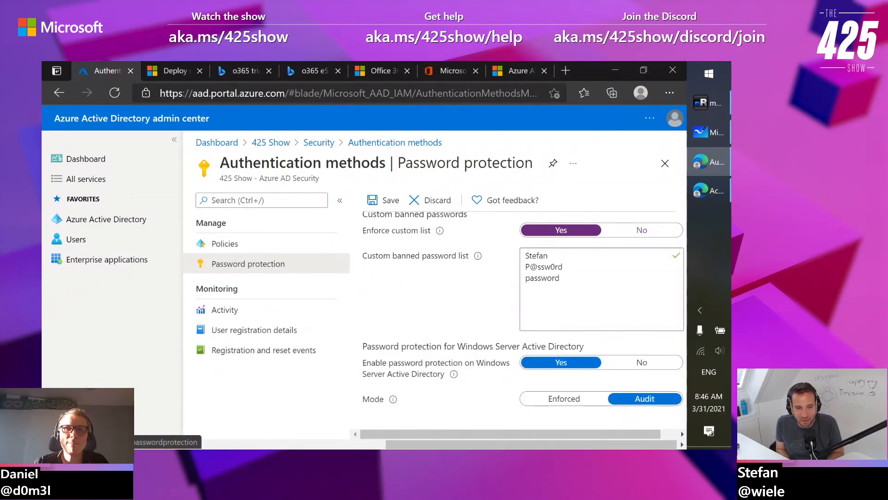
left_click(188, 72)
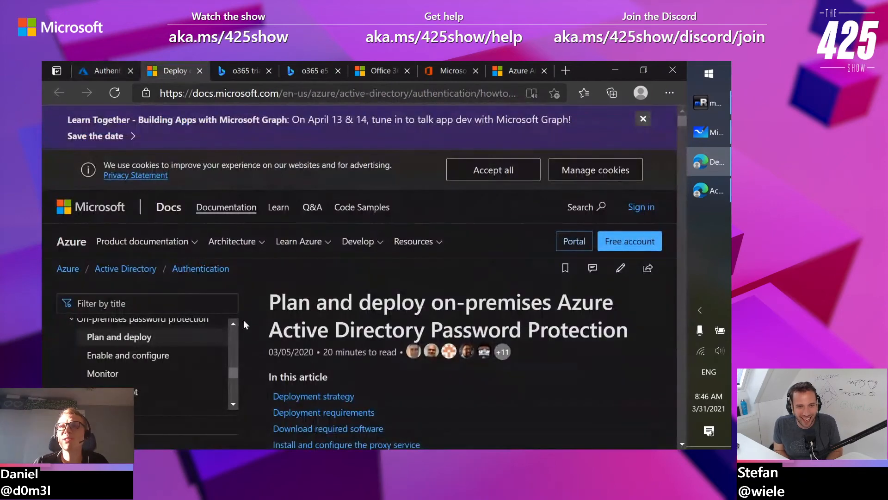
scroll(354, 326, "down", 2)
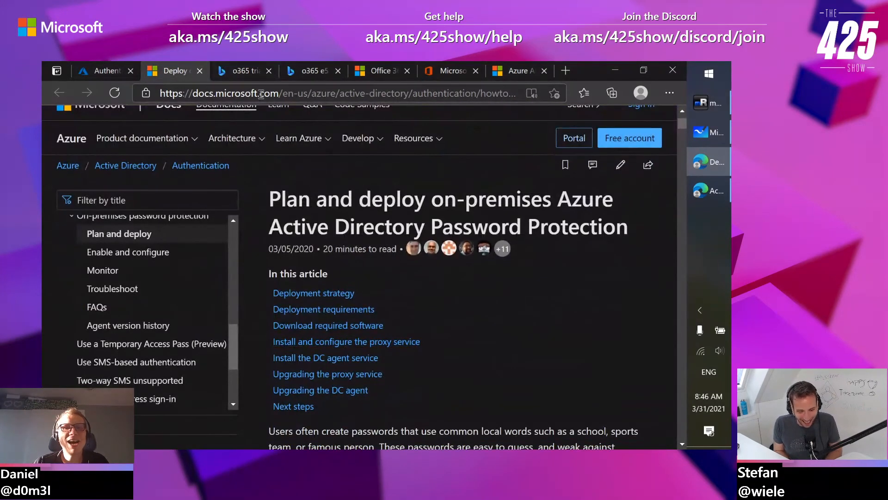
Copy the article's address and open it in Internet Explorer on the DC-new server session in mRemoteNG.
left_click(261, 94)
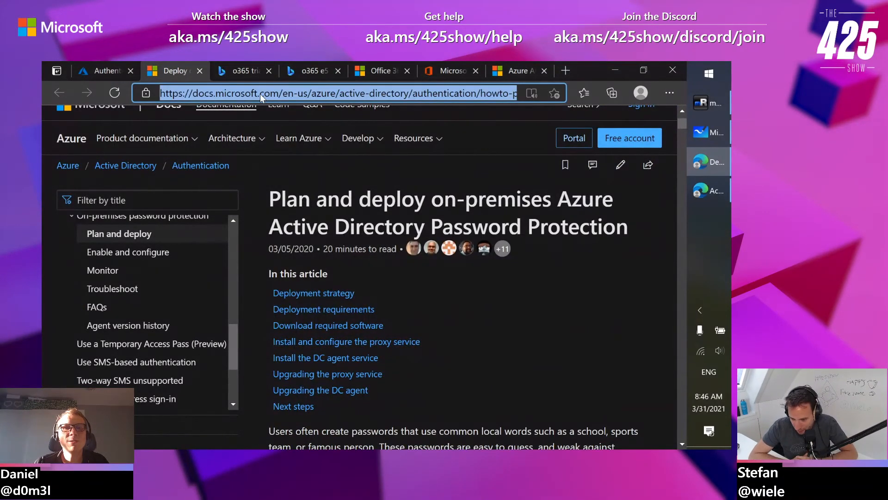
left_click(716, 96)
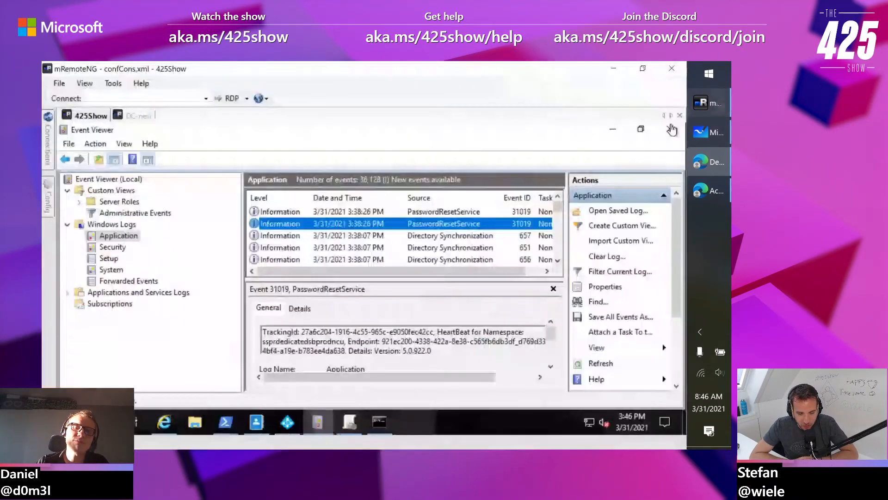
left_click(139, 116)
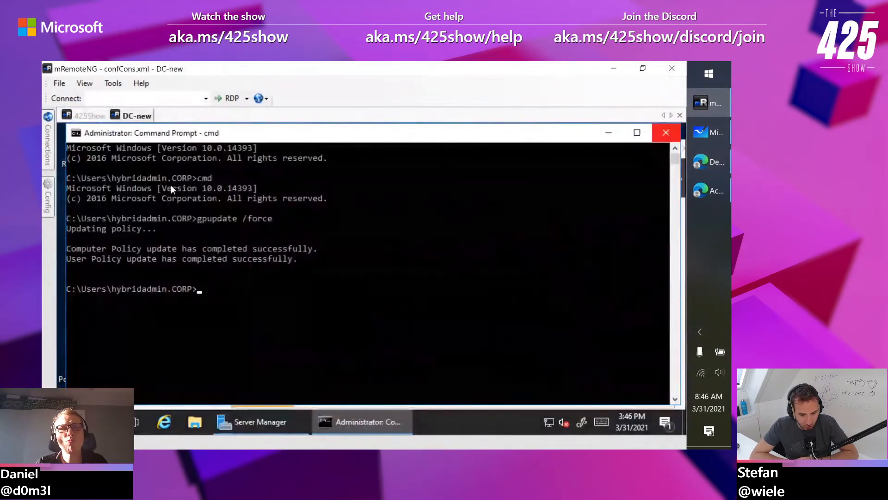
left_click(158, 428)
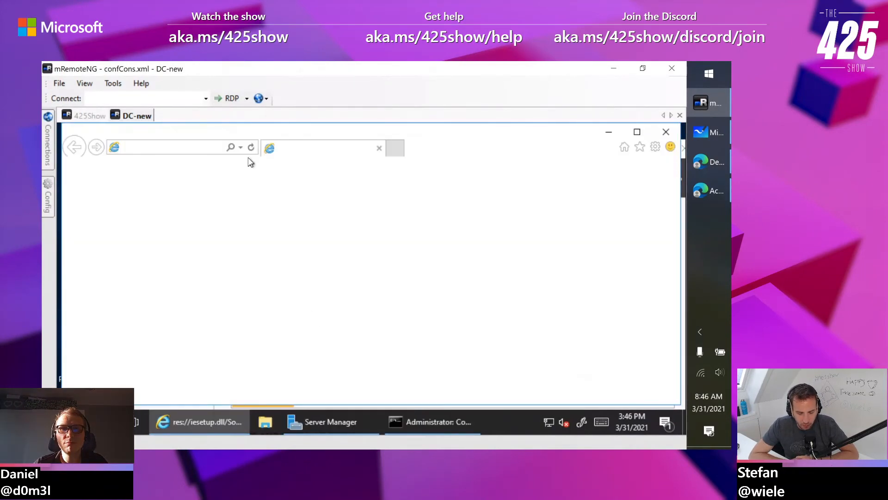
left_click(156, 146)
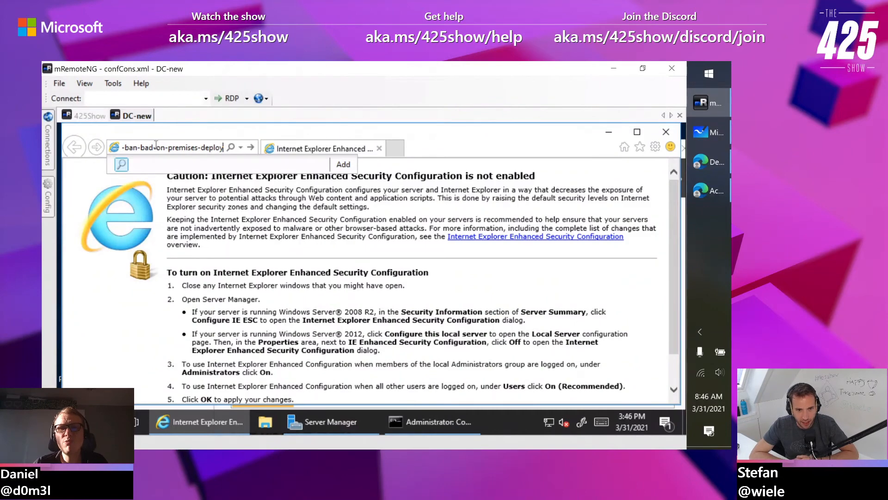
key("Return")
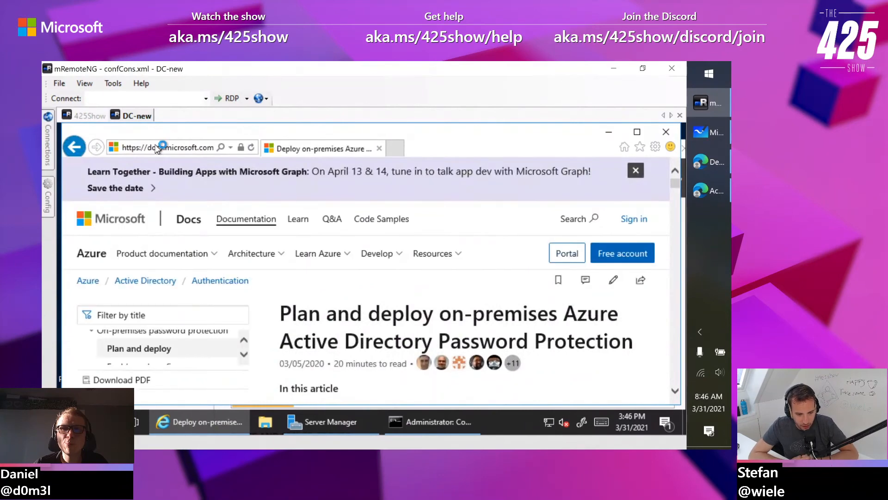
Read the article's introduction and examine the on-premises component diagram under Deployment strategy.
scroll(396, 340, "down", 3)
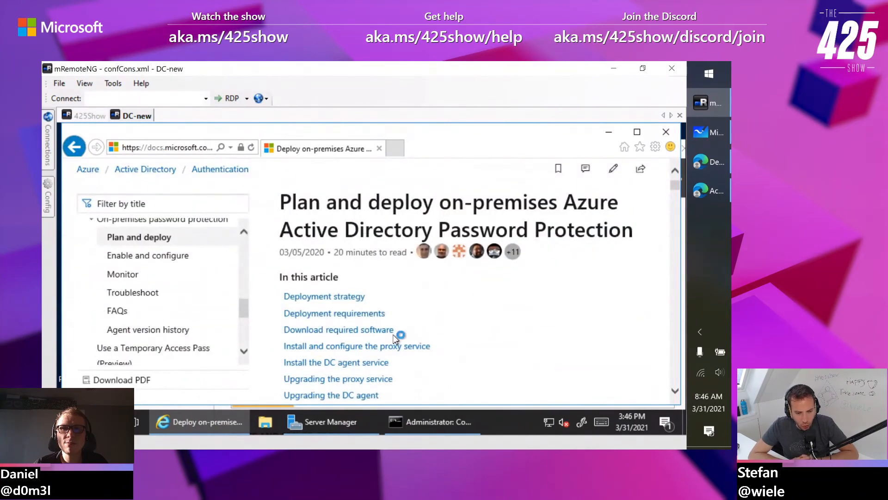
scroll(396, 341, "down", 2)
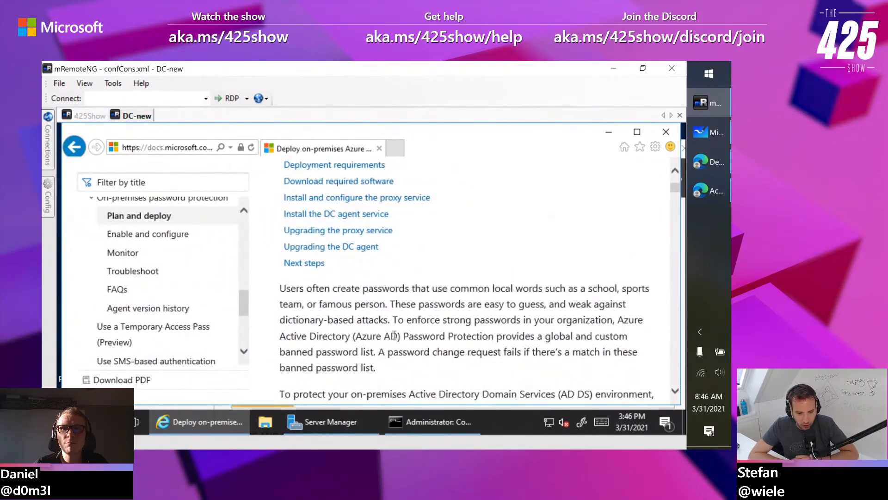
scroll(394, 335, "down", 2)
scroll(394, 335, "down", 4)
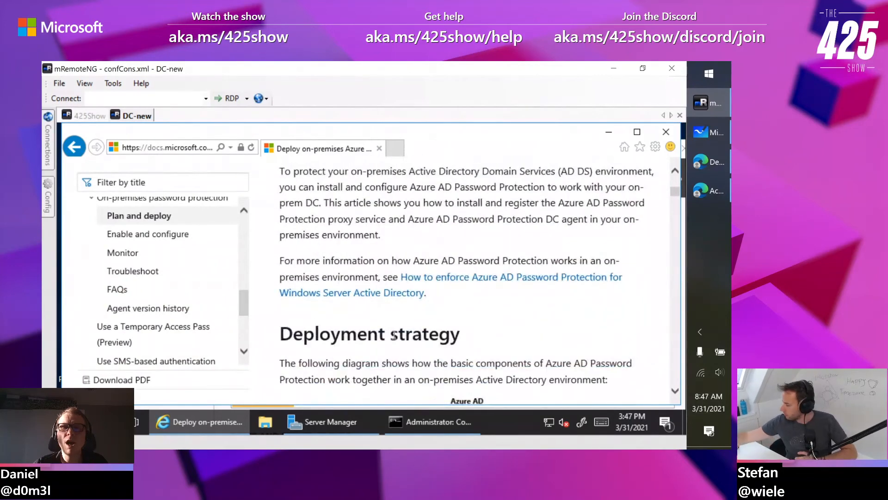
scroll(416, 318, "down", 3)
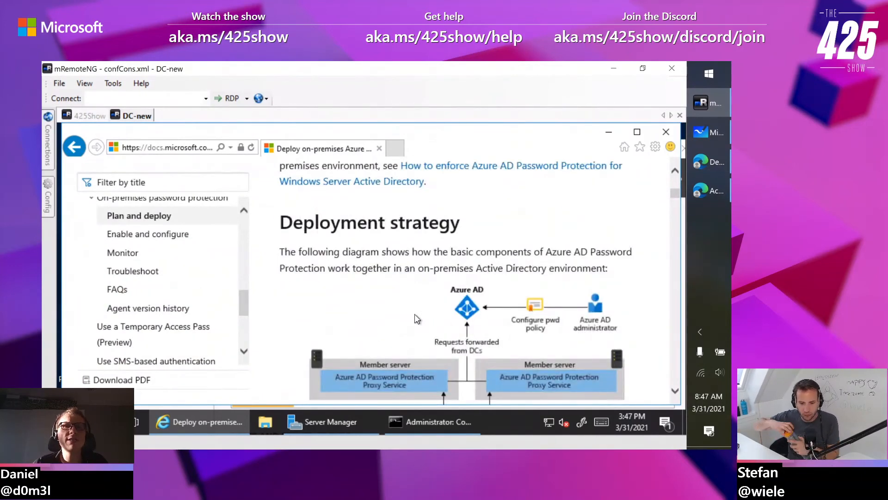
scroll(416, 319, "down", 3)
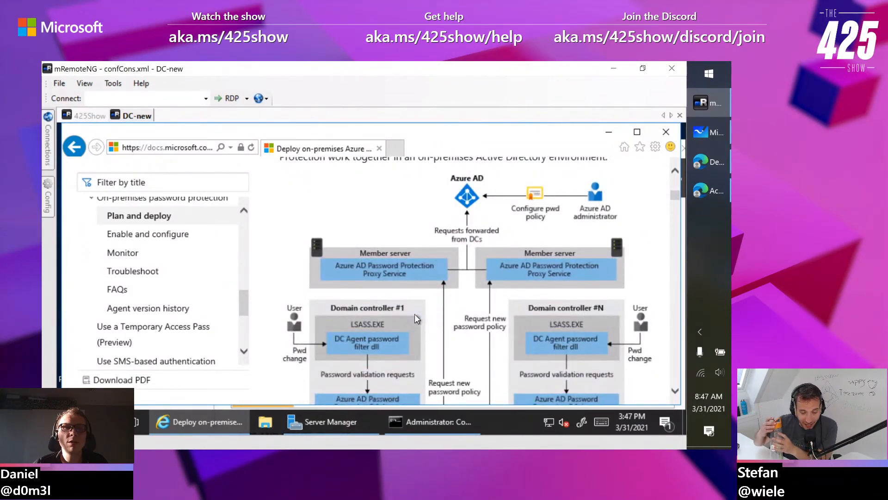
Select AzureADPasswordProtectionProxySetup.exe and AzureADPasswordProtectionDCAgentSetup.msi on the download page and start the download.
left_click(81, 259)
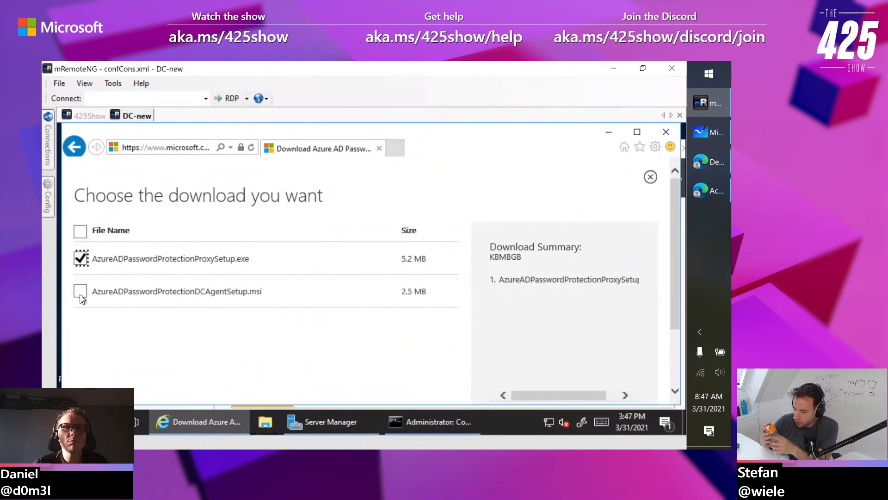
left_click(80, 291)
scroll(535, 358, "down", 2)
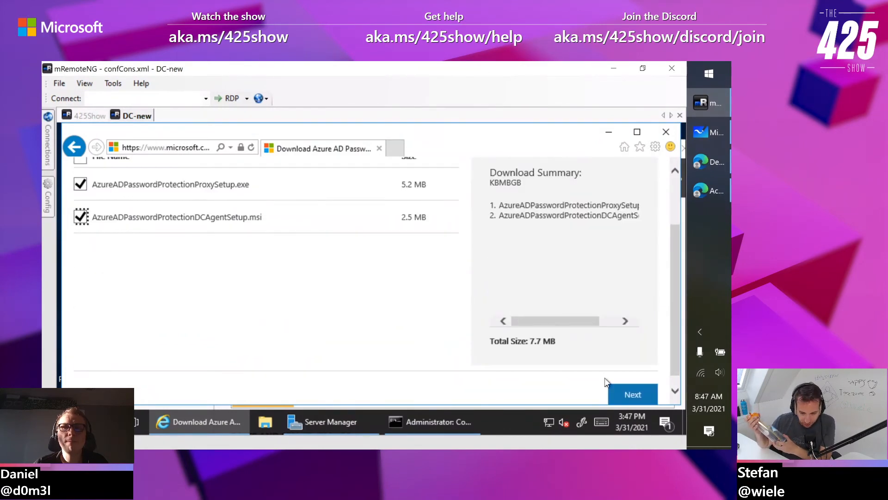
left_click(631, 393)
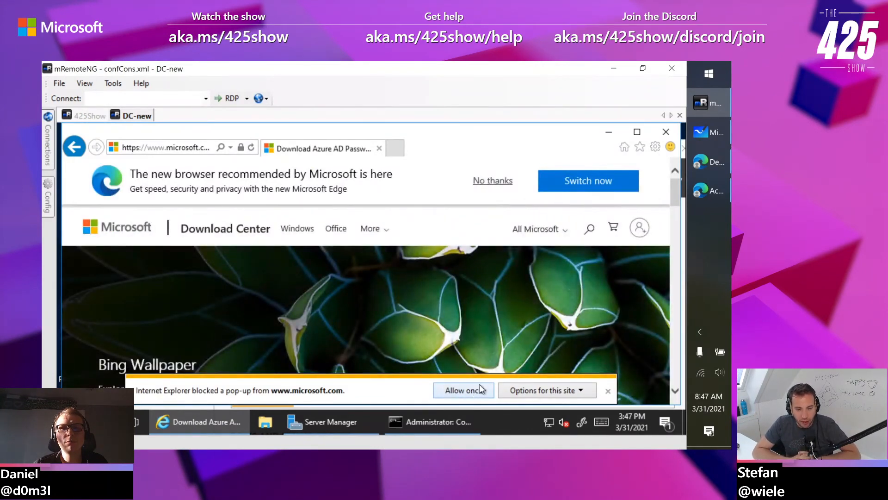
Dismiss the blocked pop-up notice and check the server's Downloads folder for the installers.
left_click(609, 392)
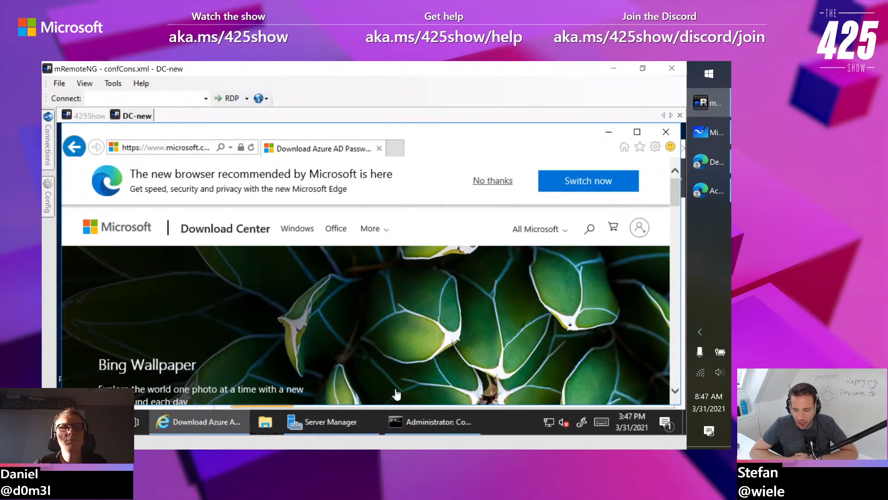
scroll(298, 376, "down", 3)
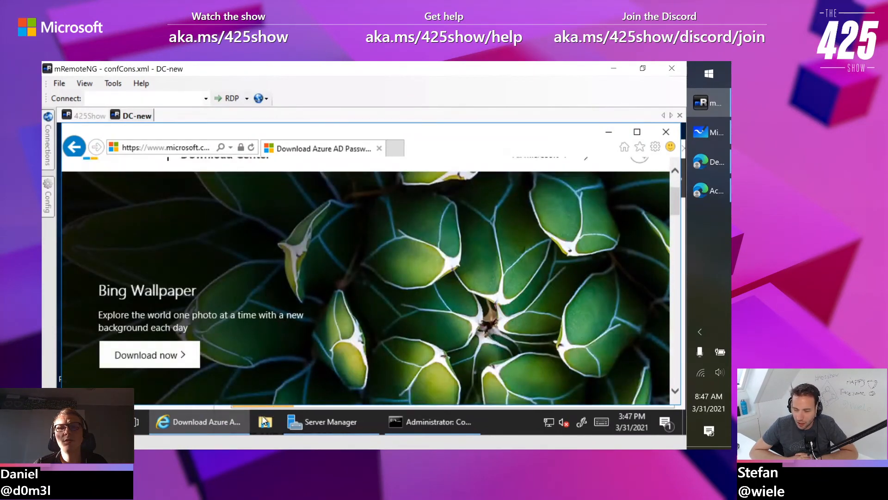
left_click(258, 420)
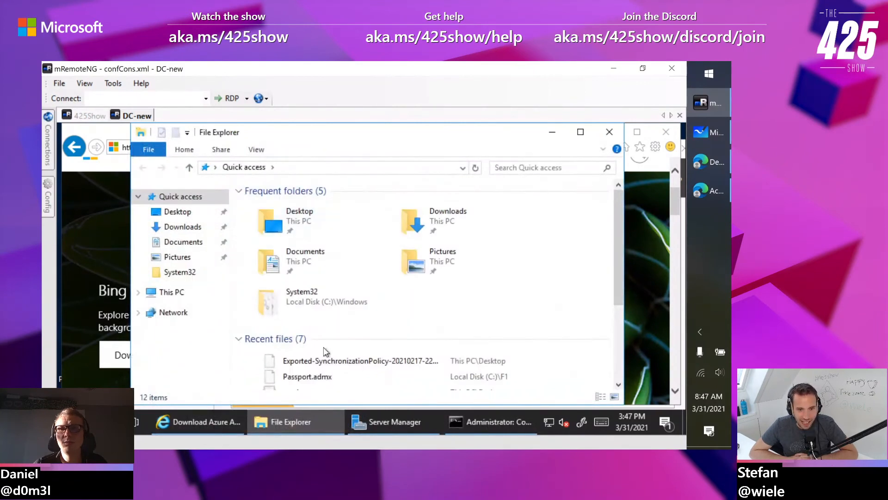
left_click(190, 227)
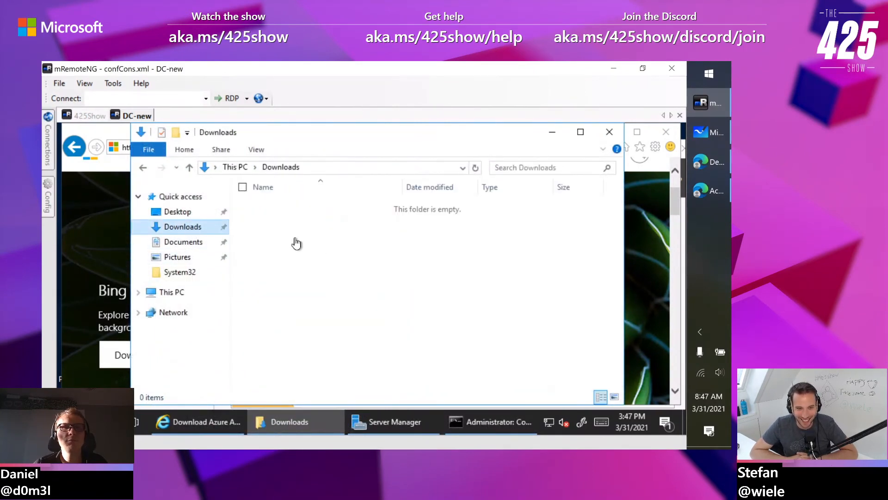
left_click(645, 266)
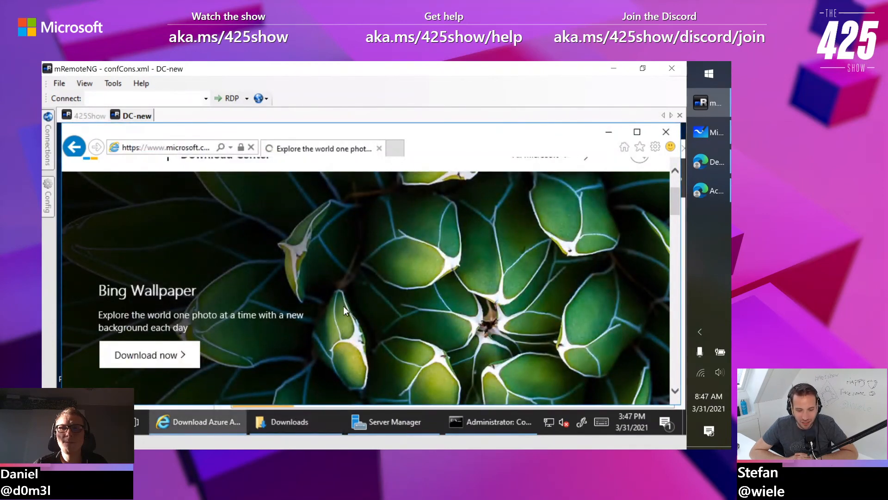
scroll(423, 270, "down", 5)
scroll(424, 270, "up", 5)
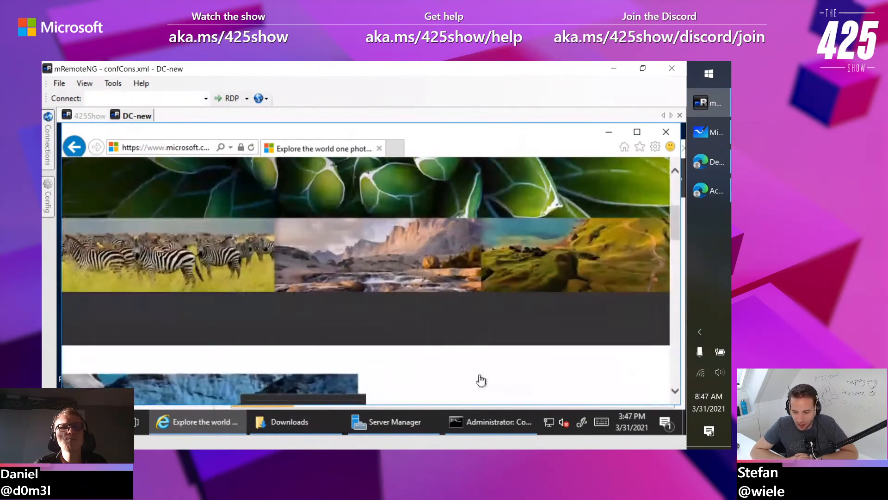
left_click(73, 147)
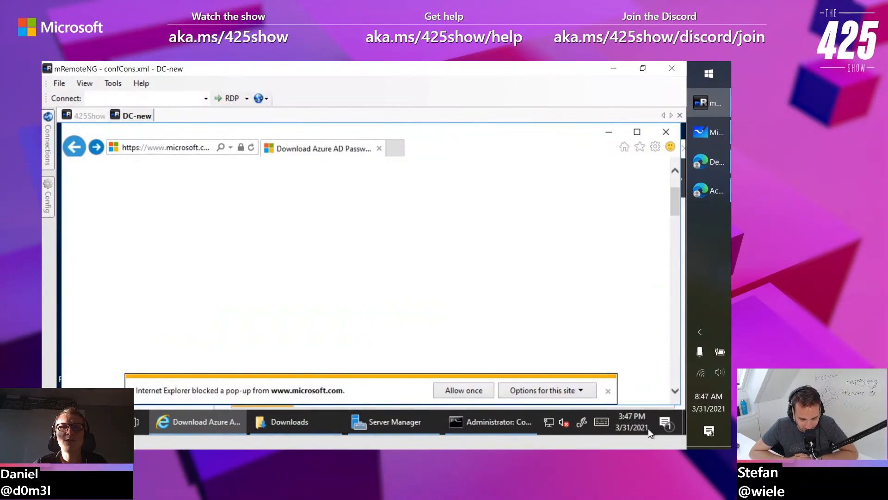
left_click(546, 391)
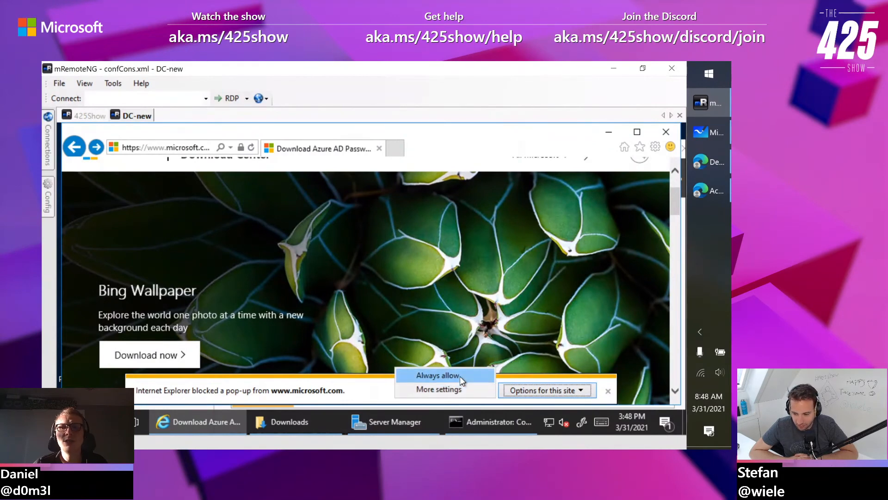
left_click(460, 376)
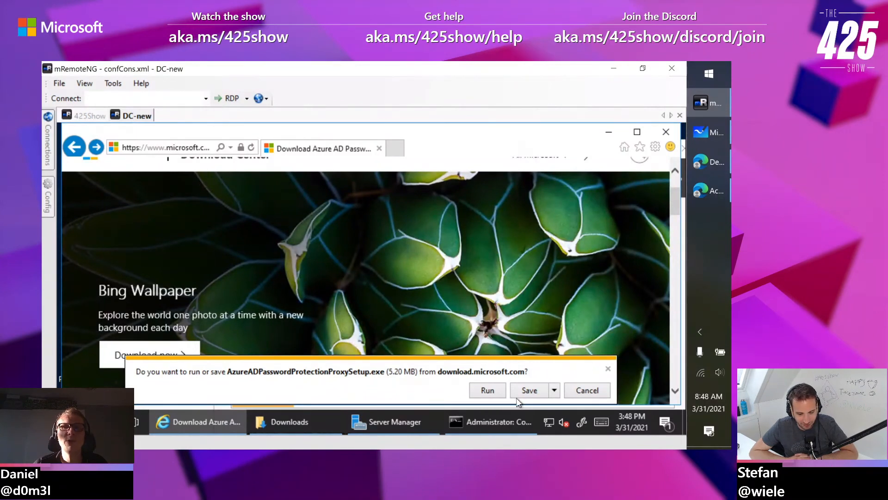
Run AzureADPasswordProtectionProxySetup.exe, accept the license terms and try to install the proxy bundle.
left_click(490, 391)
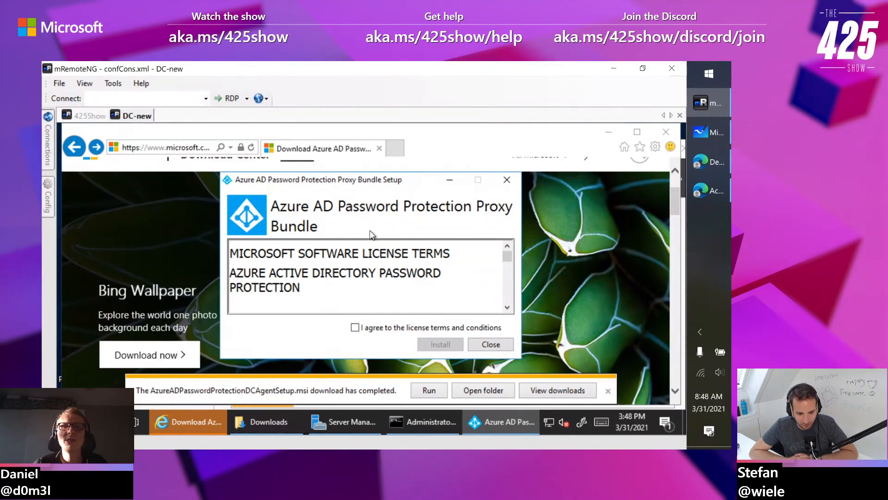
left_click(413, 331)
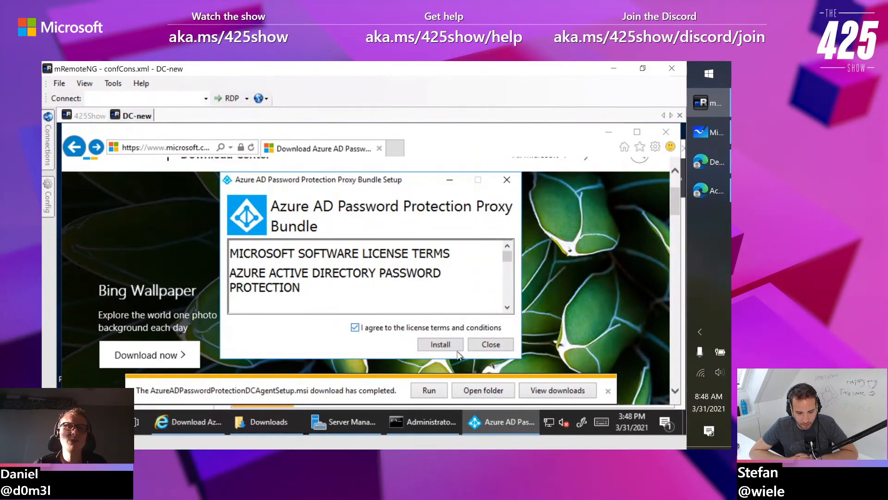
left_click(446, 342)
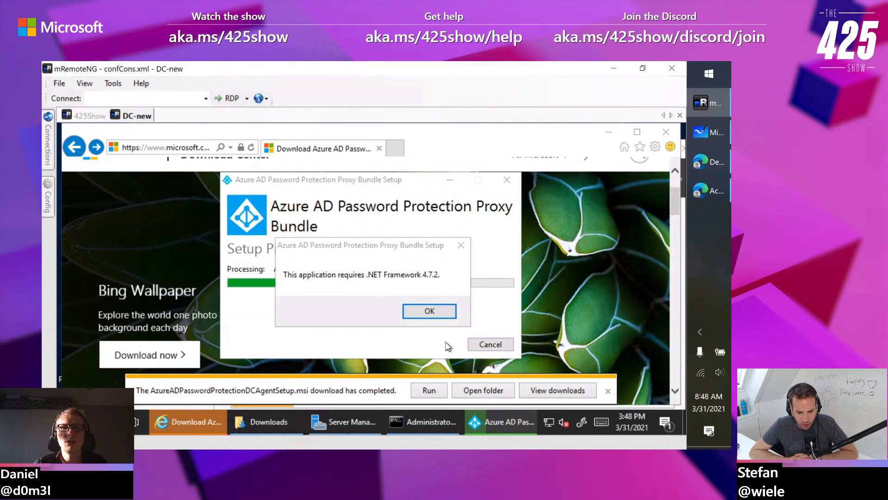
left_click(438, 312)
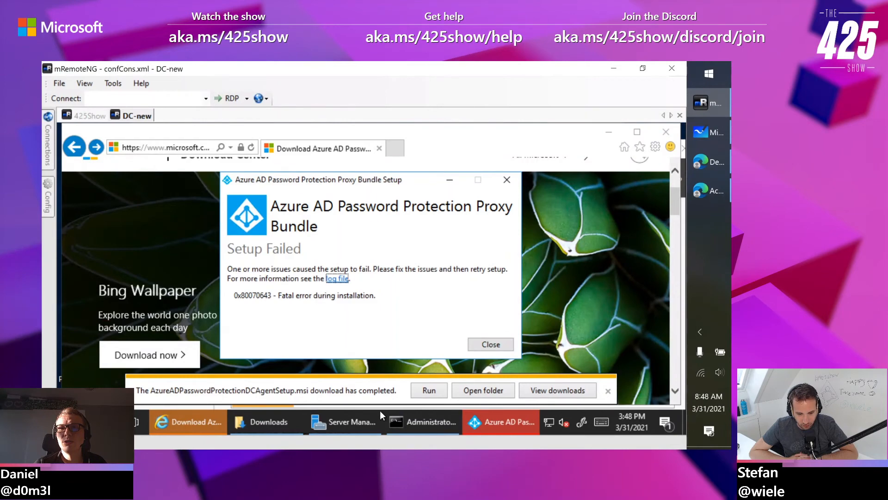
Switch to Server Manager and start the Add Roles and Features Wizard.
left_click(346, 418)
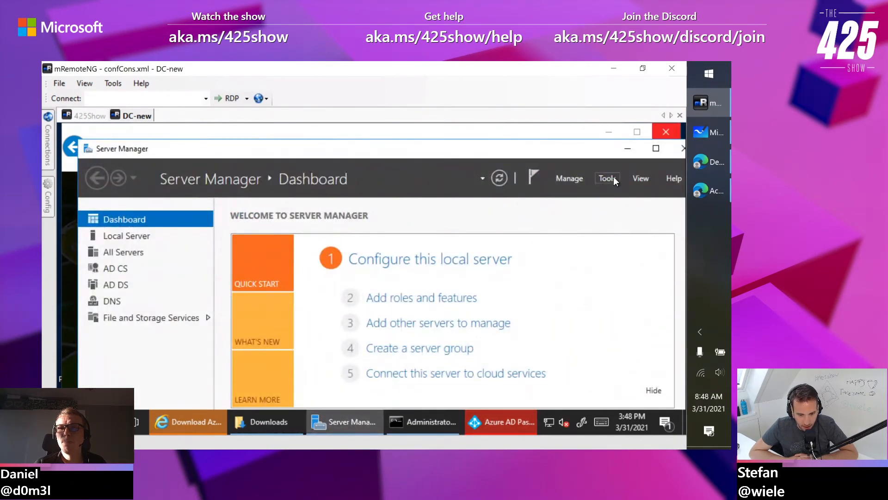
left_click(614, 181)
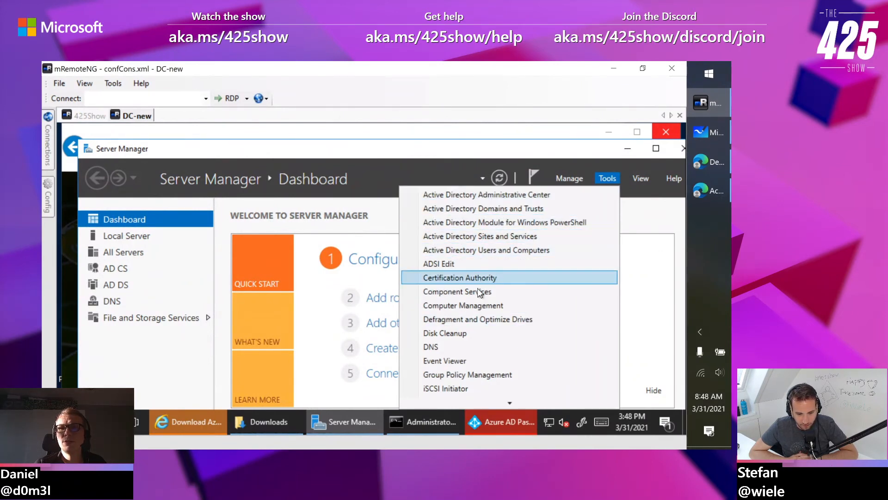
scroll(492, 259, "down", 2)
scroll(502, 283, "up", 2)
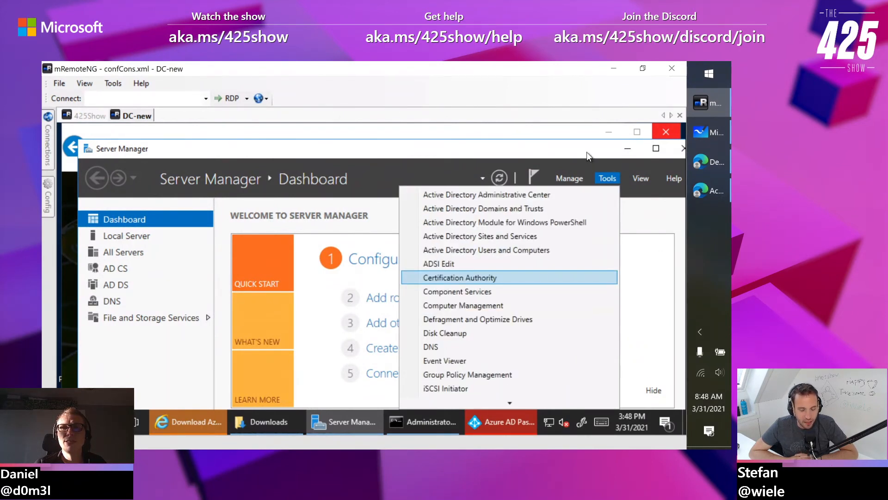
left_click(567, 179)
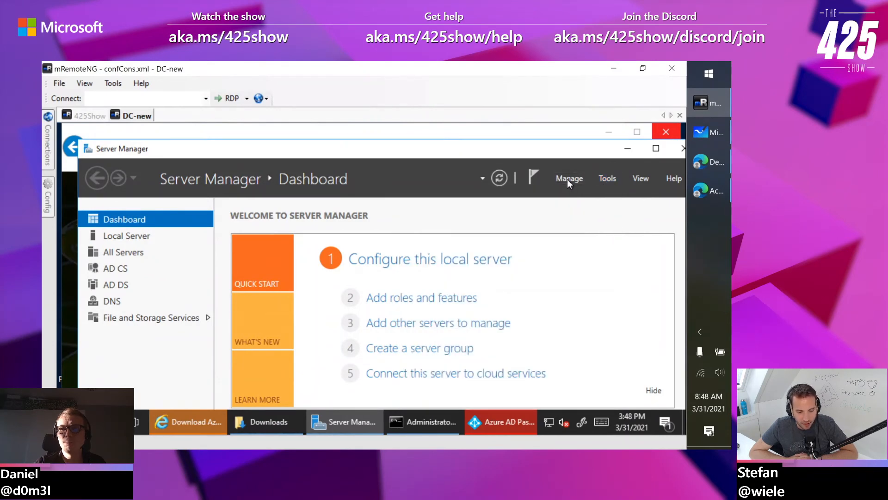
left_click(568, 179)
left_click(530, 194)
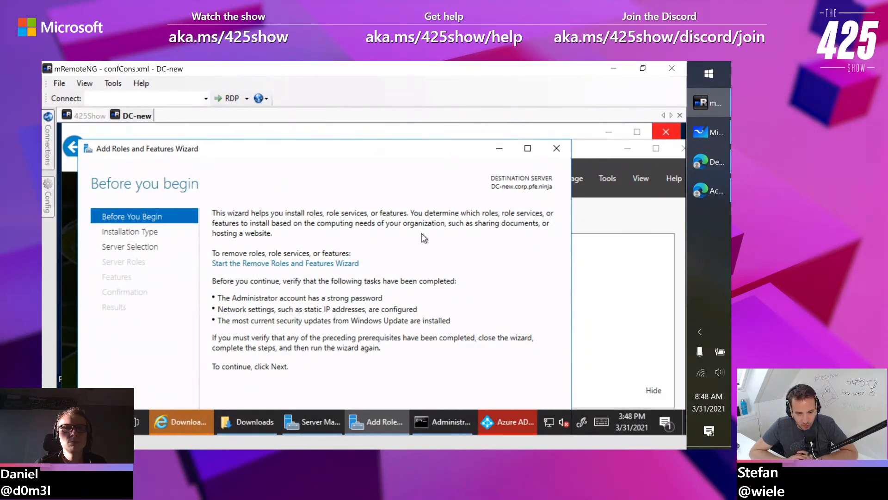
left_click_drag(423, 148, 400, 138)
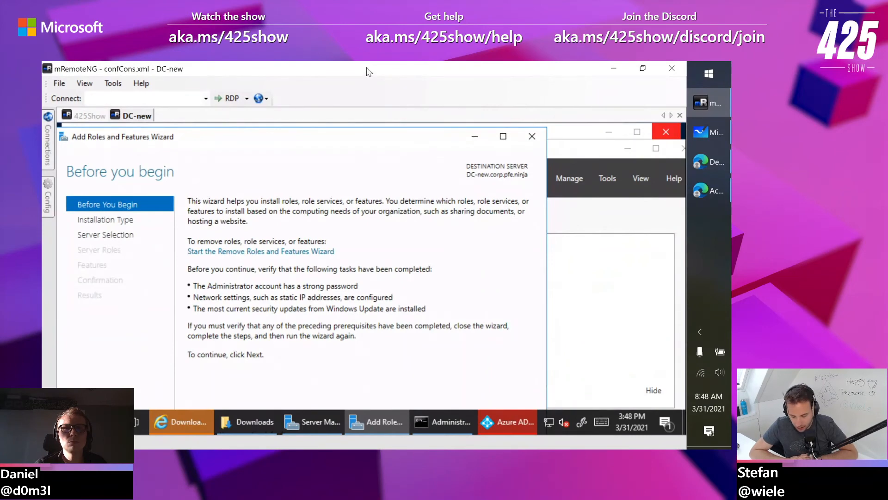
Keep role-based installation on DC-new.corp.pfe.ninja, leave the server roles as they are and proceed to the feature selection.
key("Return")
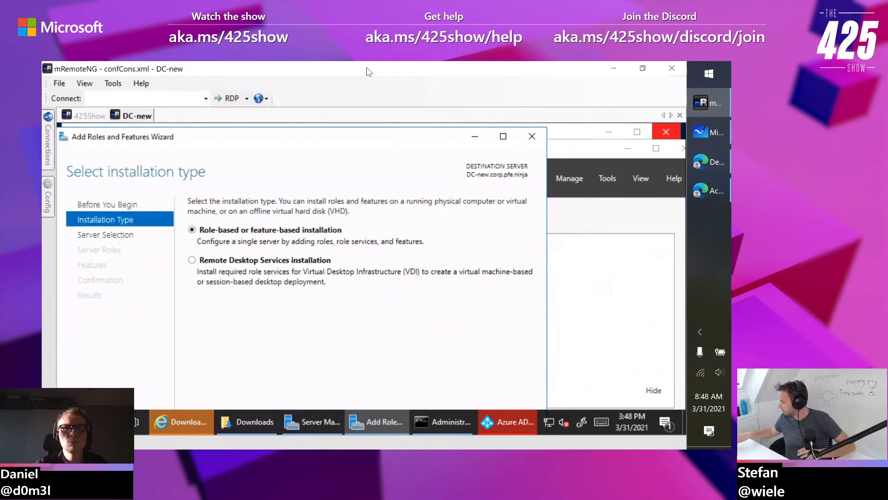
key("Return")
key("Return")
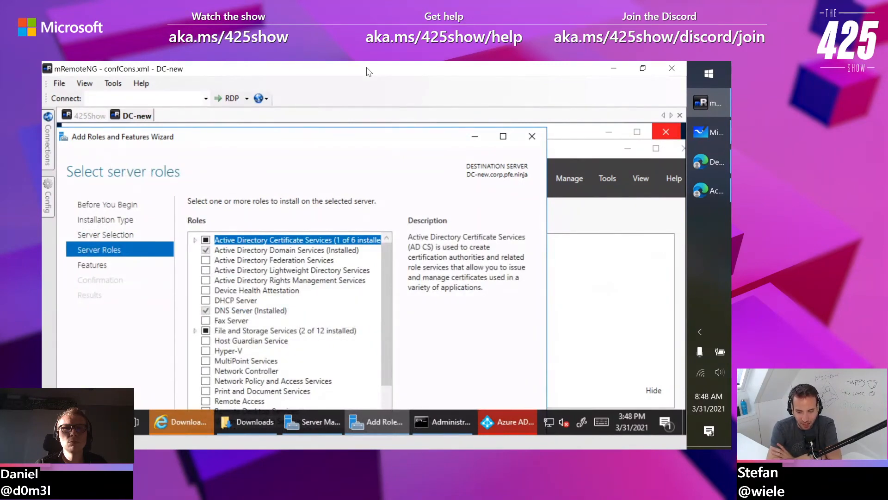
key("Right")
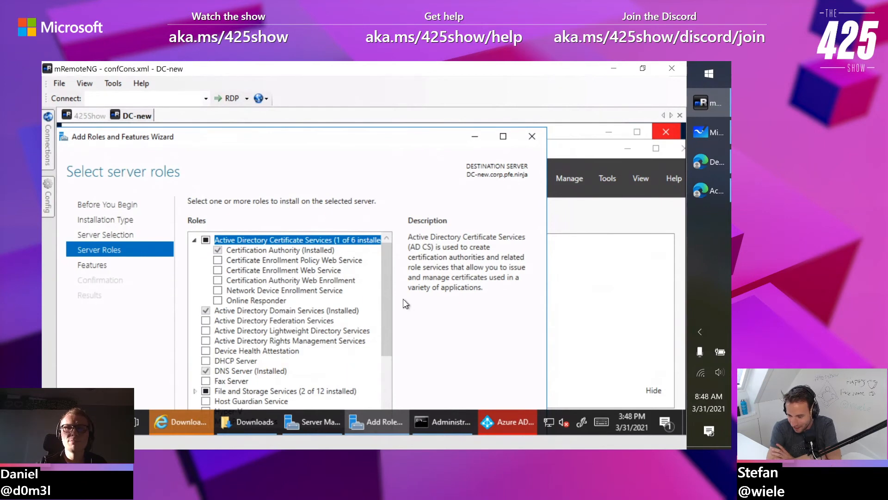
left_click(99, 266)
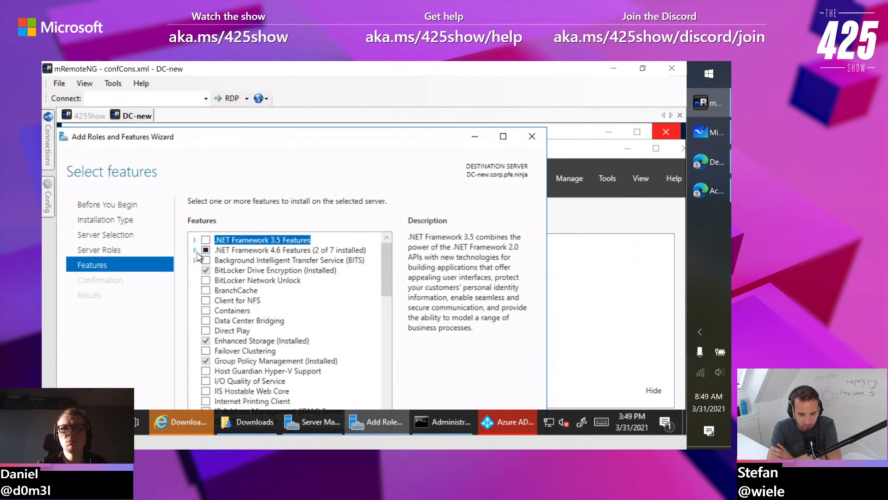
Select .NET Framework 3.5 (includes .NET 2.0 and 3.0) as the feature to install and proceed to the confirmation page.
left_click(195, 250)
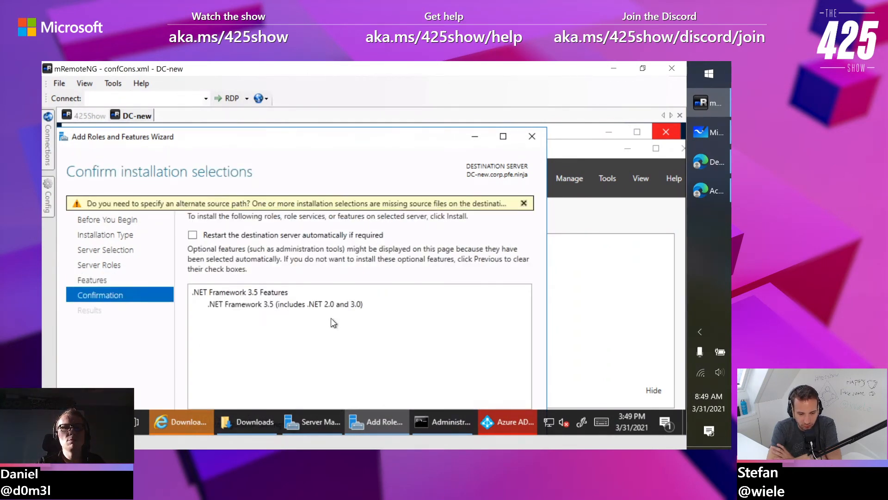
key("Return")
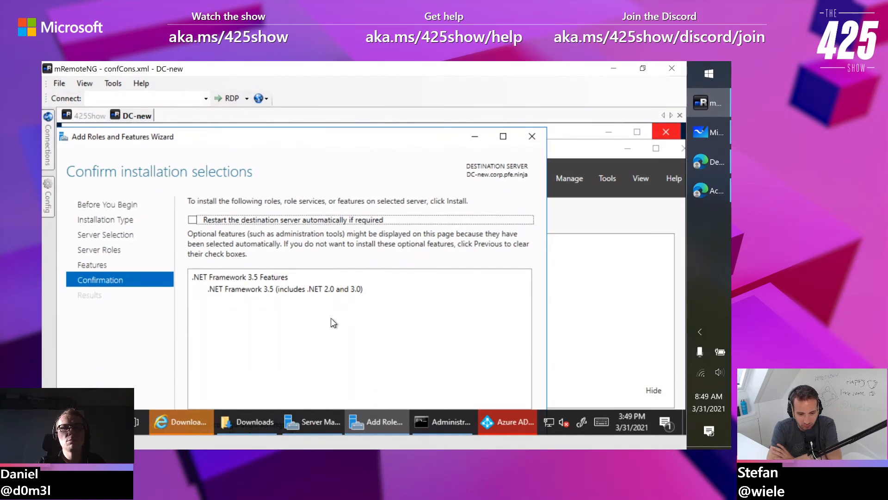
key("Tab")
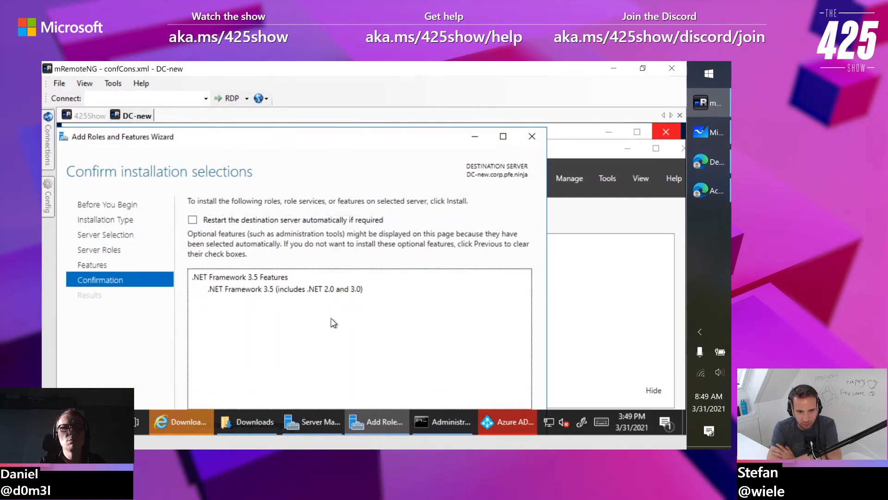
key("Tab")
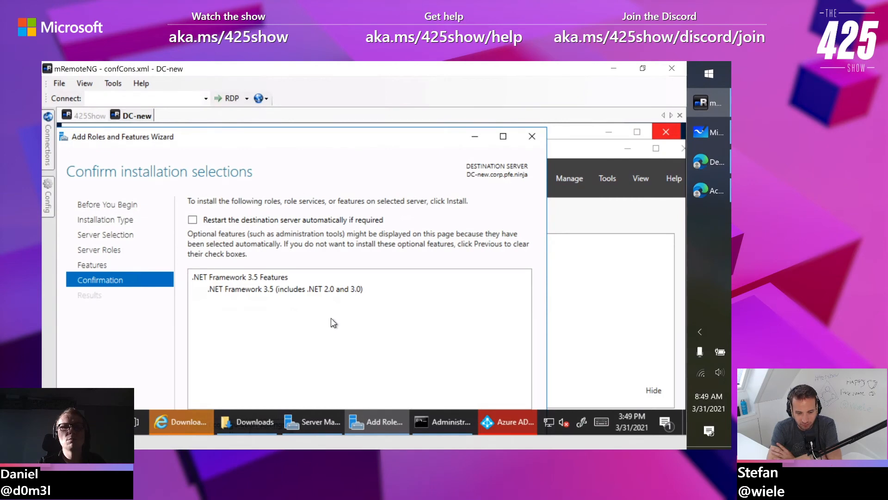
key("Return")
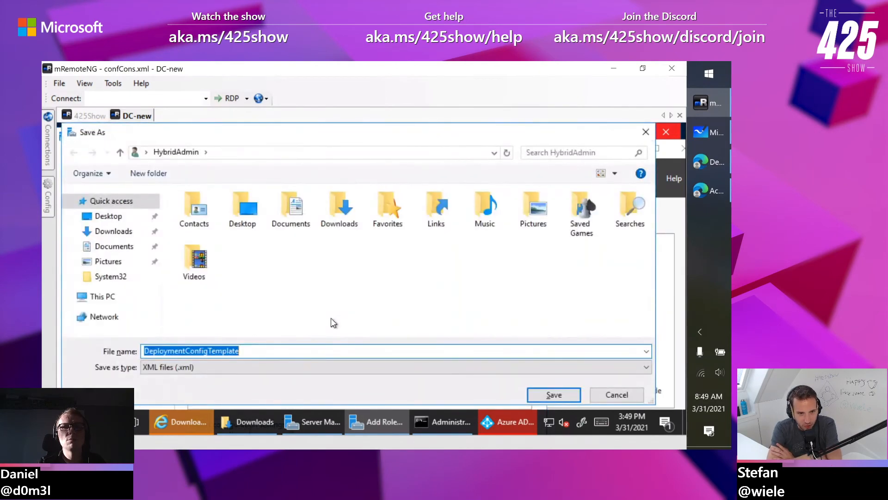
key("Escape")
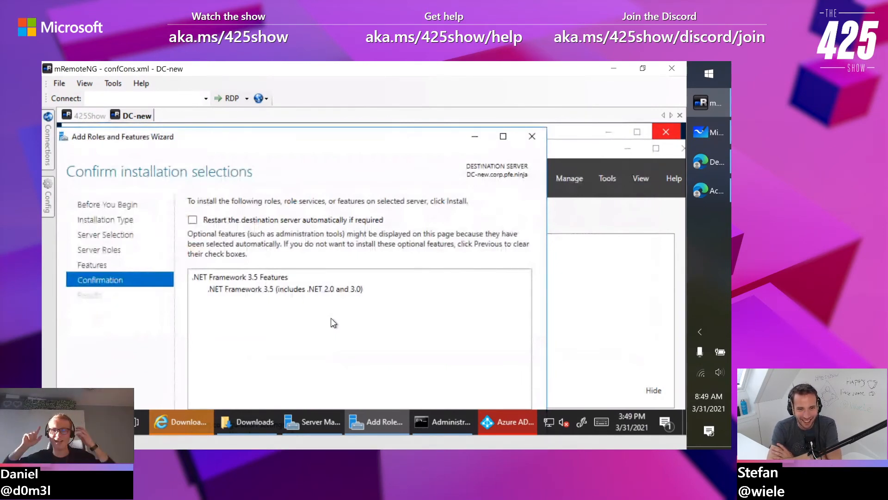
key("Return")
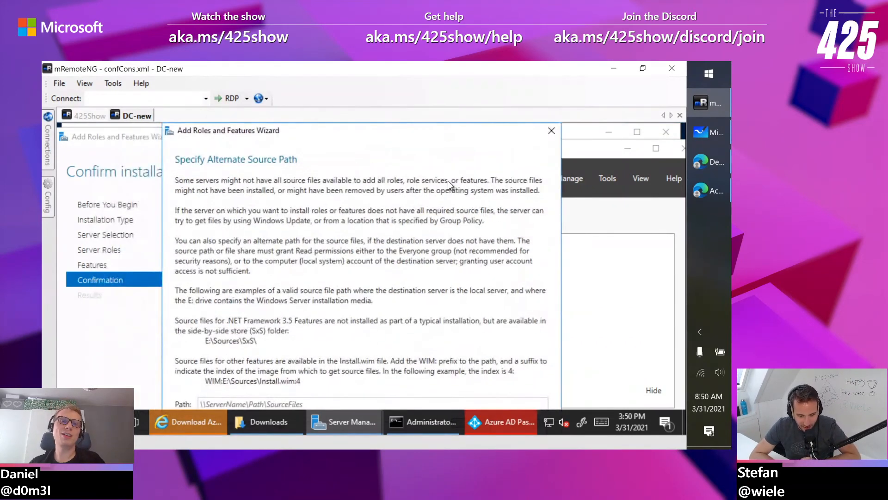
key("Escape")
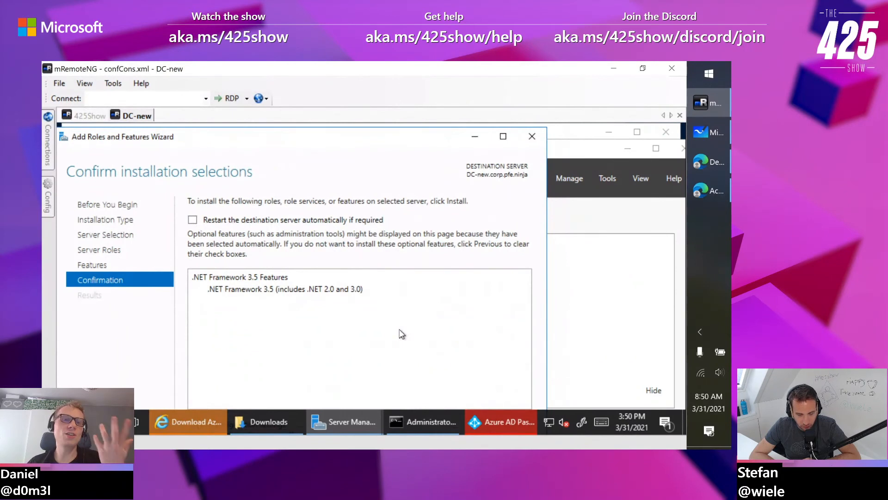
Start installing the .NET Framework 3.5 feature on DC-new.corp.pfe.ninja.
key("alt+i")
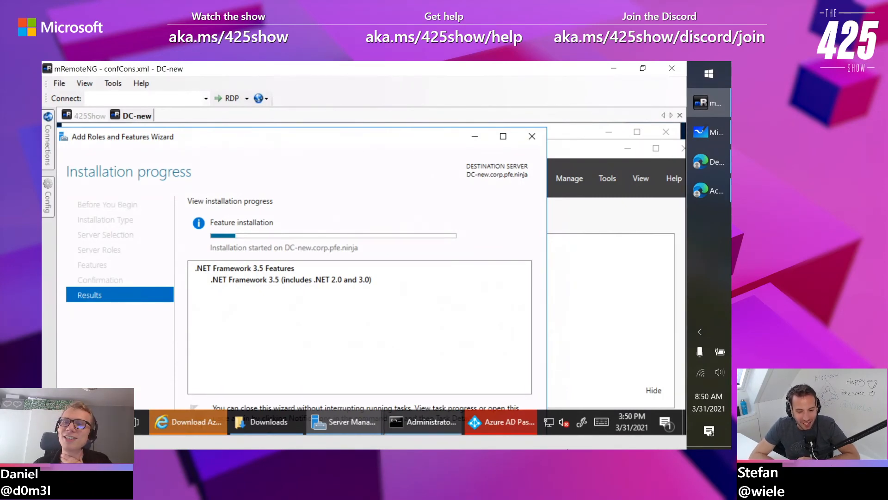
Switch to the 425Show remote session and refresh the Application log in Event Viewer.
left_click(90, 116)
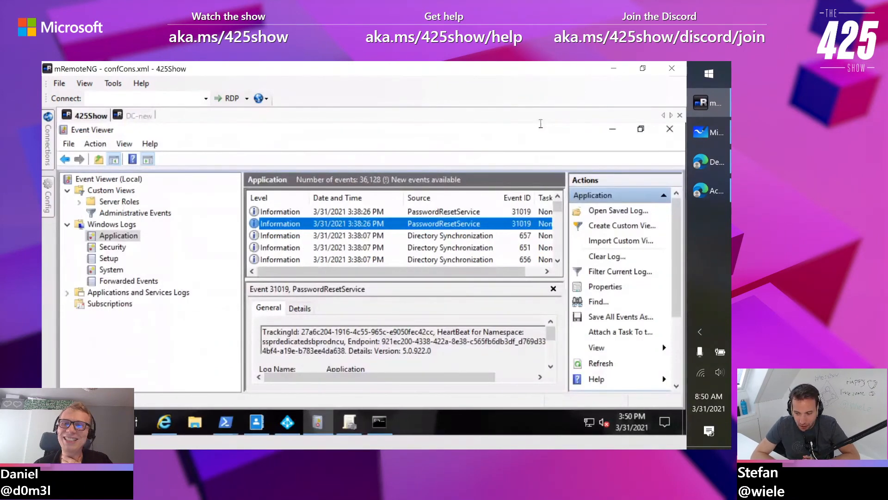
key("F5")
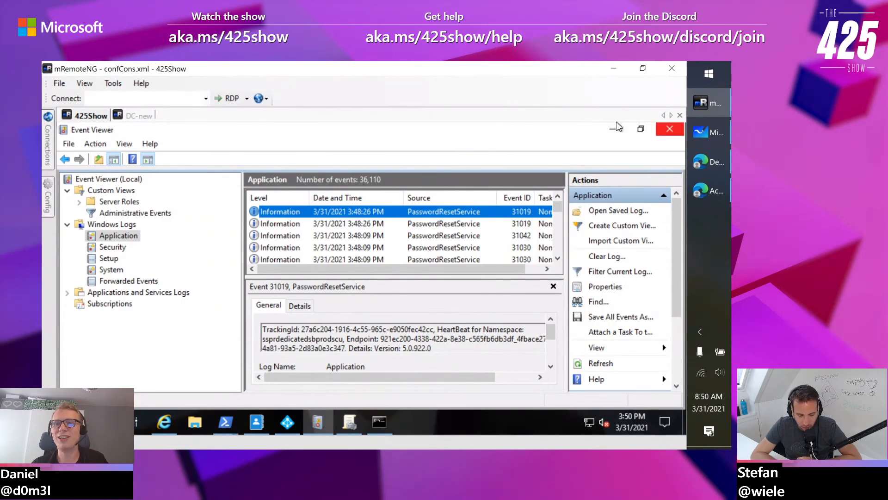
Clear the desktop by minimizing Event Viewer, Active Directory Administrative Center and Group Policy Management and closing Synchronization Rules Editor.
left_click(613, 130)
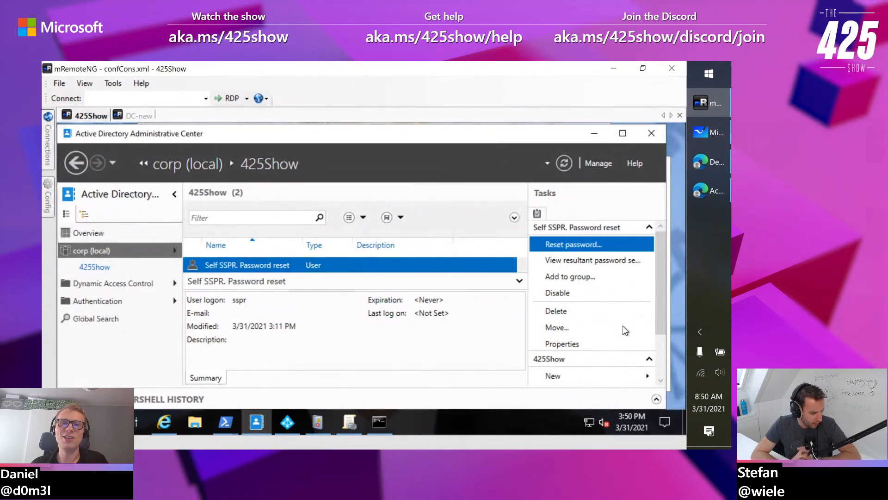
left_click(596, 135)
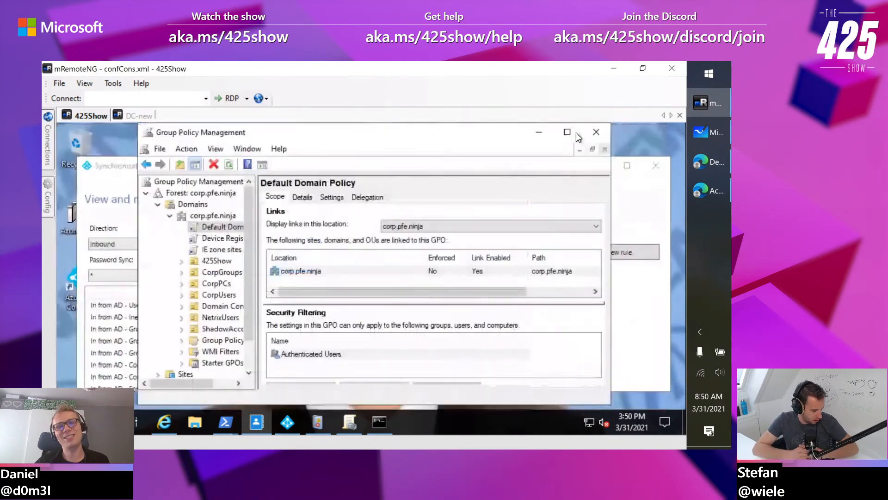
left_click(540, 133)
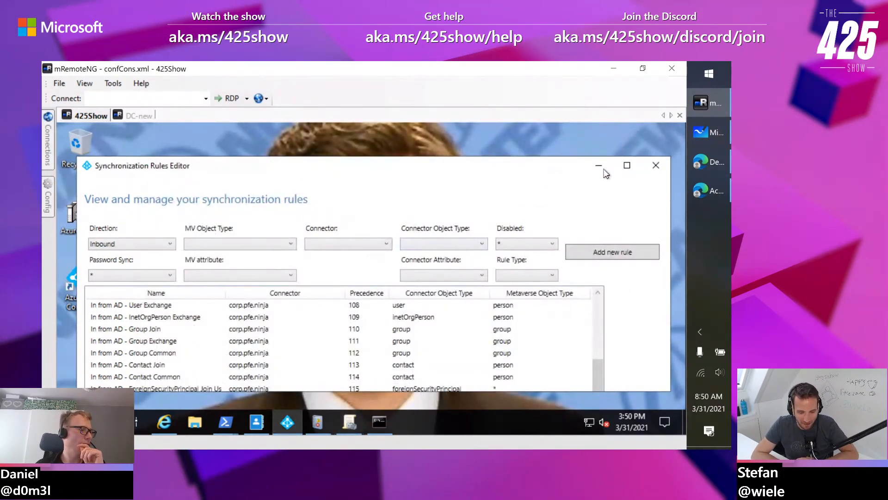
left_click(657, 165)
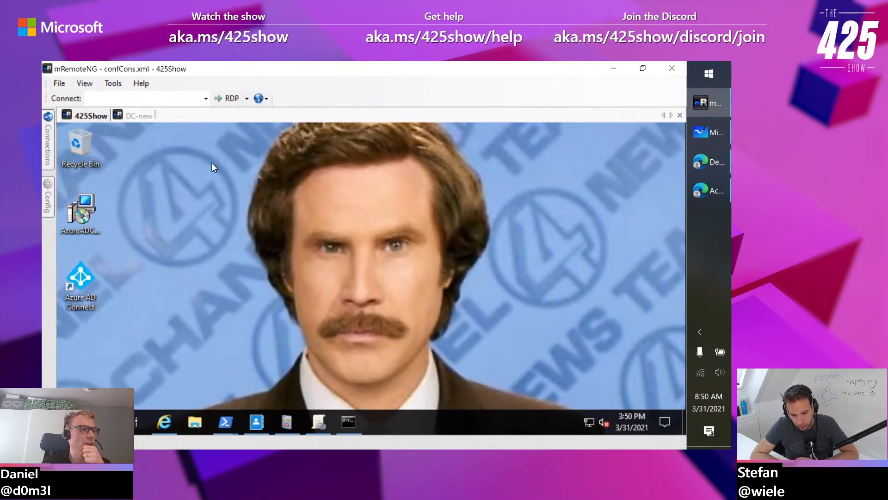
left_click_drag(231, 147, 453, 343)
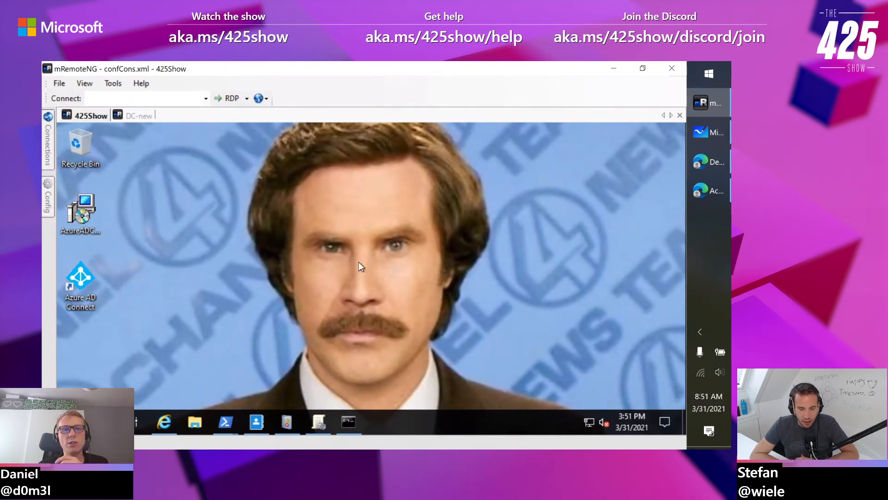
left_click_drag(229, 129, 506, 386)
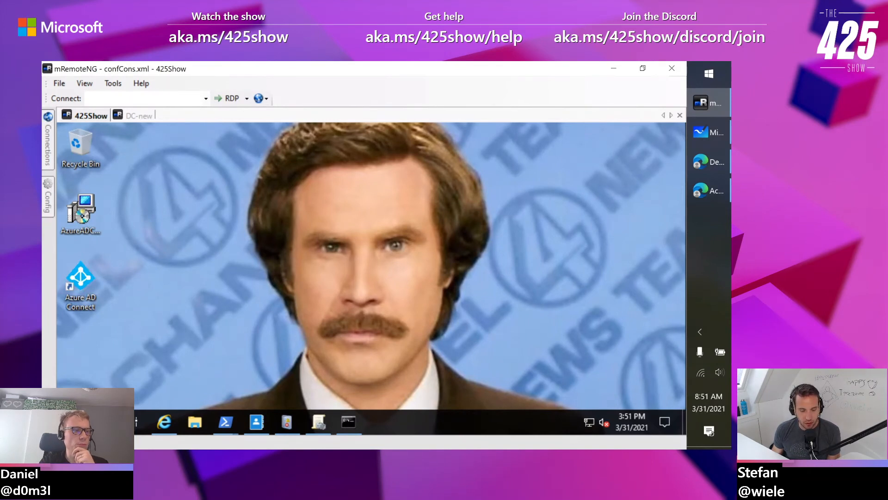
Switch to the Azure Active Directory admin center and open the audit logs of the user Self SSPR. Password reset.
key("alt+Tab")
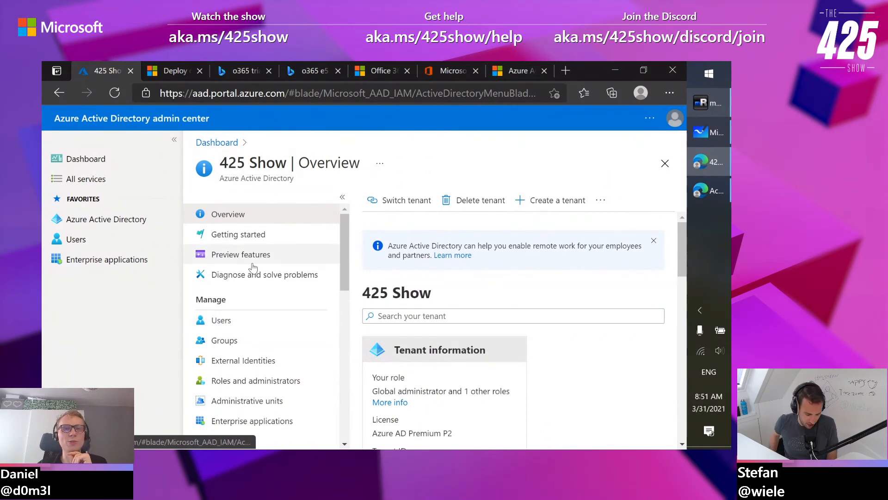
scroll(254, 316, "down", 1)
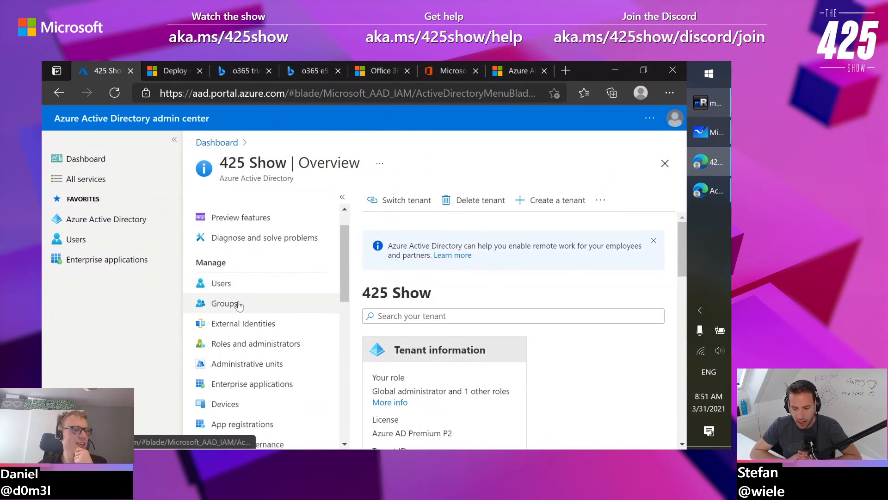
left_click(237, 285)
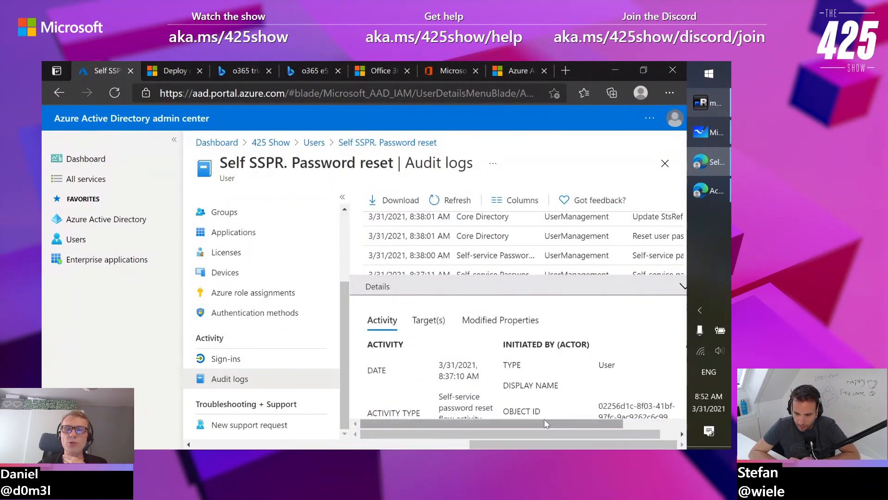
Reduce the page zoom and shrink the details pane so that the list of audit log entries gets more room.
left_click_drag(546, 423, 527, 424)
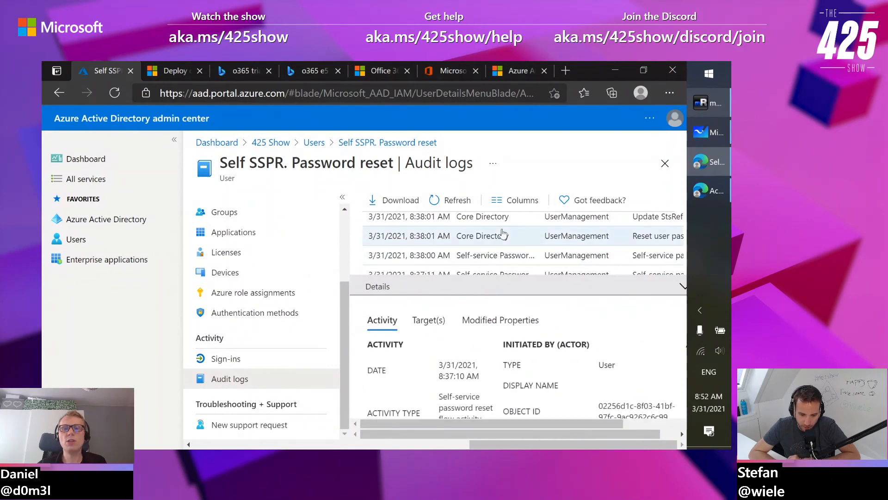
key("ctrl+minus")
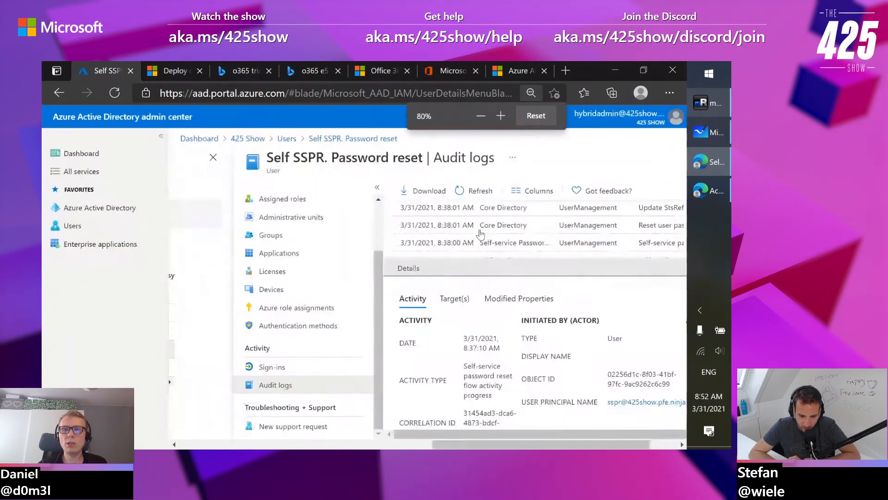
key("ctrl+minus")
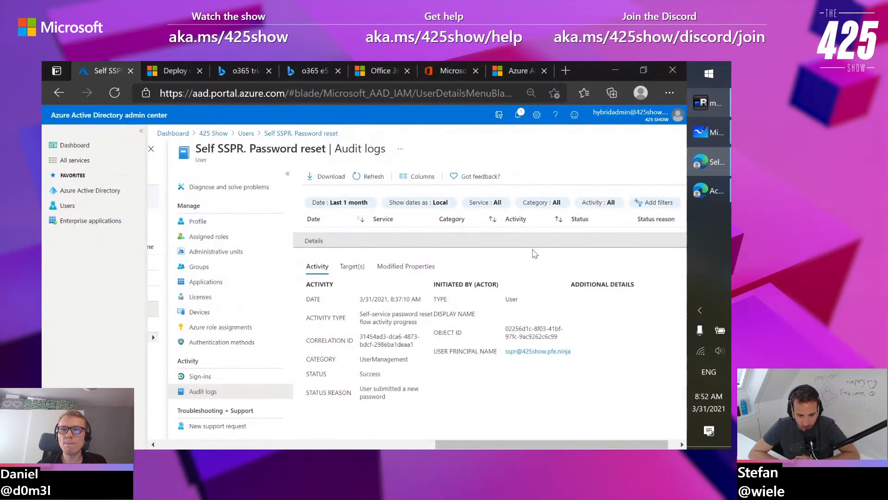
left_click_drag(535, 233, 530, 301)
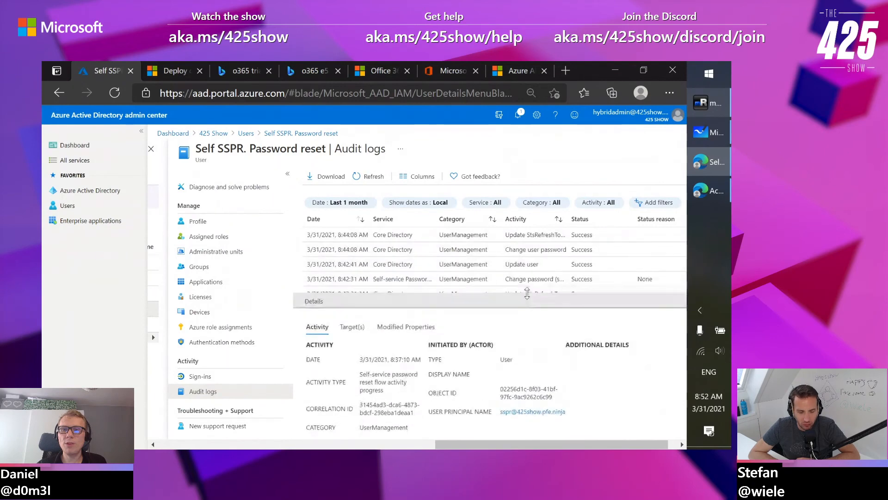
Open the details of the Update user audit entry from 3/31/2021, 8:38:47 AM.
scroll(578, 263, "down", 5)
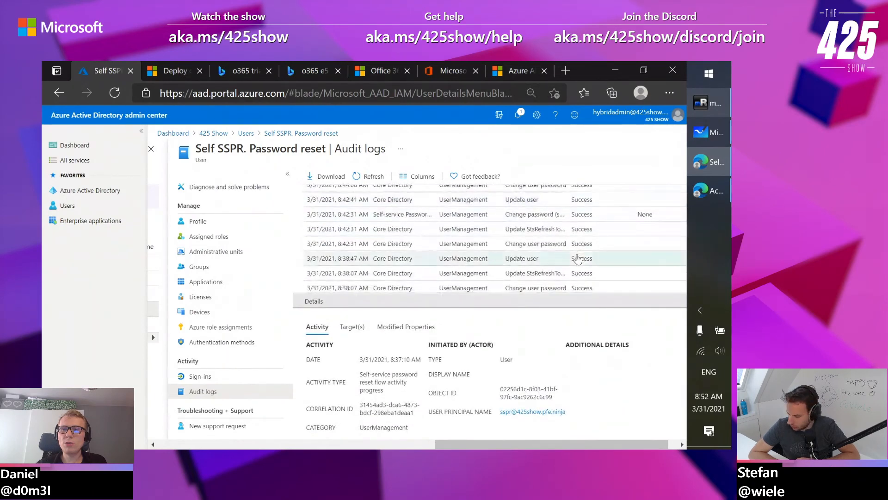
scroll(600, 220, "up", 2)
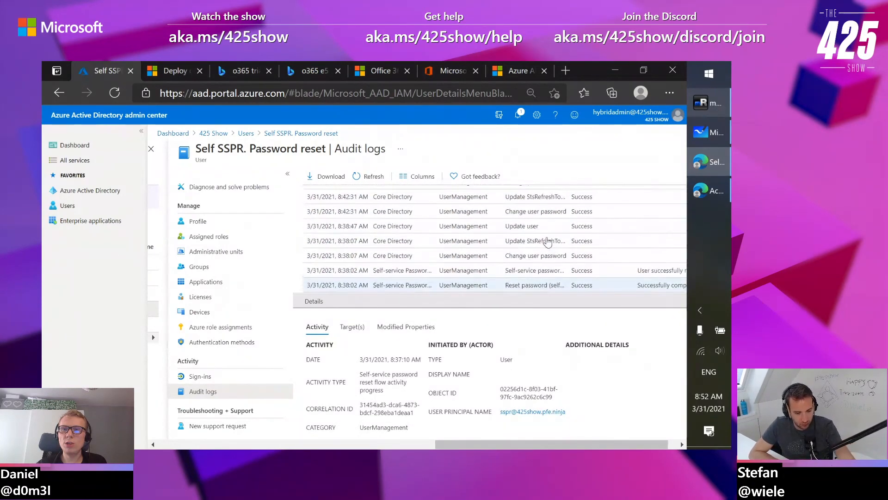
left_click(496, 234)
Open the details of the failed self-service Reset password entry from 3/31/2021, 8:36:27 AM.
scroll(463, 245, "down", 3)
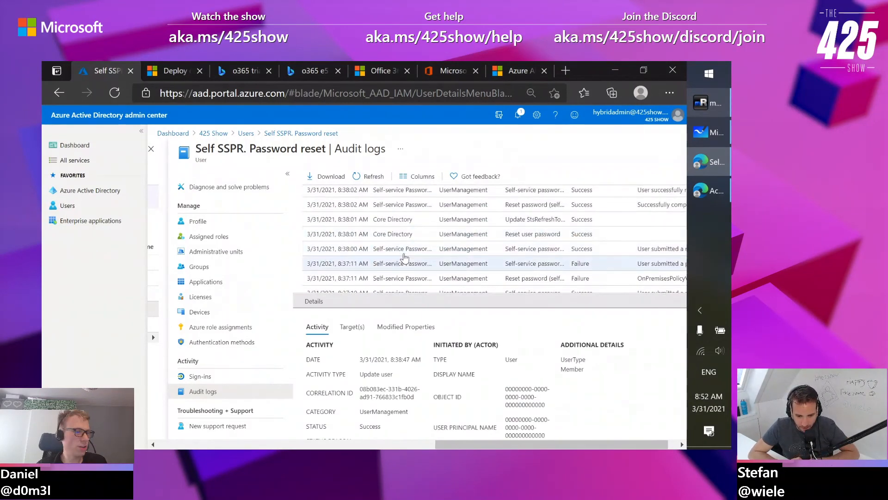
scroll(497, 251, "down", 1)
scroll(497, 250, "down", 2)
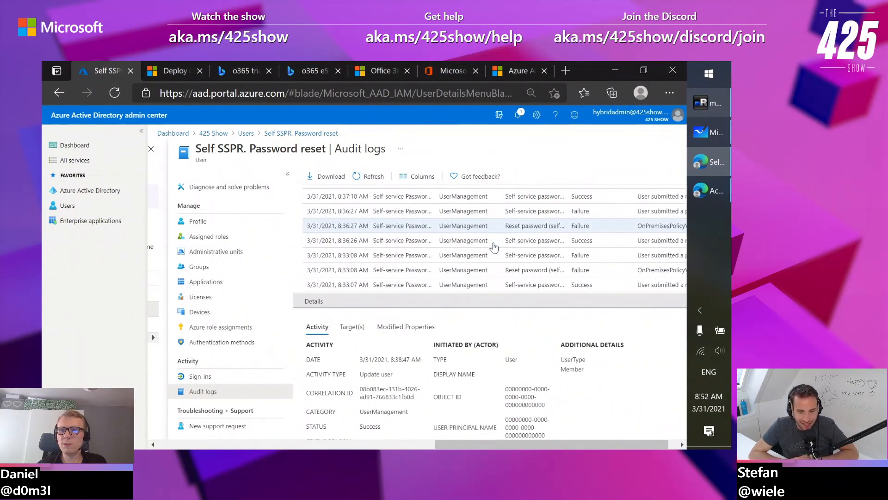
left_click(510, 230)
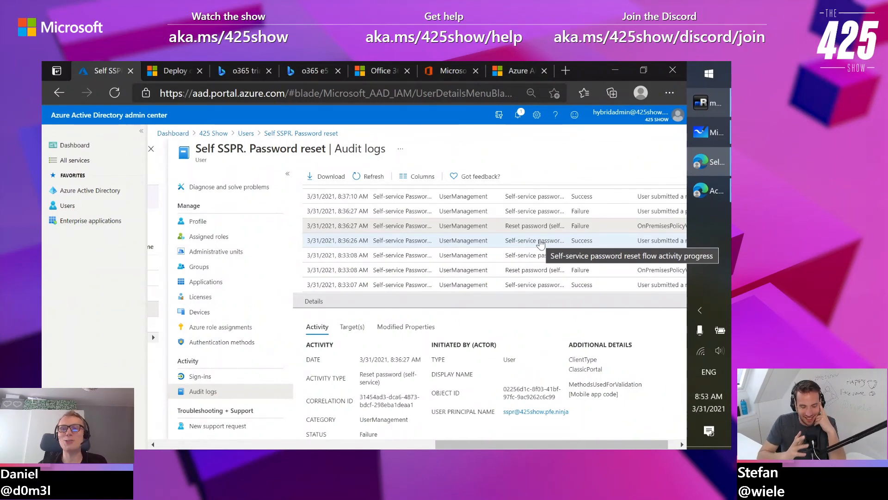
Look through the older audit entries and examine the details of the Update user entry from 3/31/2021, 8:12:40 AM.
scroll(550, 252, "down", 3)
scroll(566, 263, "down", 3)
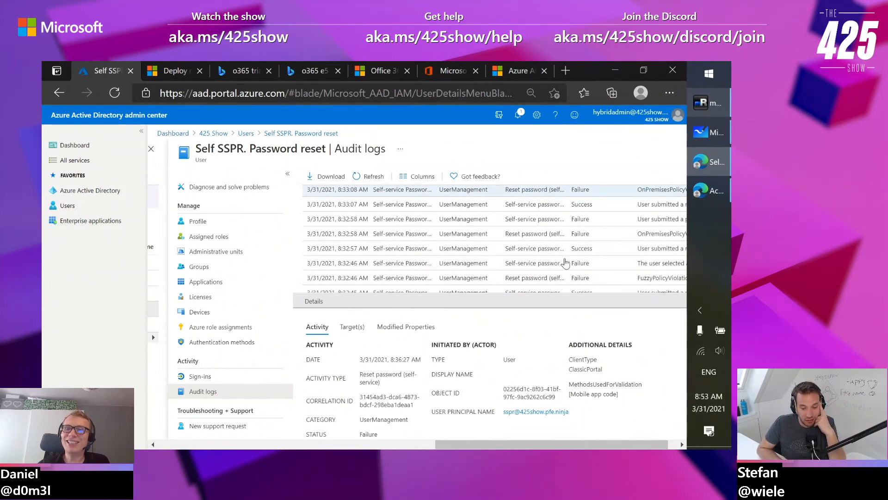
scroll(555, 263, "down", 3)
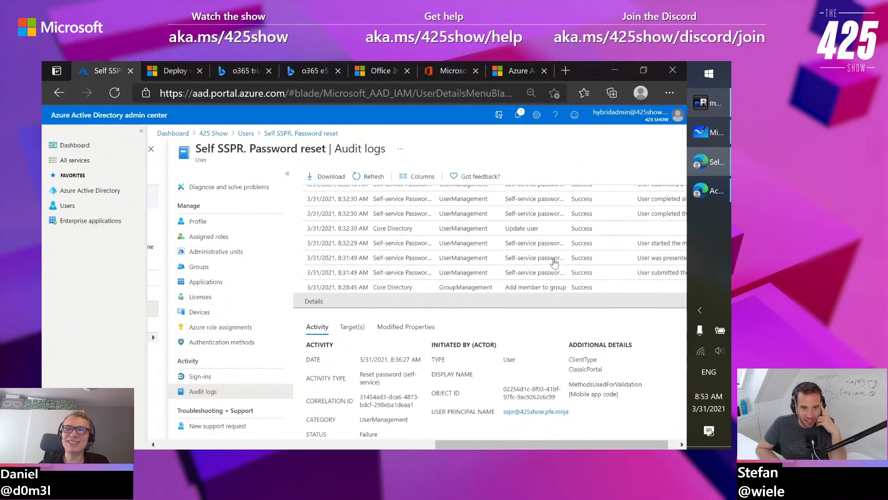
scroll(498, 232, "down", 5)
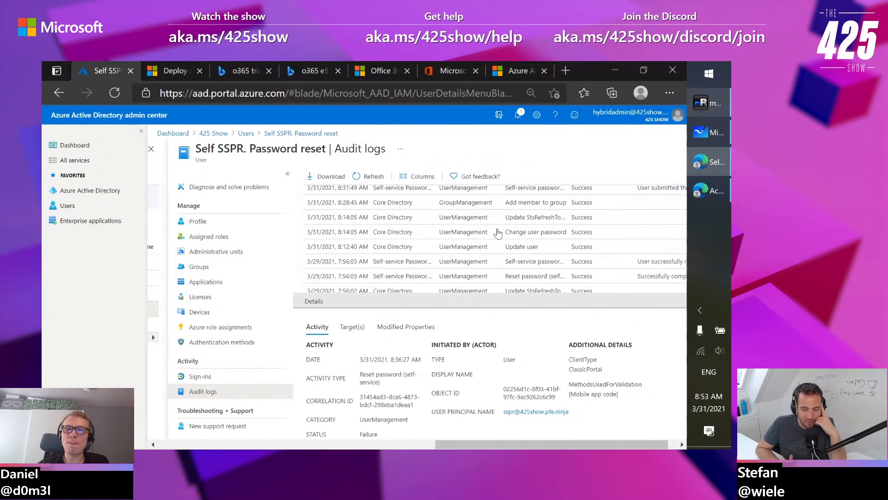
scroll(498, 232, "up", 2)
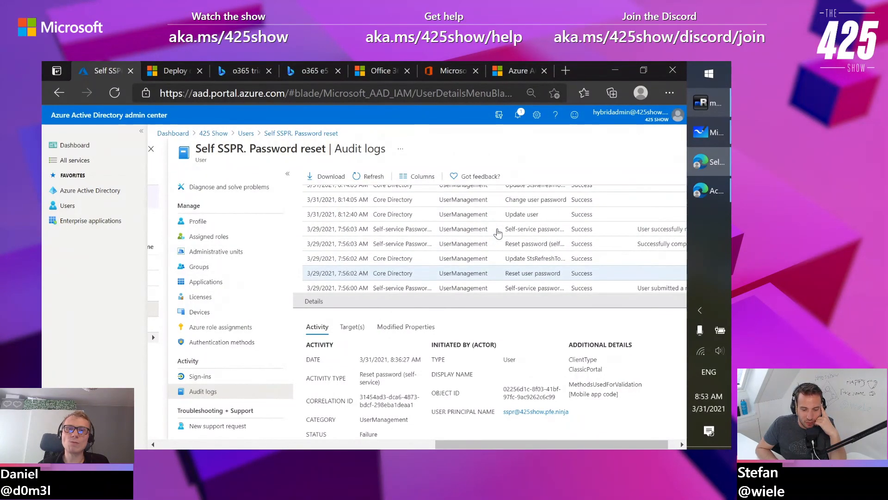
left_click(535, 216)
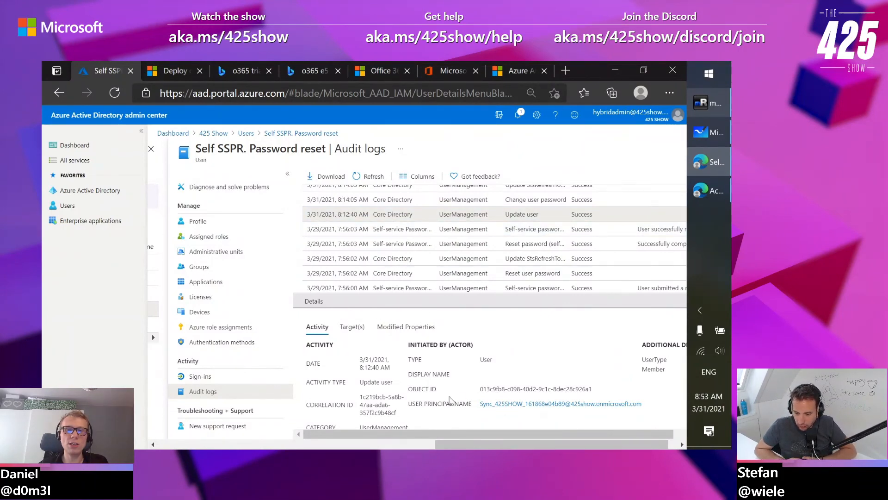
scroll(469, 384, "down", 1)
scroll(423, 401, "up", 1)
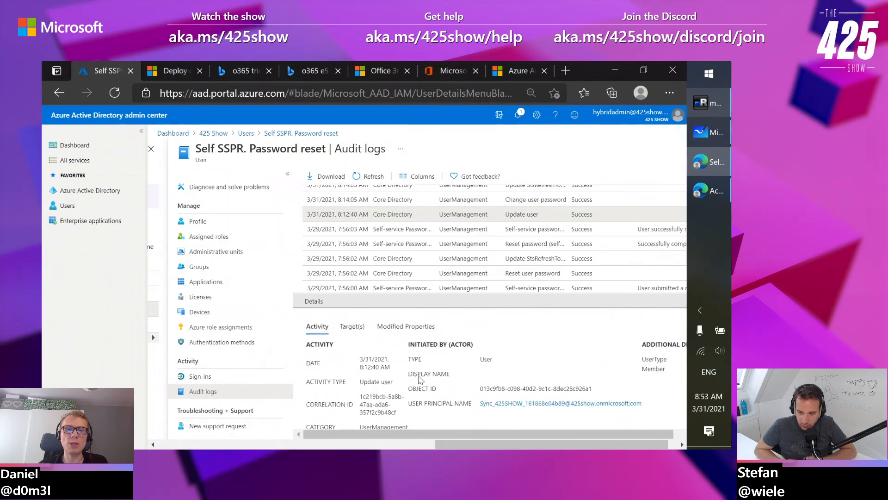
Show the modified properties of the Update user entry from 3/31/2021, 8:12:40 AM, and enlarge the page zoom to 80%.
left_click(415, 327)
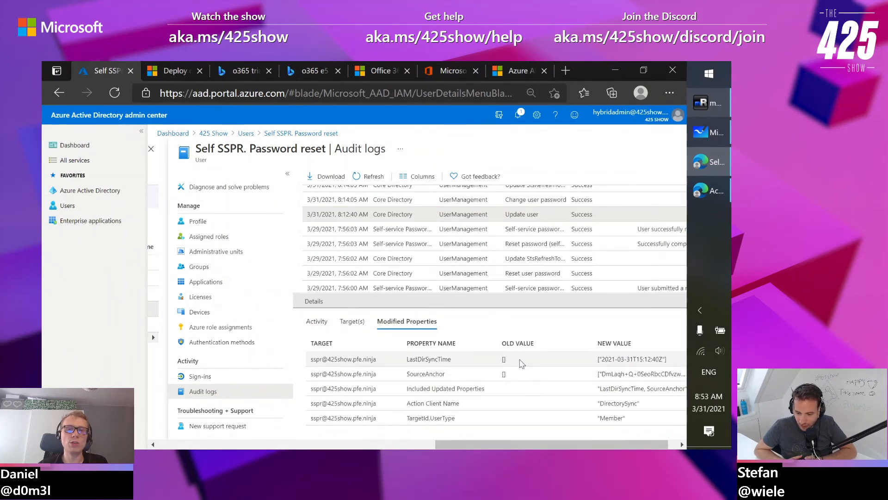
key("ctrl+plus")
key("ctrl+plus")
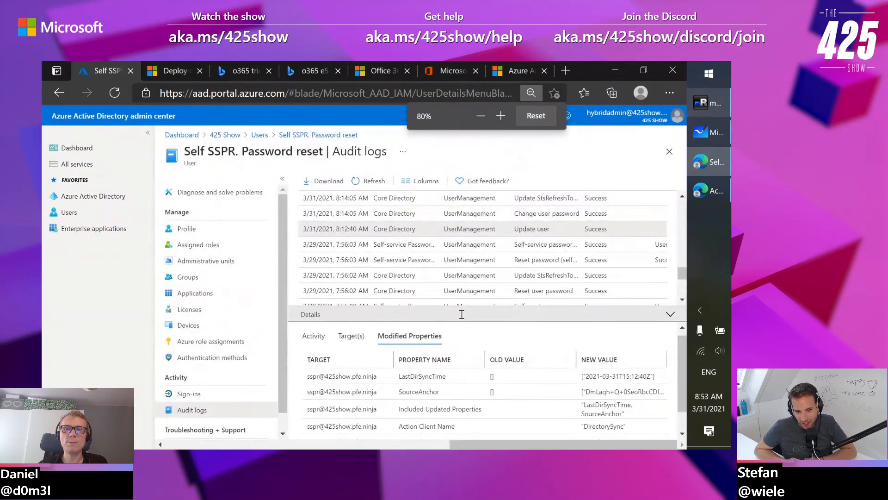
Look through the audit entries and examine the modified properties of the Change user password entry from 3/31/2021, 8:14:05 AM.
scroll(593, 268, "down", 3)
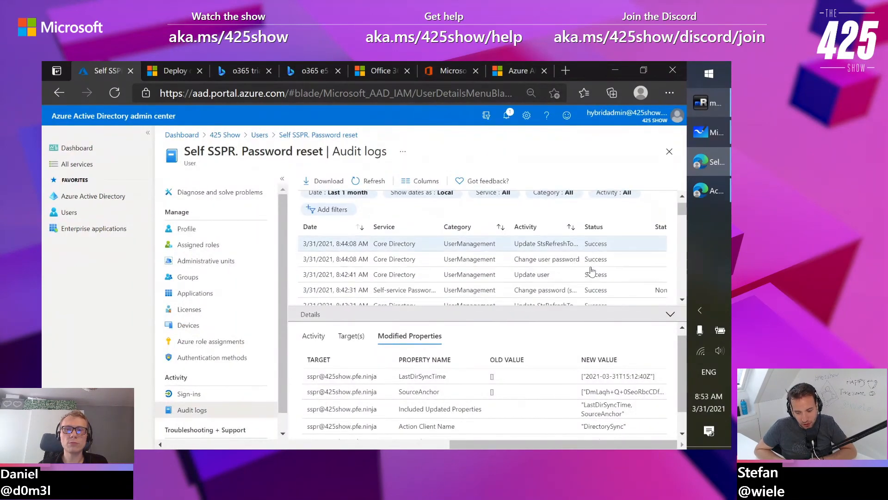
scroll(592, 270, "down", 5)
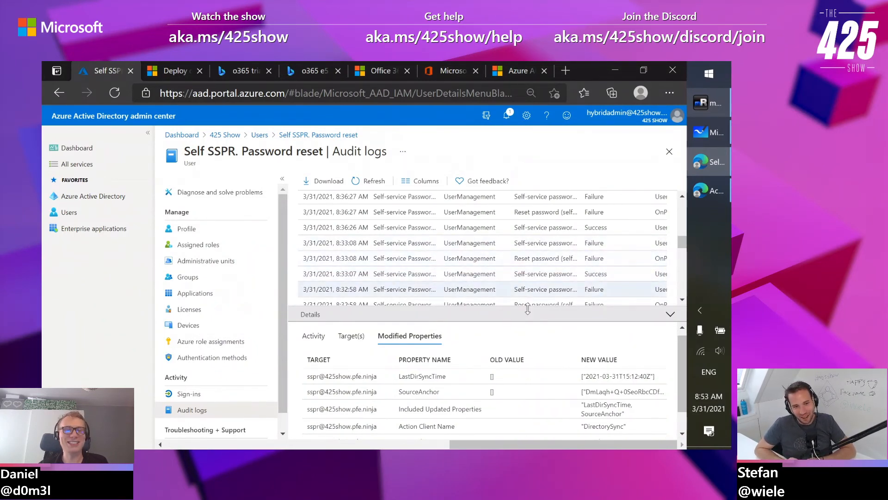
scroll(479, 240, "down", 3)
scroll(479, 237, "down", 3)
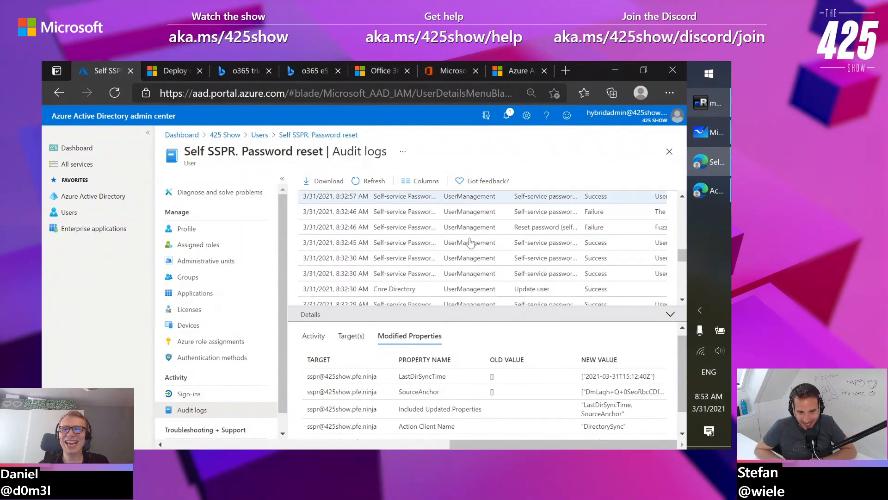
scroll(463, 249, "down", 3)
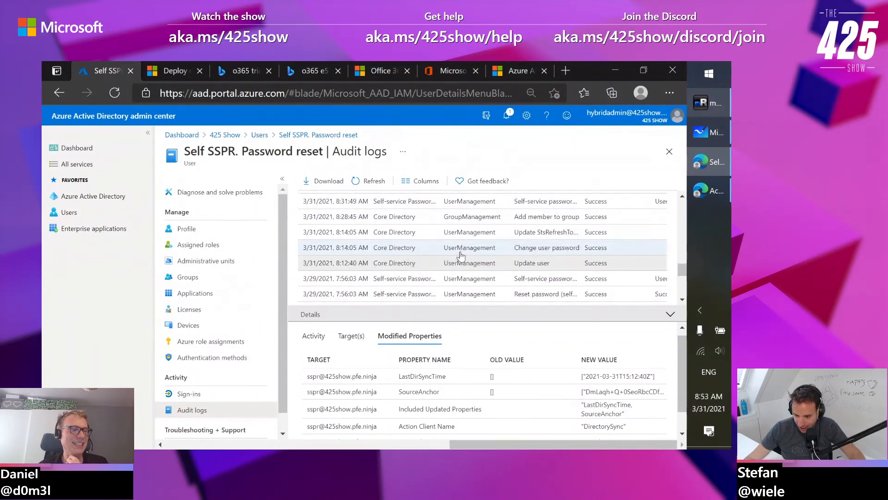
scroll(463, 256, "down", 5)
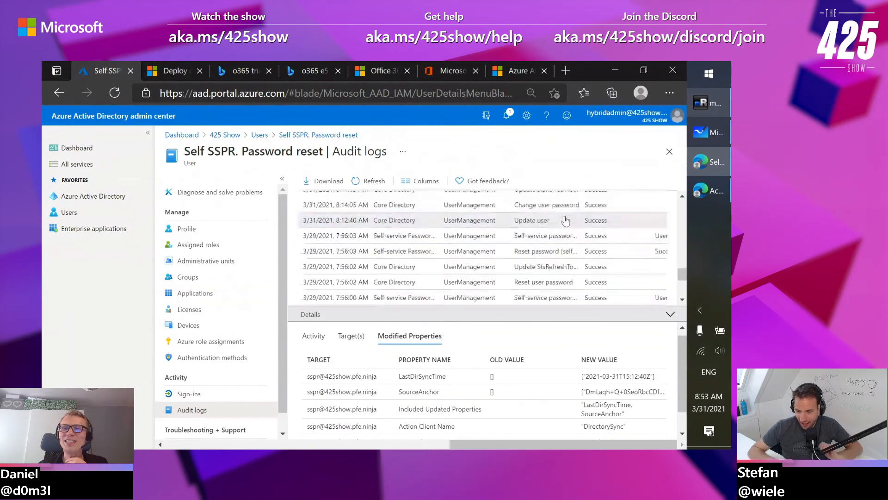
scroll(500, 246, "up", 10)
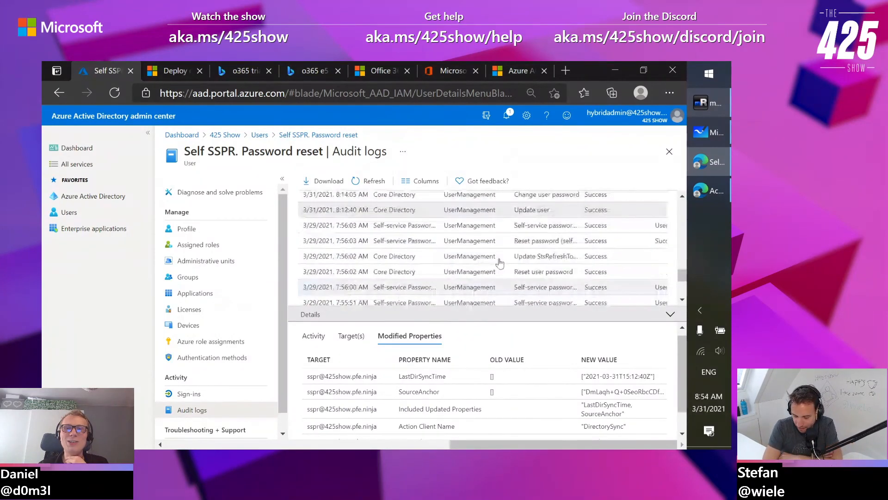
left_click(483, 227)
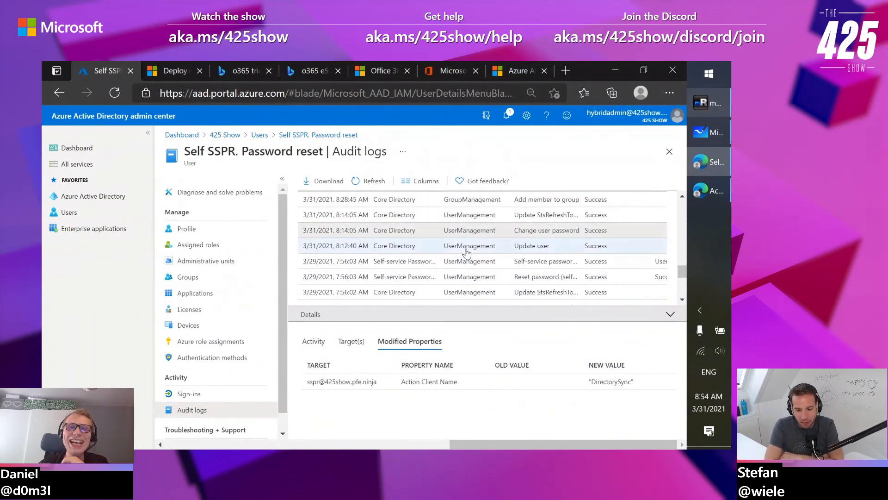
Examine the modified properties of the Add member to group entry from 3/31/2021, 8:28:45 AM.
scroll(409, 281, "up", 1)
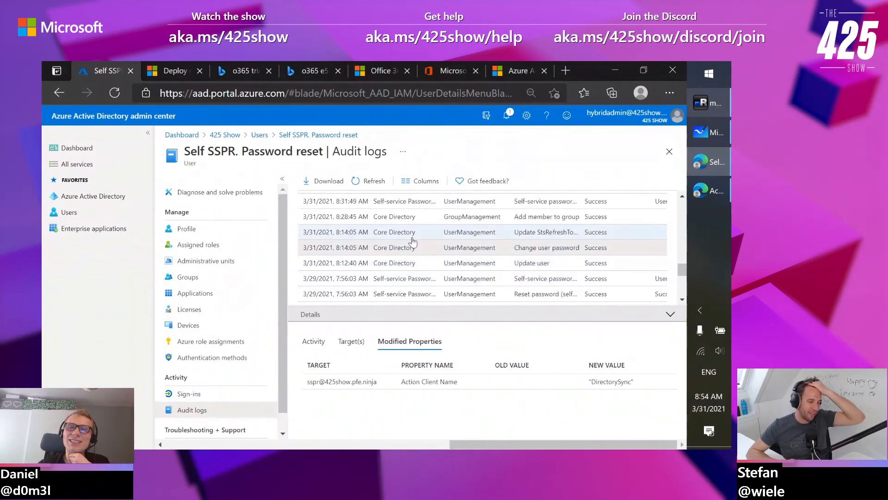
scroll(443, 260, "up", 1)
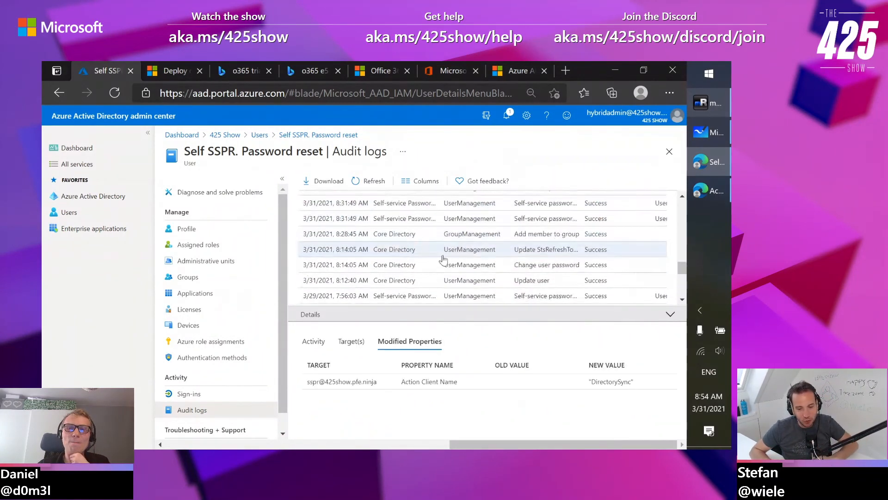
left_click(453, 235)
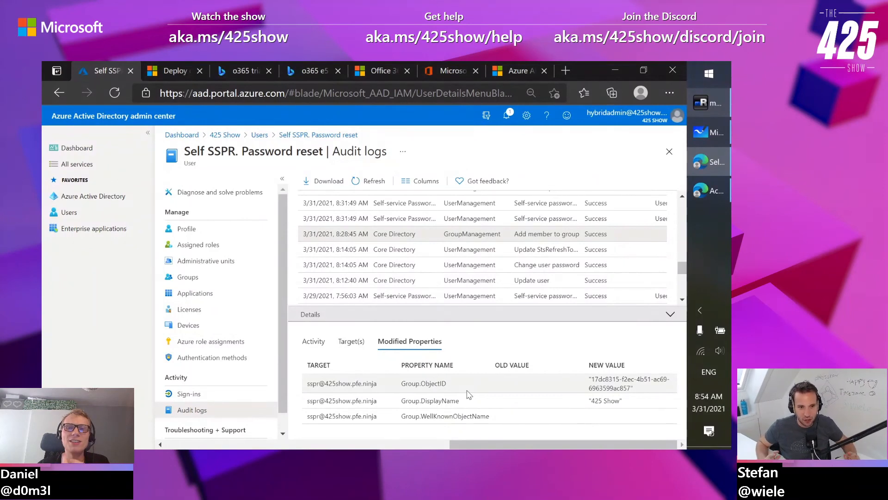
scroll(477, 258, "up", 2)
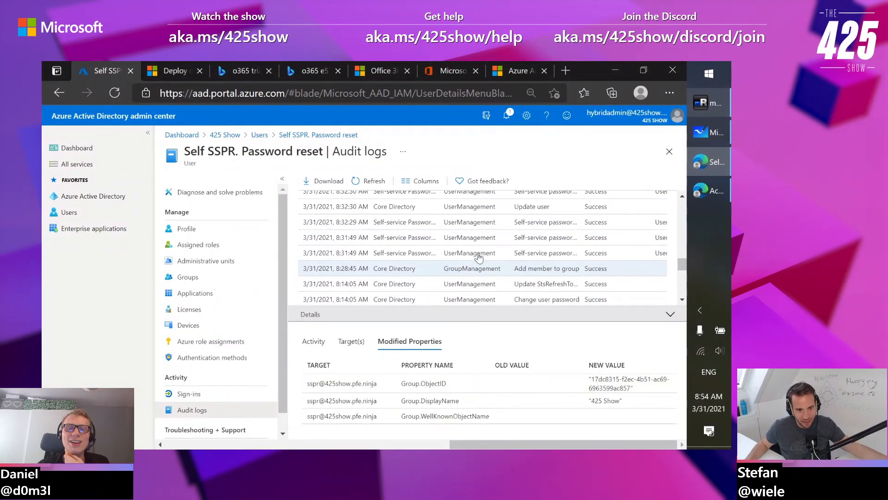
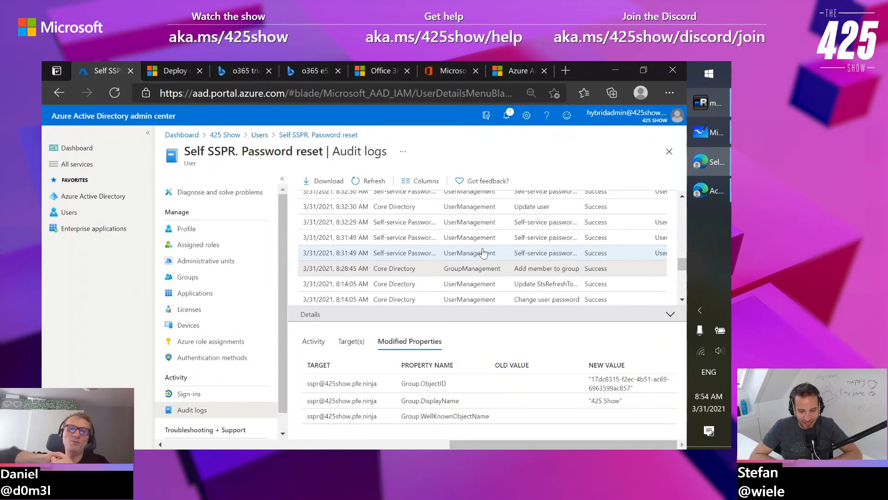
Look through the audit entries and examine the modified properties of the Update user entry from 3/31/2021, 8:32:30 AM.
scroll(488, 300, "up", 1)
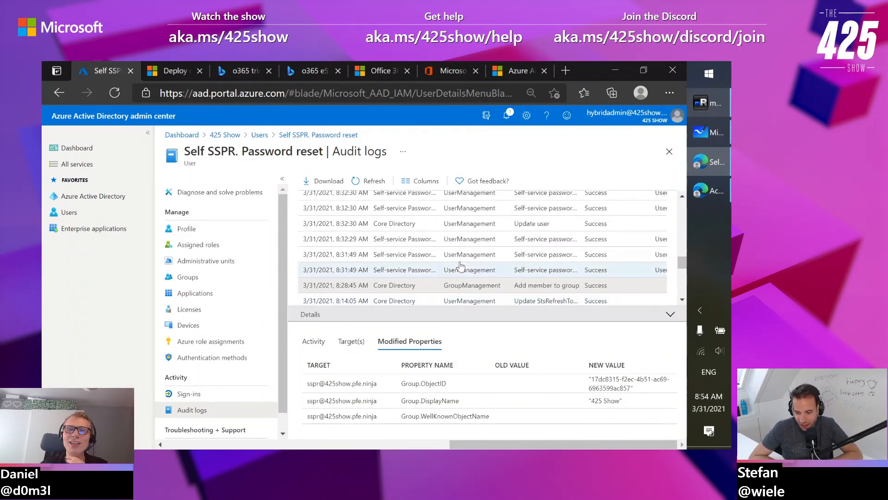
scroll(460, 265, "up", 3)
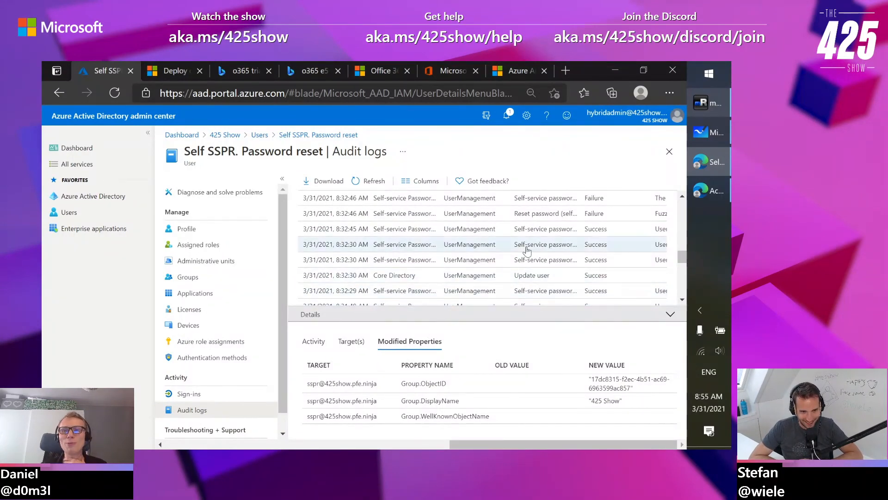
scroll(491, 259, "down", 2)
left_click(574, 242)
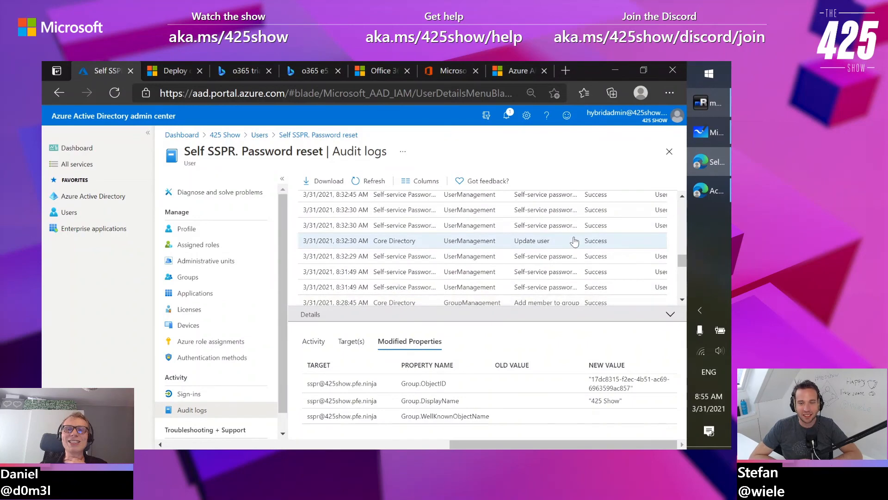
scroll(583, 261, "down", 1)
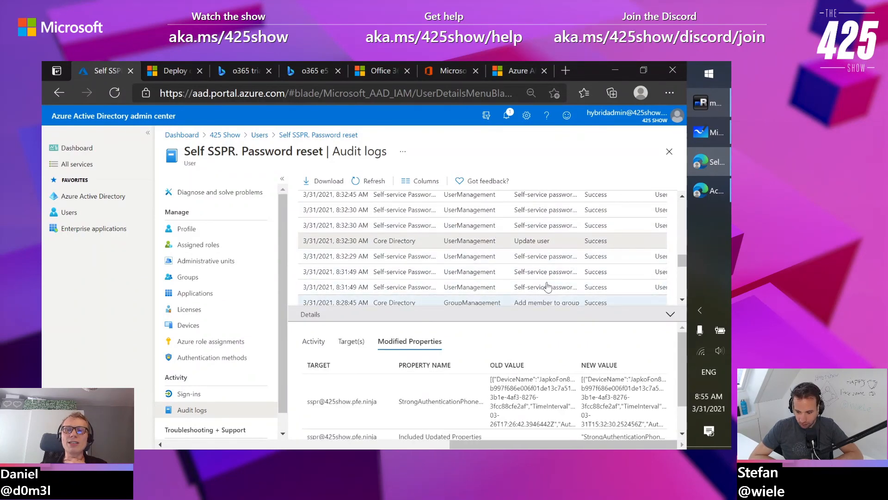
Examine the activity details and status reason of the failed Reset password (self-service) entry from 3/31/2021, 8:32:46 AM.
scroll(546, 245, "up", 4)
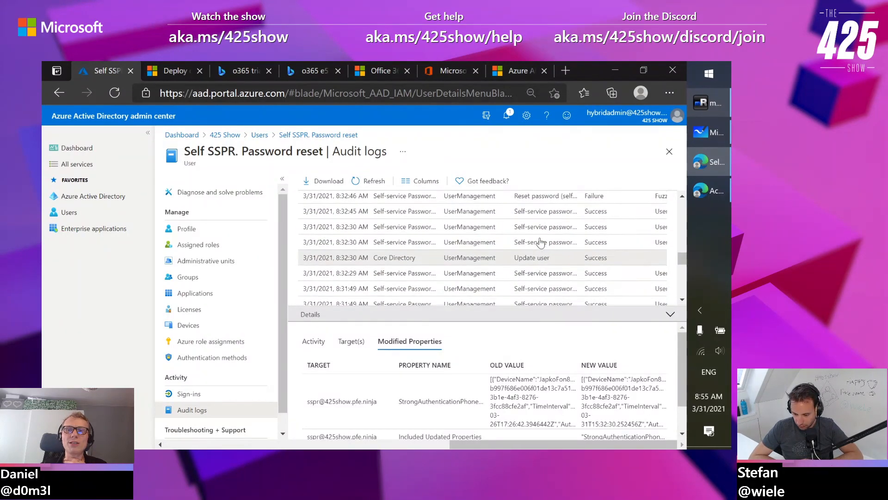
left_click(574, 253)
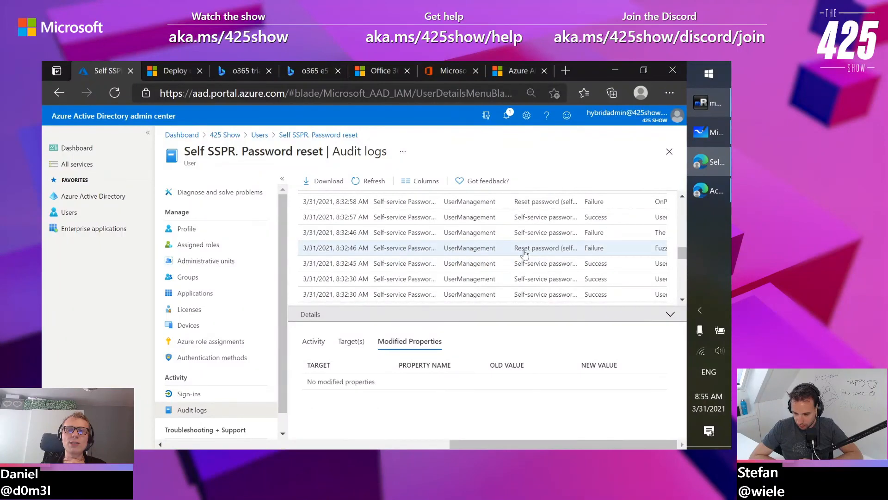
left_click(313, 348)
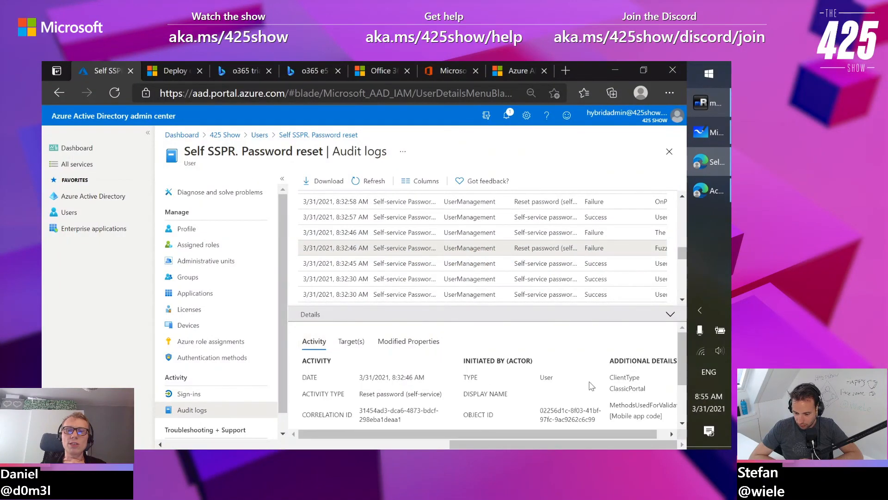
scroll(509, 370, "down", 2)
left_click_drag(625, 357, 456, 402)
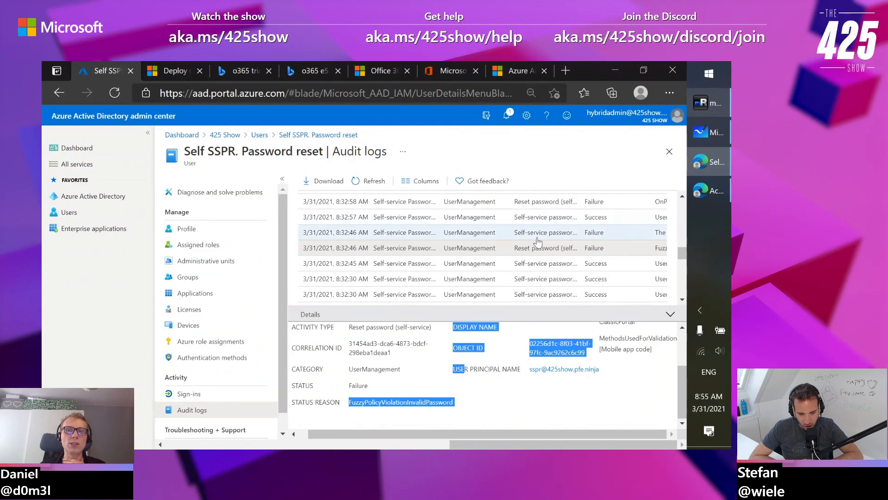
Examine the status reason of the failed Self-service password reset flow activity progress entry from 3/31/2021, 8:32:46 AM.
left_click(536, 232)
scroll(425, 415, "down", 5)
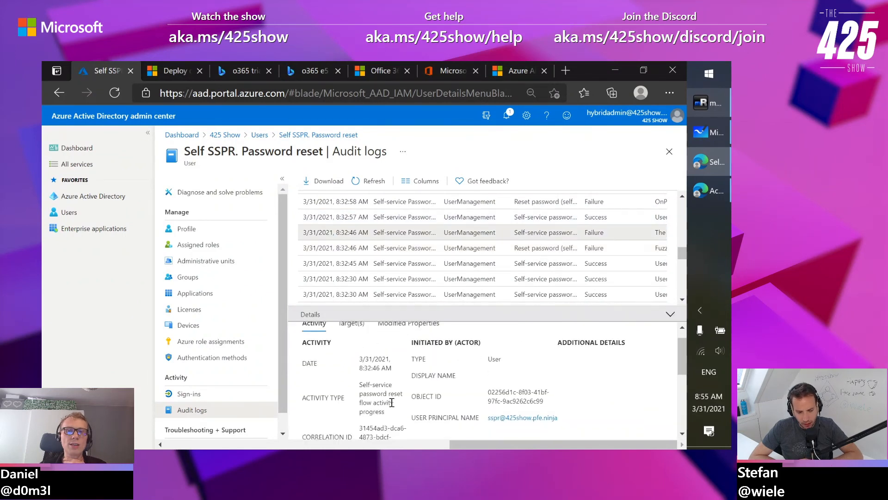
scroll(464, 394, "down", 1)
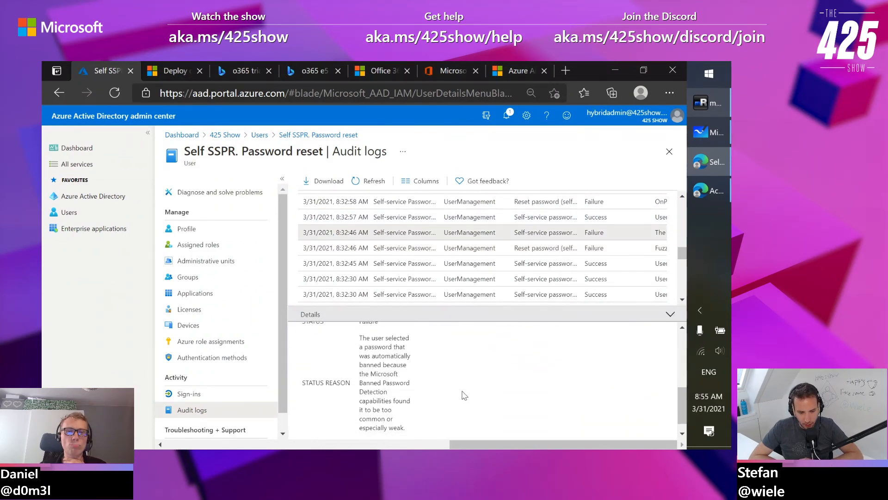
left_click_drag(364, 348, 391, 419)
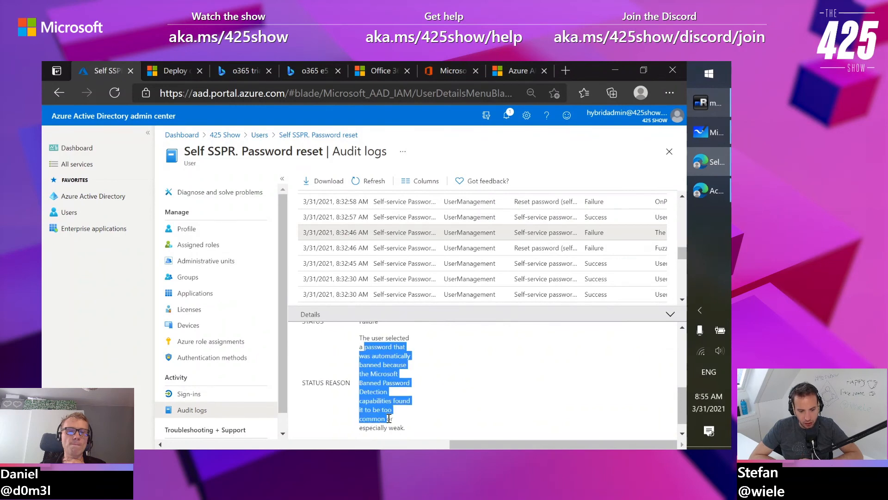
left_click(389, 419)
scroll(389, 418, "down", 1)
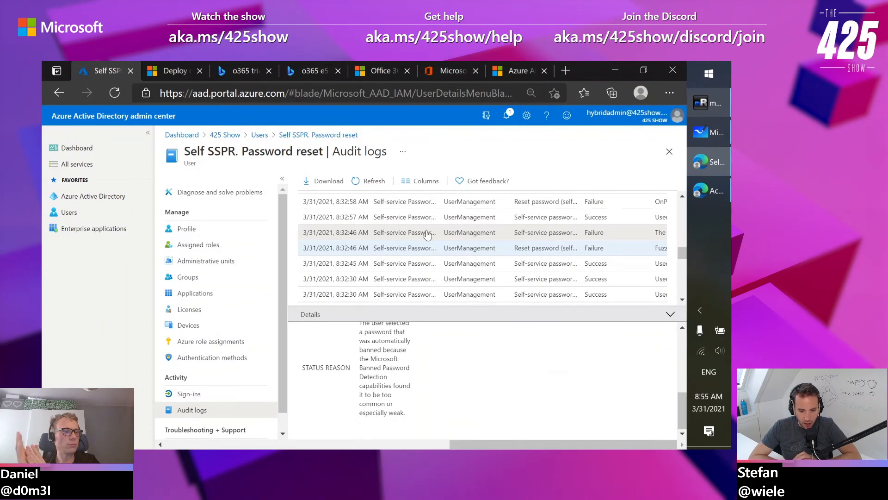
Return to the newest audit entries and show the activity details of the Update StsRefreshTokenValidFrom Timestamp entry from 3/31/2021, 8:44:08 AM.
scroll(463, 252, "up", 3)
scroll(485, 261, "up", 10)
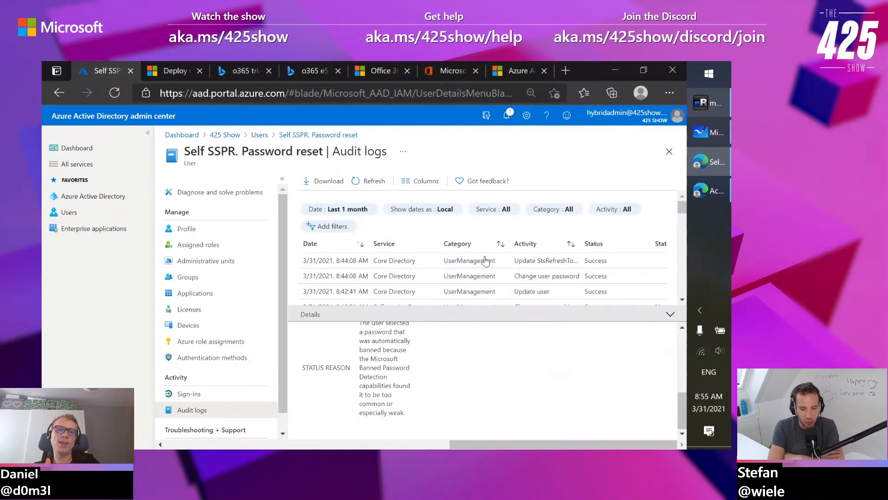
left_click(512, 270)
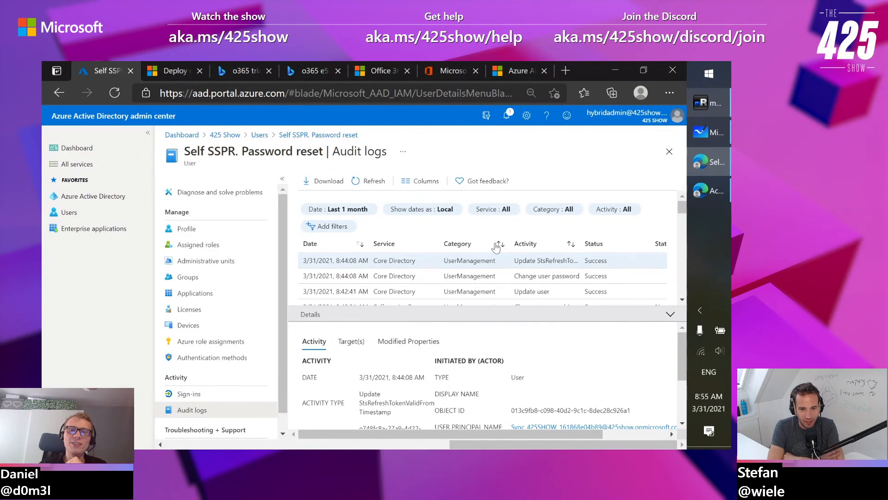
Return to the 425 Show tenant and open the configuration of its company branding.
scroll(221, 296, "down", 1)
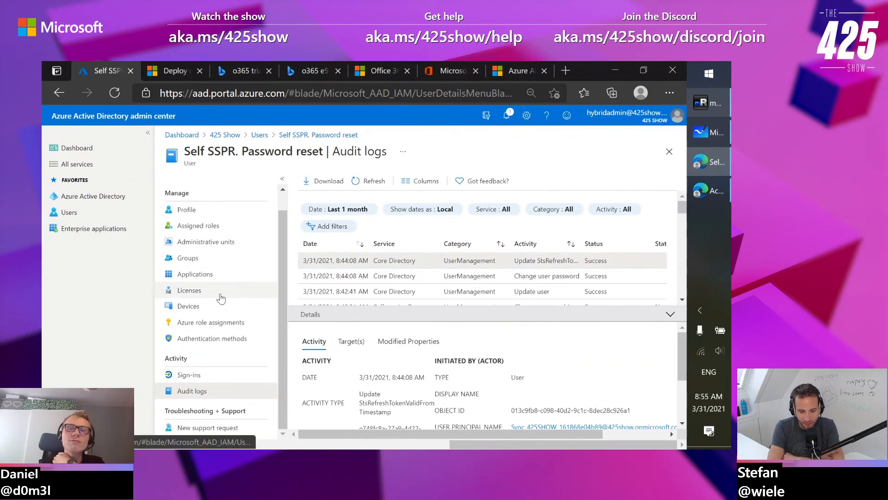
scroll(221, 297, "up", 1)
scroll(221, 296, "down", 1)
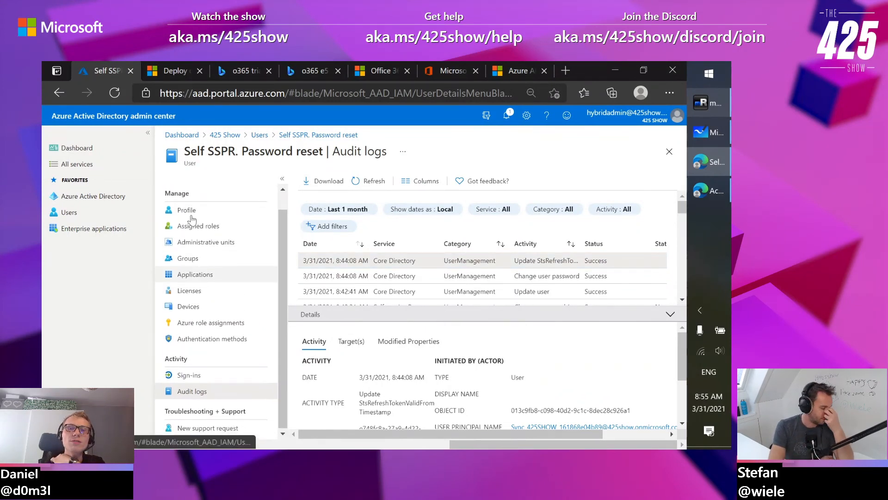
left_click(216, 137)
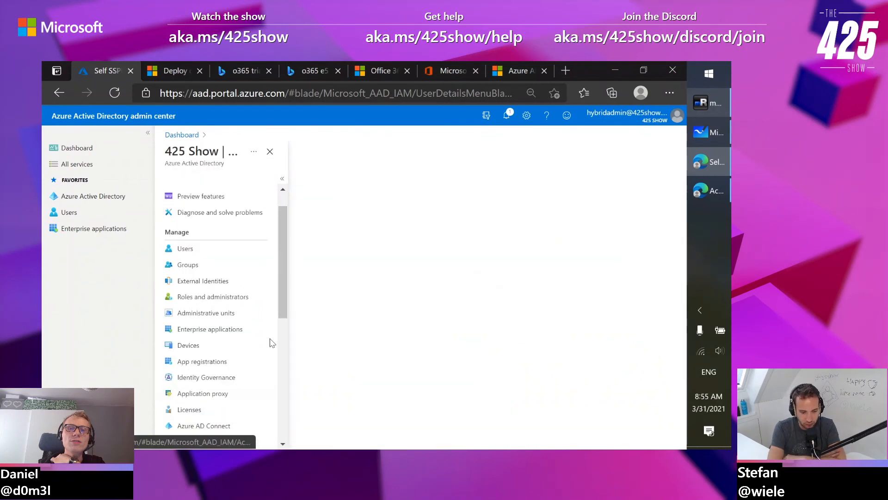
scroll(206, 299, "down", 4)
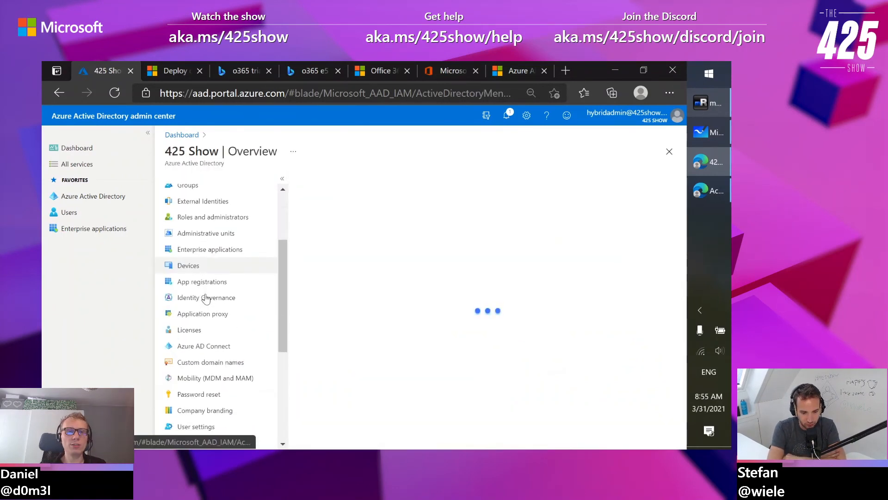
scroll(206, 298, "down", 2)
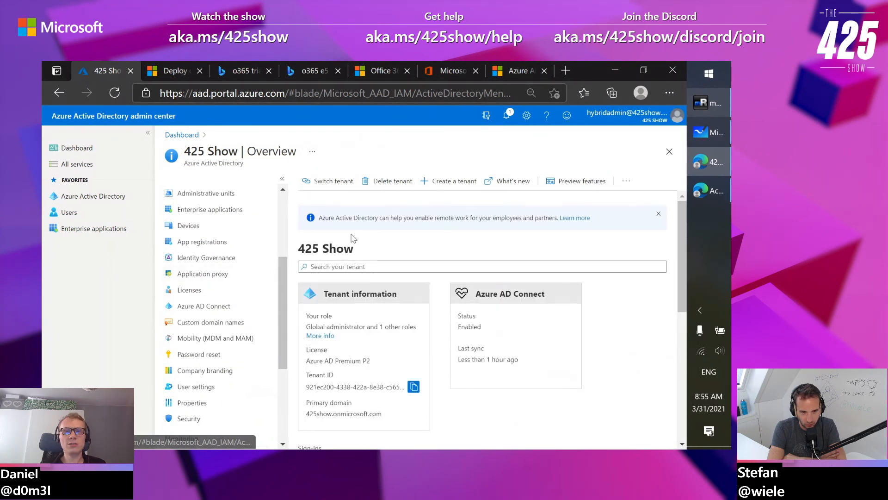
scroll(194, 277, "down", 1)
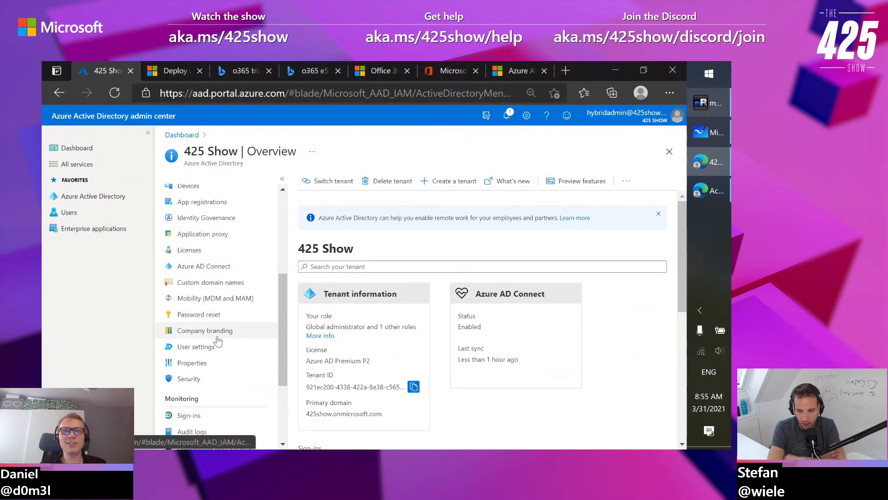
left_click(218, 331)
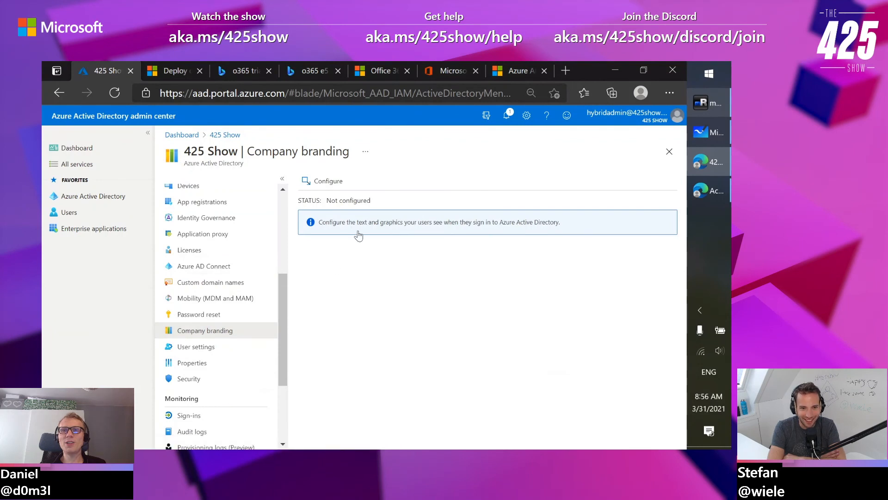
left_click(328, 180)
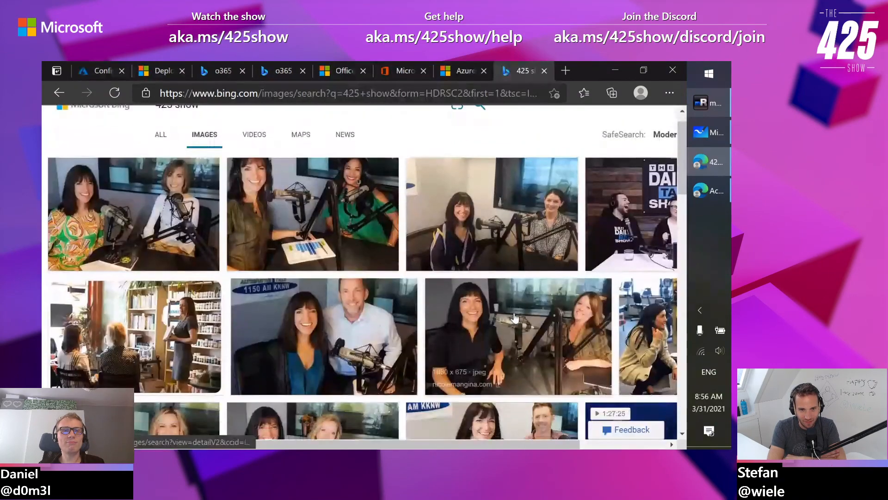
Look through the Bing image results for 425 show and change the image search to 425show.
scroll(514, 317, "down", 5)
scroll(517, 317, "down", 5)
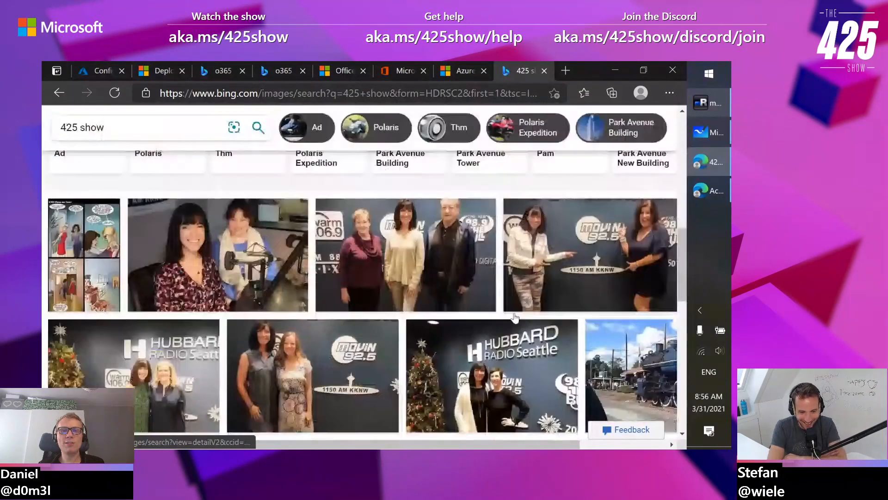
scroll(513, 318, "up", 9)
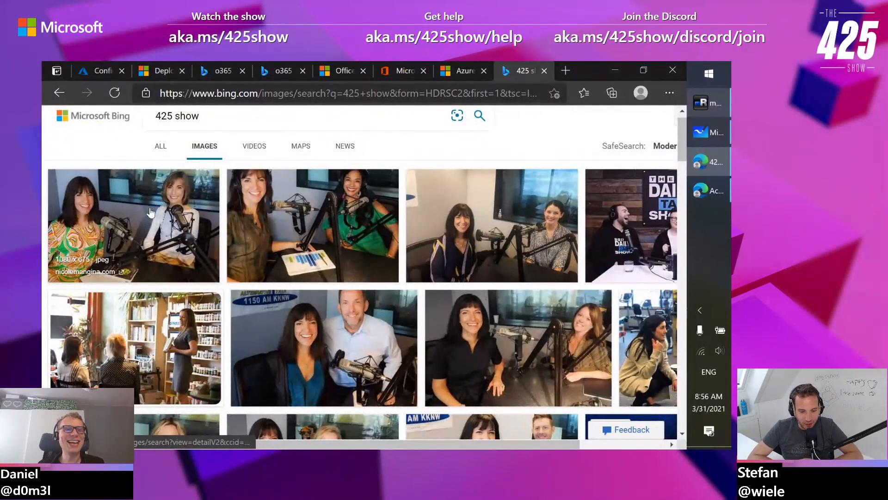
scroll(150, 213, "up", 1)
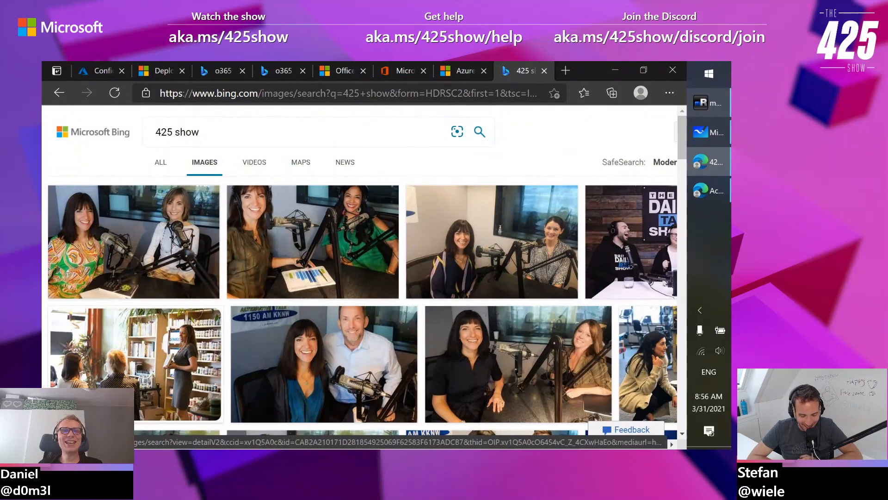
left_click(177, 131)
key("BackSpace")
key("Return")
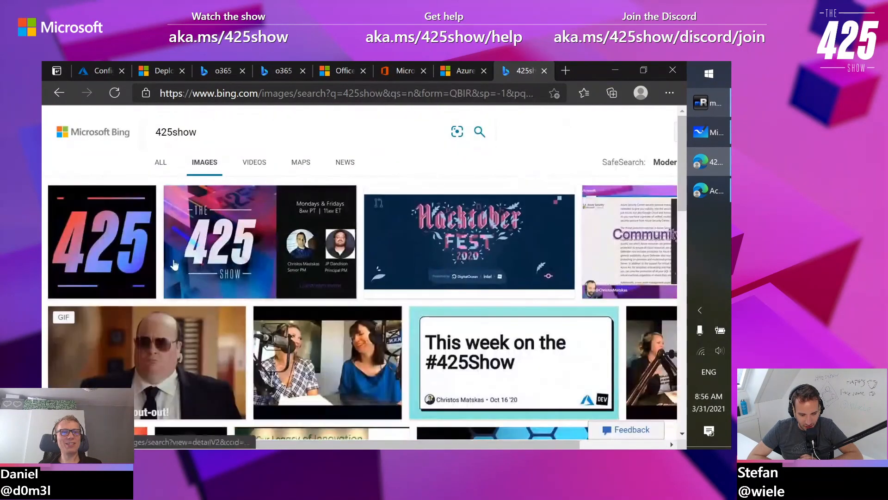
Open the black 425 logo from the image results and save it to the Desktop as the JPEG image OIP.
left_click(110, 245)
right_click(269, 234)
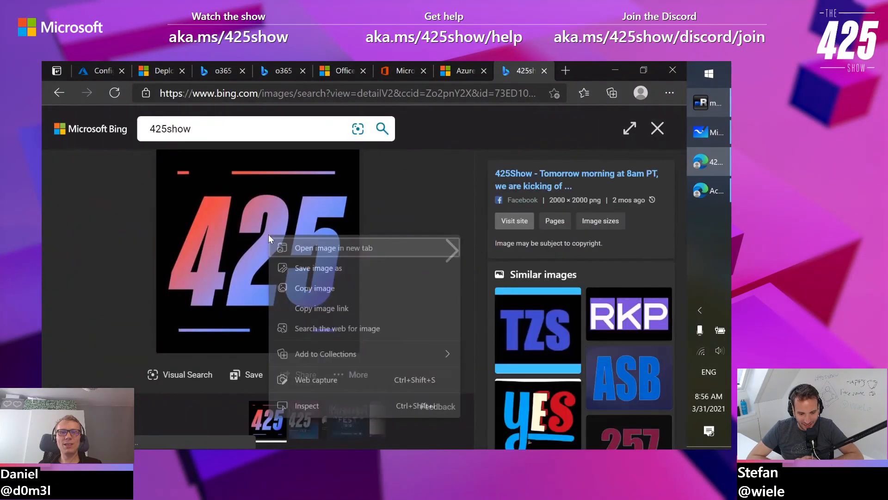
left_click(342, 273)
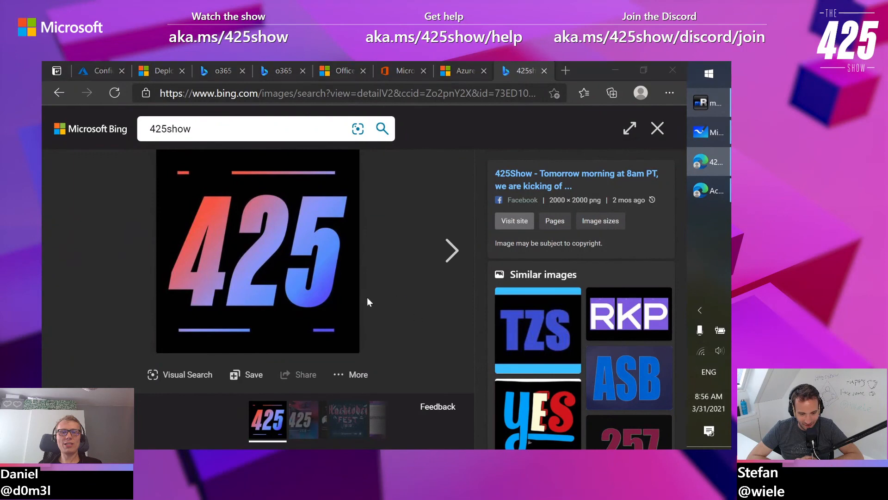
left_click(91, 158)
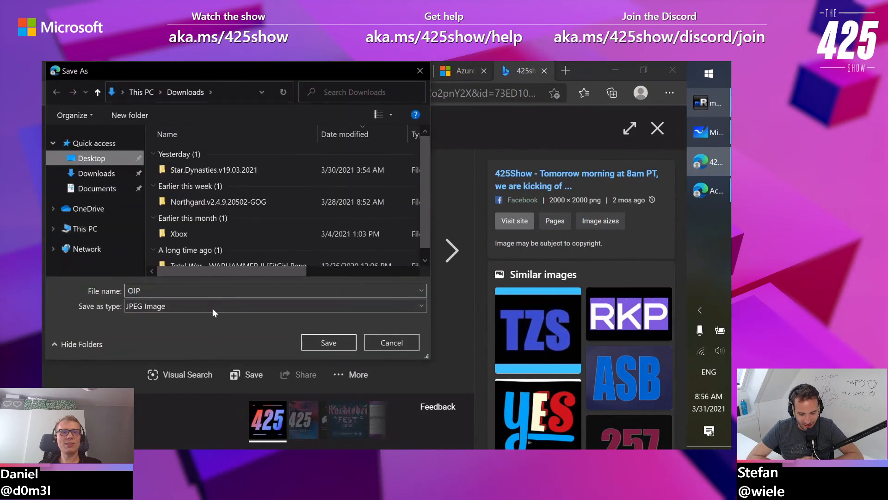
left_click(341, 346)
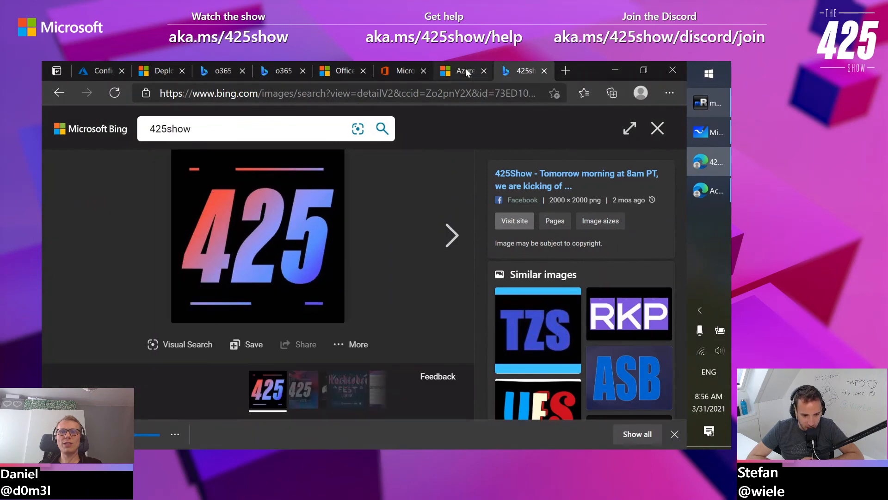
Return to the company branding configuration and try to use the OIP image from the Desktop as the sign-in page background image.
left_click(466, 70)
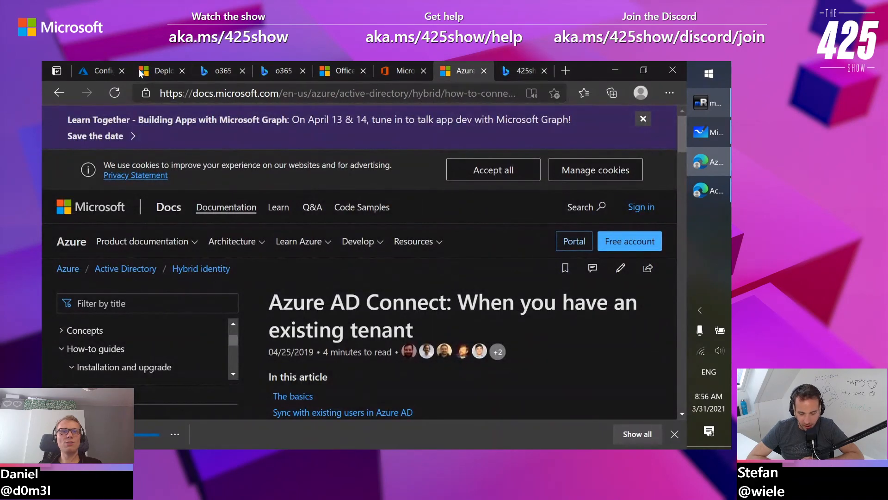
left_click(99, 71)
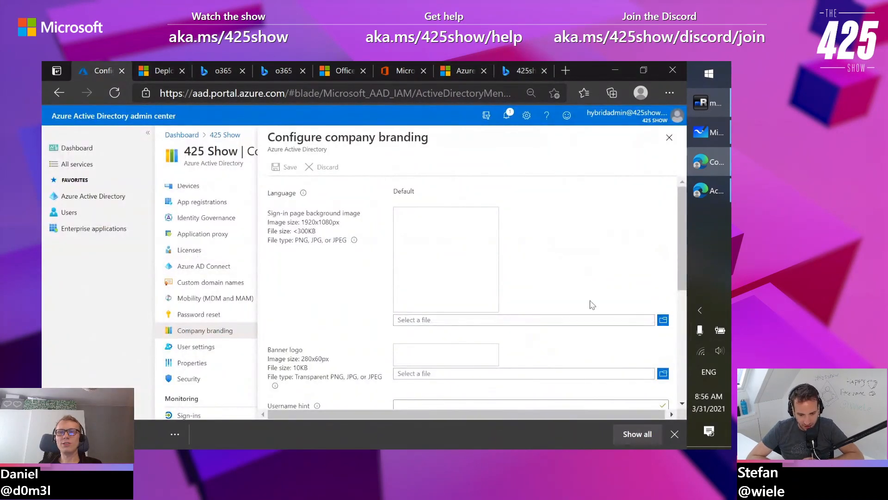
left_click(663, 321)
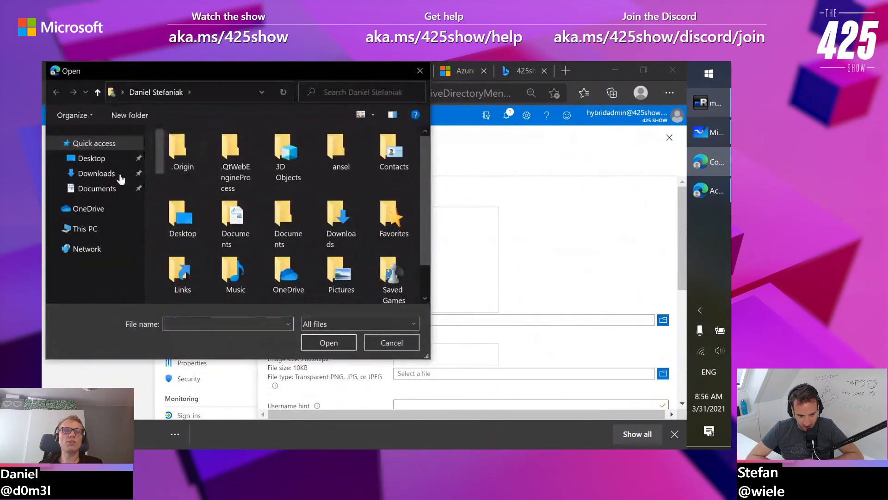
left_click(99, 159)
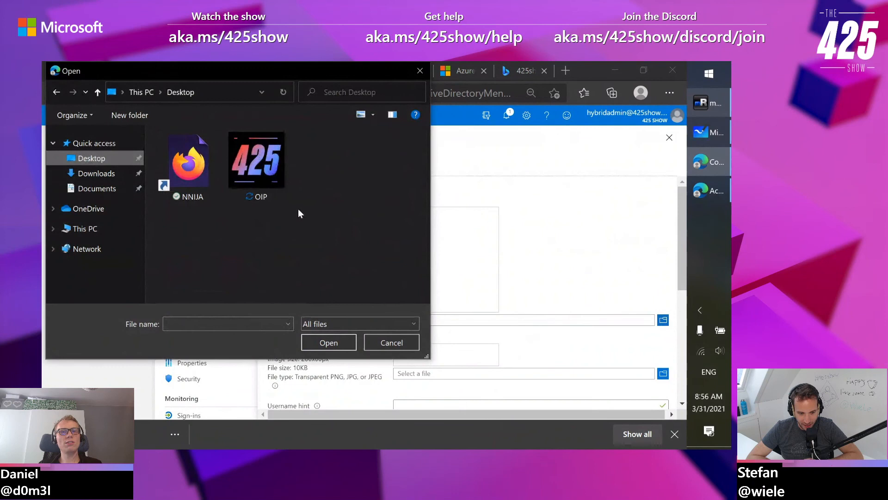
double_click(256, 162)
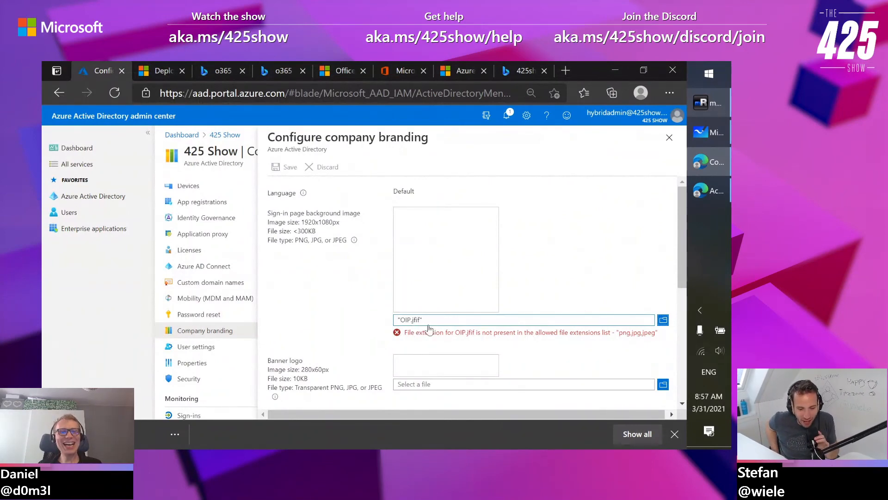
key("super+d")
right_click(49, 288)
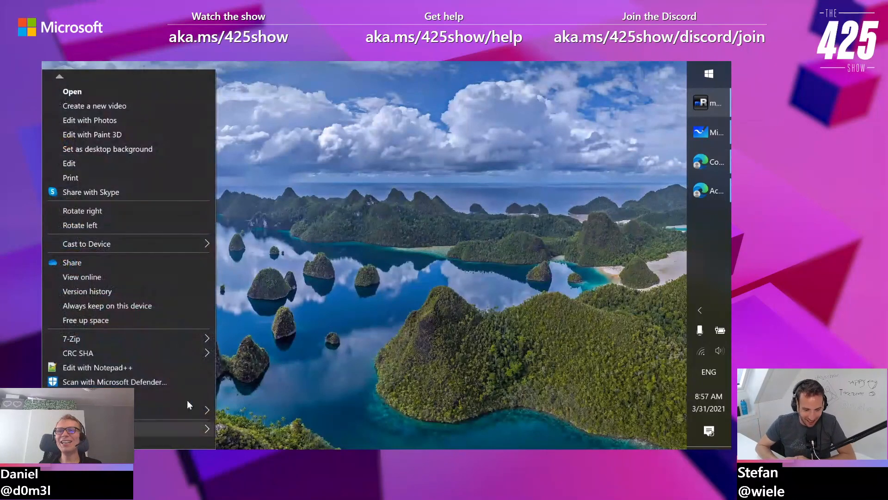
left_click(519, 292)
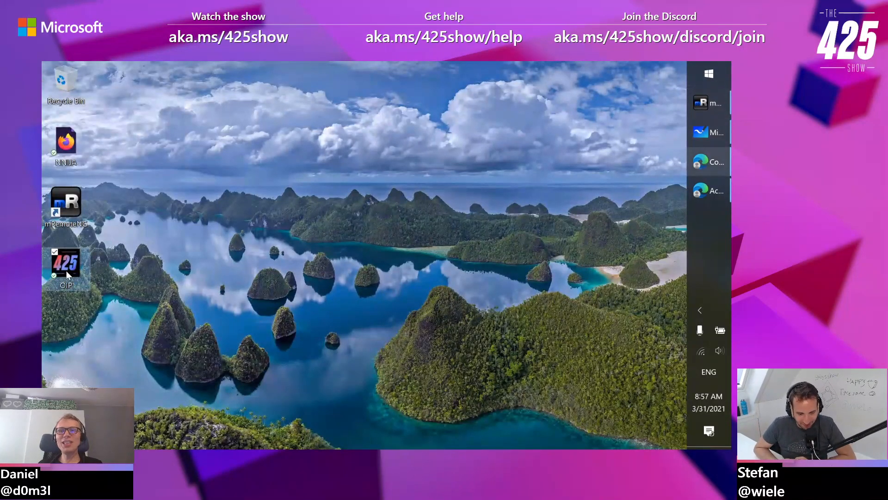
left_click(708, 190)
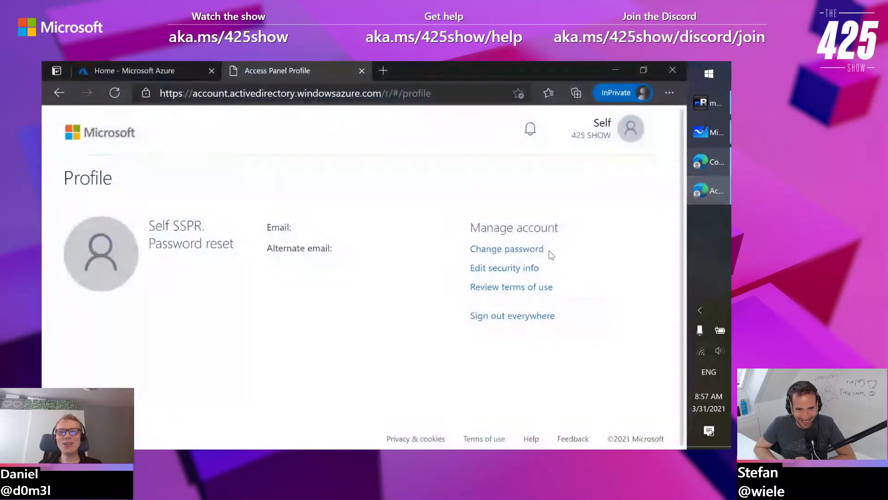
left_click(728, 167)
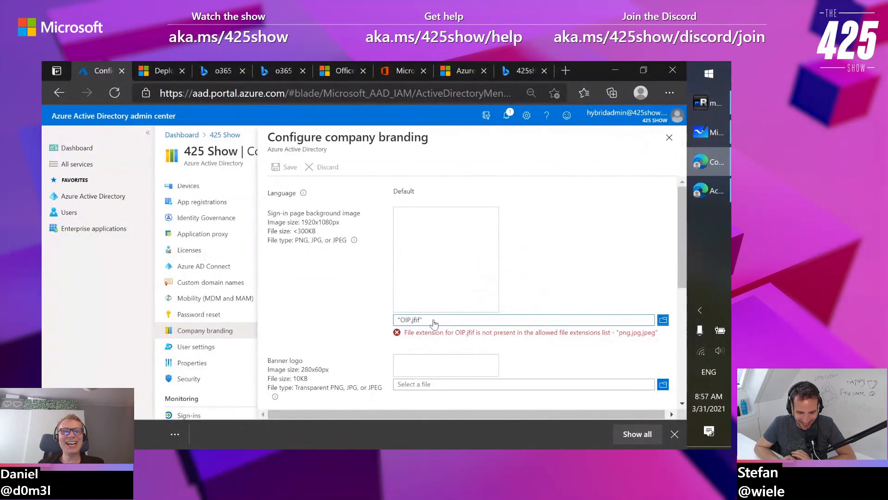
left_click(519, 319)
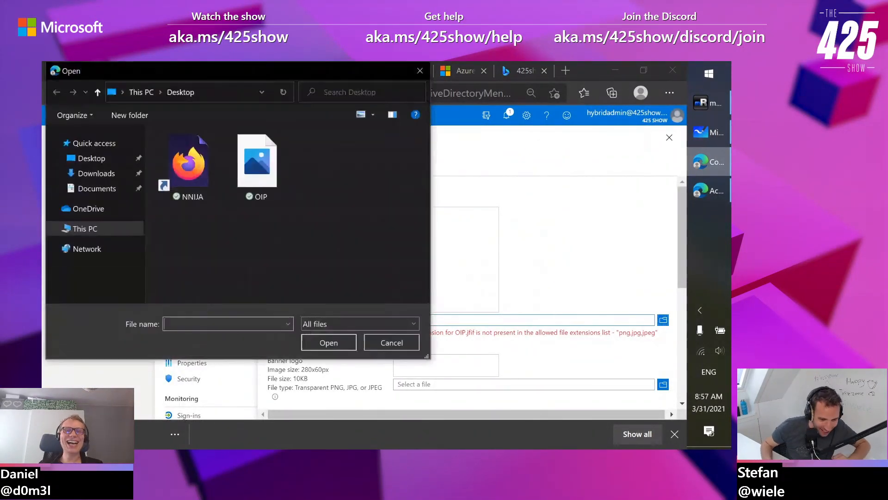
left_click(420, 71)
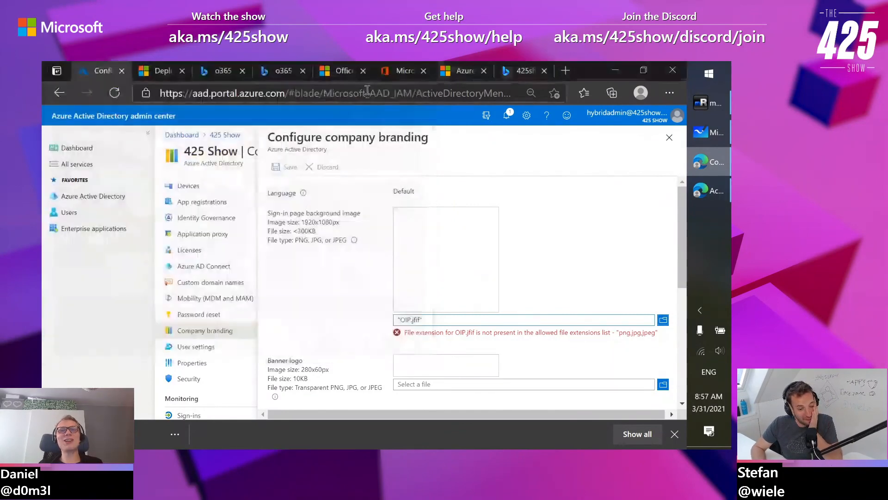
Open the 425 Show Meetup image from the Bing results and save it to the Desktop as the JPEG image 600_494044044.
left_click(520, 72)
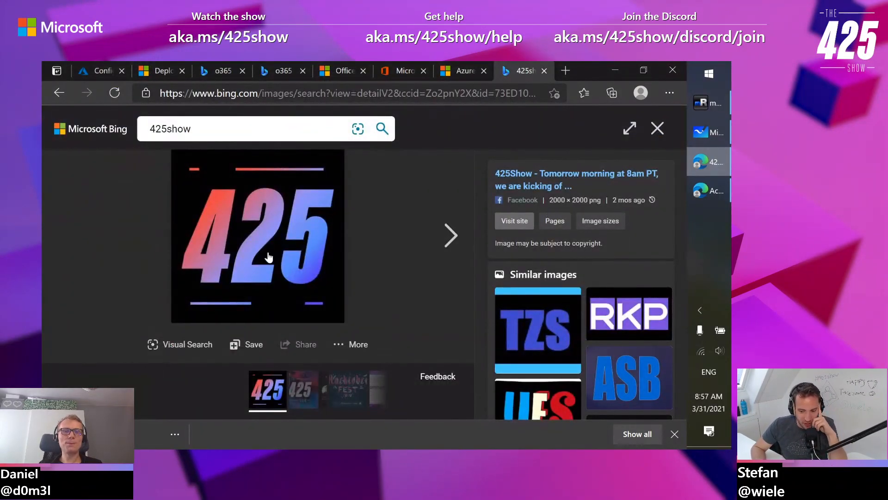
left_click(658, 128)
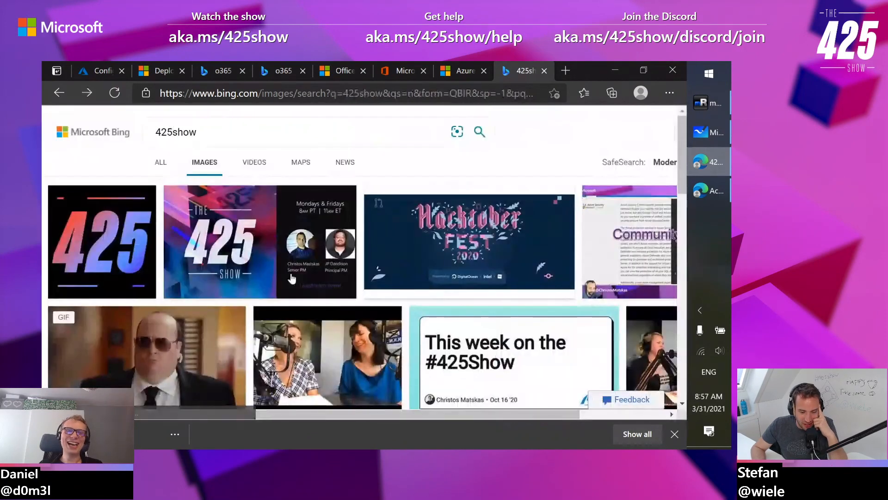
left_click(258, 234)
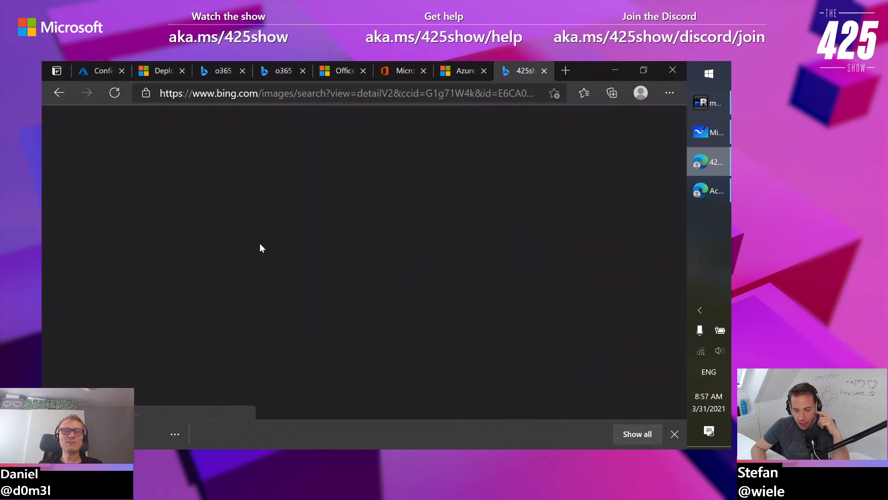
right_click(174, 226)
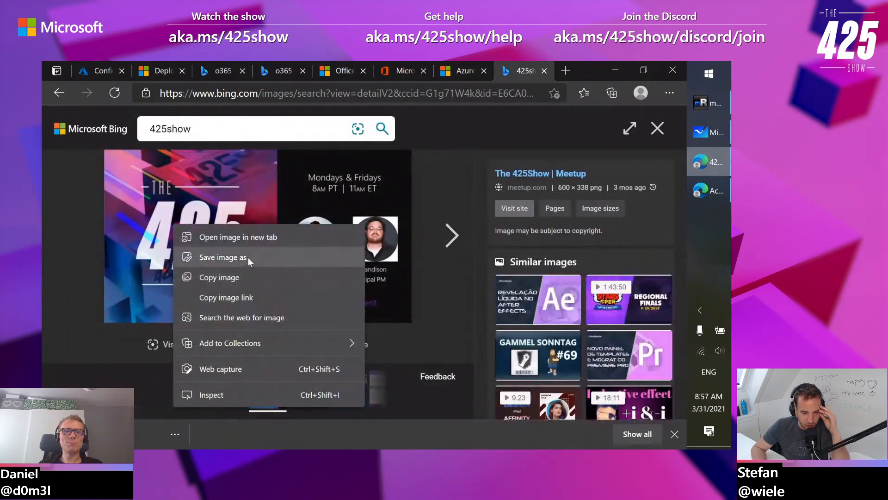
left_click(248, 257)
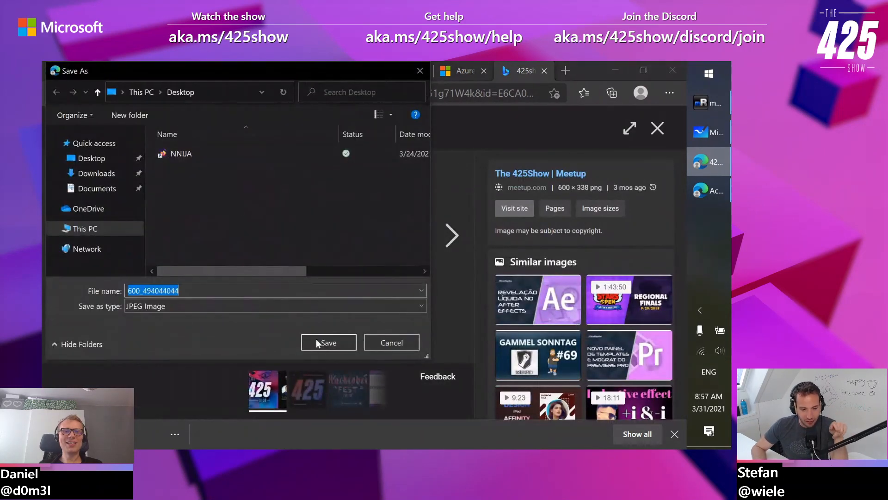
left_click(333, 342)
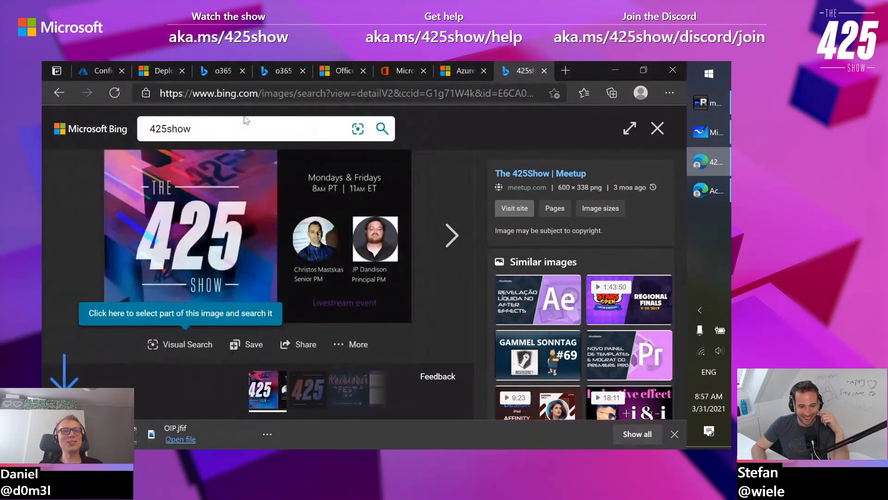
Return to the company branding configuration and upload 600_494044044 from the Desktop as the sign-in page background image.
left_click(100, 70)
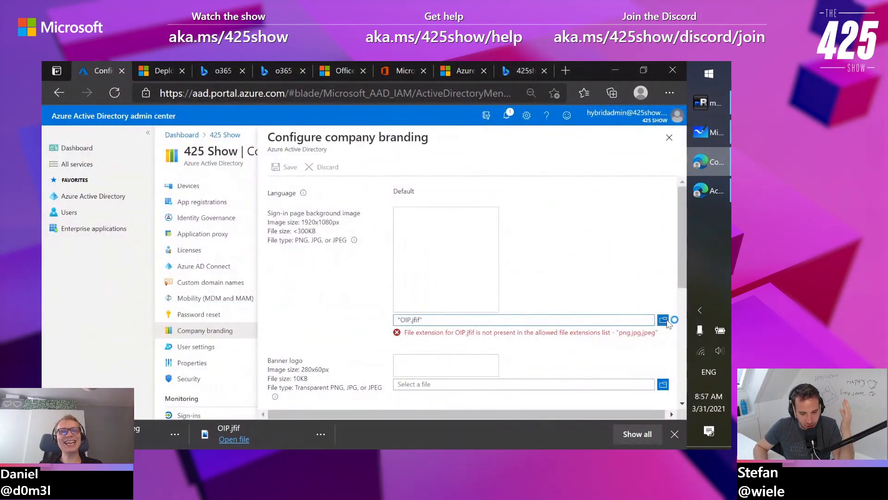
left_click(664, 319)
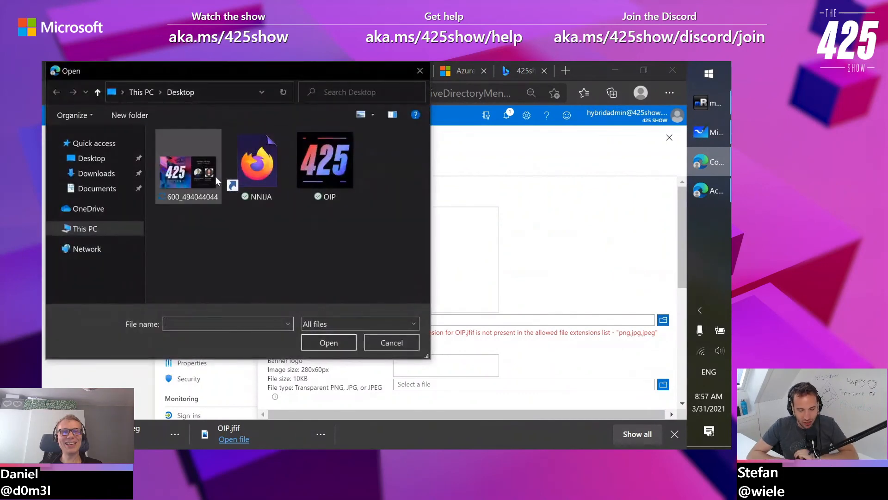
left_click(195, 175)
left_click(327, 342)
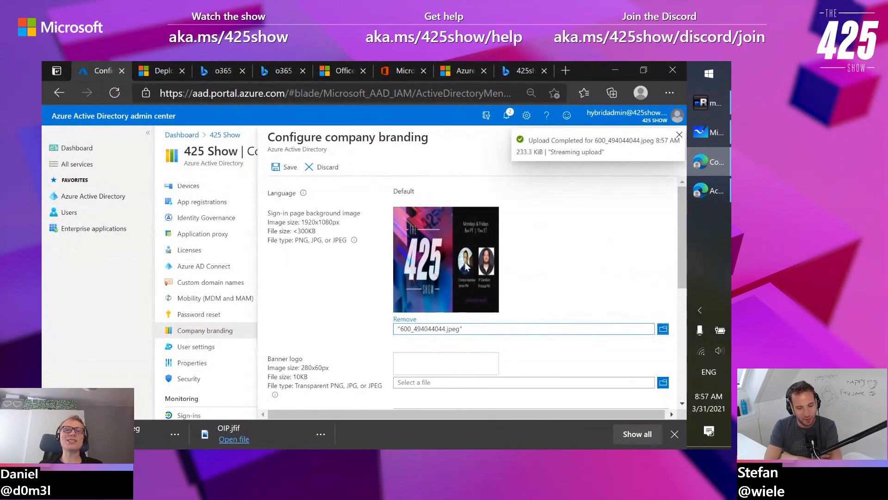
Enter "425 showing?" as the username hint of the company branding.
scroll(407, 263, "down", 1)
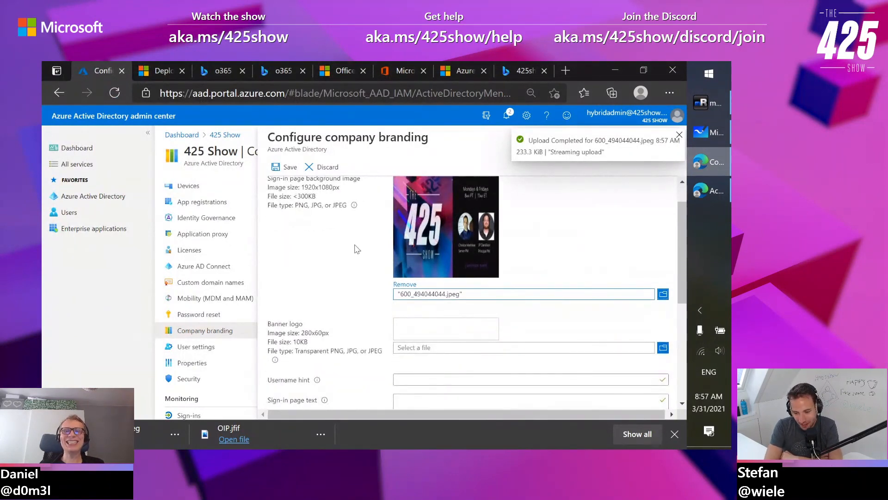
scroll(410, 276, "down", 2)
left_click(437, 310)
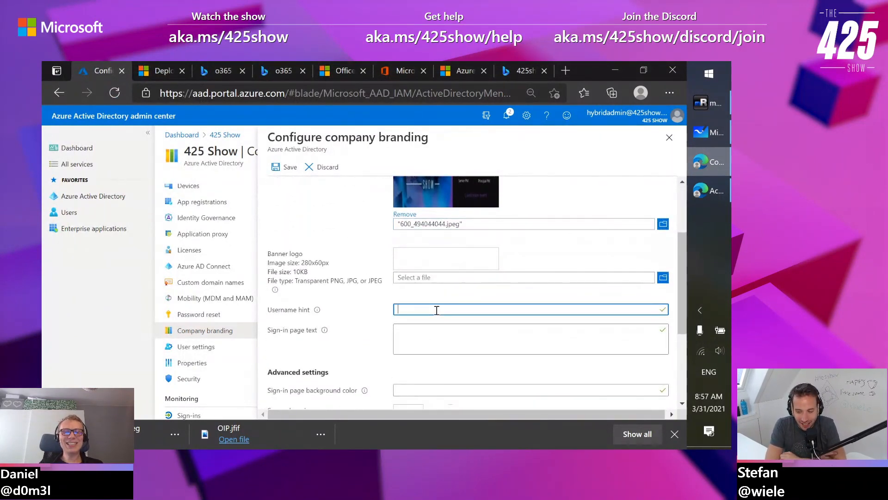
type("d")
key("BackSpace")
type("4")
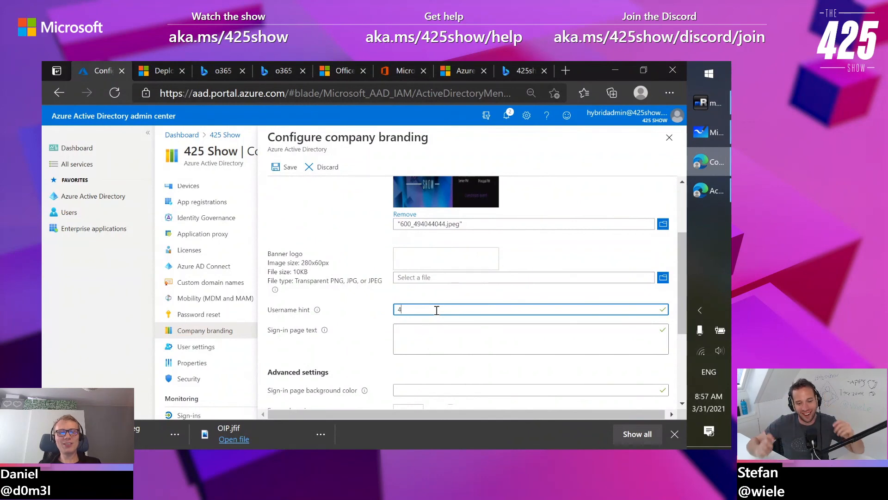
type("25")
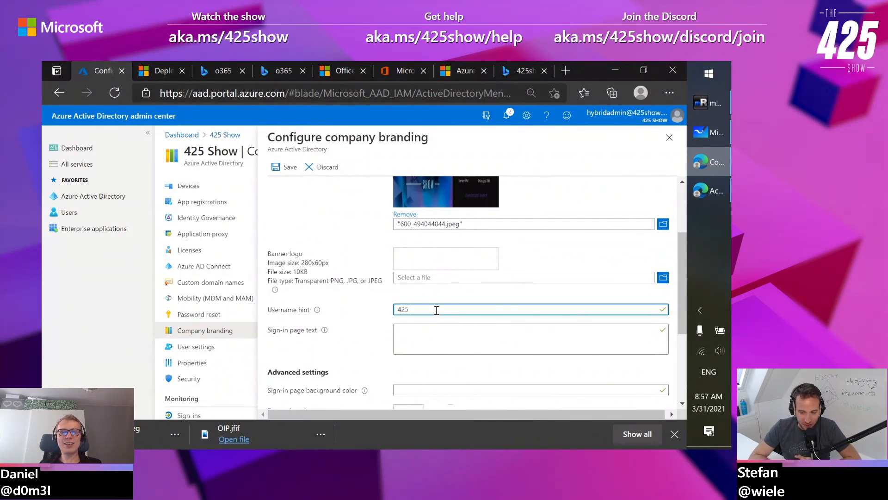
type(" show")
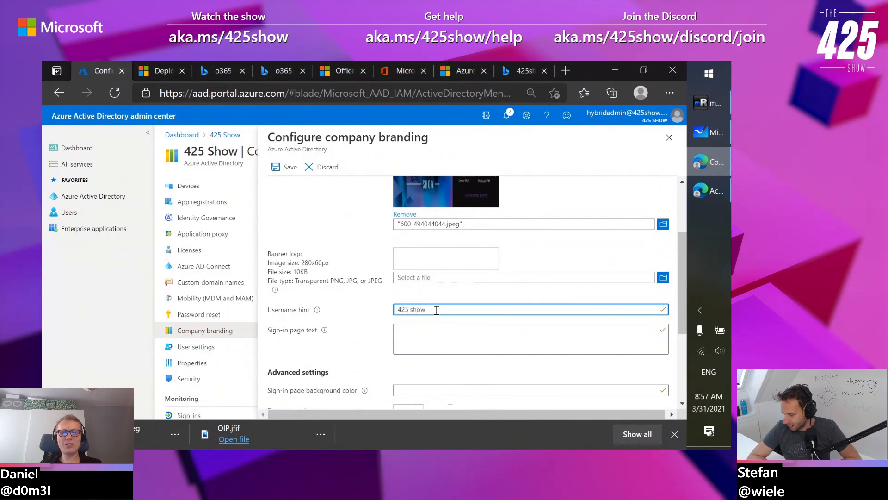
type("ing")
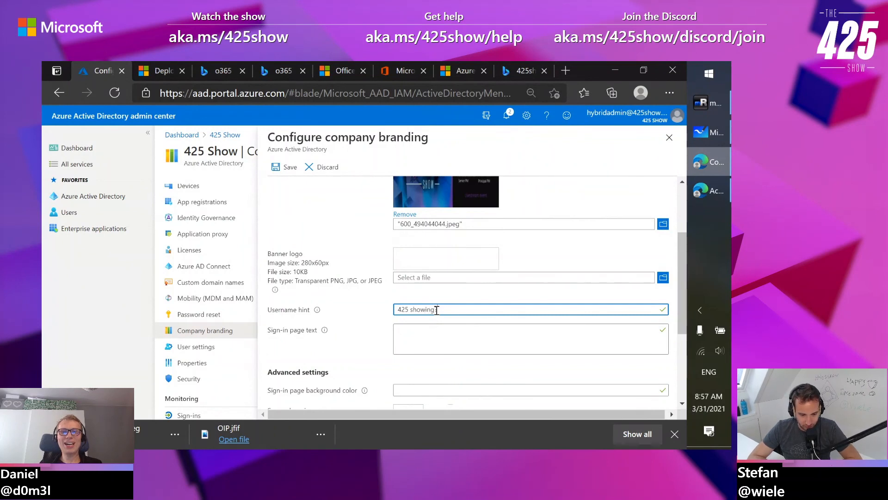
type("?")
Set the sign-in page background color to #FF0000 and save the company branding.
scroll(472, 320, "down", 3)
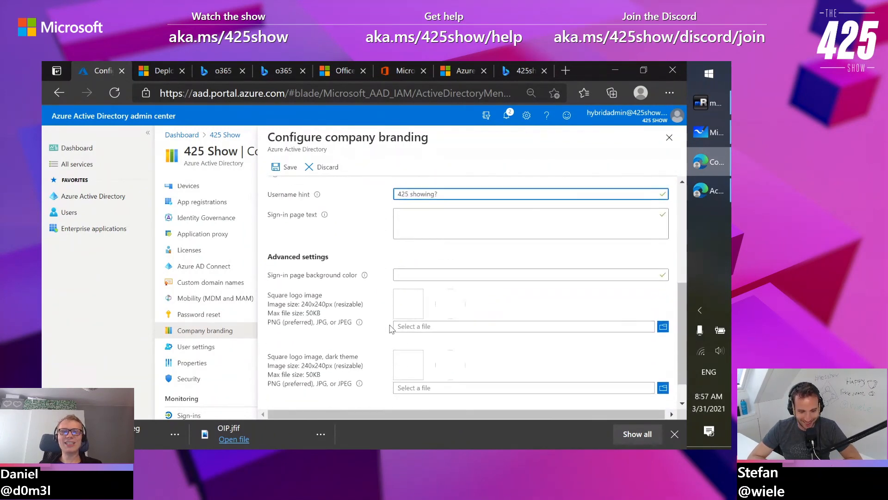
scroll(391, 329, "up", 1)
left_click(423, 313)
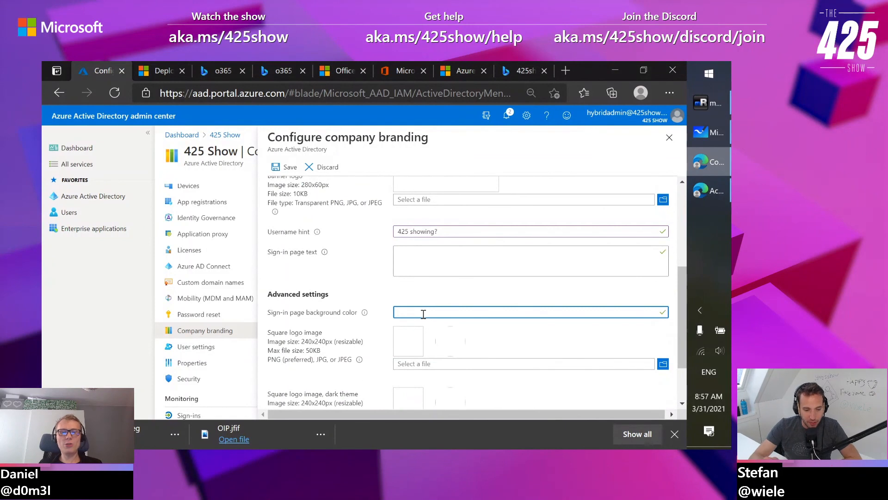
type("FF")
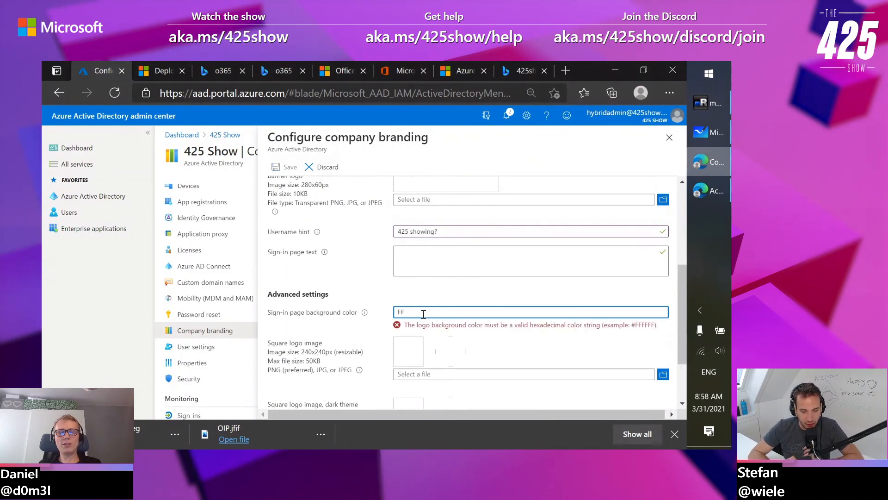
type("0000")
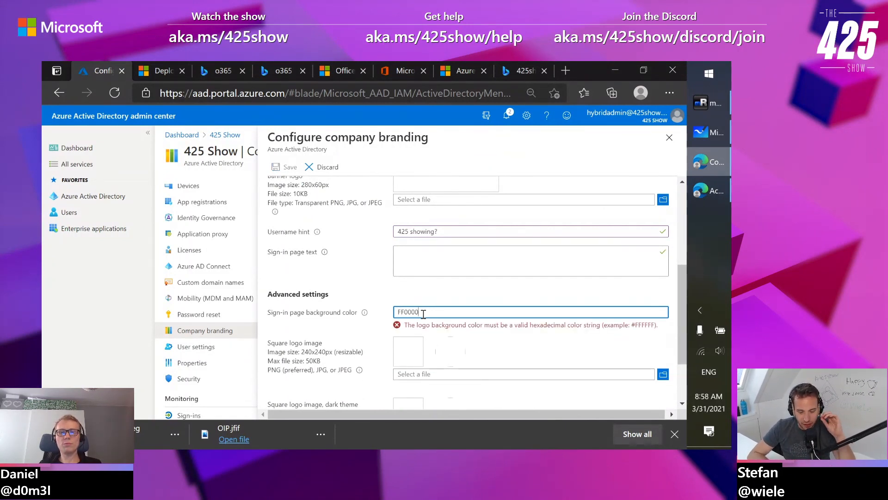
left_click(398, 311)
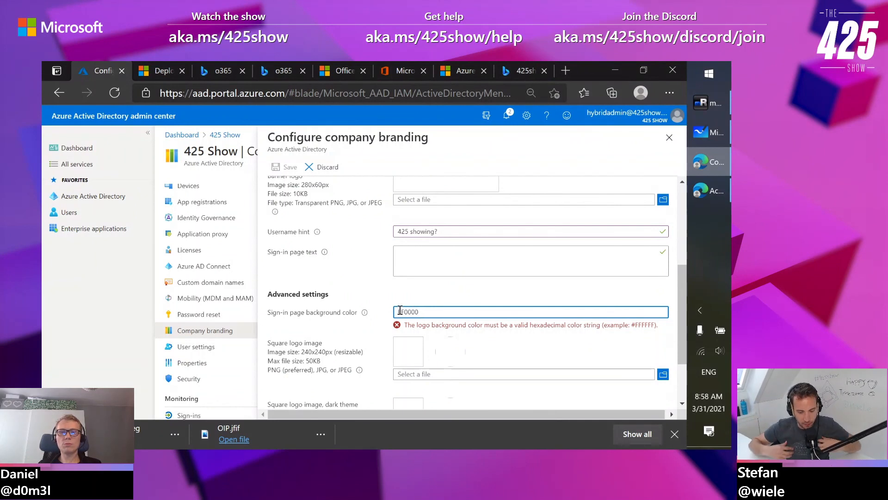
type("#")
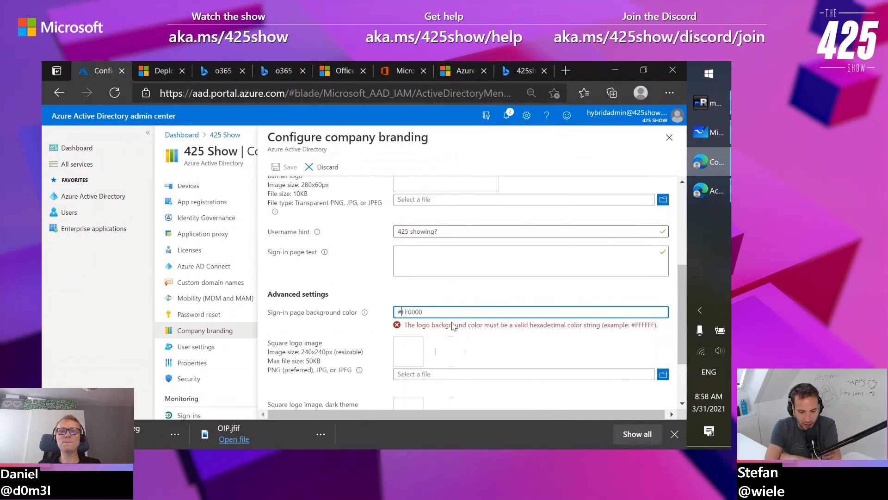
scroll(432, 315, "down", 2)
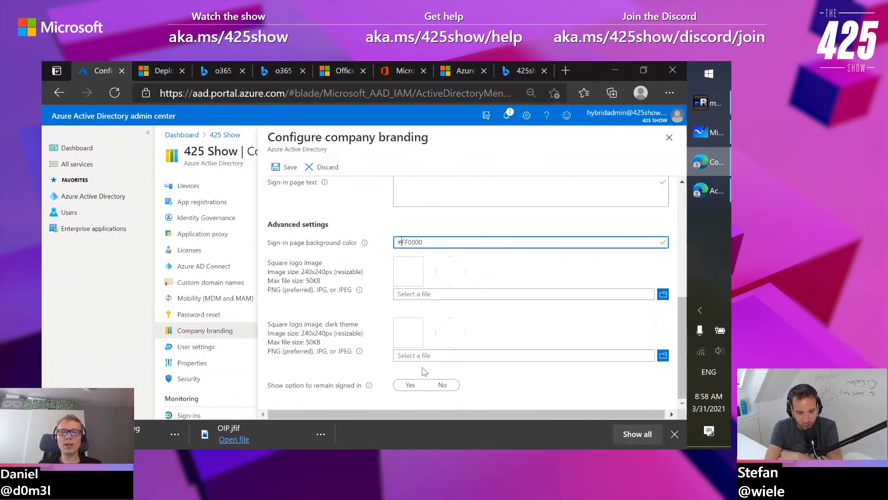
left_click(675, 434)
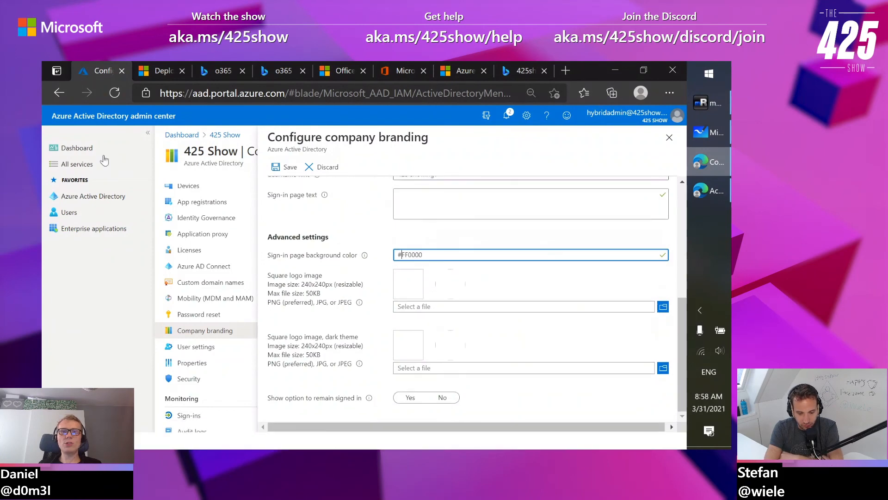
left_click(286, 167)
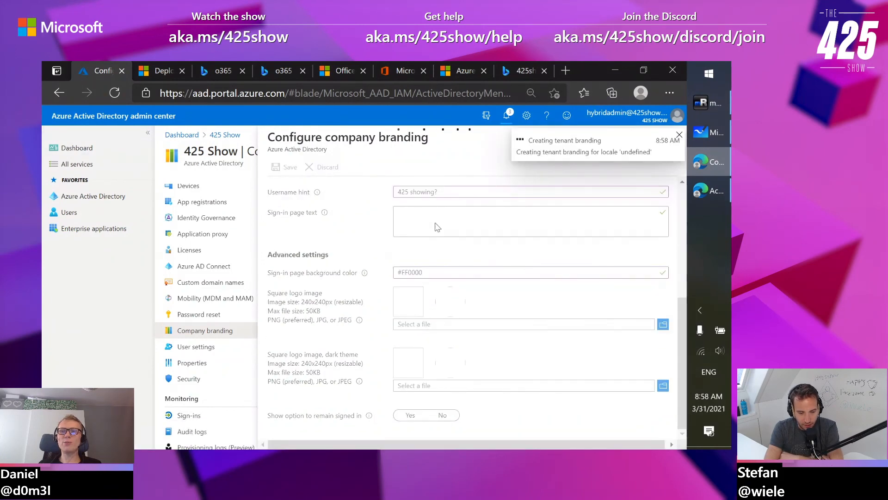
Switch to the InPrivate browser window and sign the test user out of the profile page.
left_click(720, 185)
left_click(604, 137)
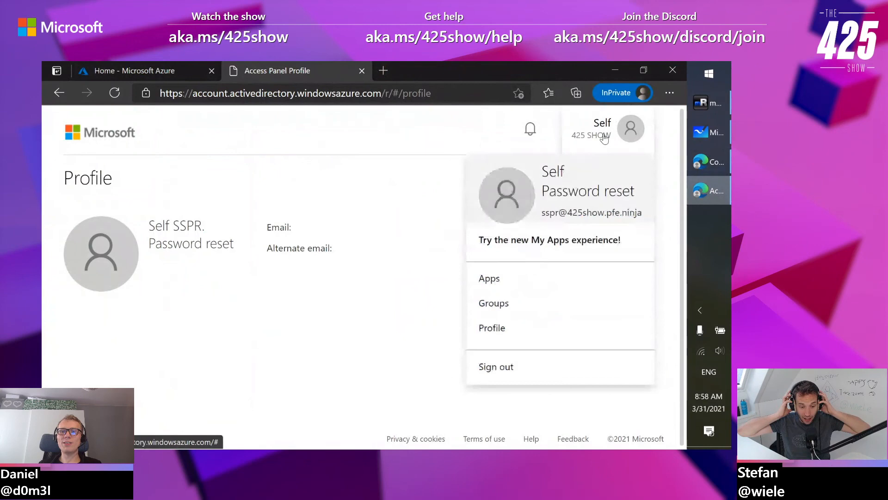
left_click(495, 374)
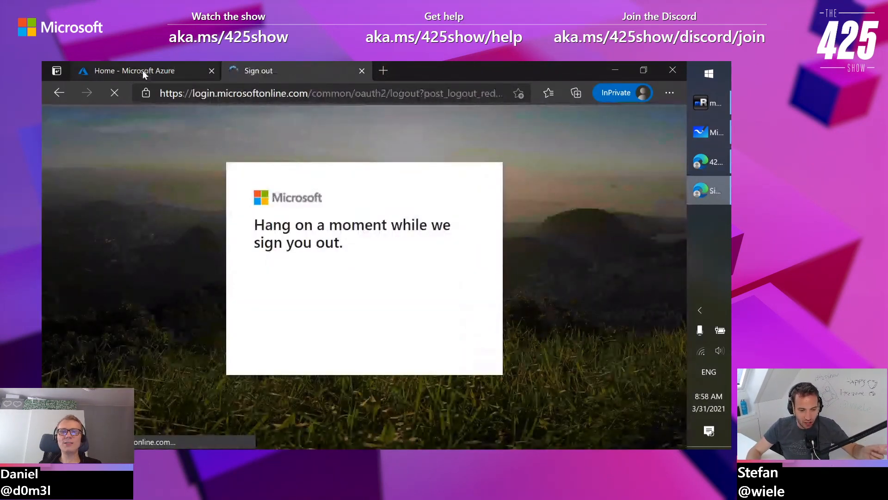
Return to the admin center and open the Default company branding entry to check its saved settings.
left_click(726, 161)
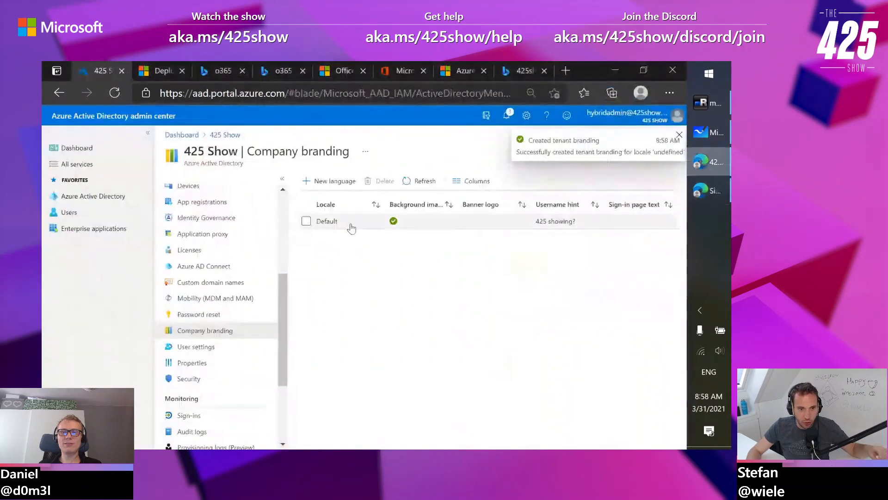
left_click(438, 224)
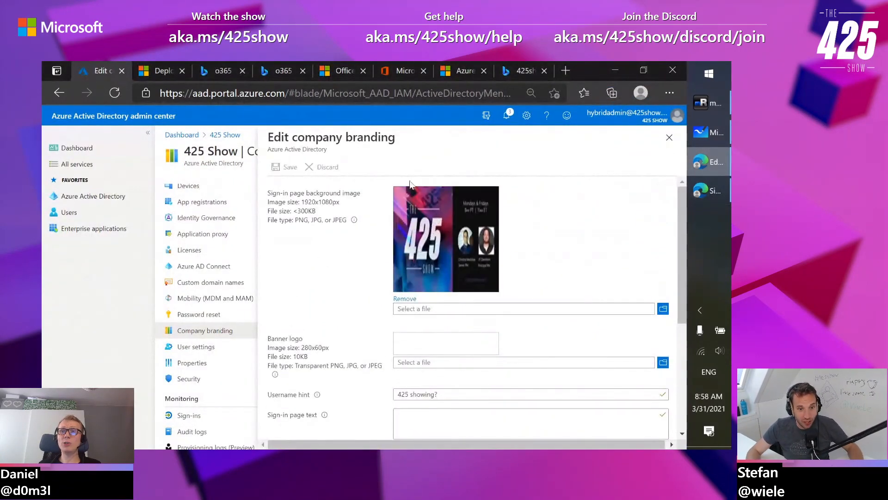
Switch to the InPrivate window, select the test account to check its password page for the new branding, and close the window.
left_click(705, 191)
left_click(353, 273)
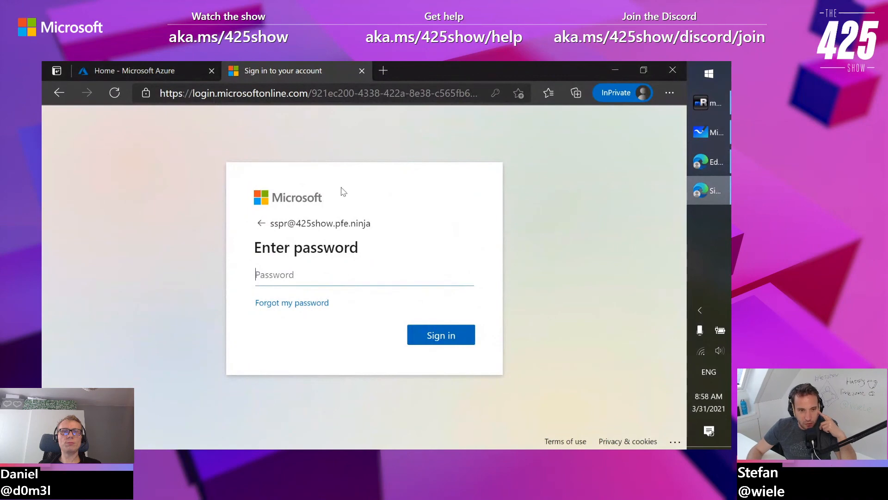
left_click(673, 70)
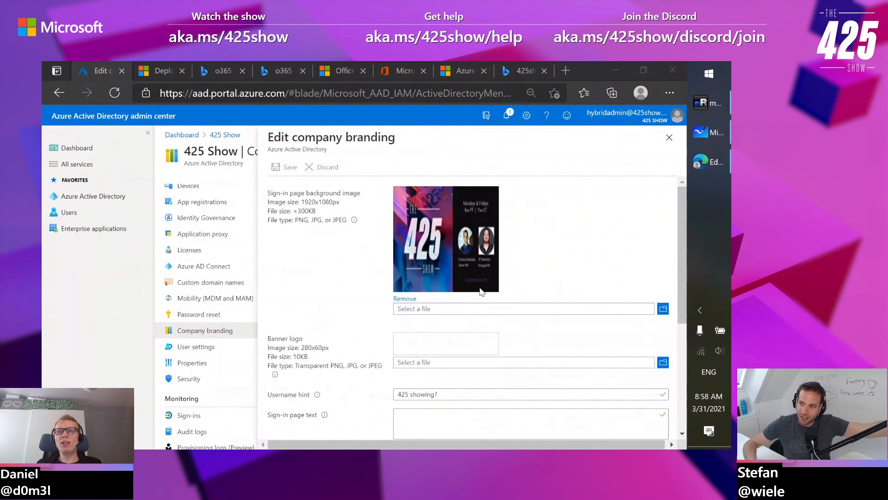
Open Bing Wallpaper, show the desktop to view the current background, and return to the admin center window.
left_click(701, 312)
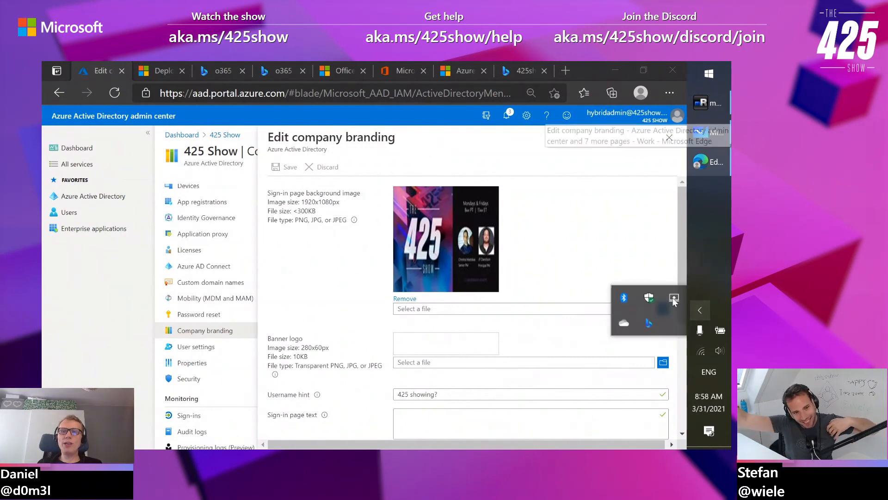
left_click(649, 327)
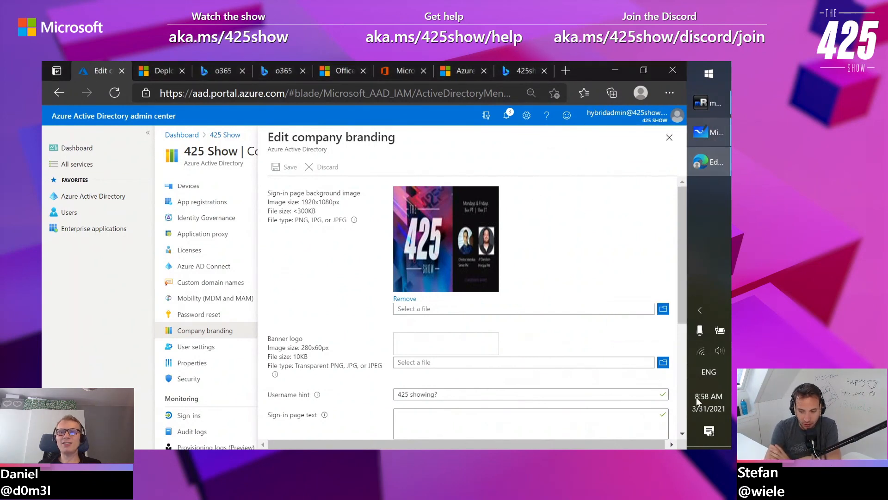
left_click(703, 309)
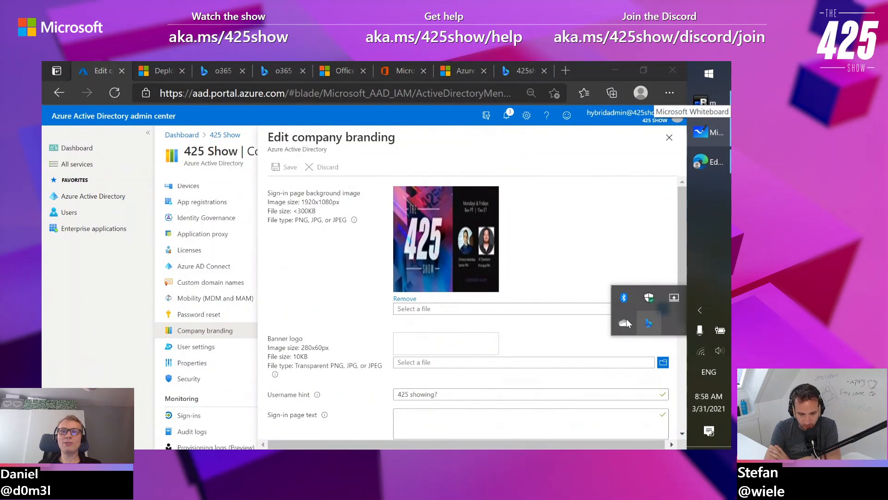
key("super+d")
left_click_drag(229, 137, 505, 448)
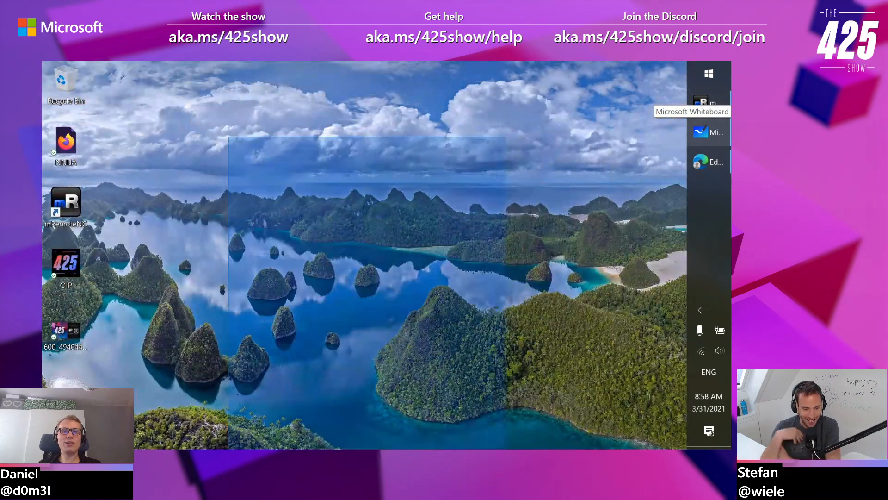
left_click_drag(287, 122, 458, 363)
left_click_drag(87, 114, 460, 446)
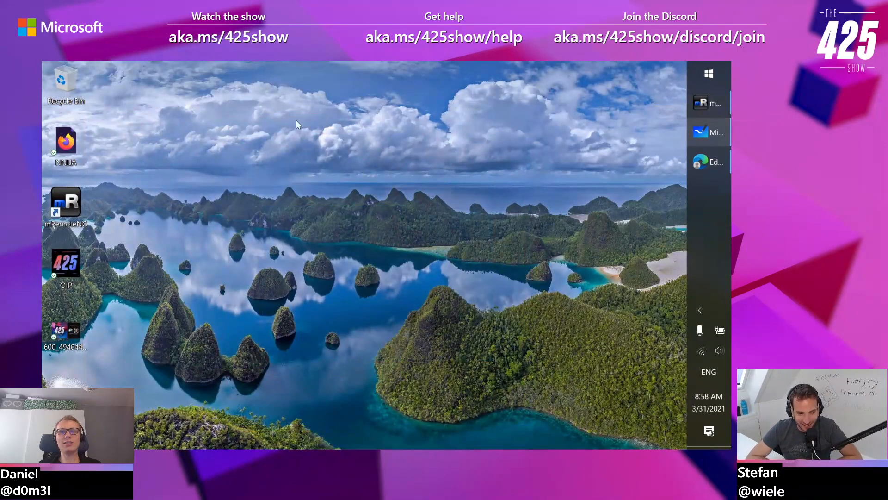
left_click(720, 160)
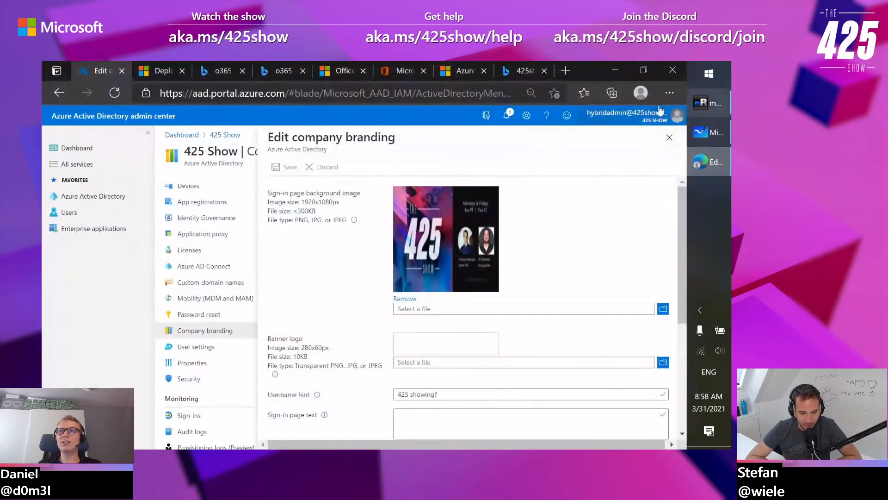
Open a new InPrivate window and go to portal.azure.com.
left_click(670, 93)
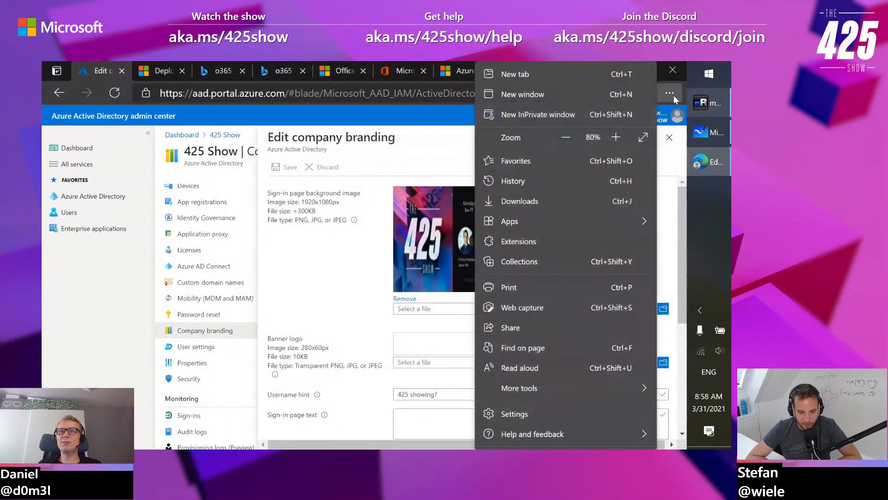
left_click(550, 112)
type("por")
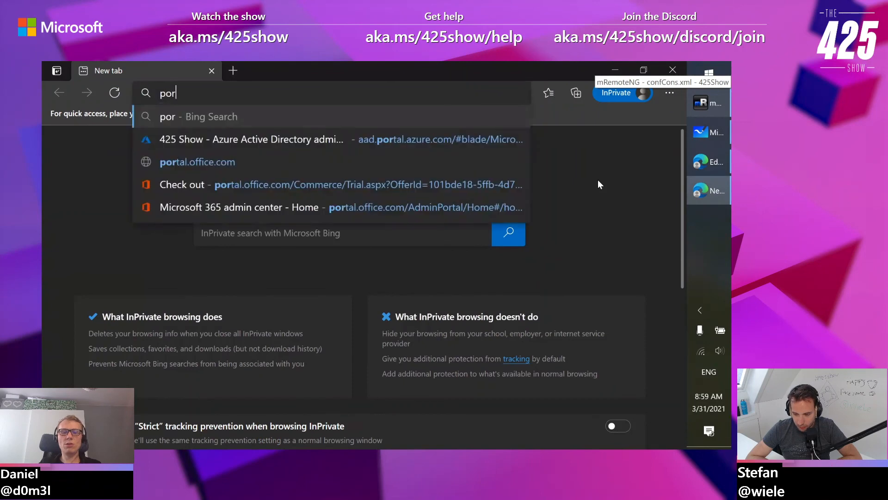
type("tal.azure.com")
key("Return")
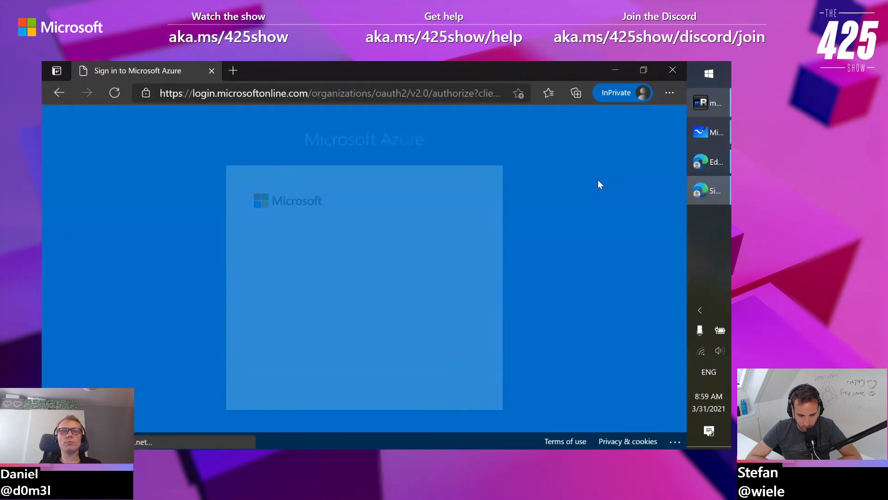
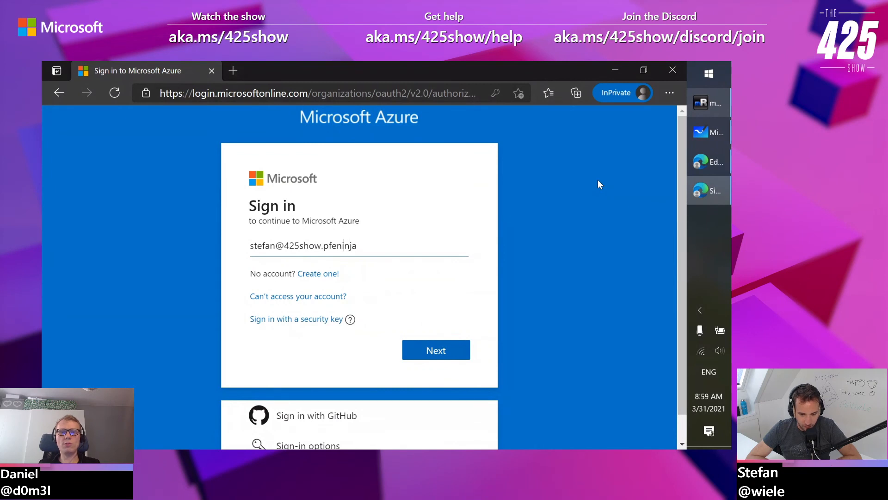
Enter the user's e-mail address in the tenant's domain as the Azure sign-in account and submit it.
key("Left")
key("Return")
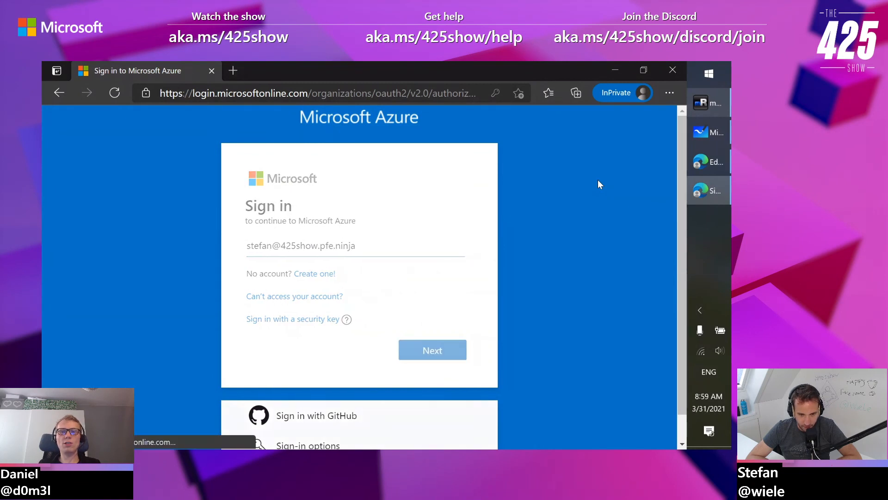